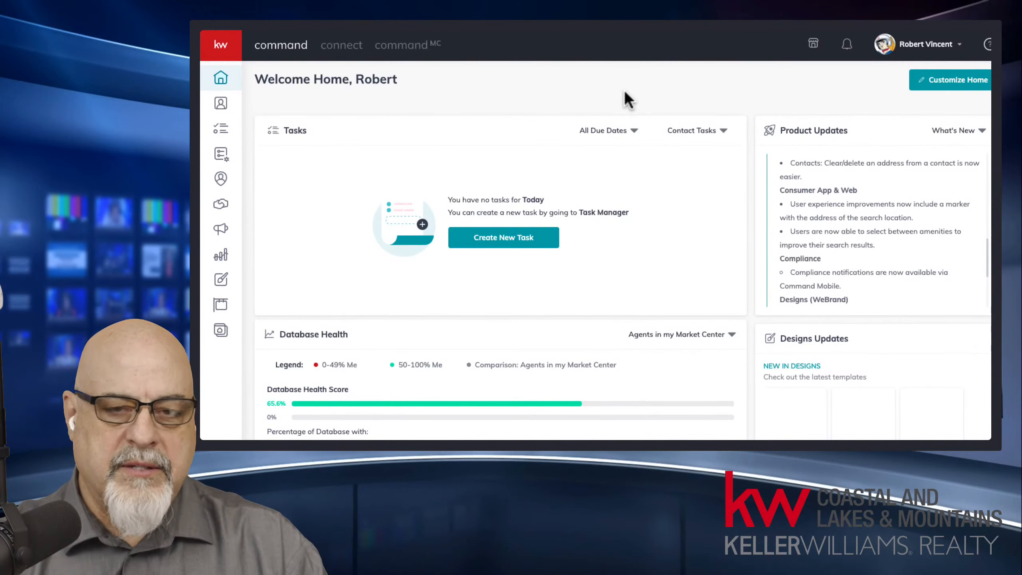
Step: Go from the home dashboard to the Contacts page listing all 987 contacts
click(529, 80)
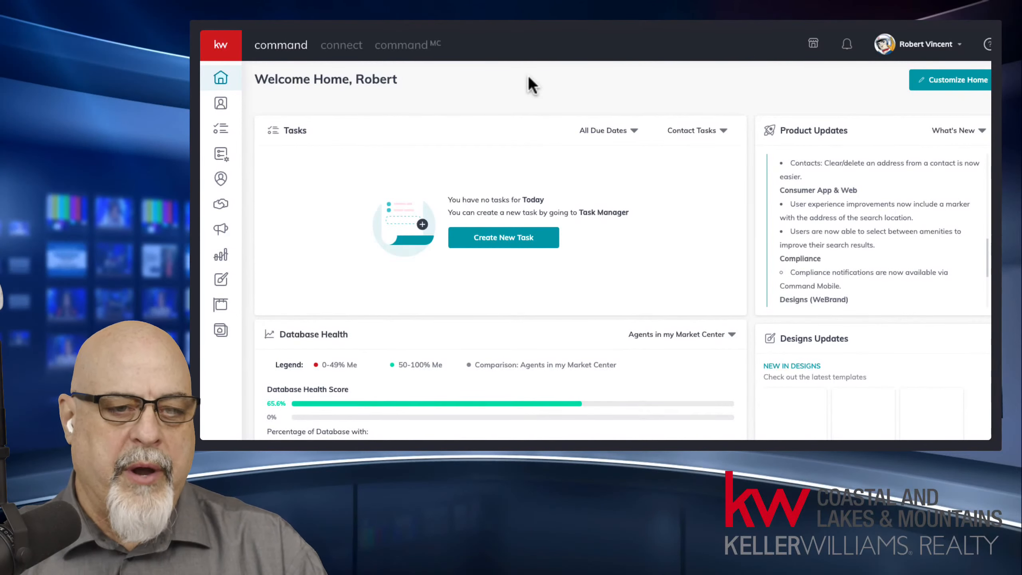
click(220, 103)
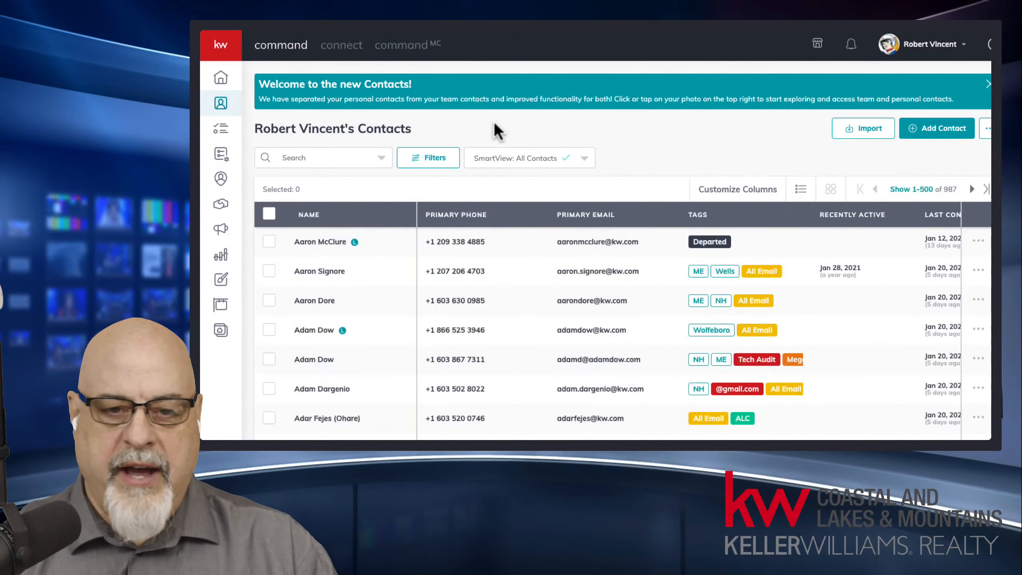
Step: Close the 'Welcome to the new Contacts!' banner above the contacts table
click(987, 84)
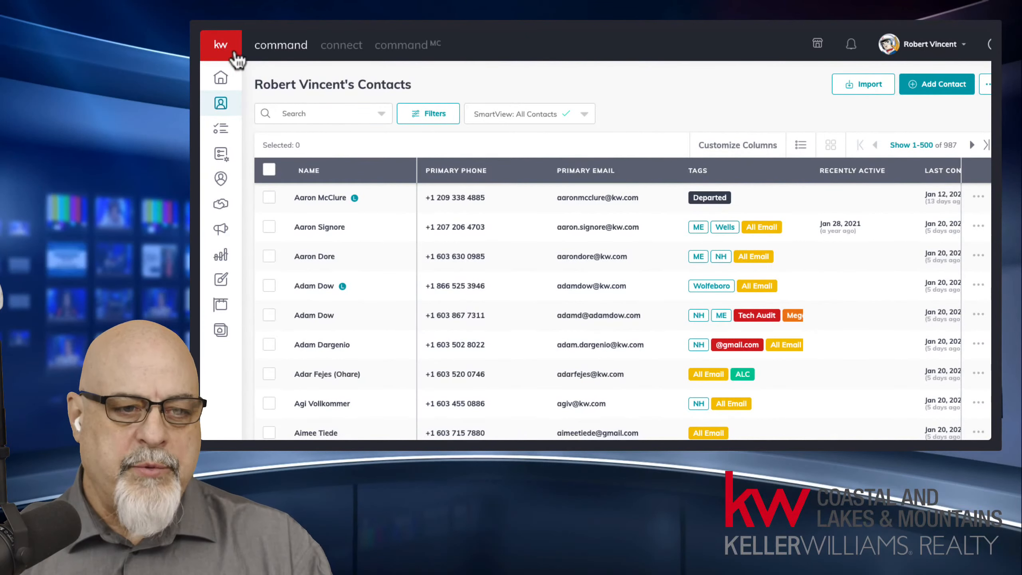
mouse_move(231, 63)
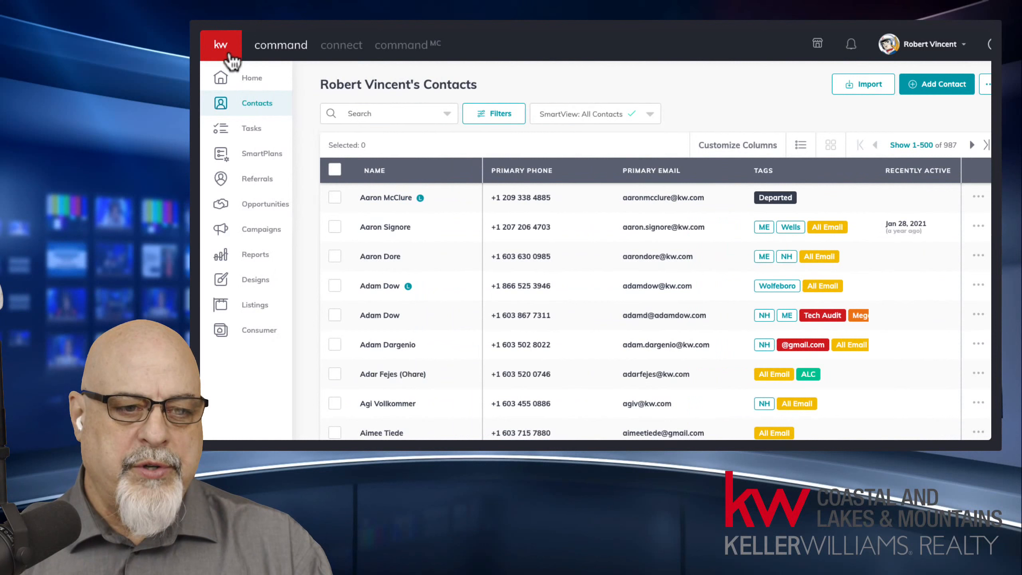
click(277, 206)
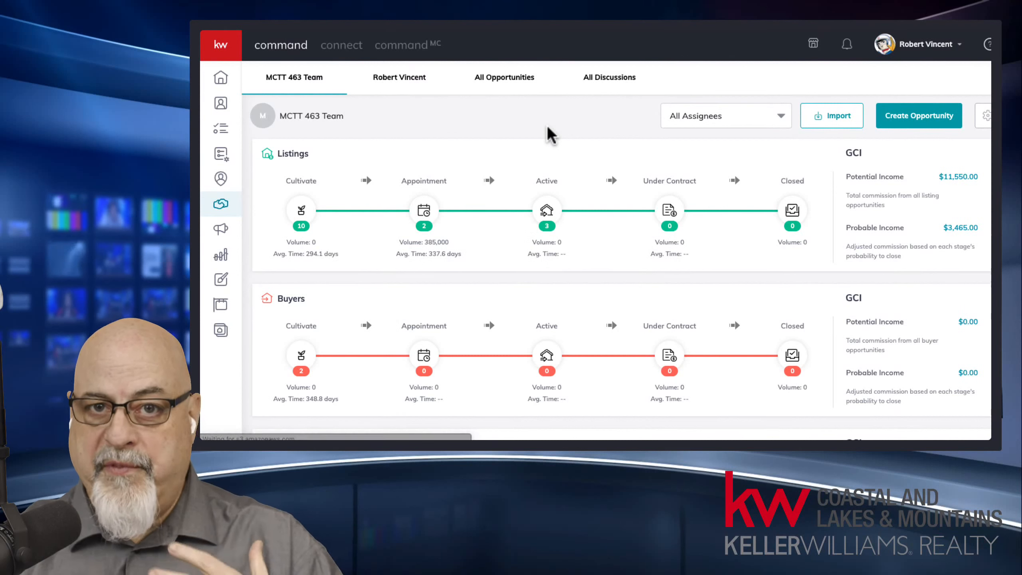
click(490, 78)
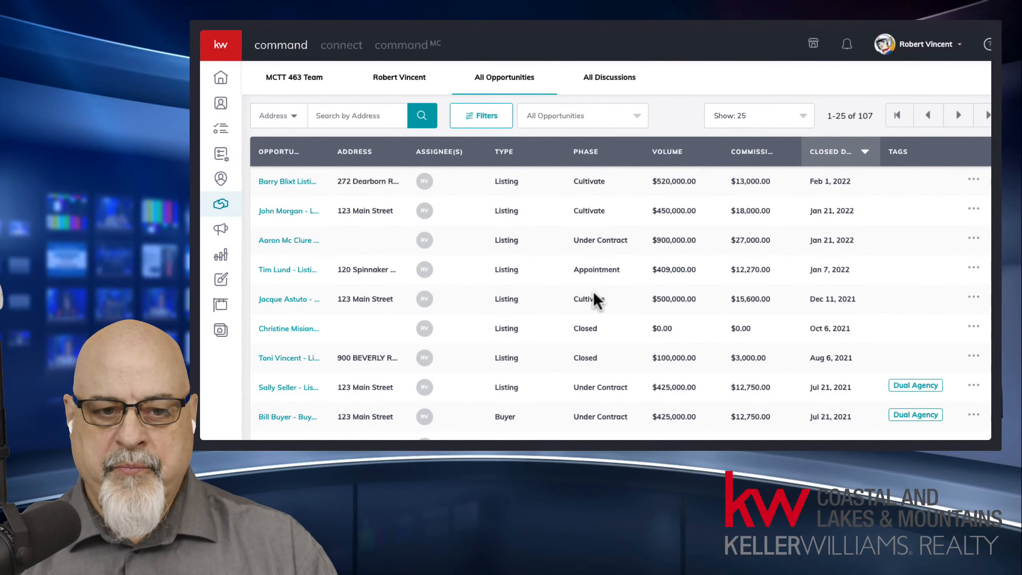
click(289, 80)
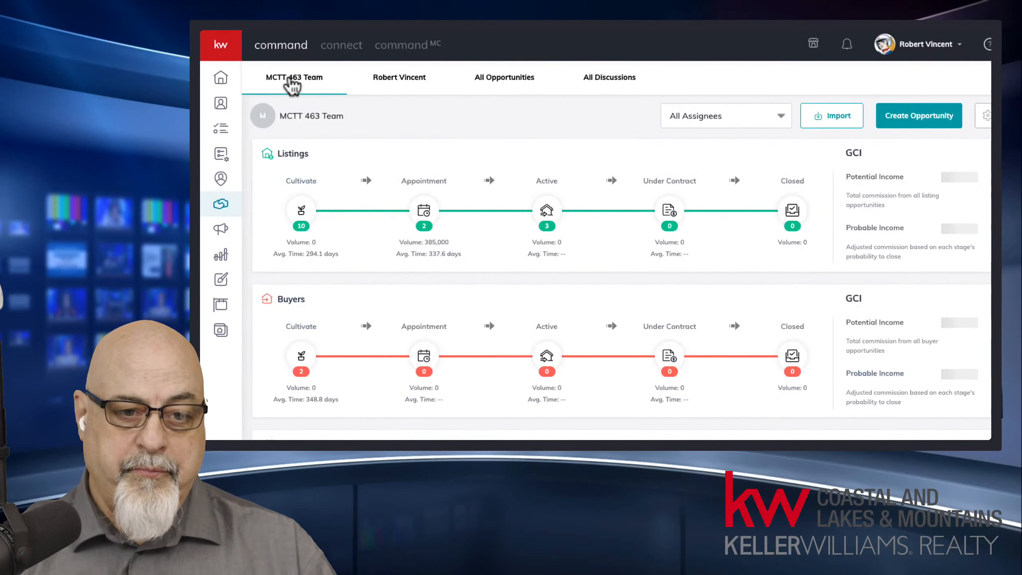
click(421, 84)
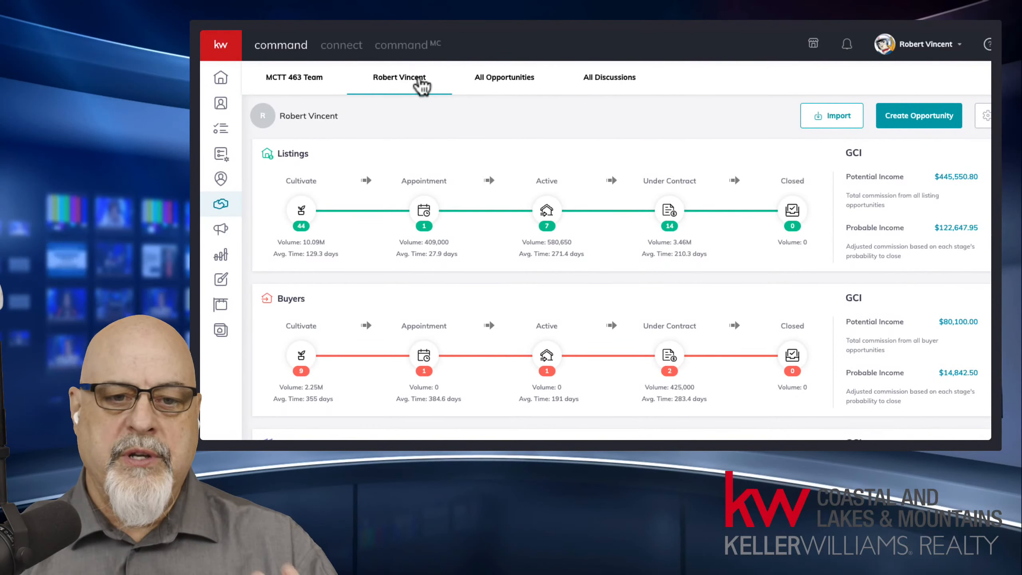
click(305, 84)
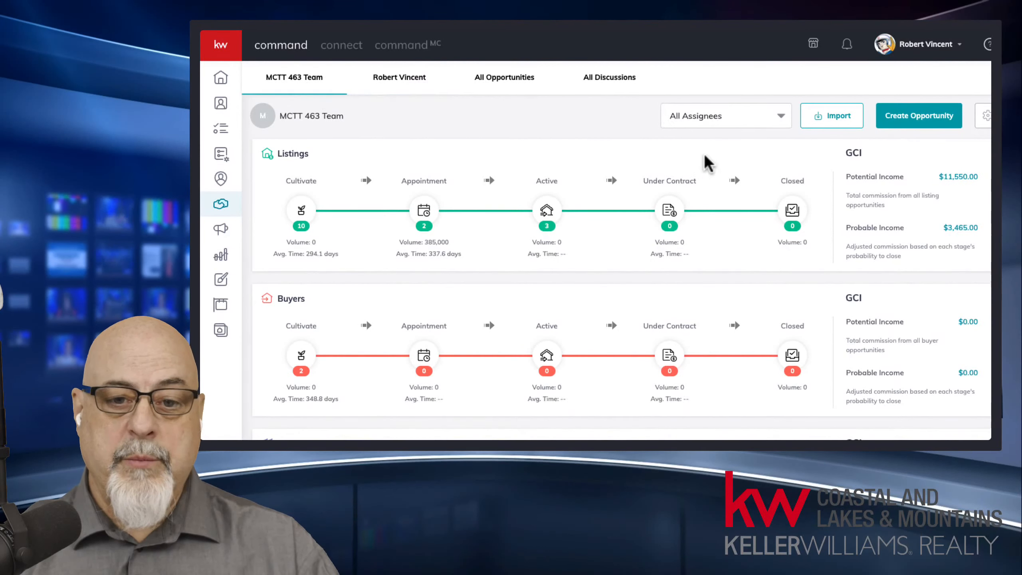
click(724, 117)
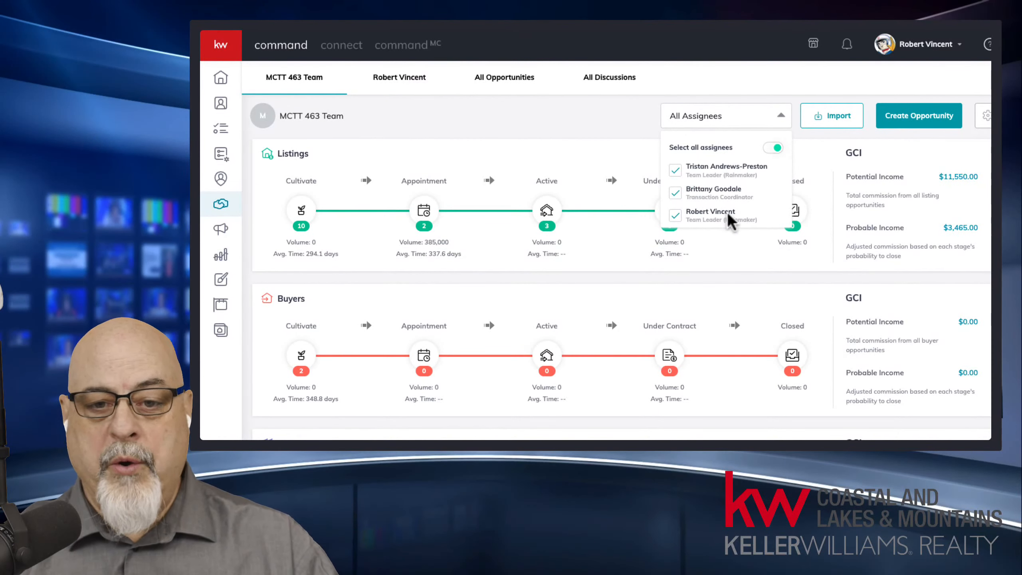
click(594, 133)
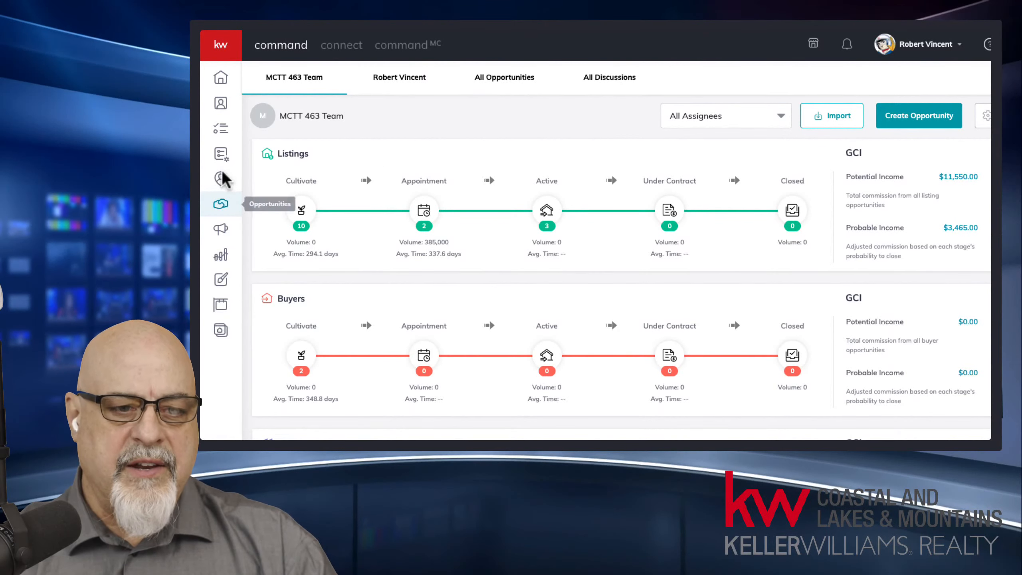
mouse_move(219, 179)
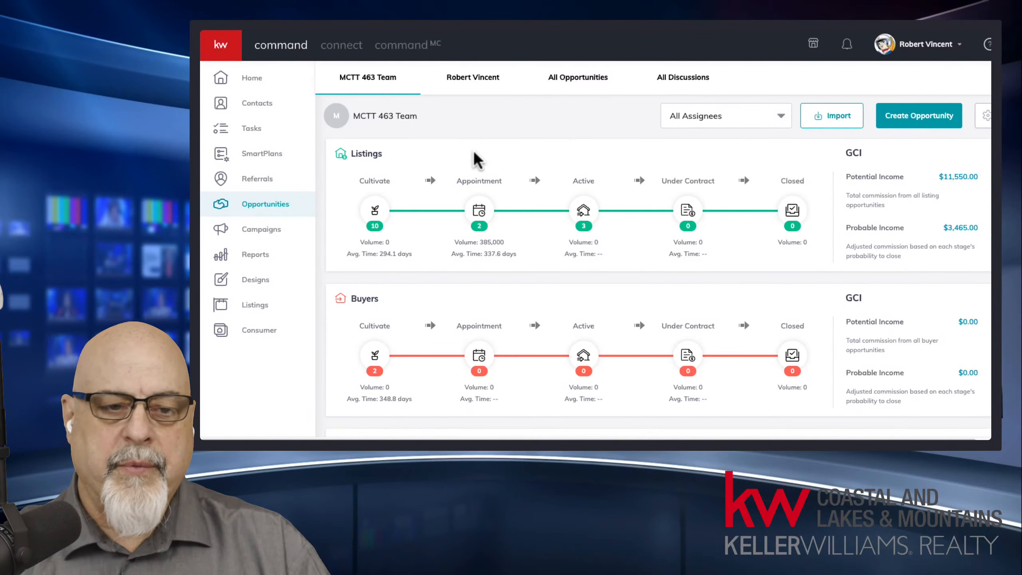
click(246, 103)
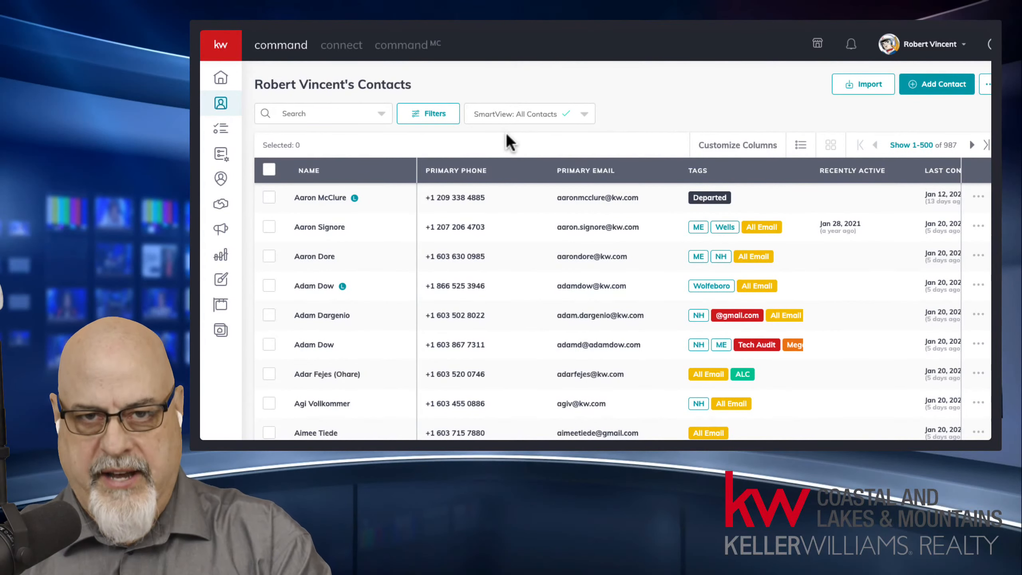
Step: Search Contacts for the seller client's name, fix the stray character, and open their record
click(359, 113)
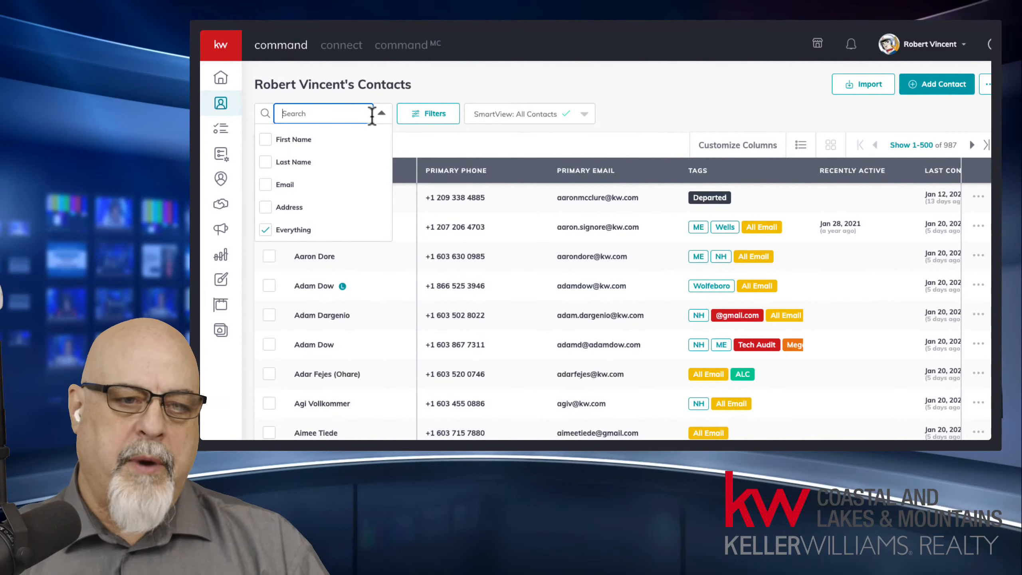
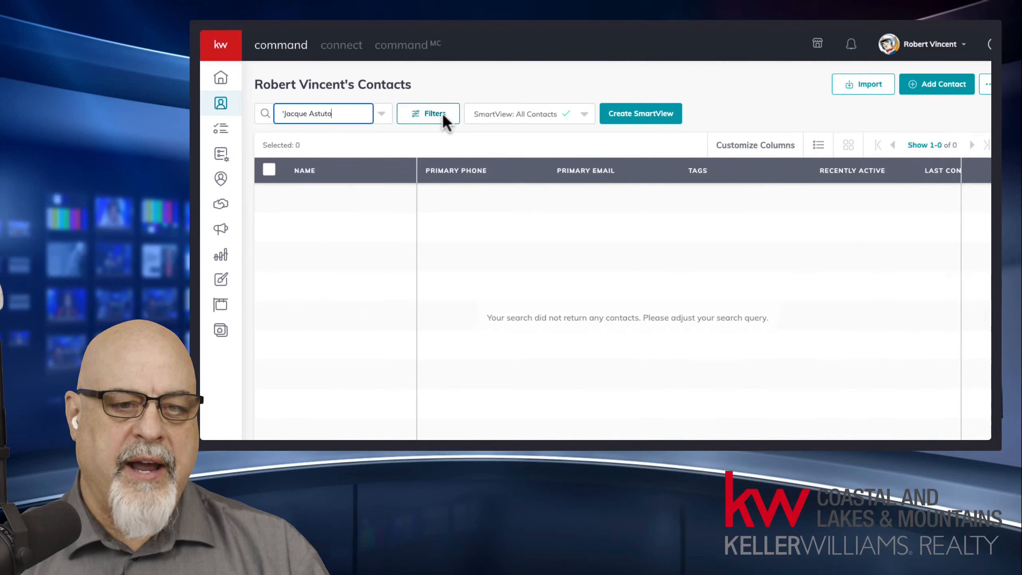
click(281, 113)
key(BackSpace)
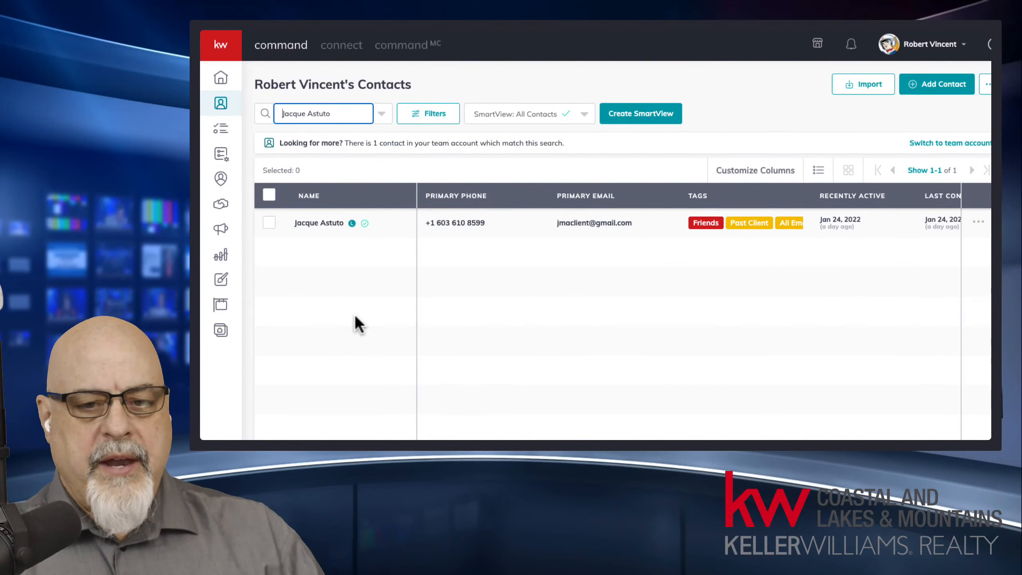
click(329, 223)
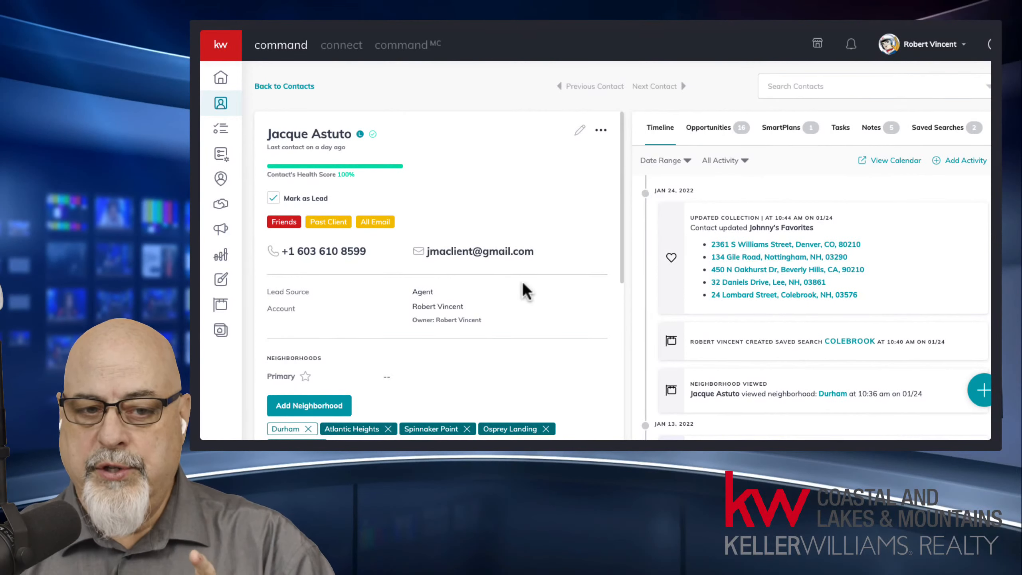
Step: Show the contact's Opportunities tab with its 18 linked opportunities
click(713, 130)
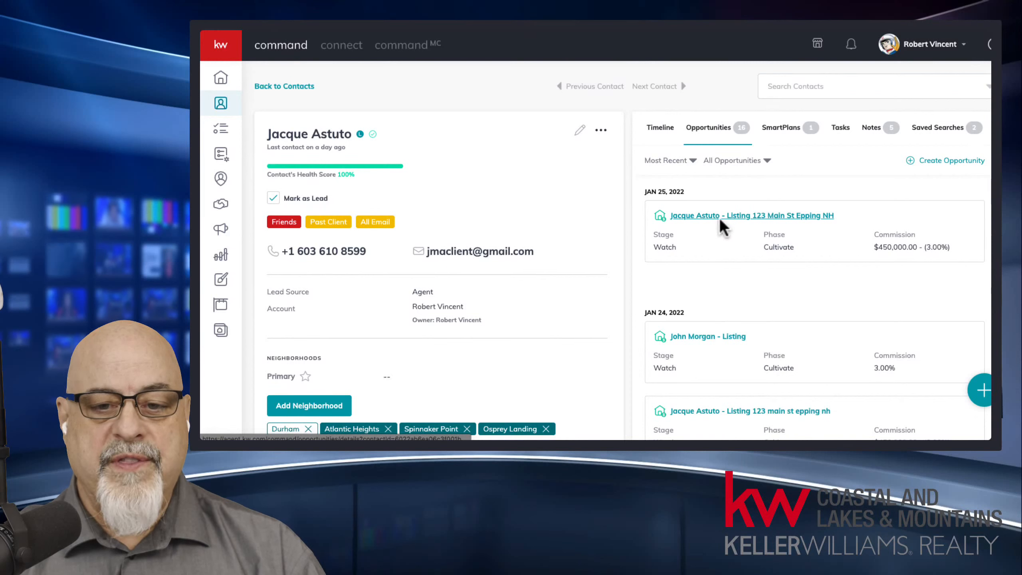
Step: Open the Jan 25, 2022 listing opportunity, check Offers & Commissions, then return to Details
click(763, 214)
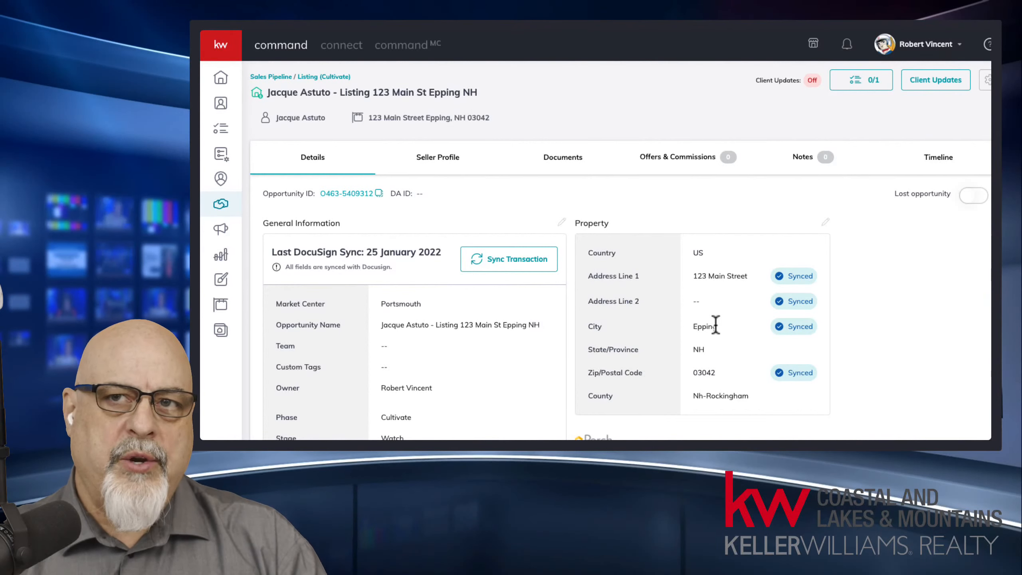
click(705, 158)
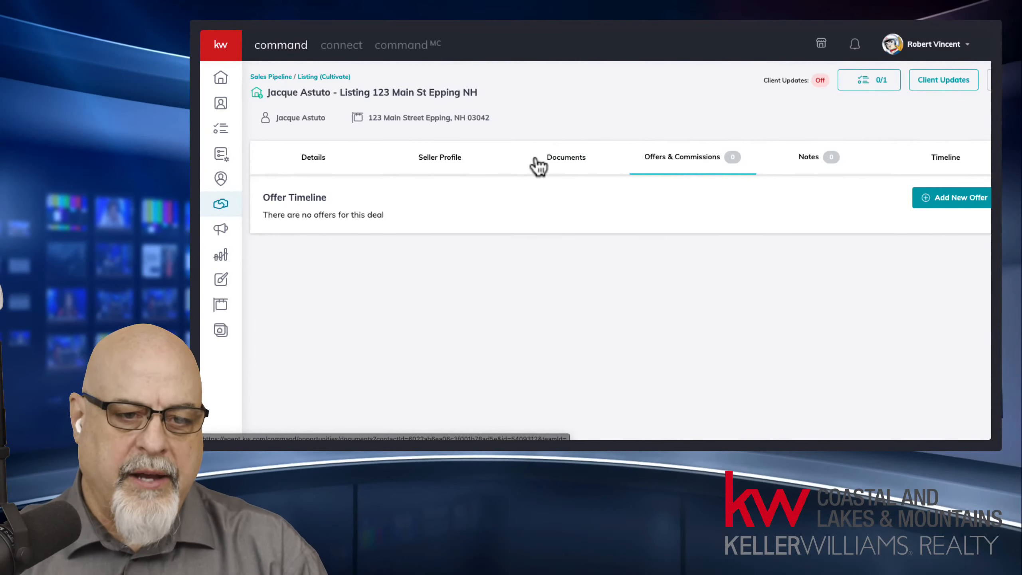
click(314, 160)
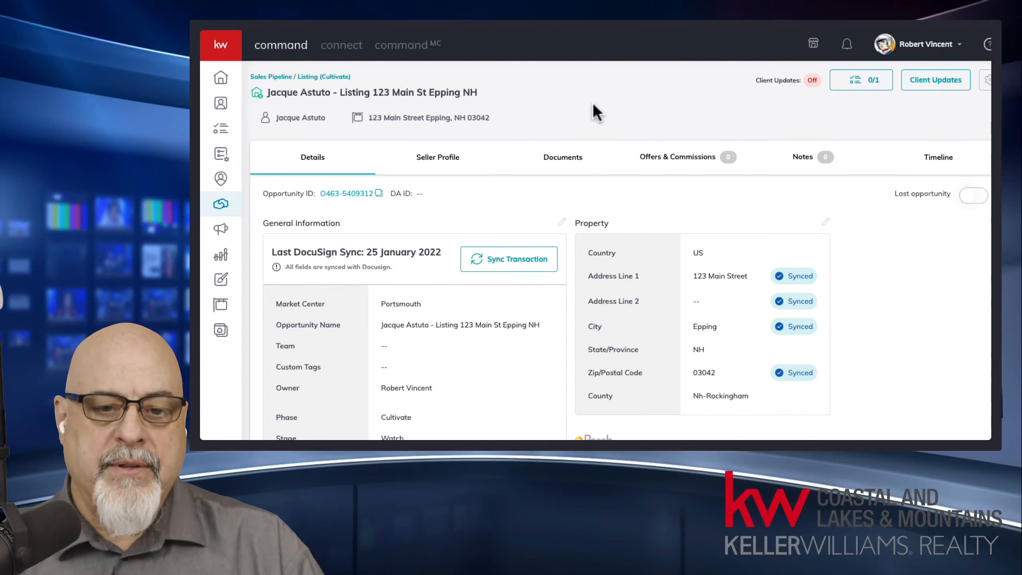
middle_click(480, 333)
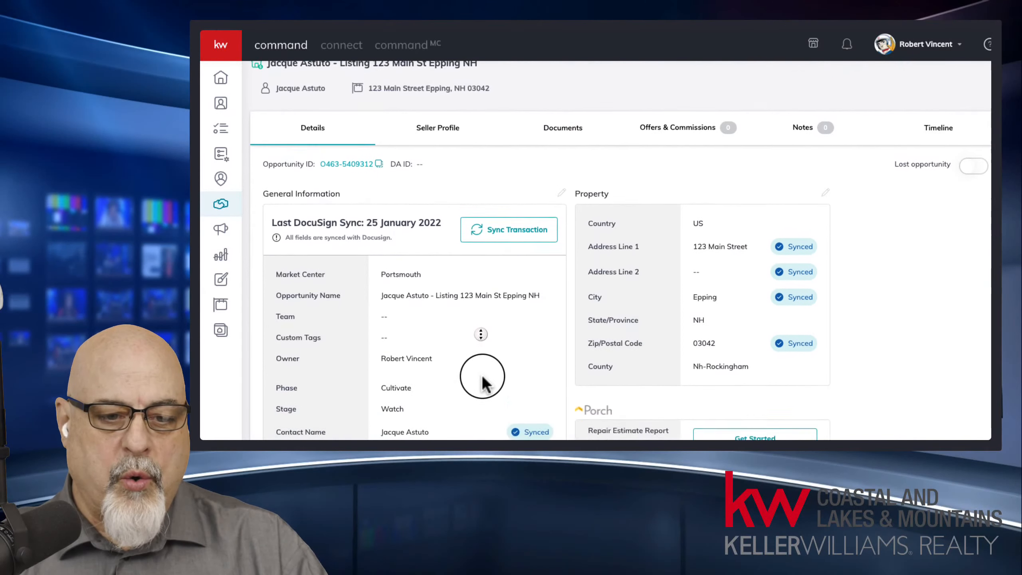
scroll(482, 377, down, 2)
drag(275, 312, 430, 312)
drag(273, 333, 412, 334)
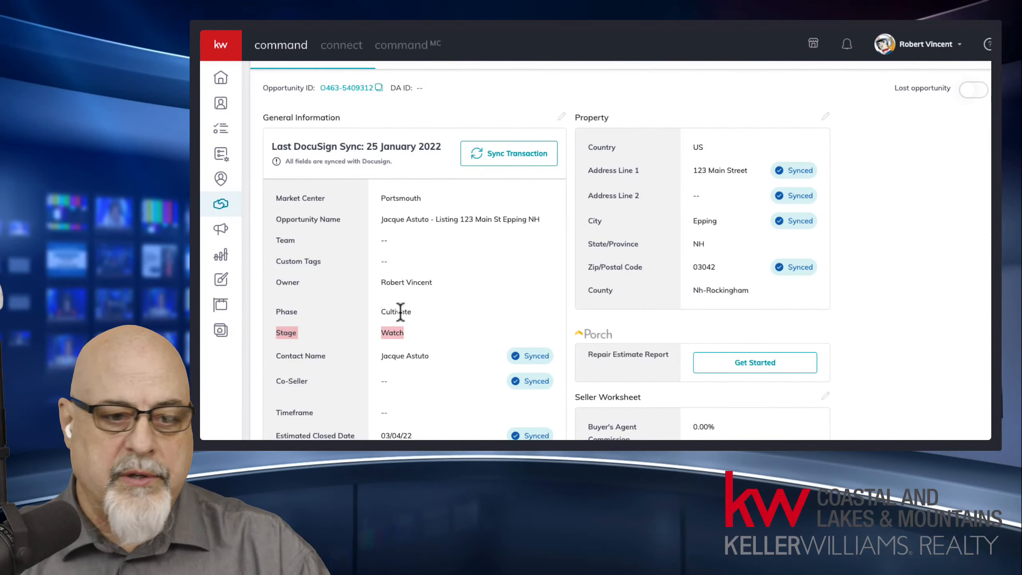
click(400, 336)
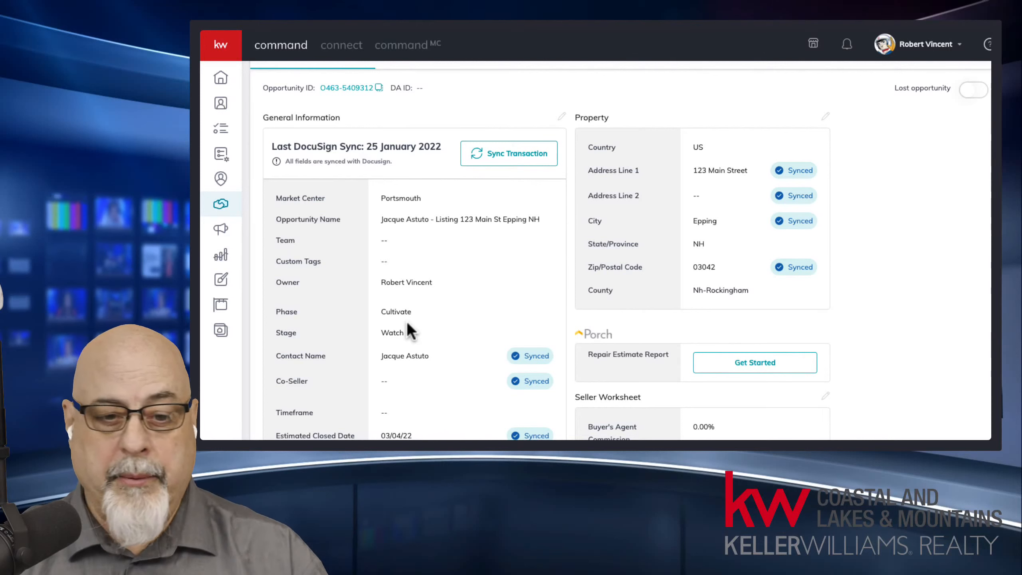
middle_click(427, 320)
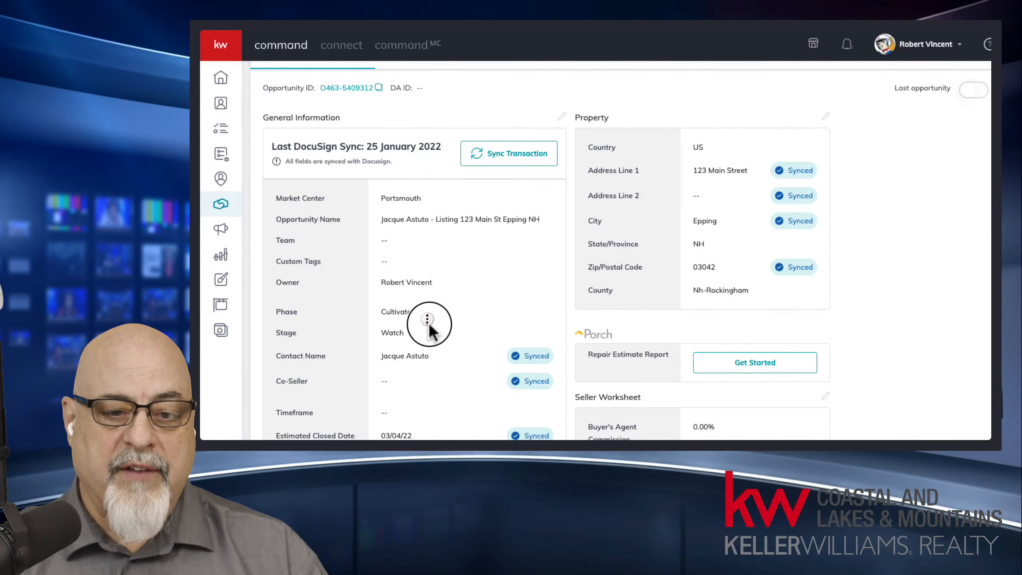
scroll(427, 319, down, 7)
click(391, 288)
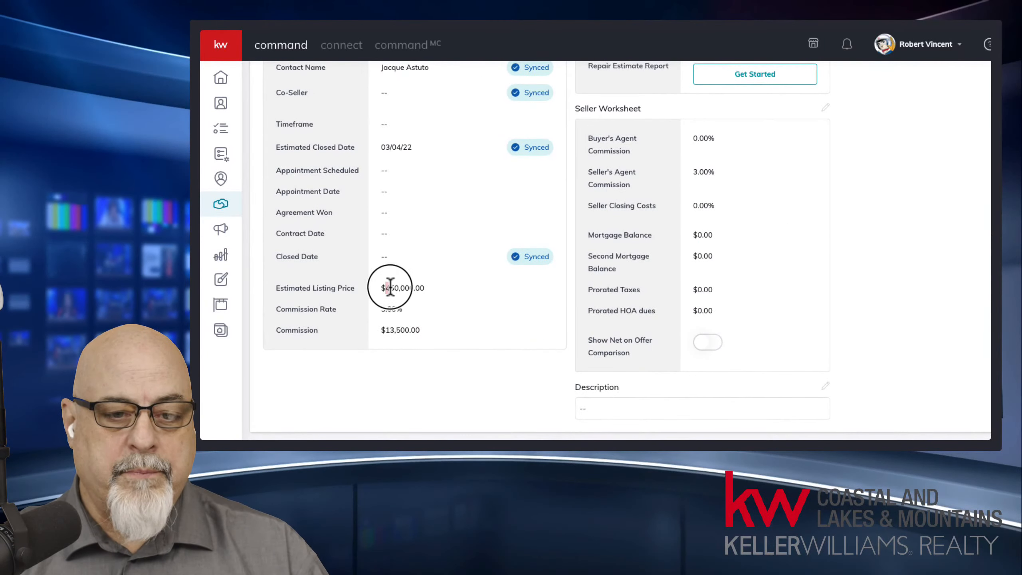
drag(390, 287, 358, 308)
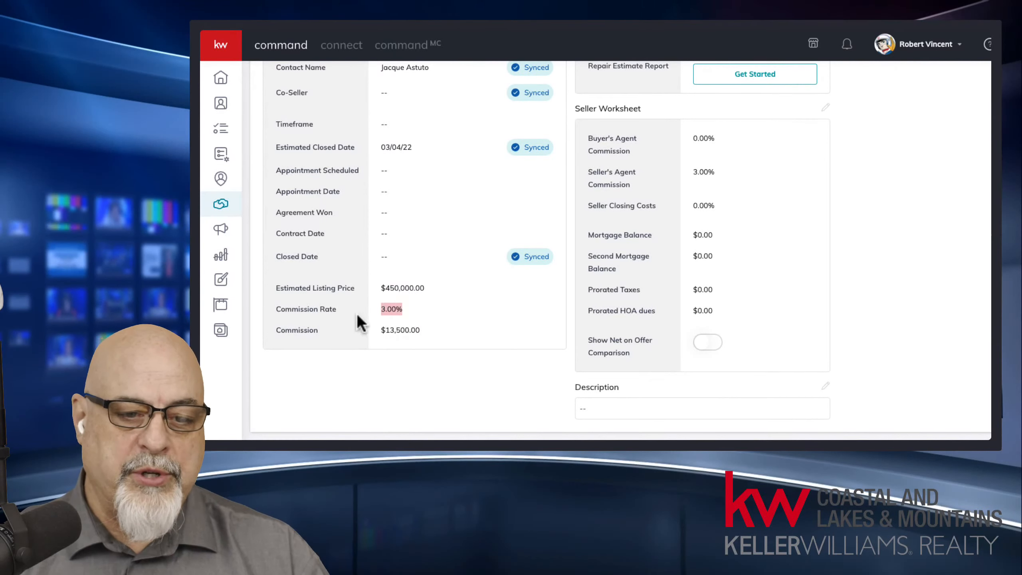
click(395, 330)
drag(441, 333, 353, 325)
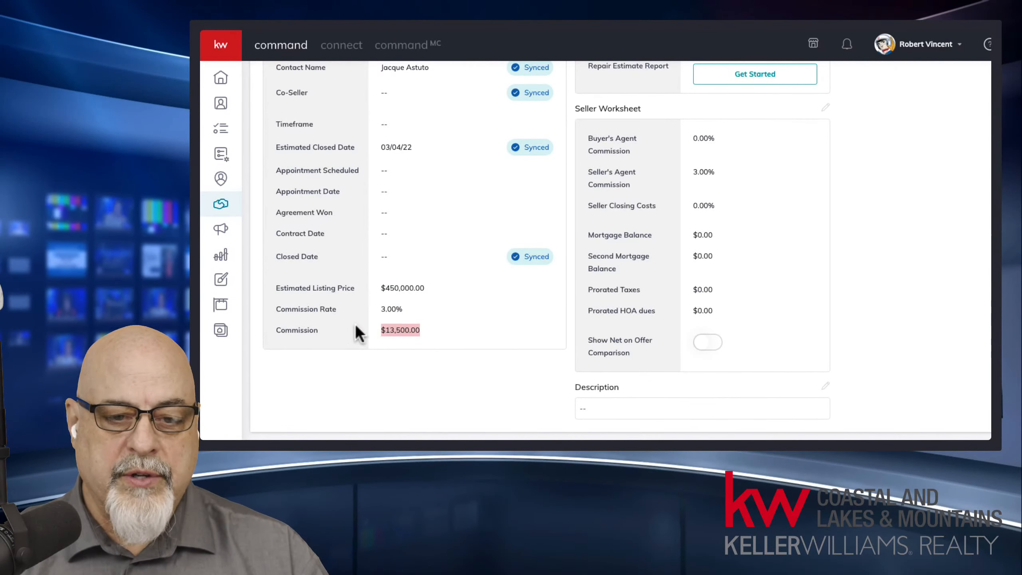
middle_click(428, 256)
middle_click(461, 315)
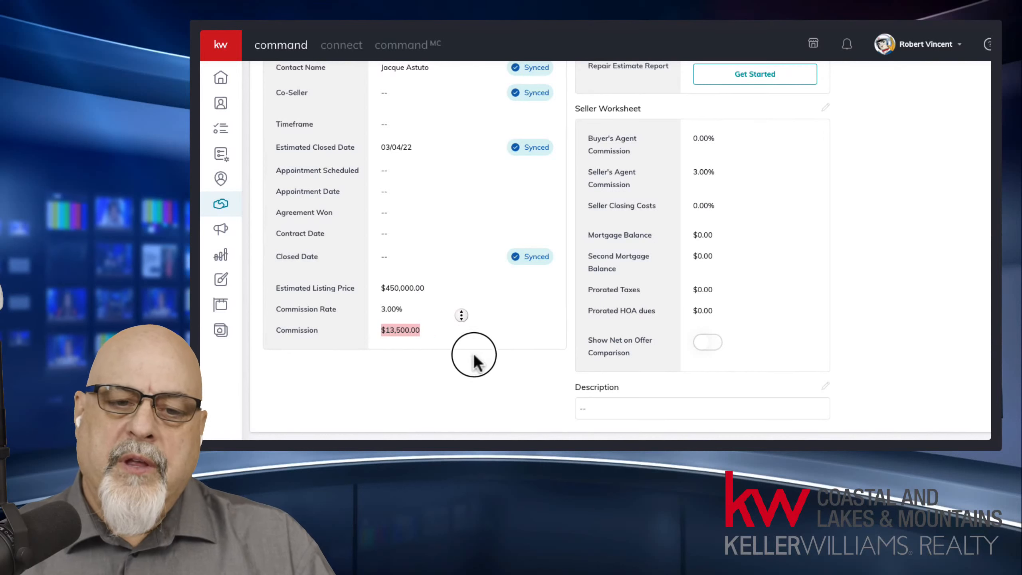
scroll(495, 335, up, 10)
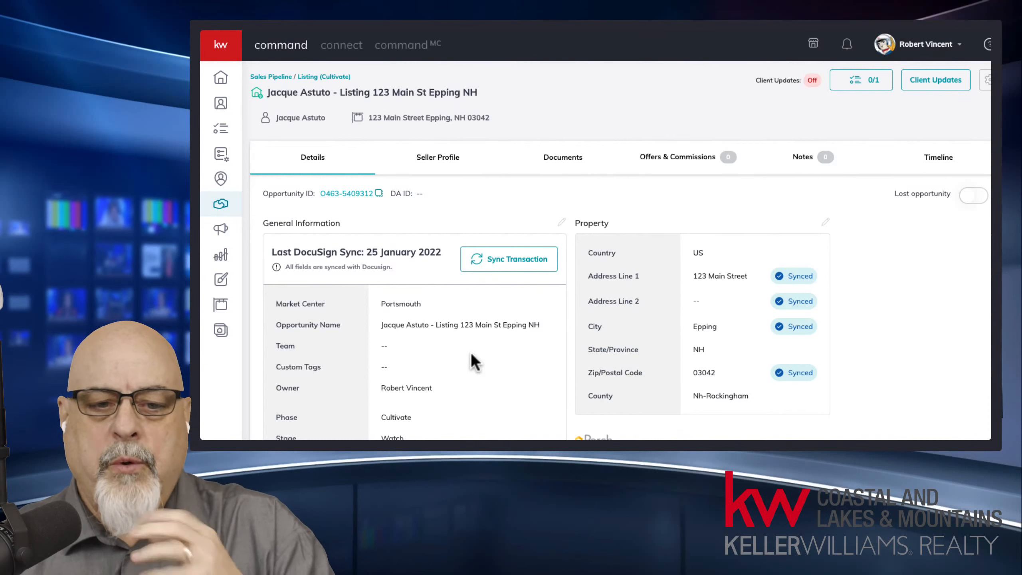
drag(381, 324, 548, 325)
click(531, 357)
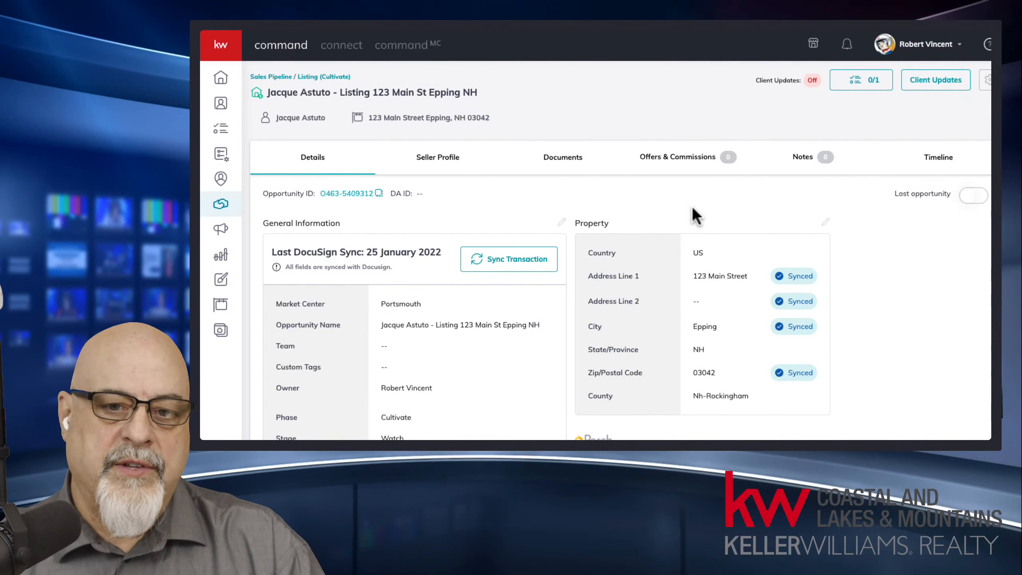
Step: Open the listing's New Hampshire Listing Checklist, showing 3 of 31 documents uploaded
click(565, 159)
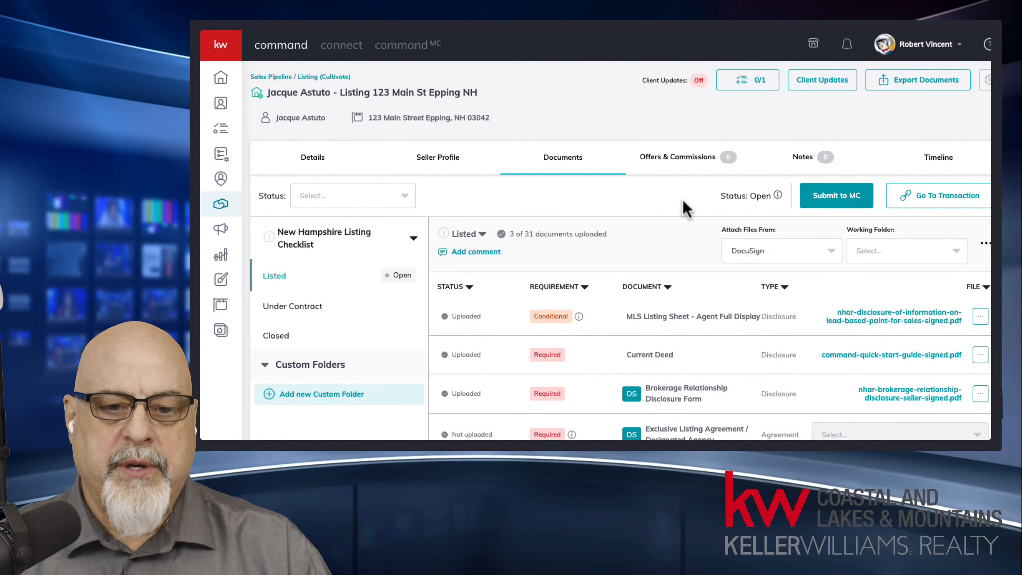
click(689, 166)
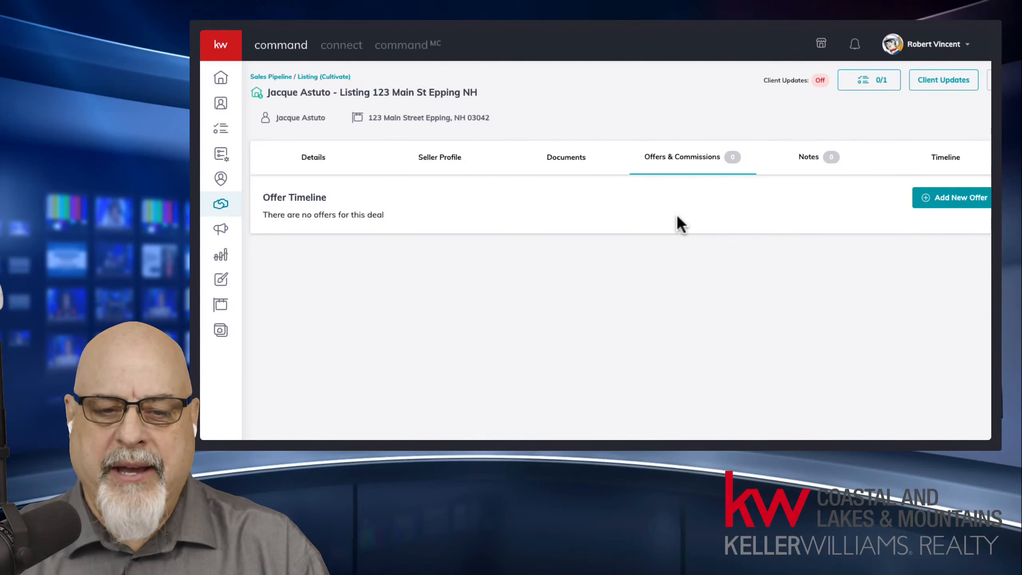
click(585, 165)
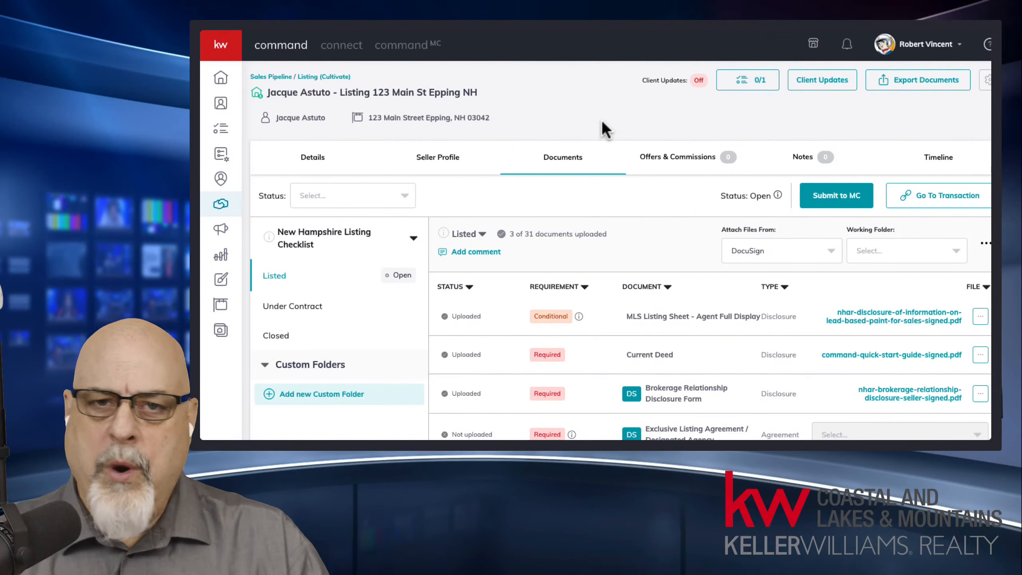
click(280, 311)
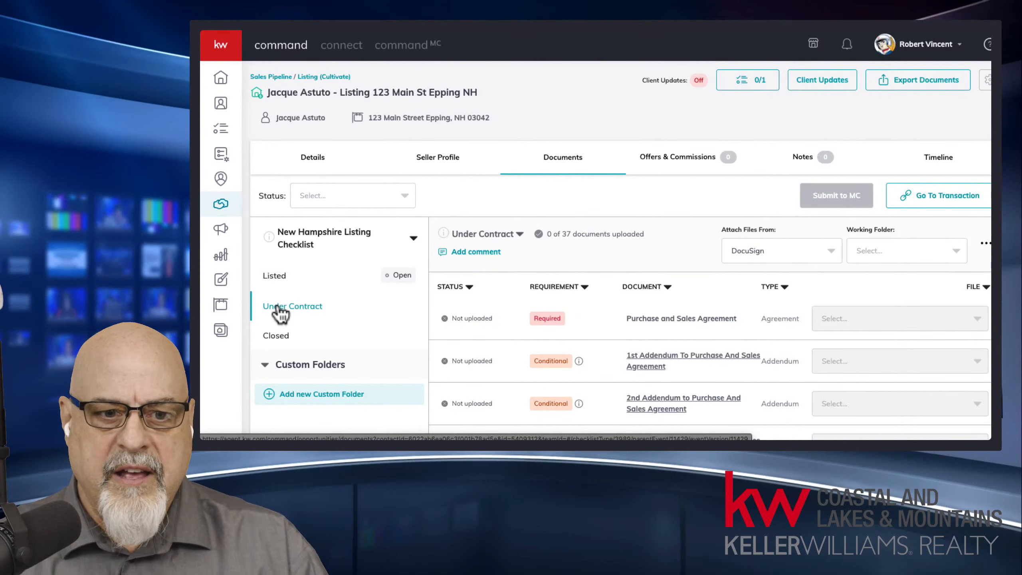
click(280, 281)
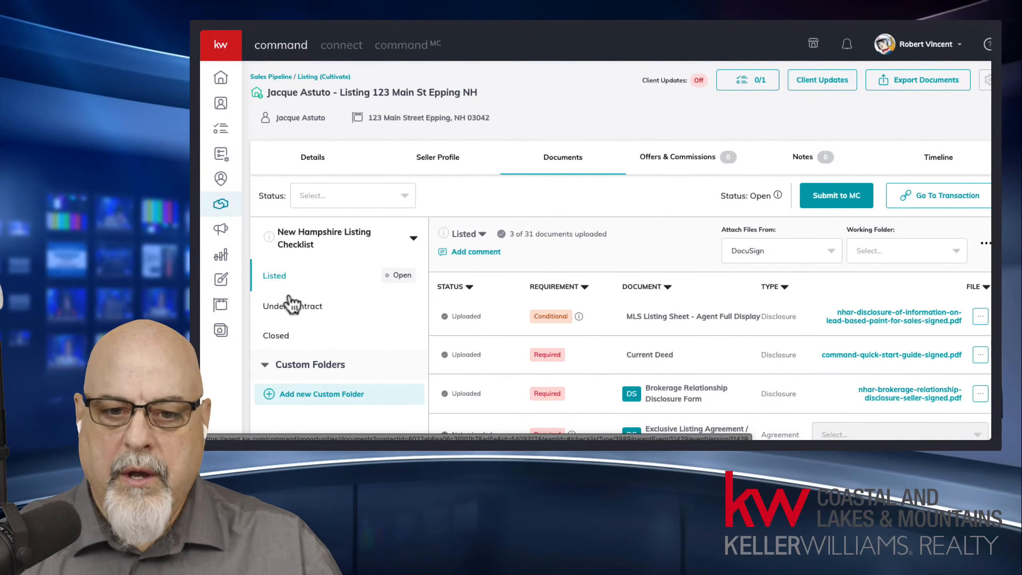
click(658, 158)
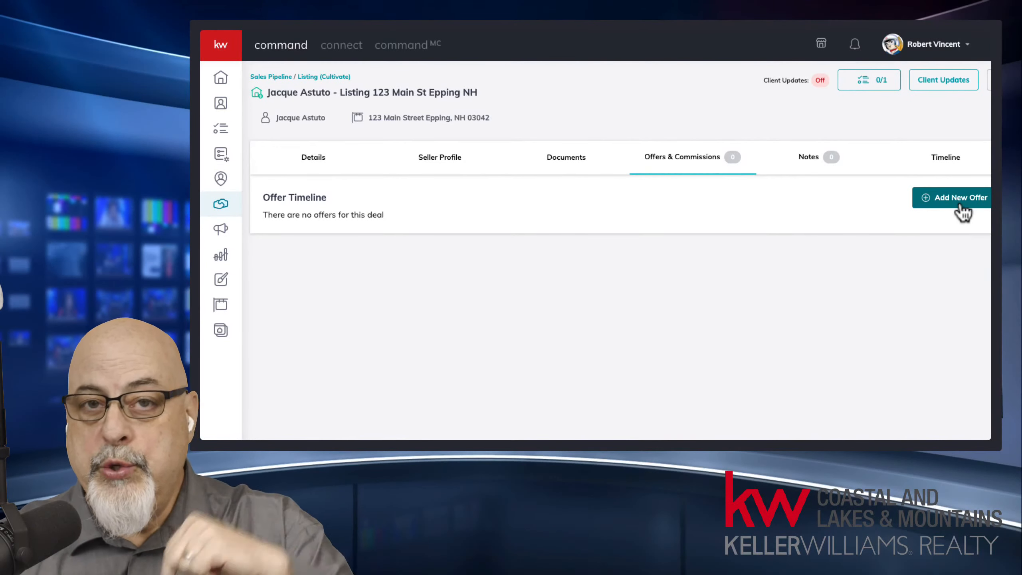
click(579, 162)
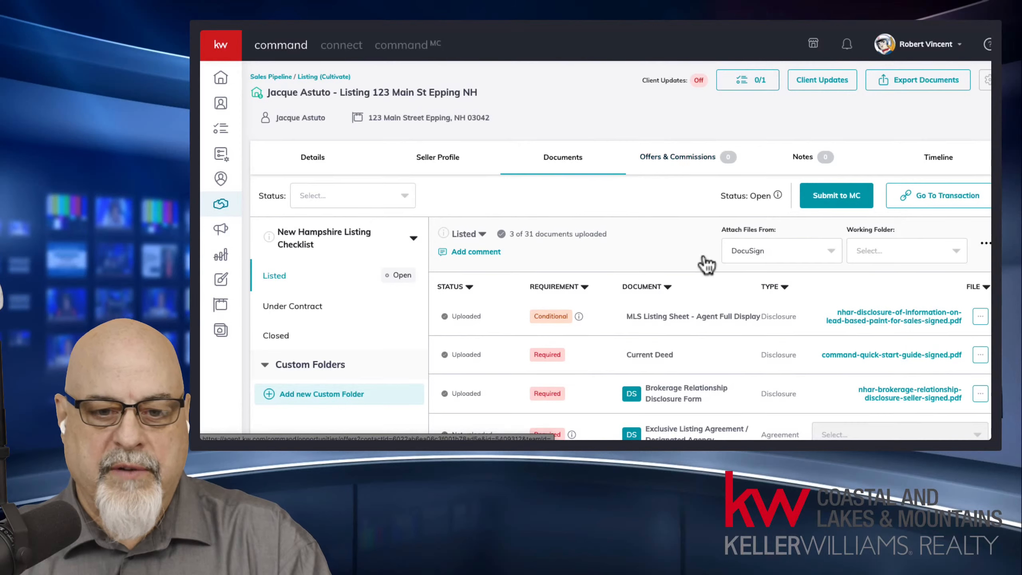
Step: Switch the checklist to the Under Contract stage, with 0 of 37 documents uploaded
scroll(706, 264, down, 5)
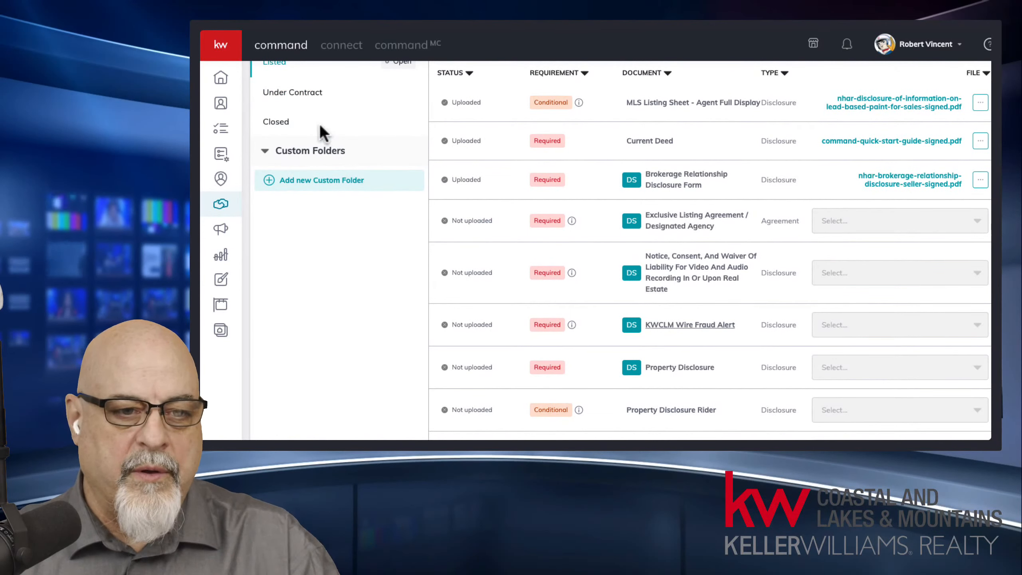
click(306, 95)
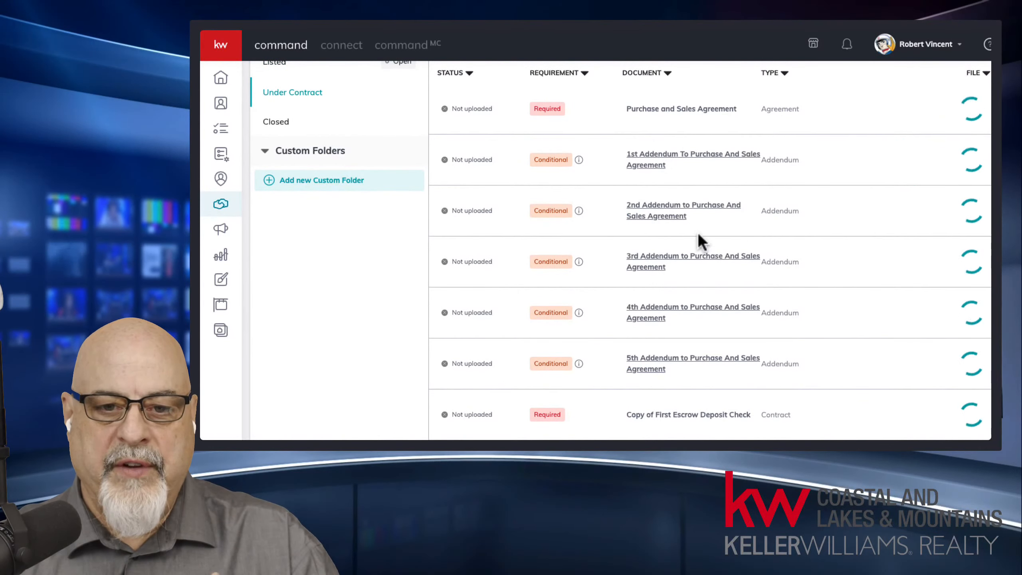
scroll(649, 282, up, 1)
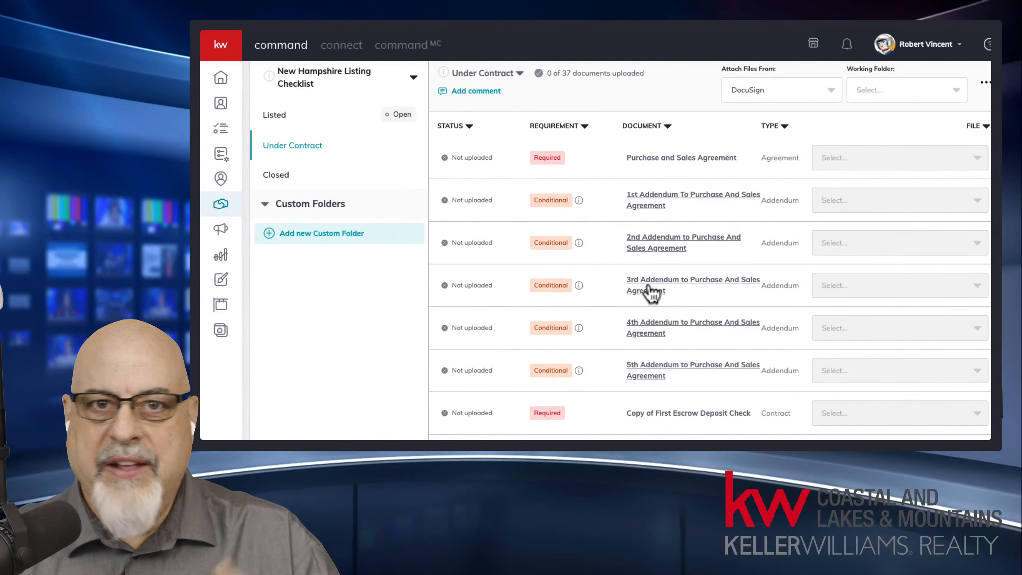
scroll(648, 291, up, 3)
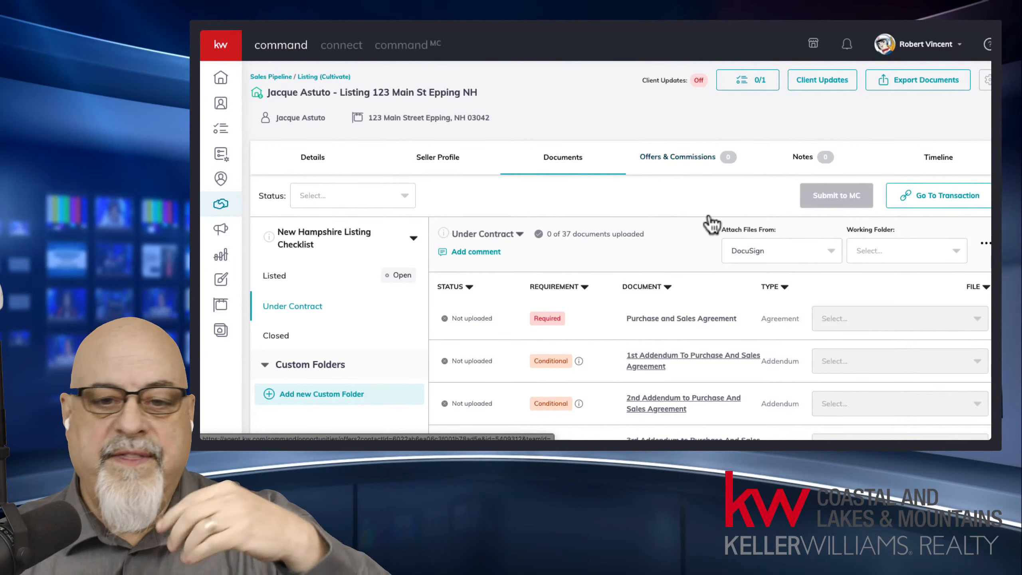
Step: Scroll through the Under Contract checklist to review the Purchase and Sales Agreement addenda
scroll(686, 255, down, 2)
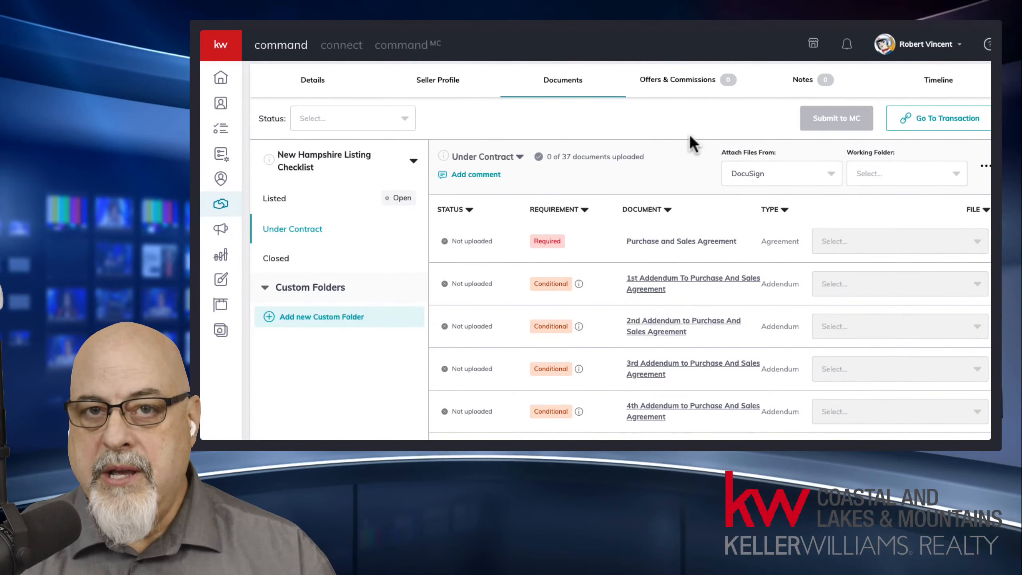
scroll(696, 130, up, 2)
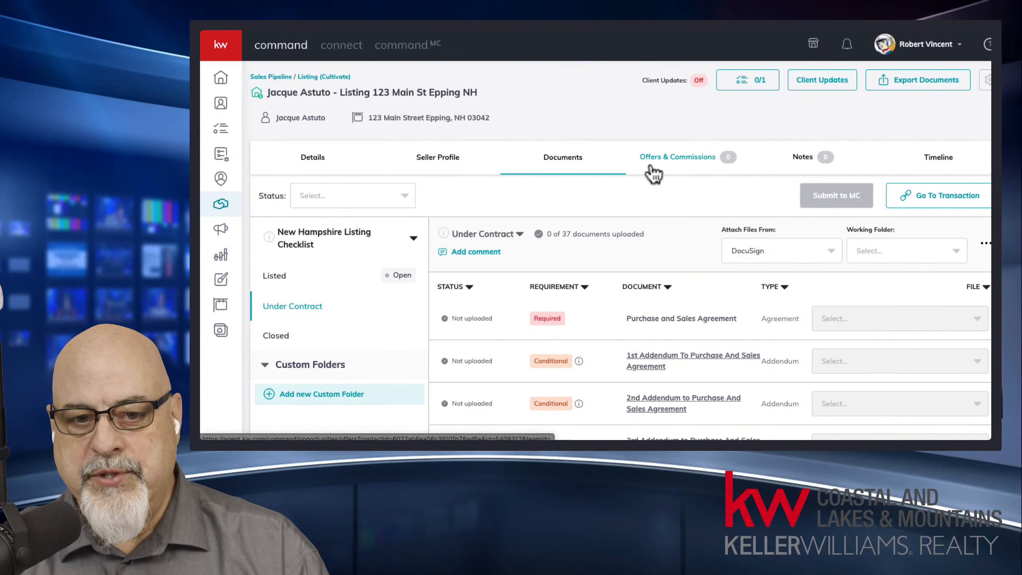
Step: Return the checklist to the Listed stage and scroll through its required document rows
click(278, 279)
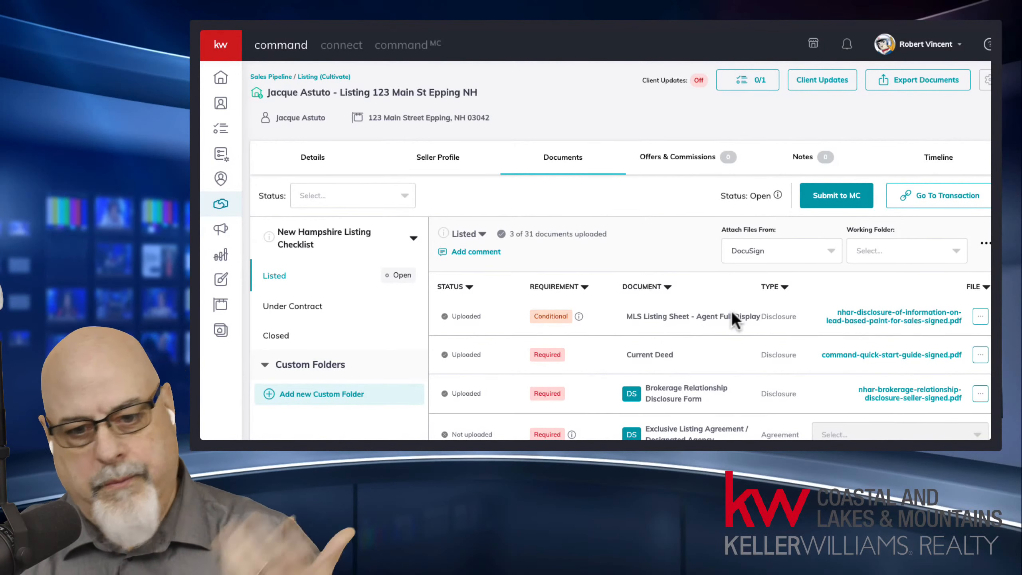
middle_click(694, 238)
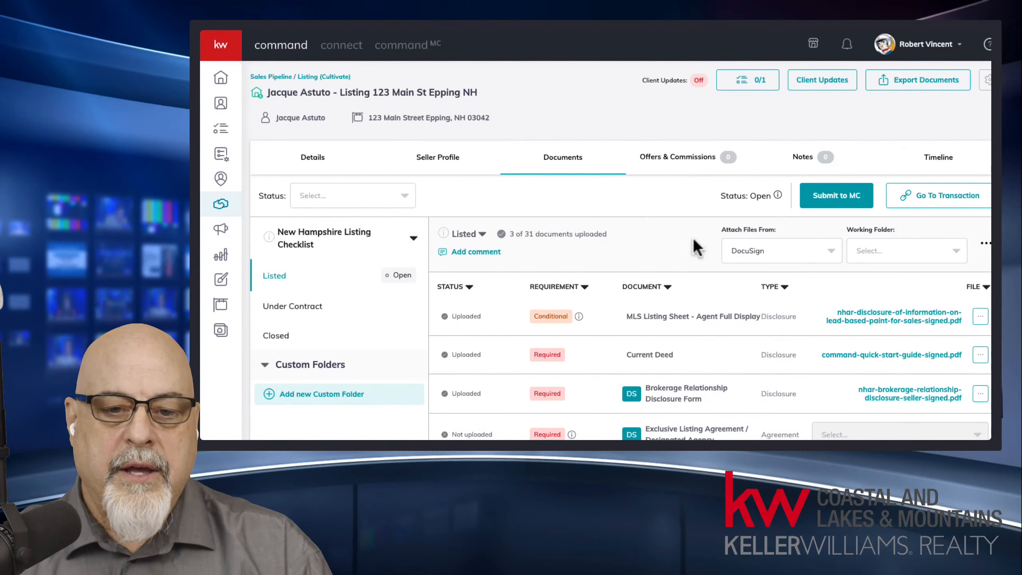
scroll(696, 266, down, 3)
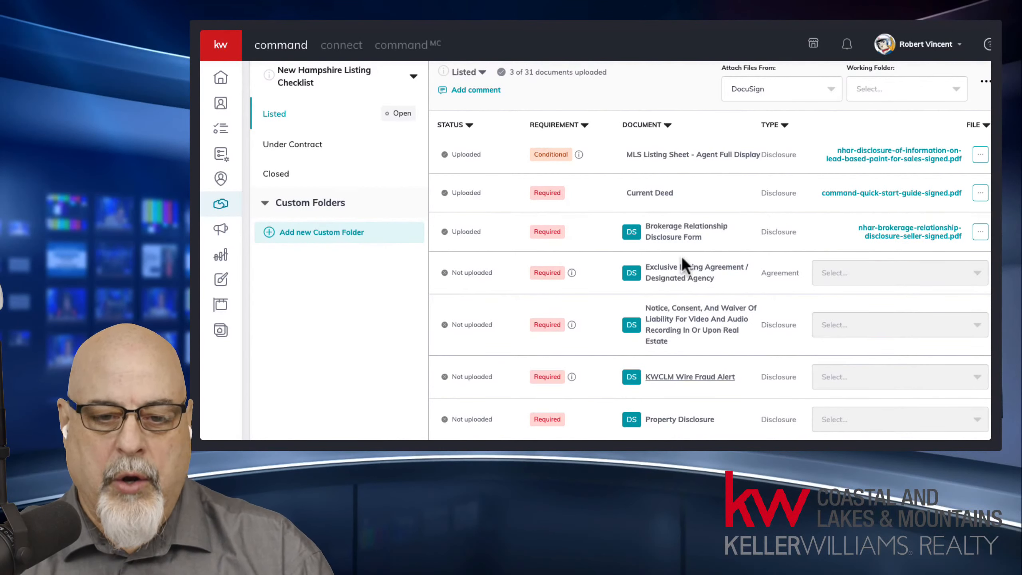
scroll(742, 339, down, 4)
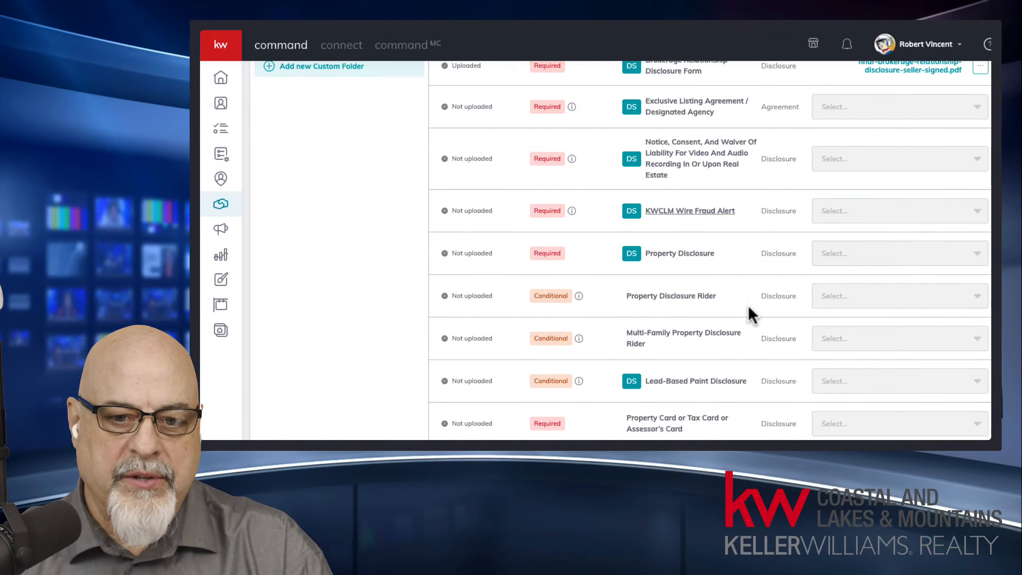
middle_click(746, 267)
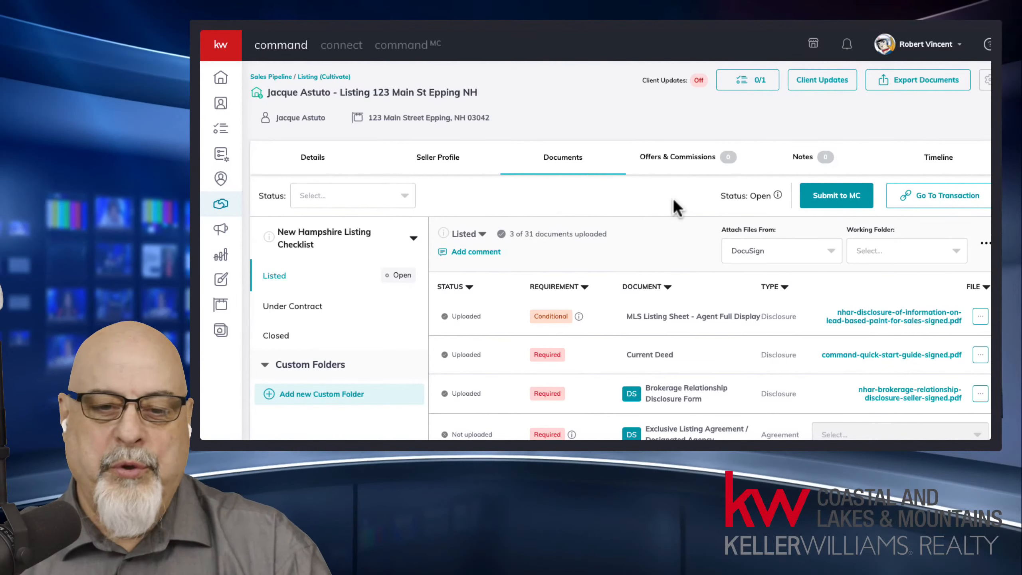
Step: Open the listing's Offers & Commissions section, which has no offers yet
click(679, 160)
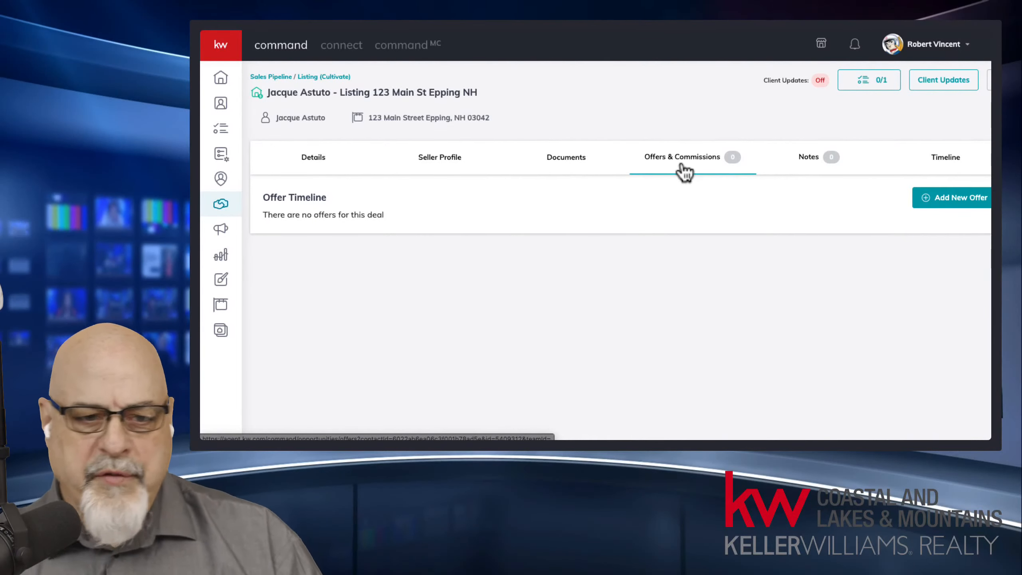
drag(273, 213, 391, 218)
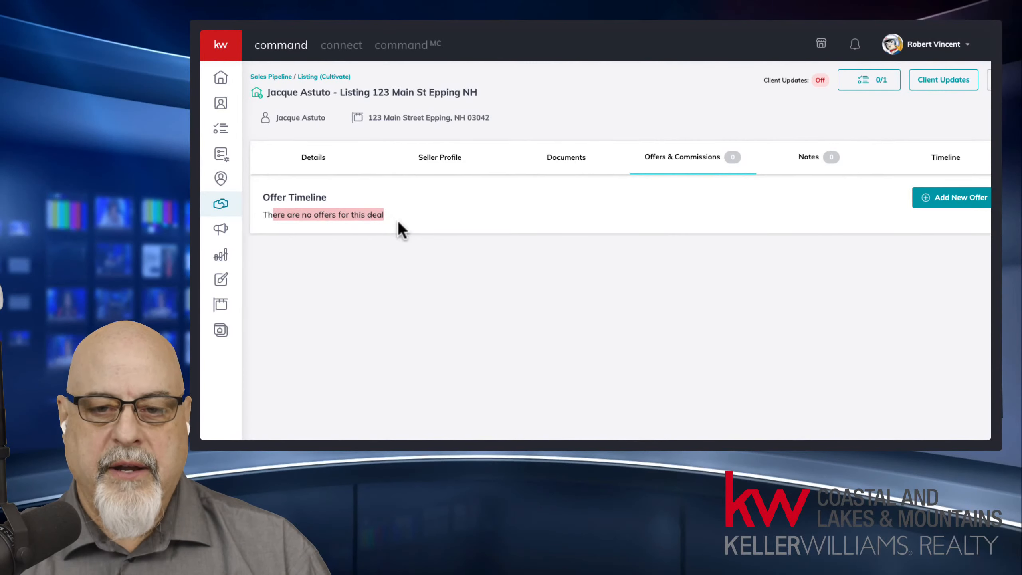
click(568, 220)
Step: Create the buyer's new offer version named 'Offer 1 12:00 1/28/22'
click(974, 198)
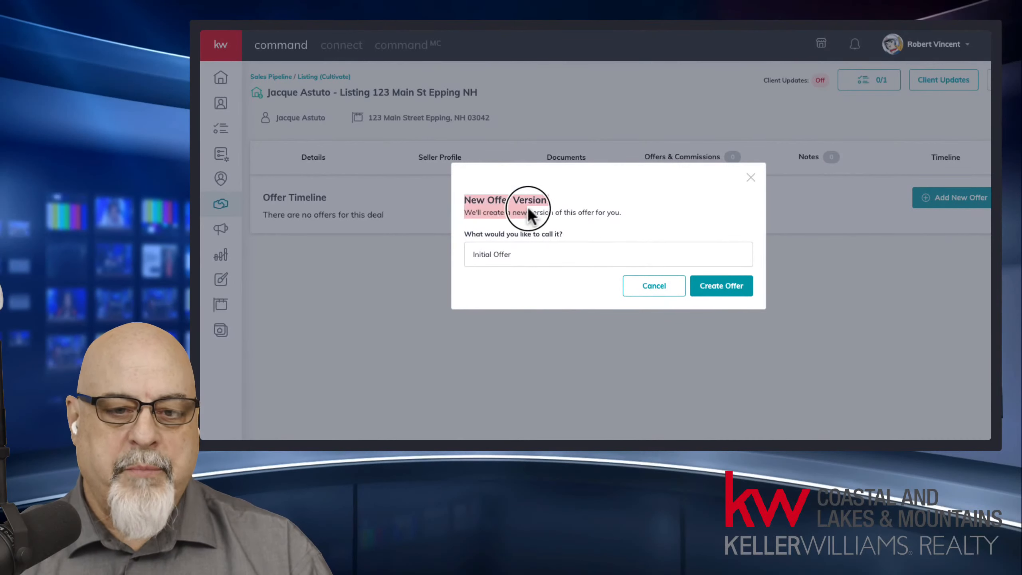
drag(528, 209, 572, 213)
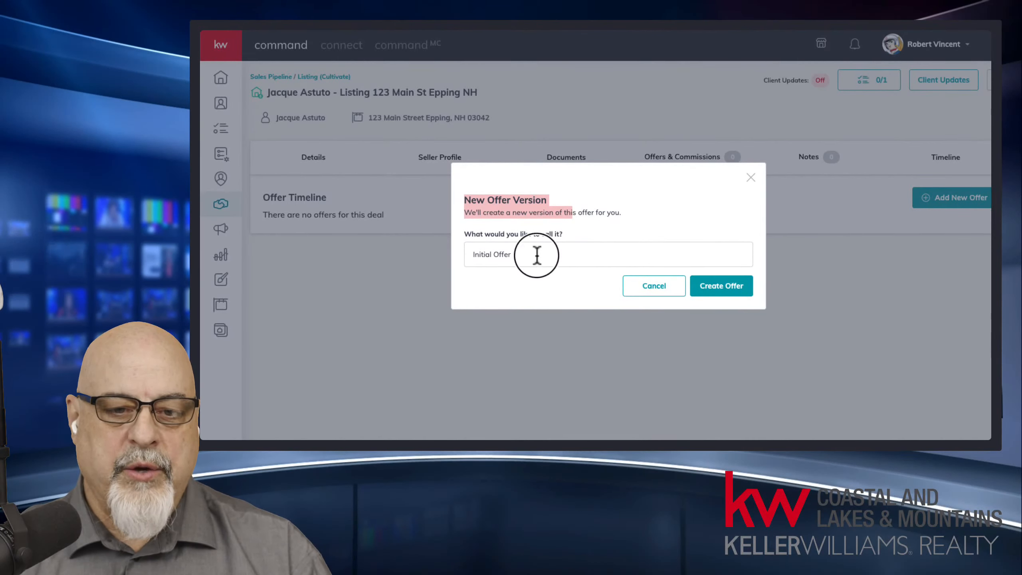
drag(537, 255, 429, 258)
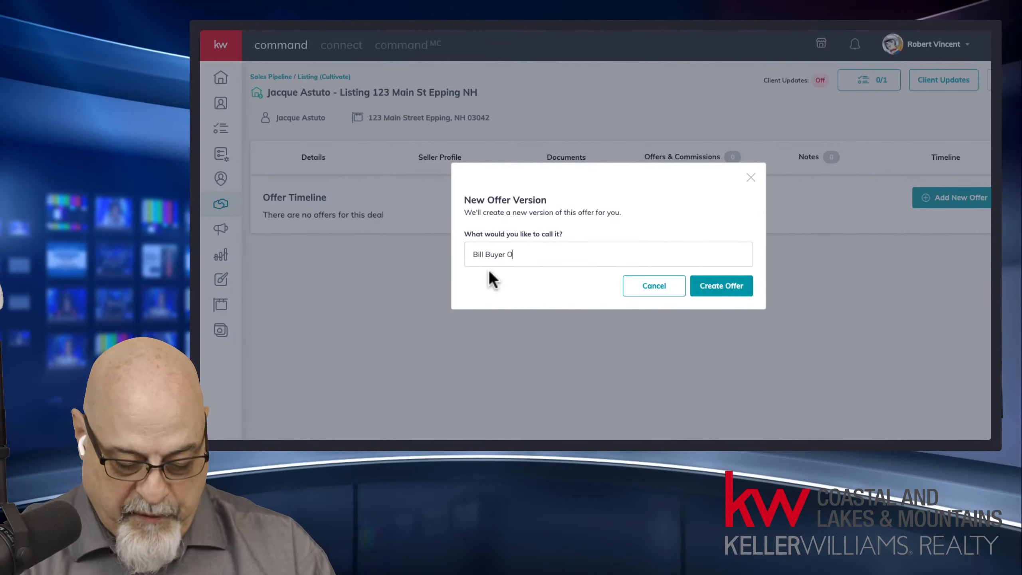
text(fer 1)
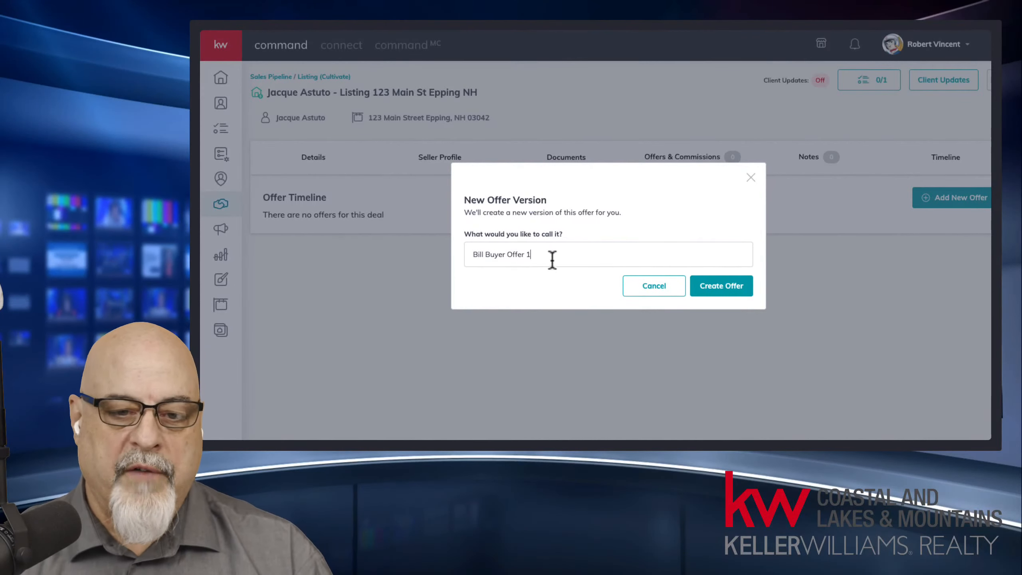
text(12:00 1)
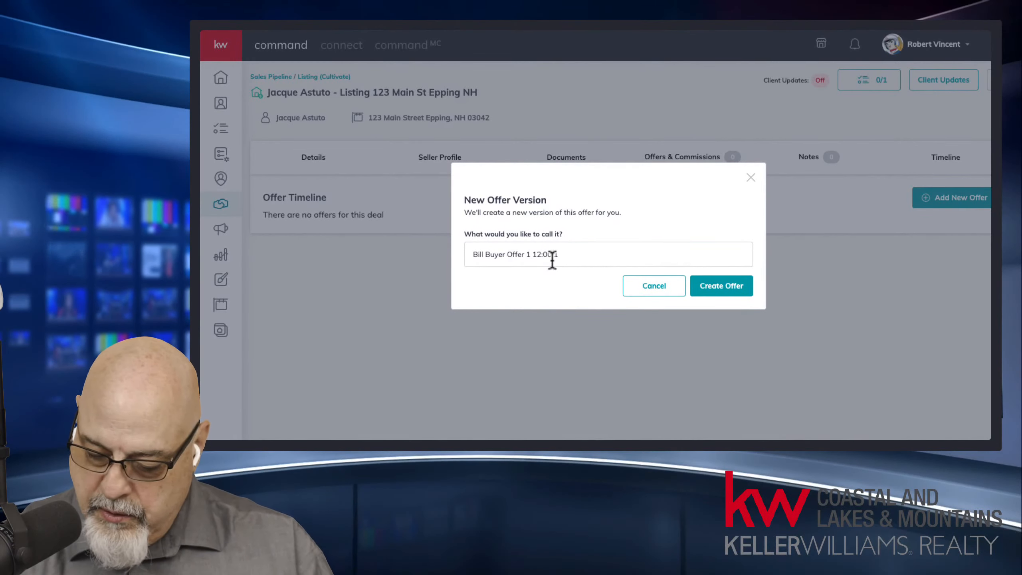
text(/2)
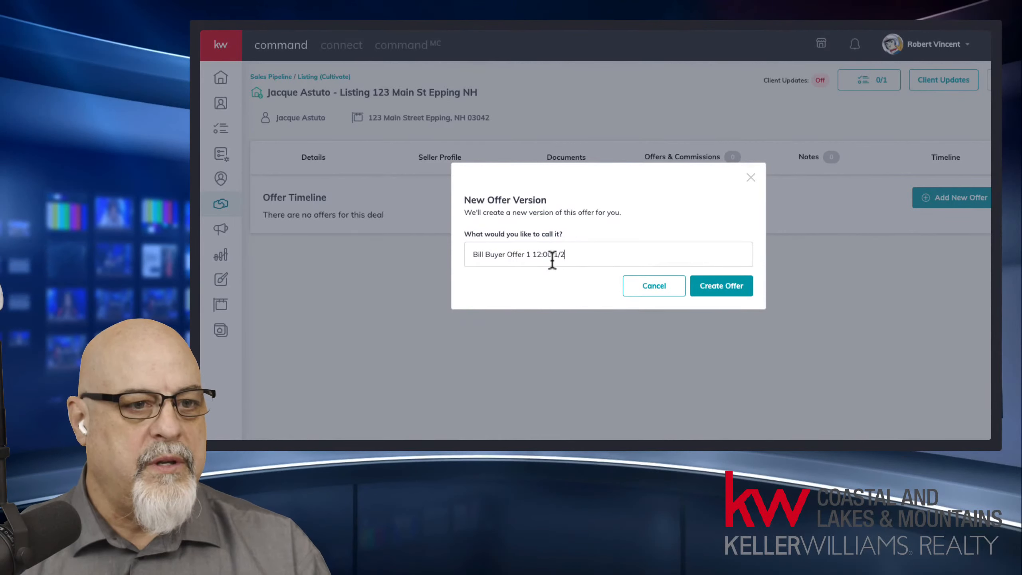
text(28)
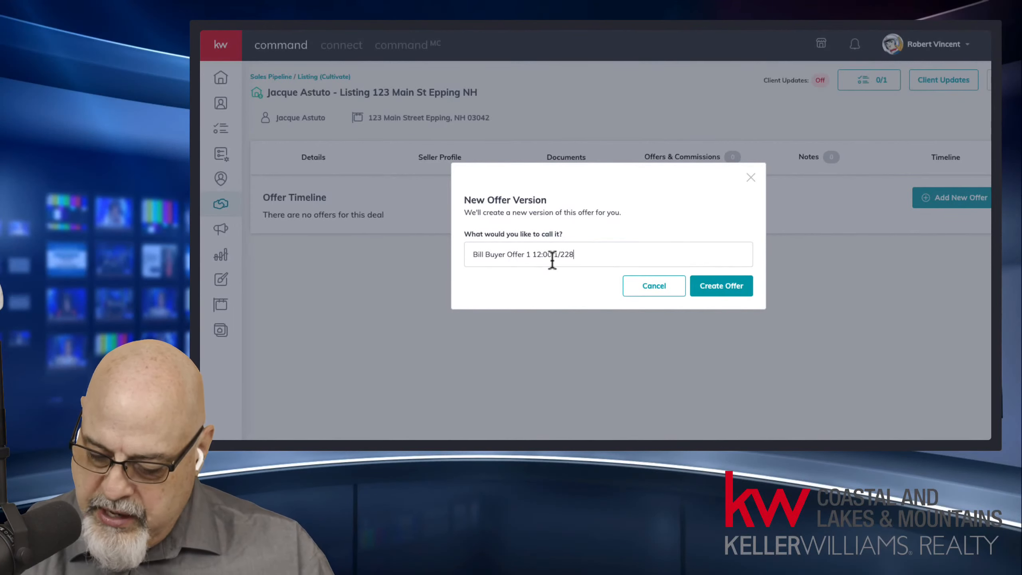
text(/22)
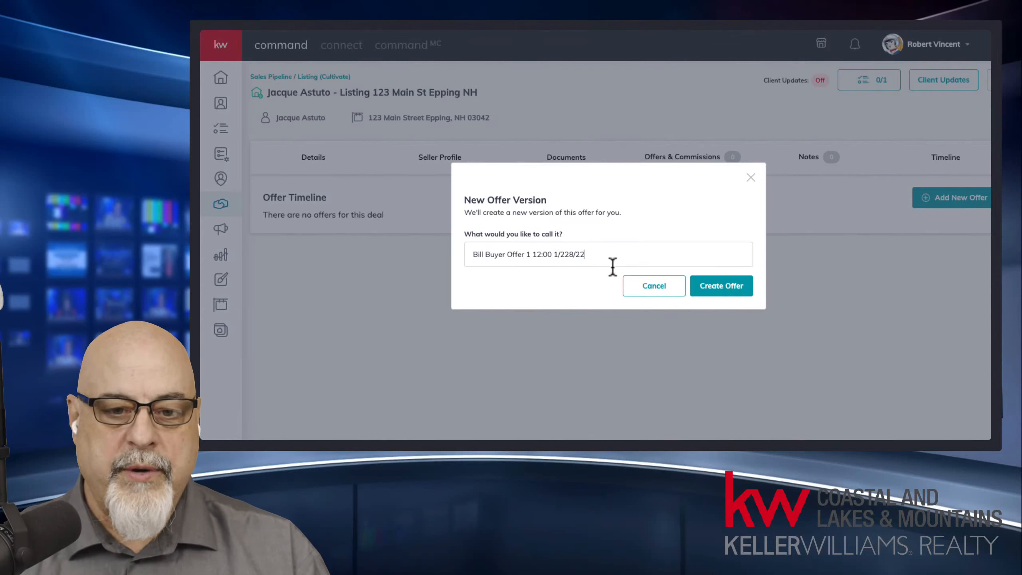
key(Left)
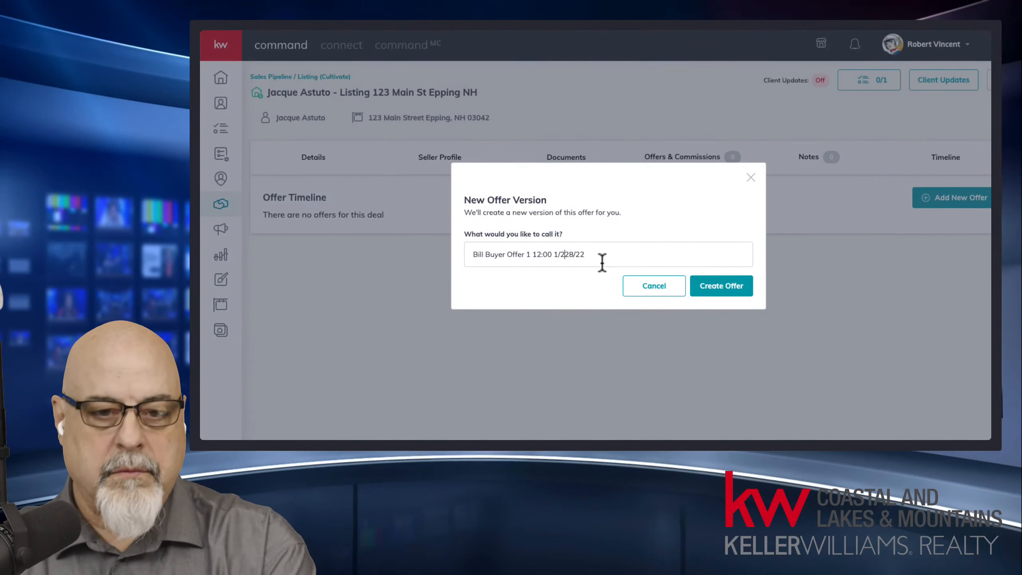
key(BackSpace)
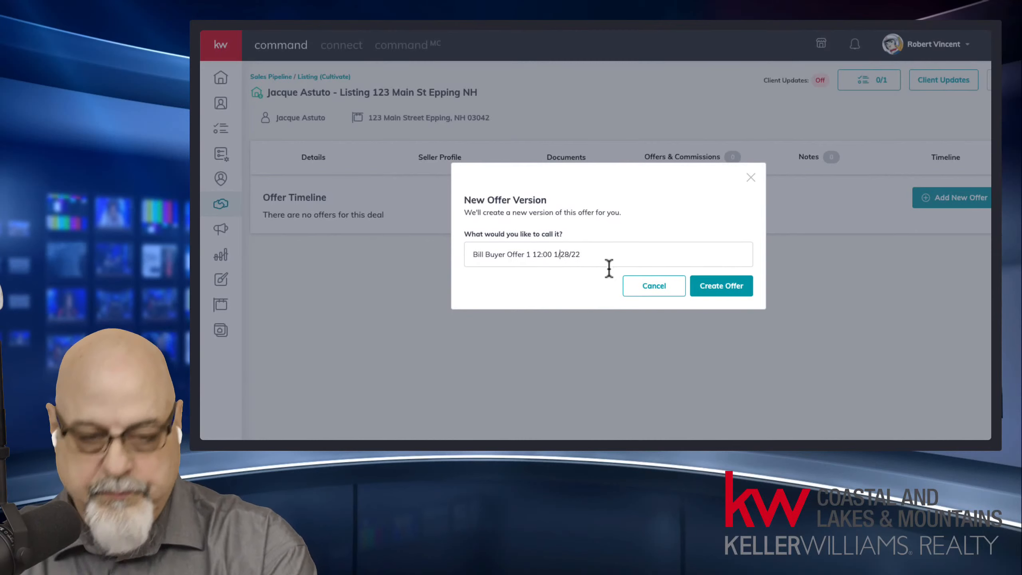
click(724, 289)
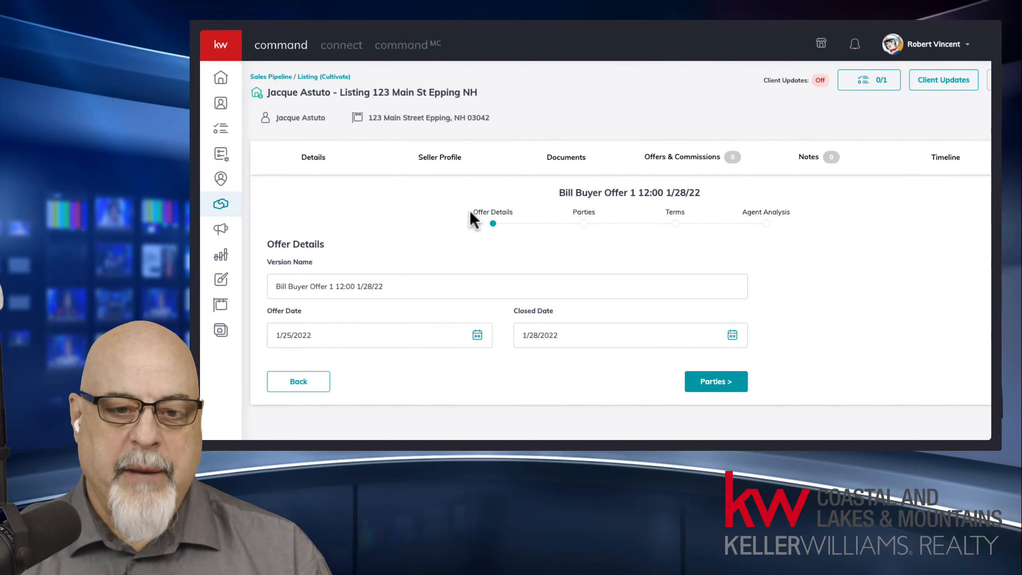
Step: Point out the Offer Details, Terms and Agent Analysis steps and the version name's date
drag(472, 211, 602, 220)
drag(669, 211, 688, 209)
drag(758, 210, 792, 213)
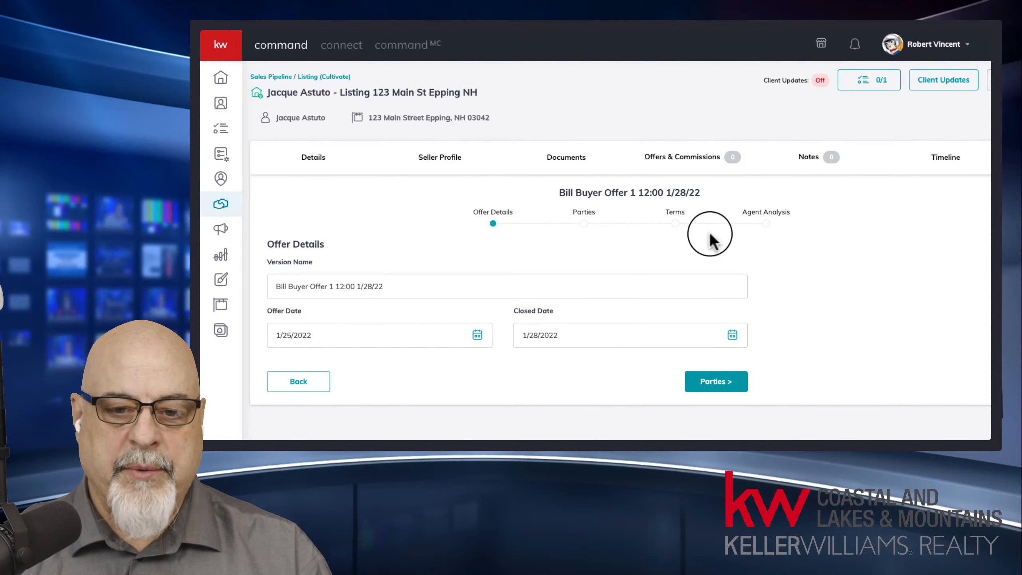
drag(268, 244, 331, 247)
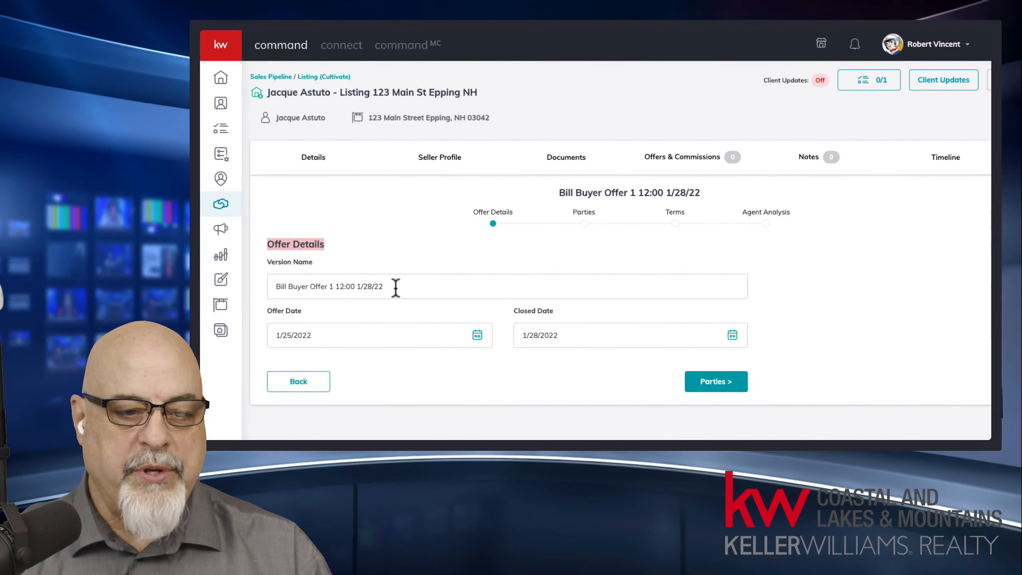
drag(383, 287, 357, 286)
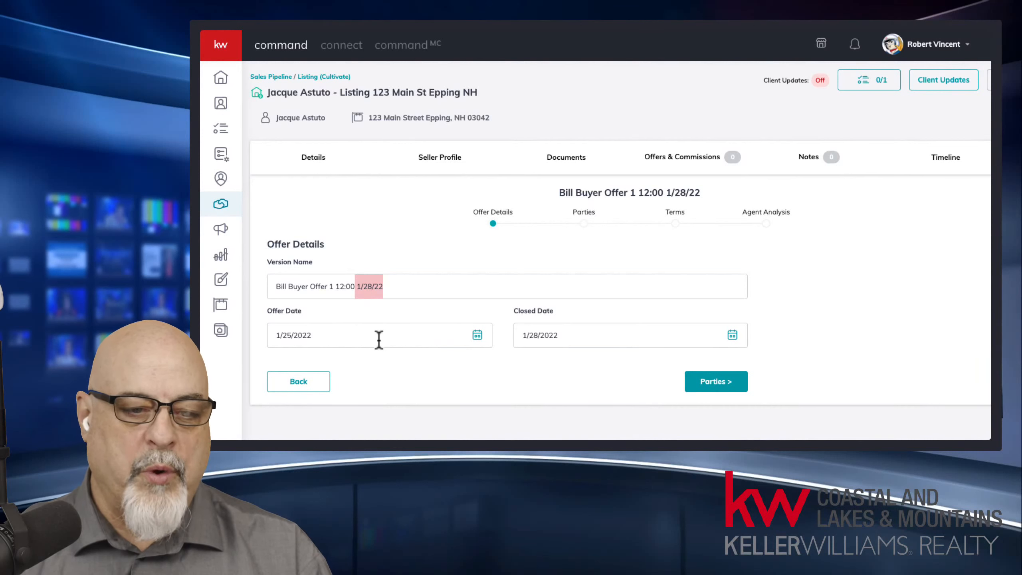
Step: Set the Offer Date to January 28, 2022 from its calendar
click(477, 335)
scroll(446, 319, down, 2)
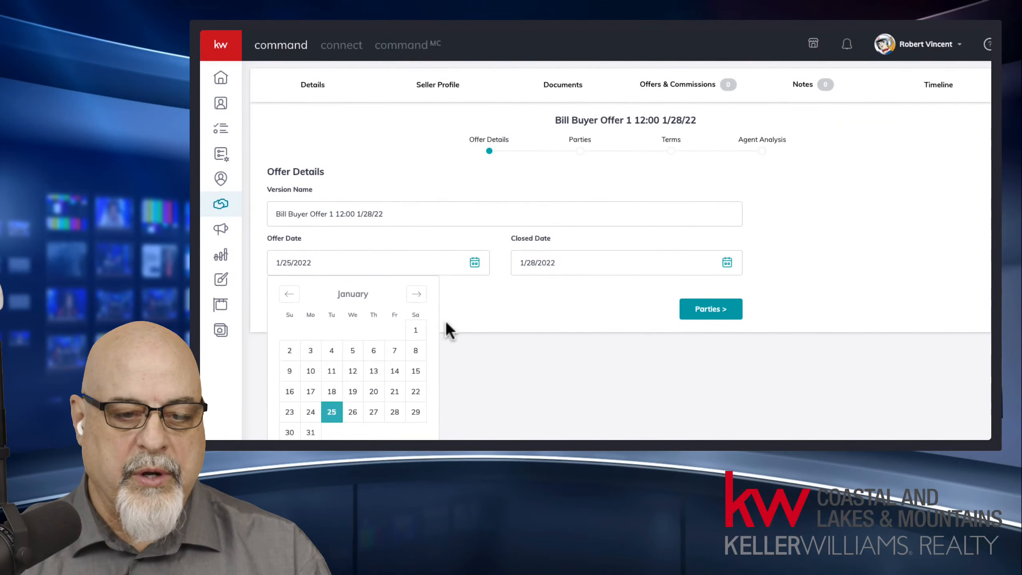
click(394, 415)
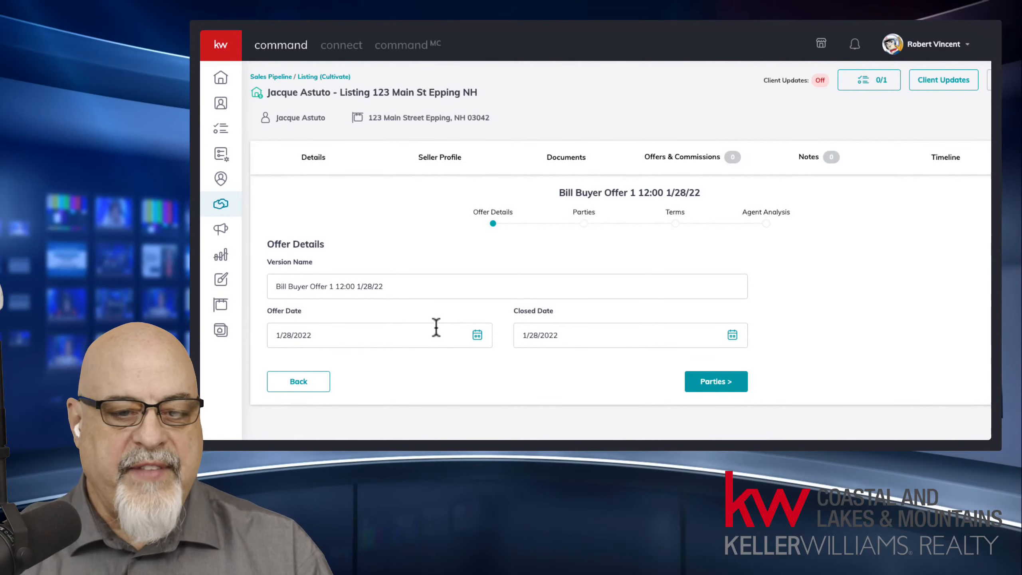
Step: Set the Closed Date to January 29, 2022 from its calendar
click(597, 337)
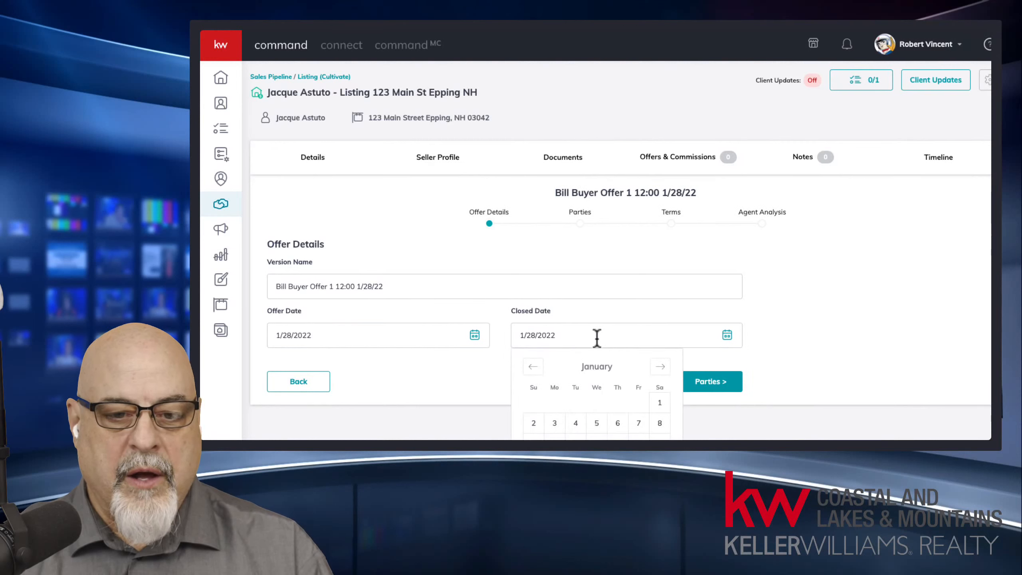
click(831, 311)
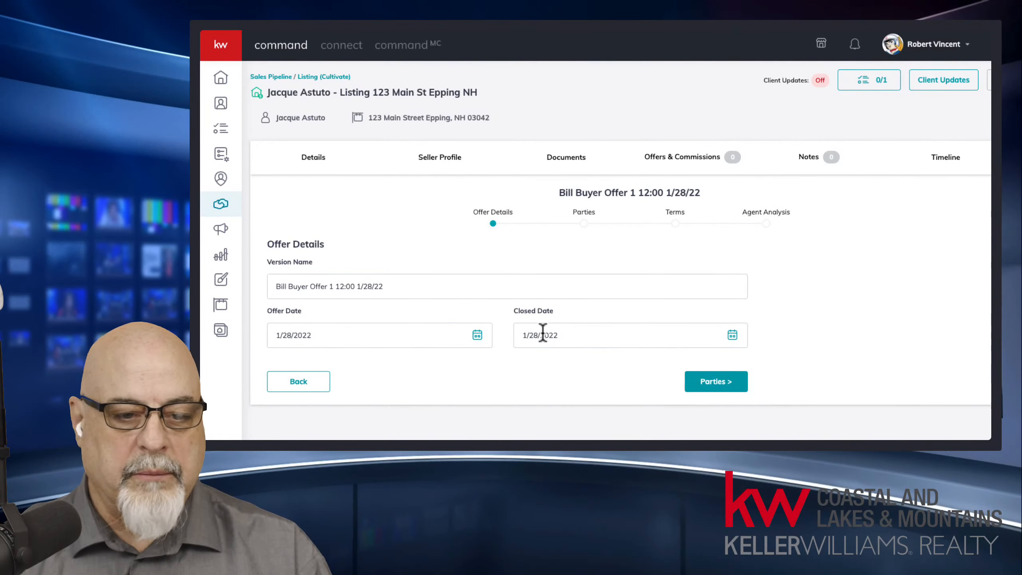
click(735, 382)
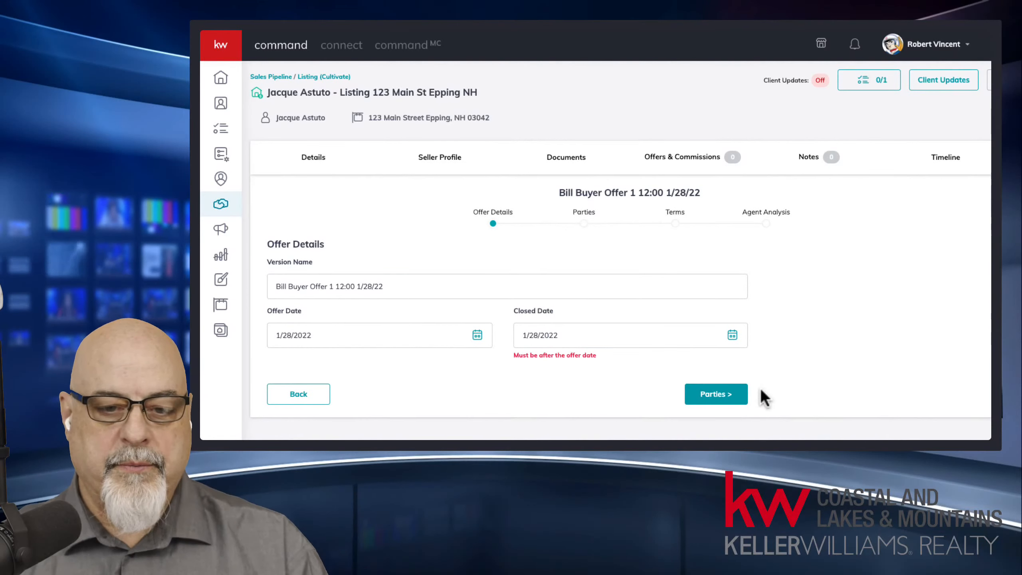
click(733, 335)
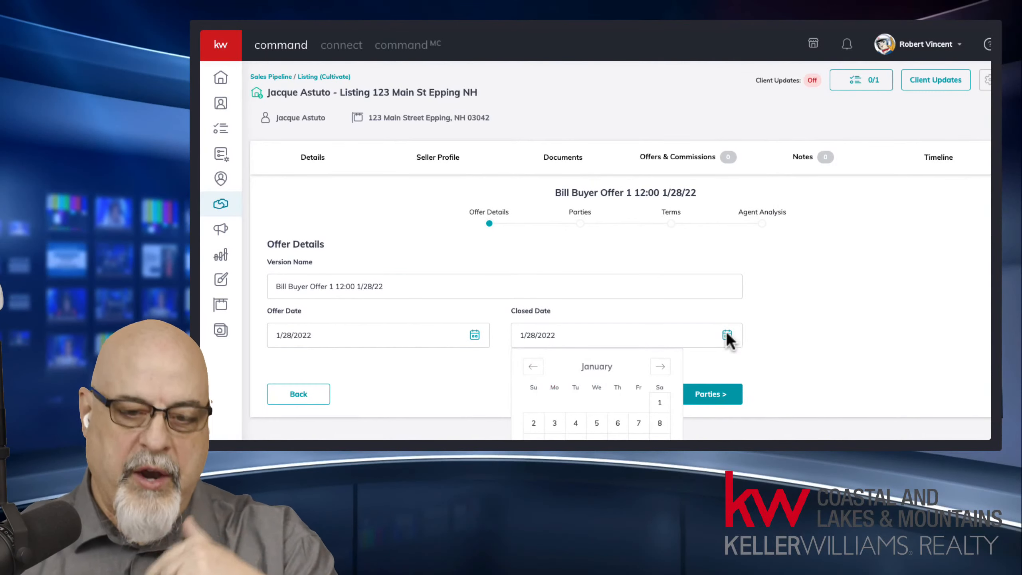
scroll(726, 331, down, 2)
click(662, 401)
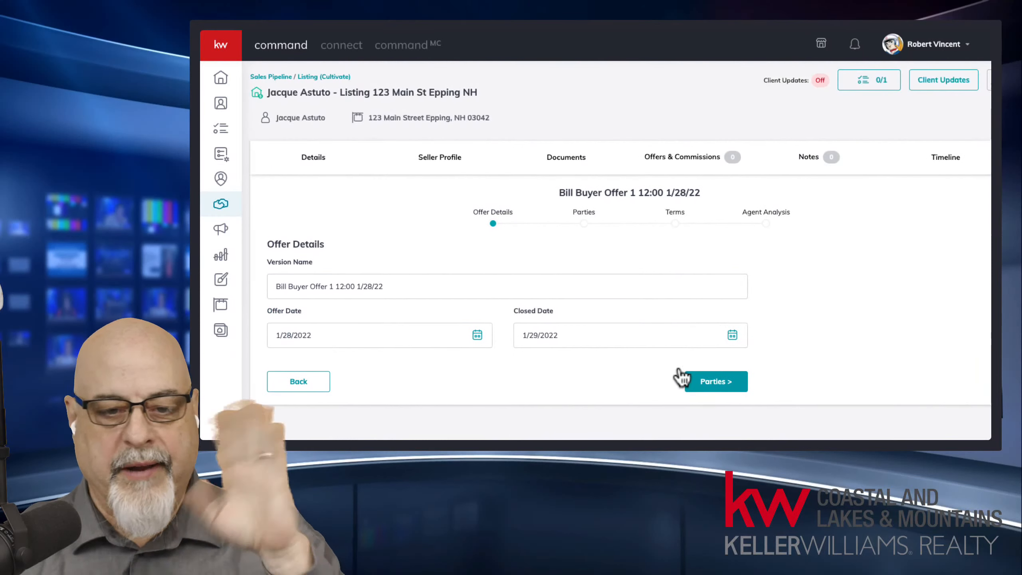
Step: Advance to the Parties step and enter the buyer's full name, capitalizing its first letter
click(723, 385)
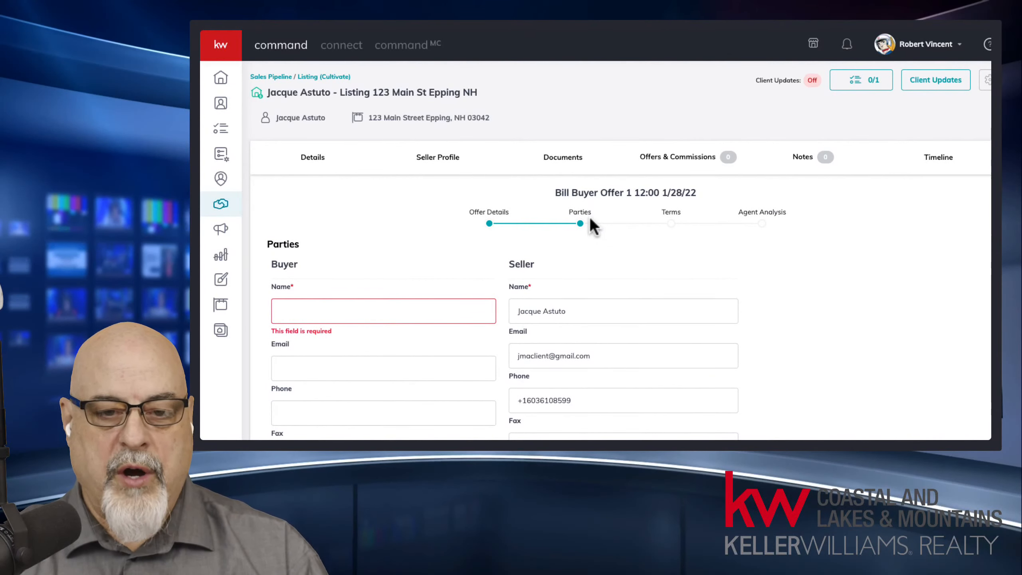
scroll(353, 314, down, 2)
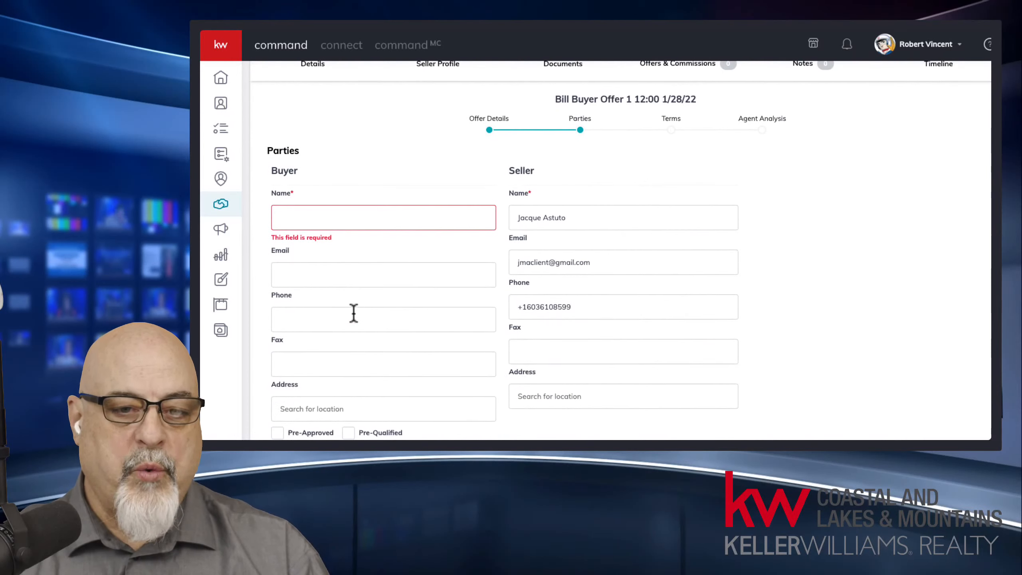
click(302, 218)
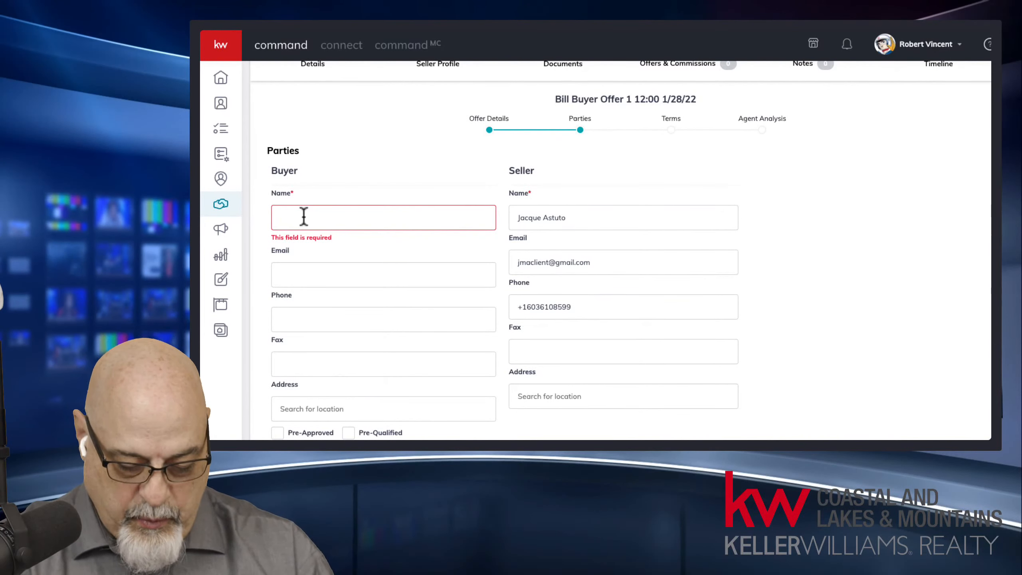
text(bill)
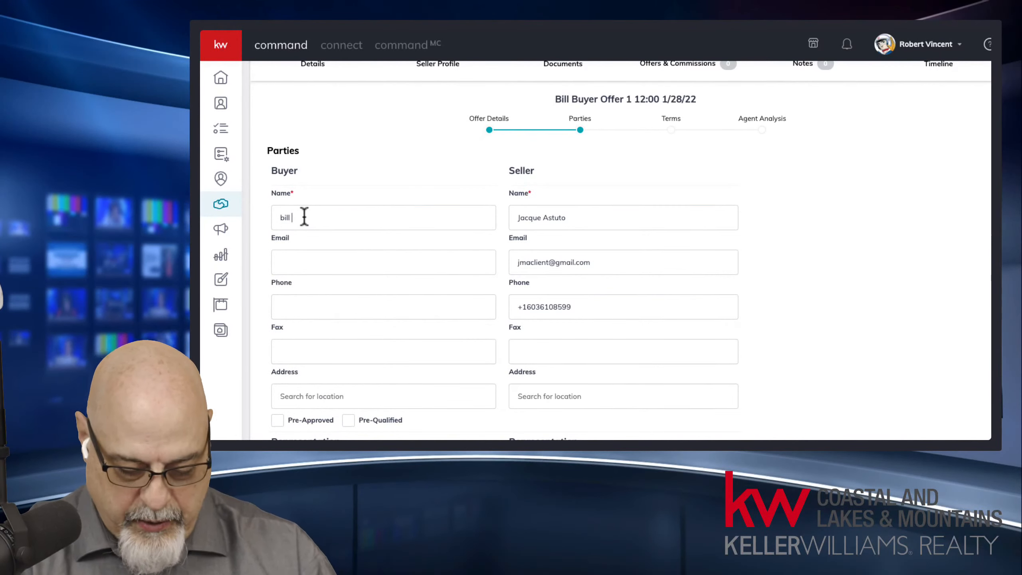
text( Buyer)
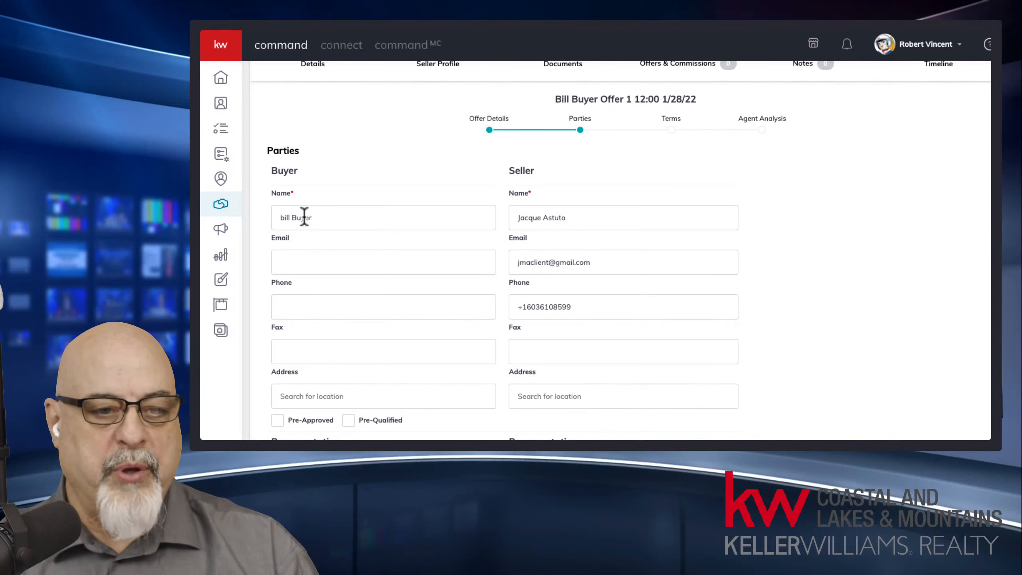
click(285, 217)
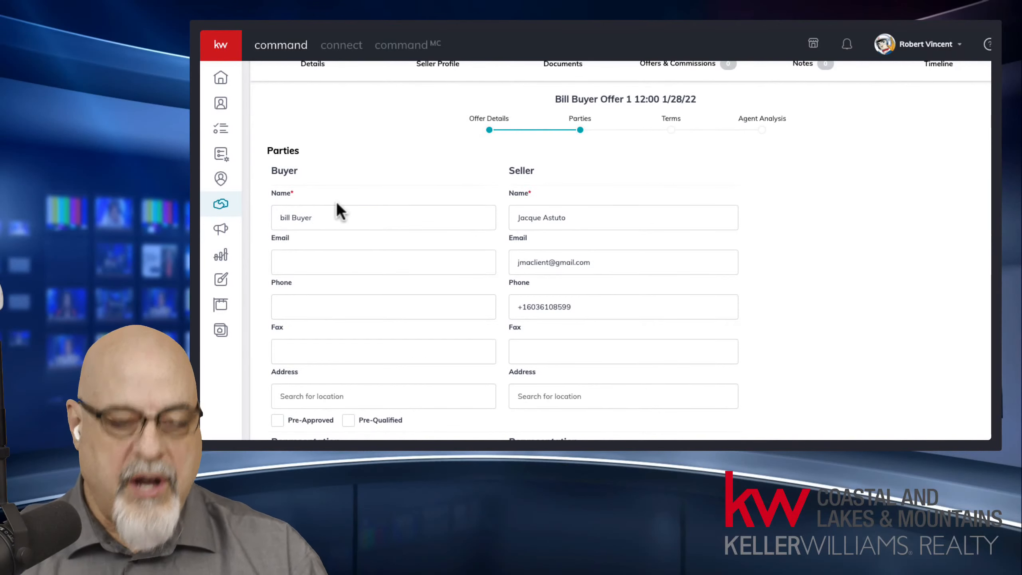
key(BackSpace)
text(B)
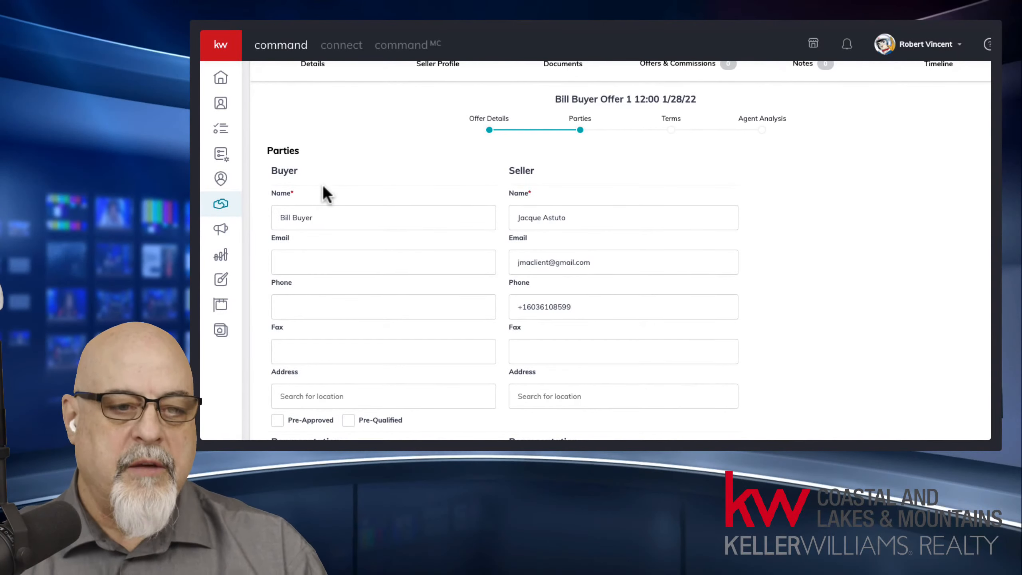
drag(269, 170, 300, 177)
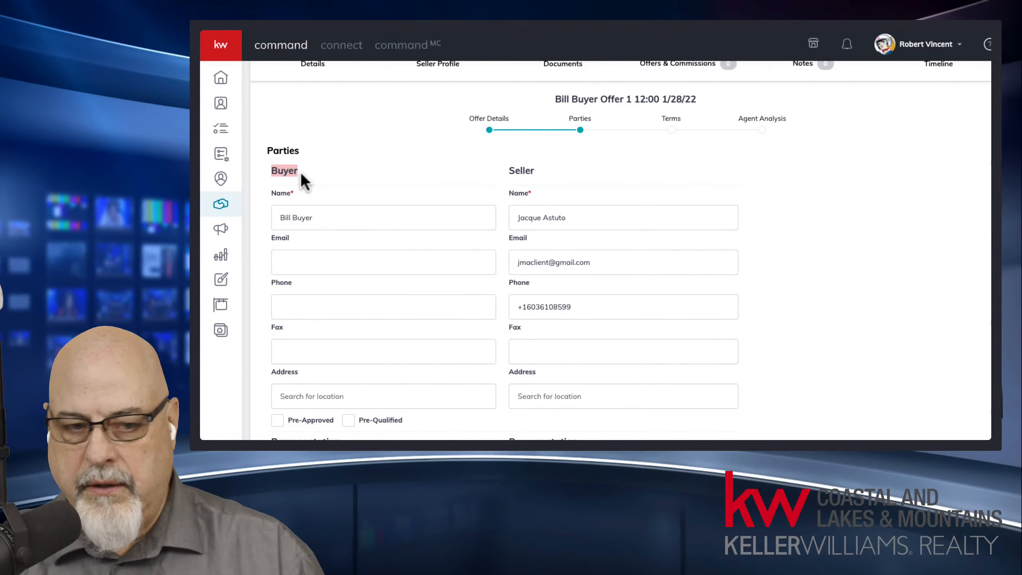
click(321, 218)
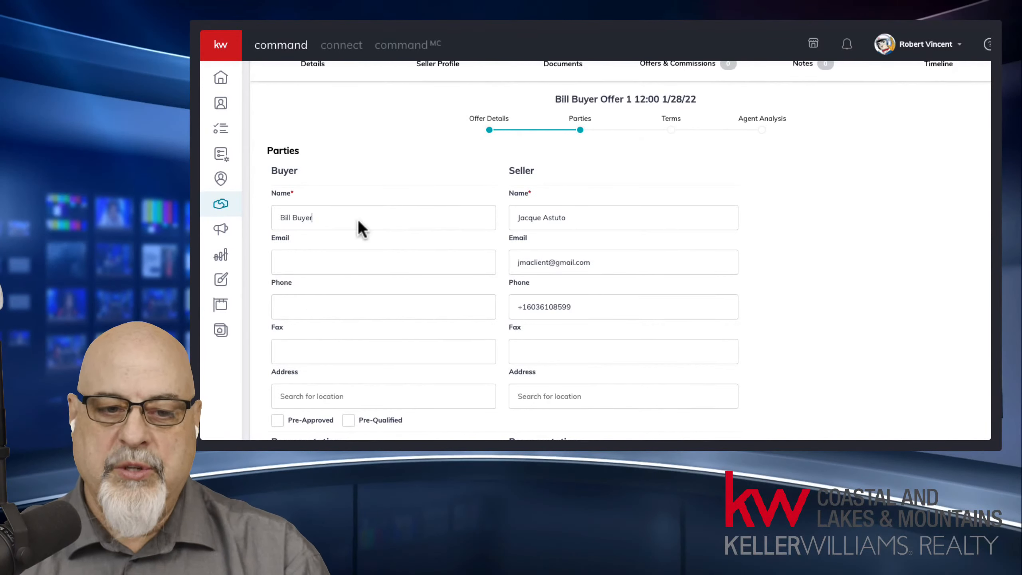
Step: Enter the buyer's e-mail address and phone number in the buyer's contact fields
click(342, 258)
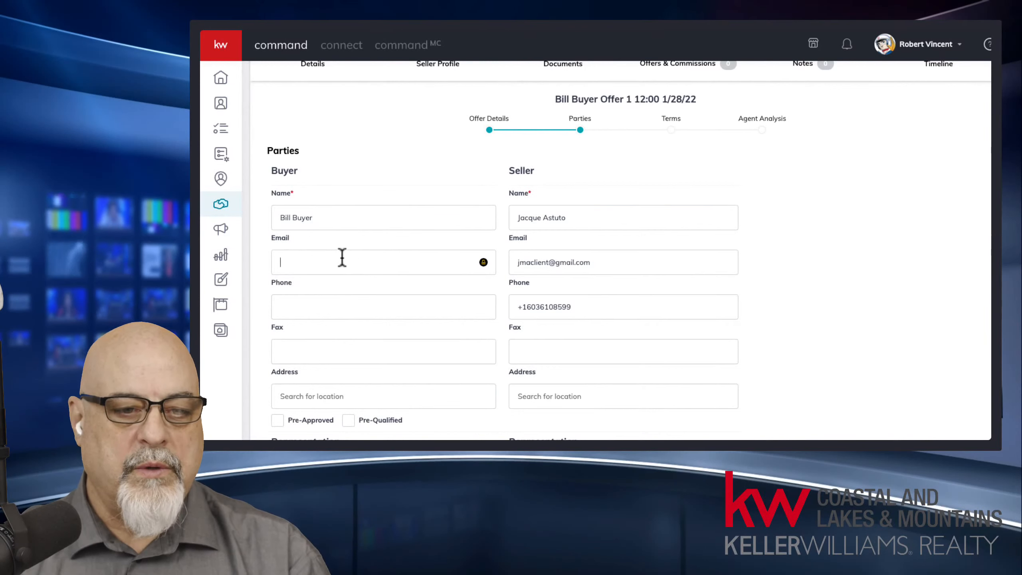
text(ksjdf)
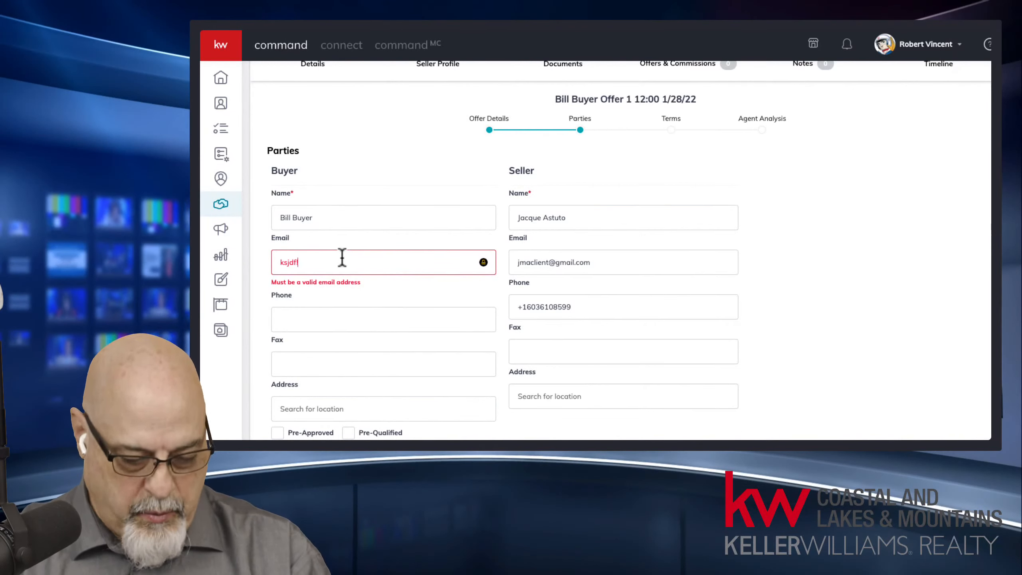
text(!gmail.com)
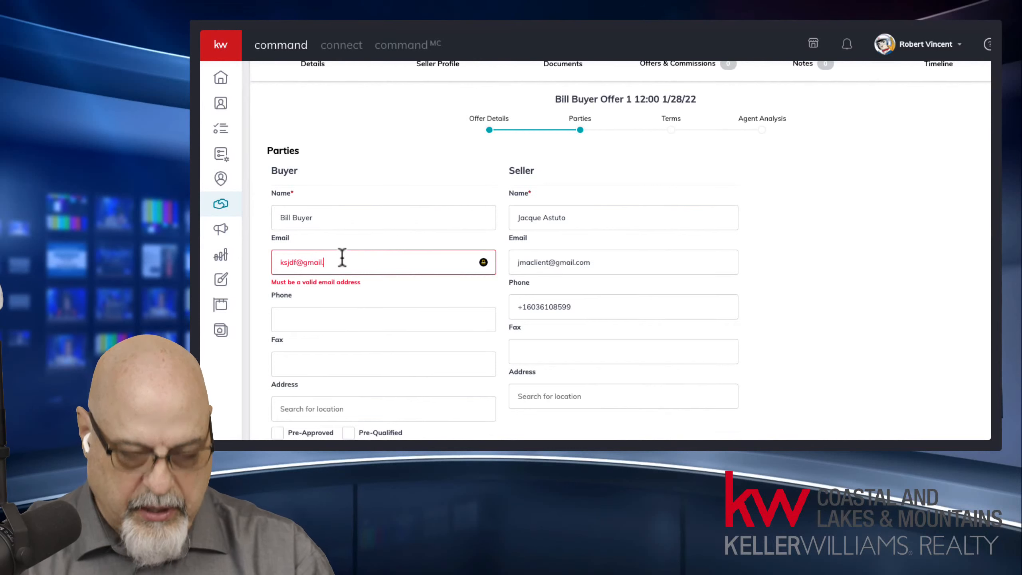
click(333, 309)
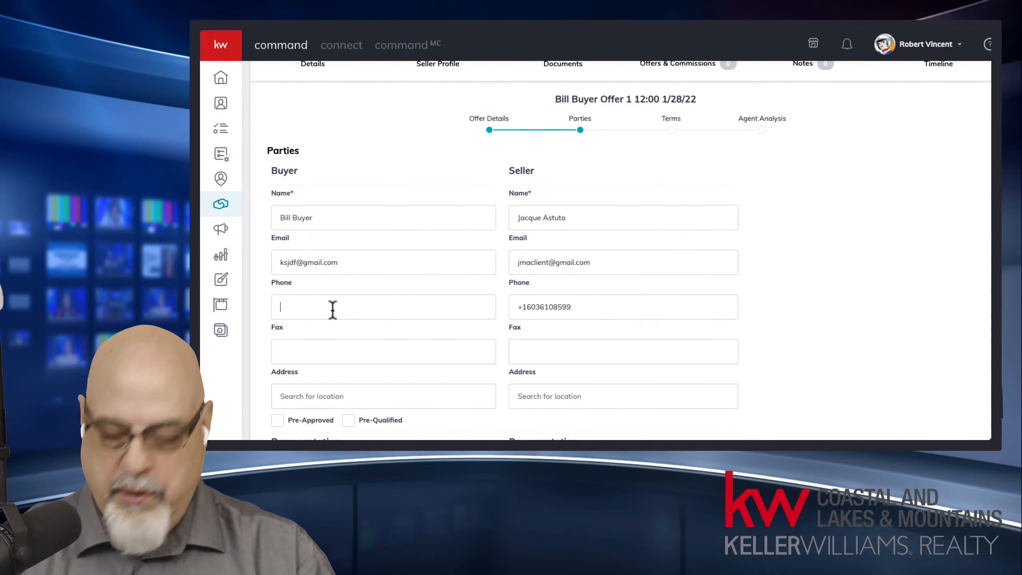
text(321-321-)
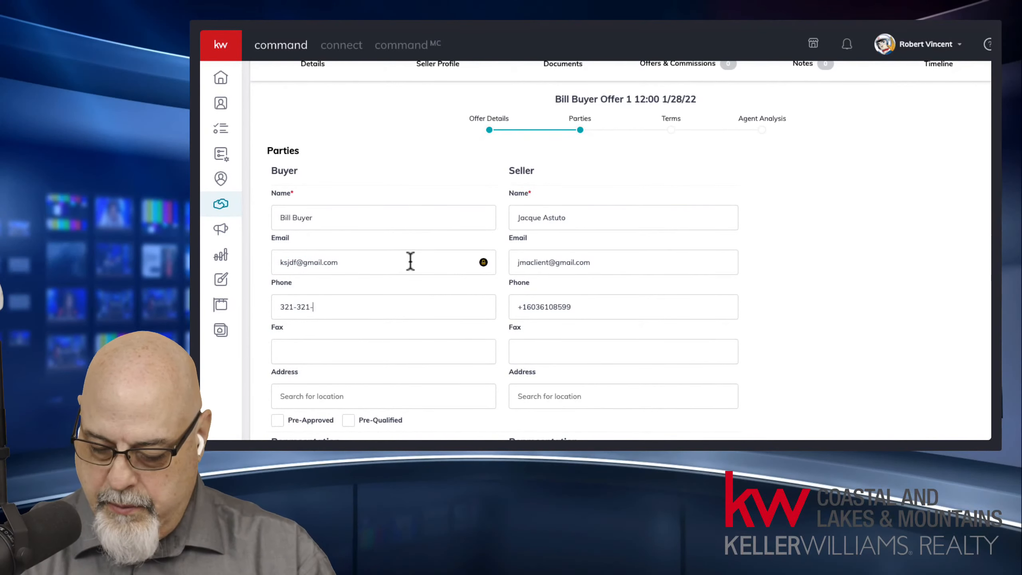
text(6547)
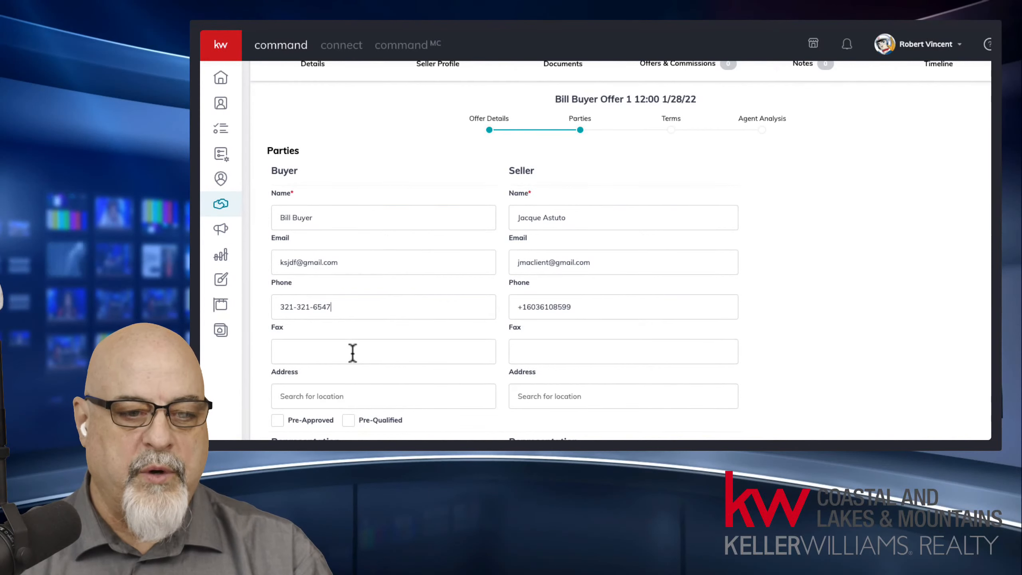
scroll(354, 354, up, 1)
Step: Search the buyer's address by house number and choose the first suggested match
scroll(346, 402, down, 5)
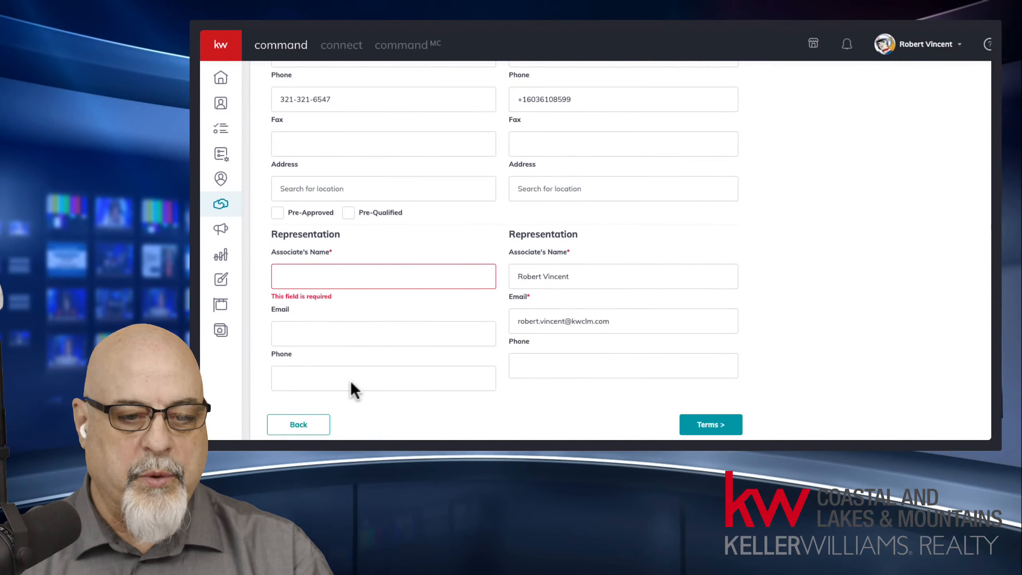
click(319, 189)
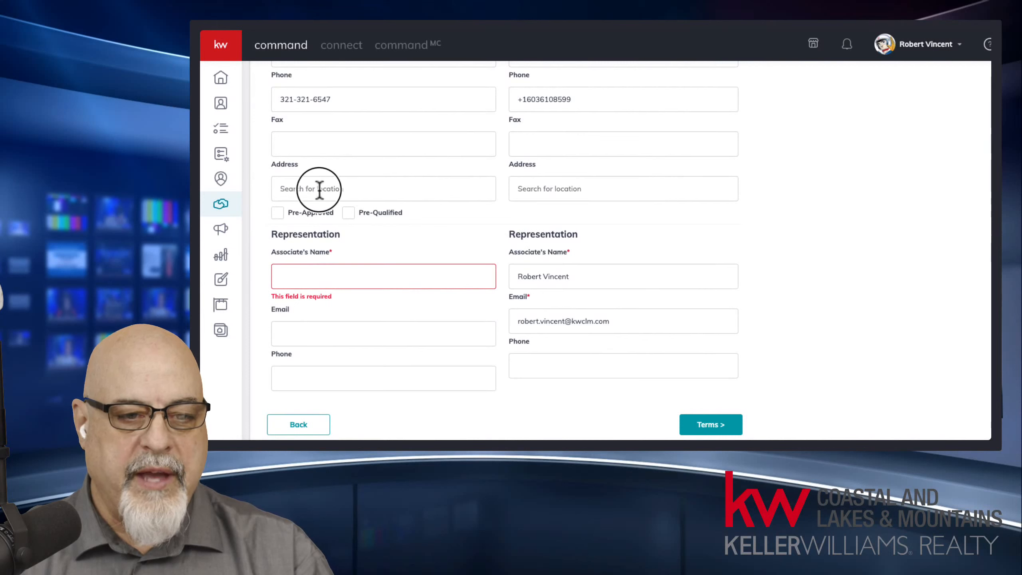
text(123)
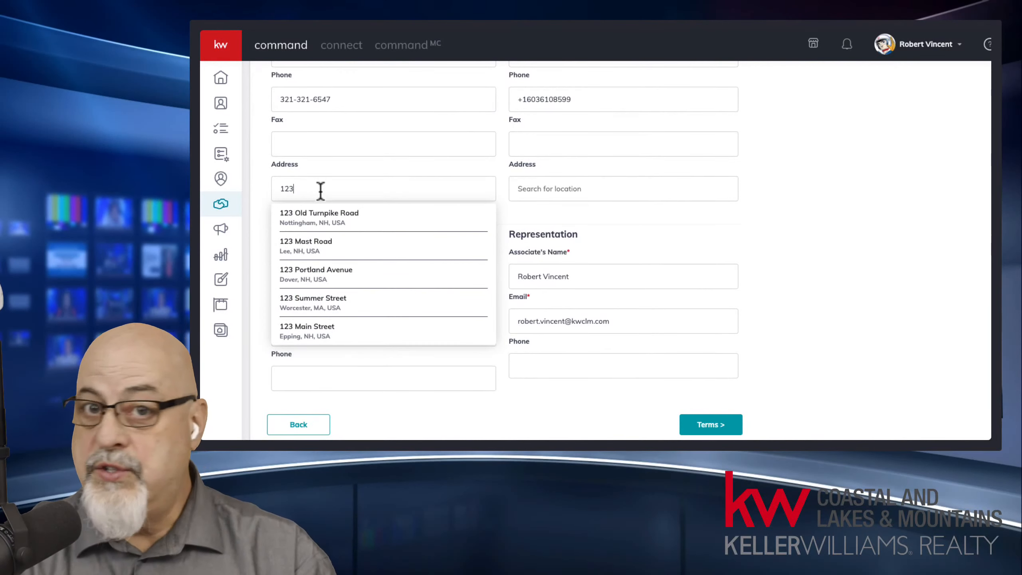
click(340, 224)
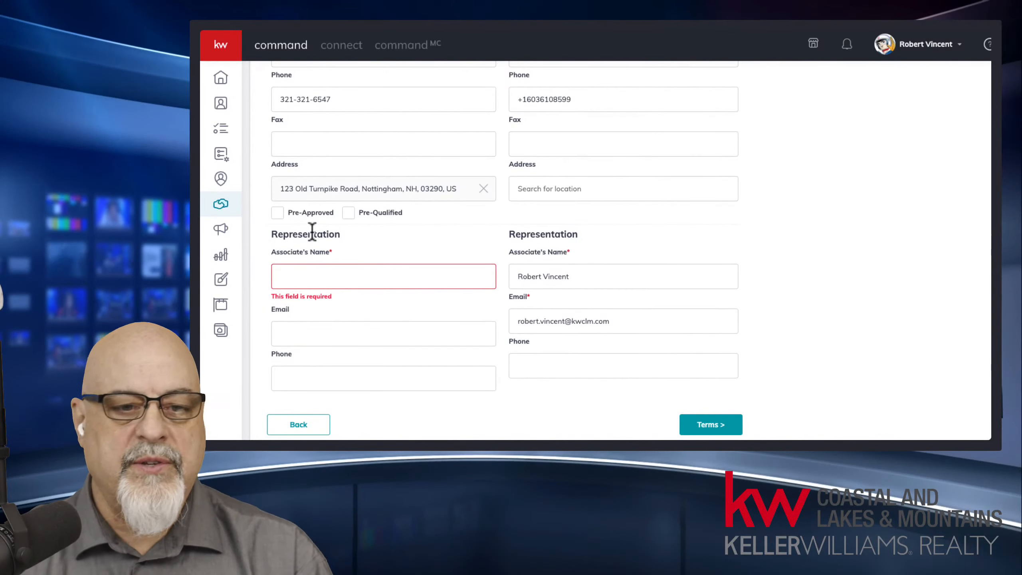
Step: Mark the buyer as both Pre-Approved and Pre-Qualified
click(277, 213)
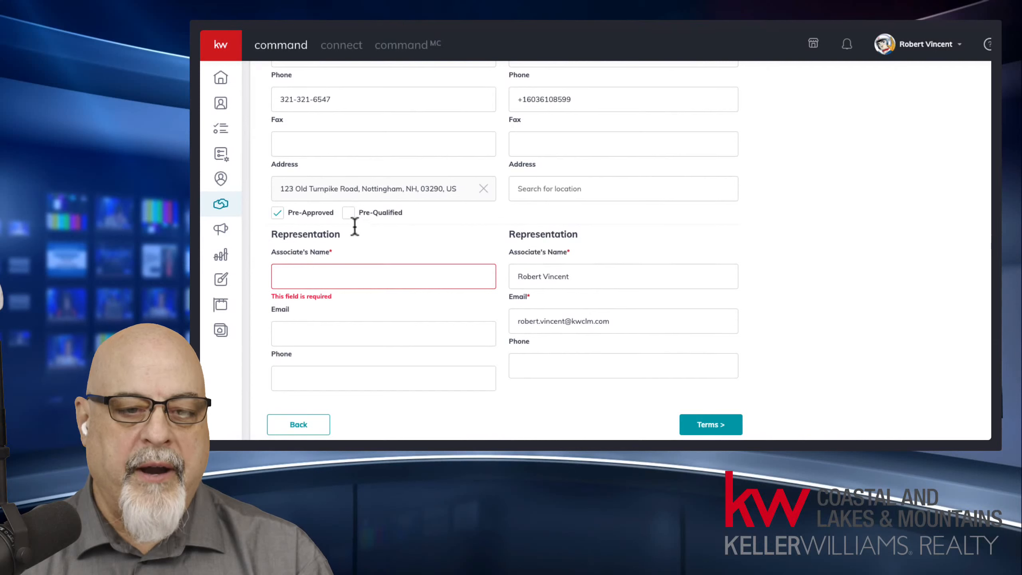
click(348, 212)
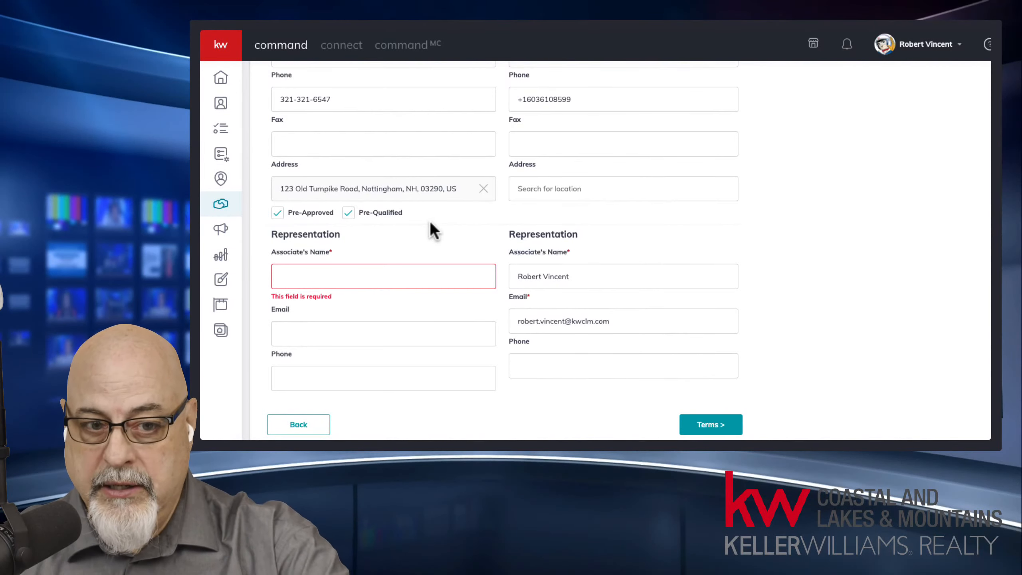
drag(405, 218, 287, 218)
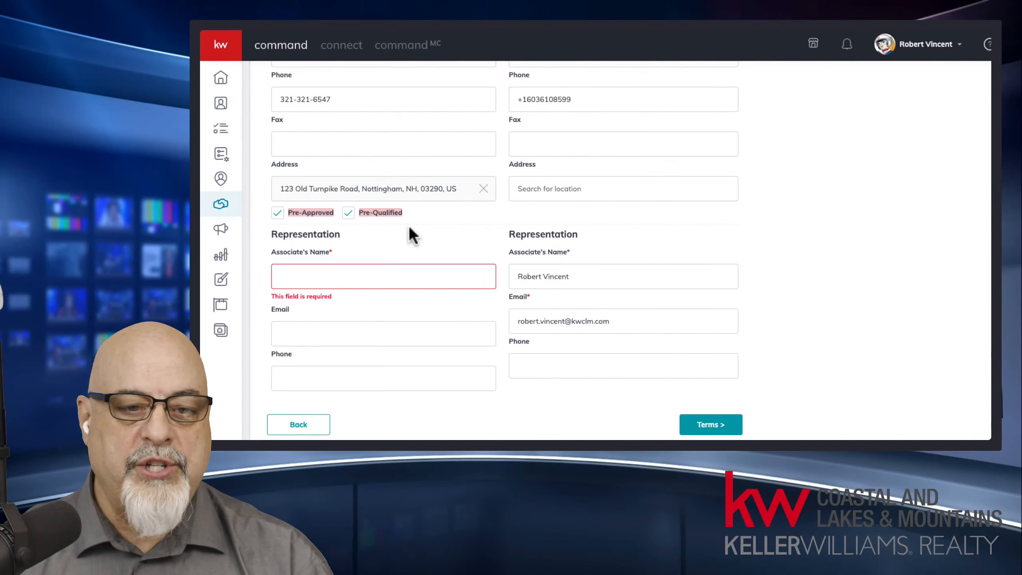
click(470, 216)
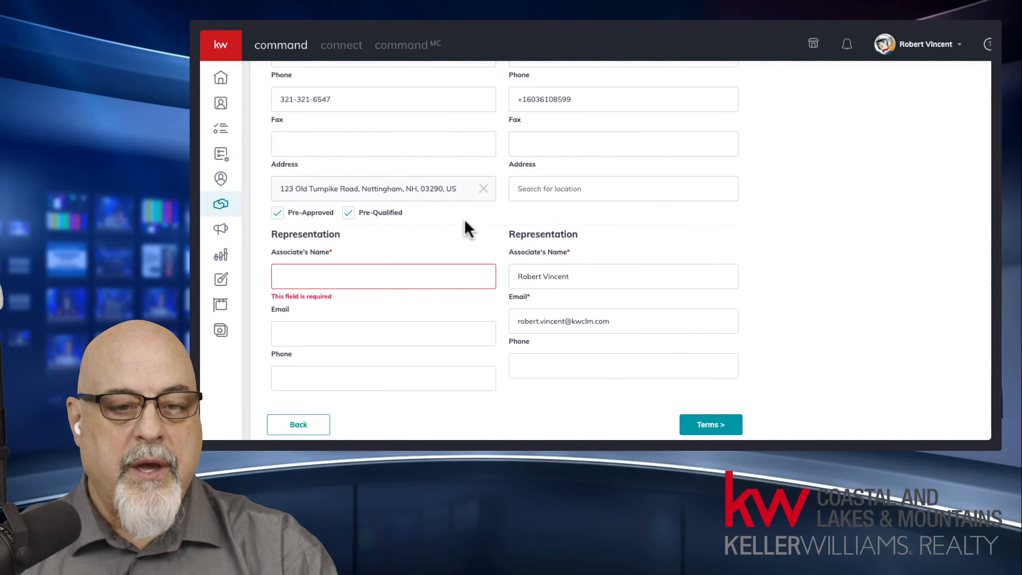
Step: Enter the buyer agent's full name in Associate's Name, correcting a misspelling
click(323, 281)
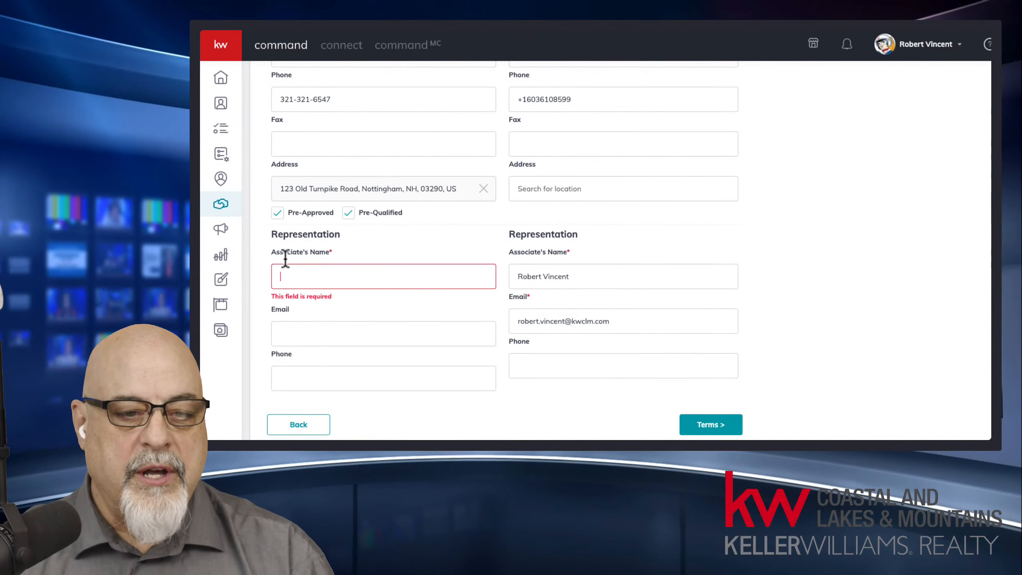
drag(297, 251, 332, 252)
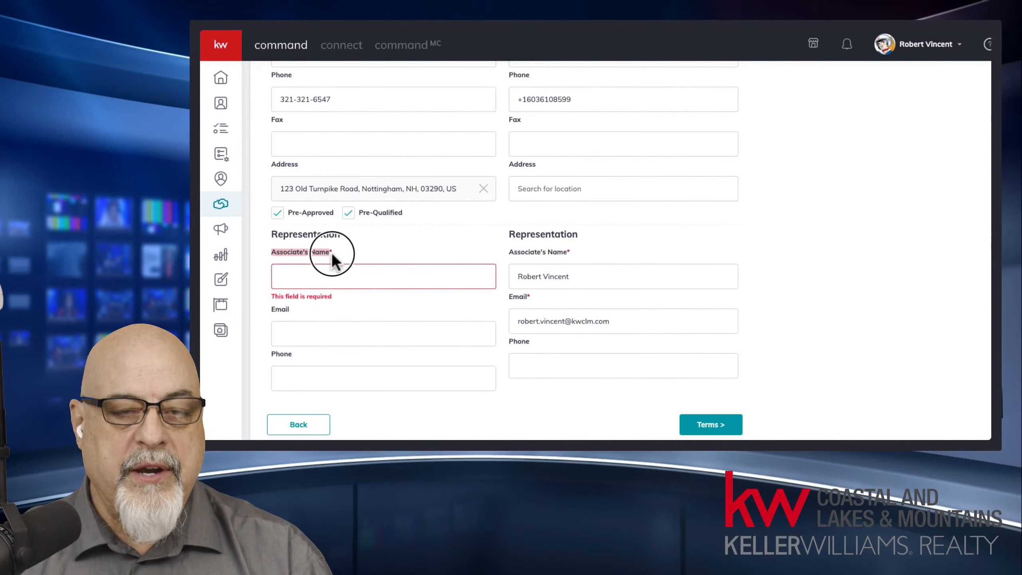
click(335, 282)
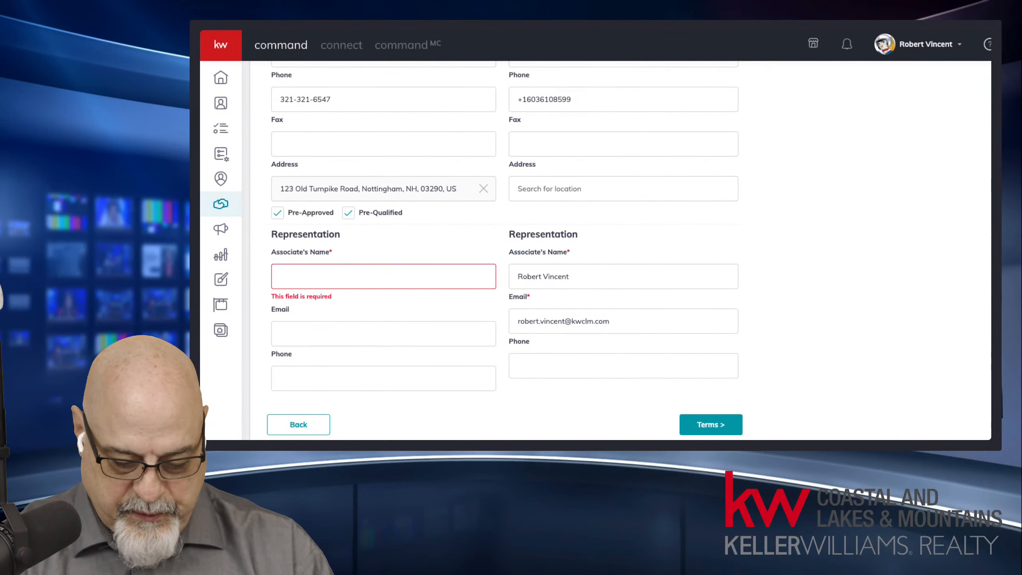
text(noncy)
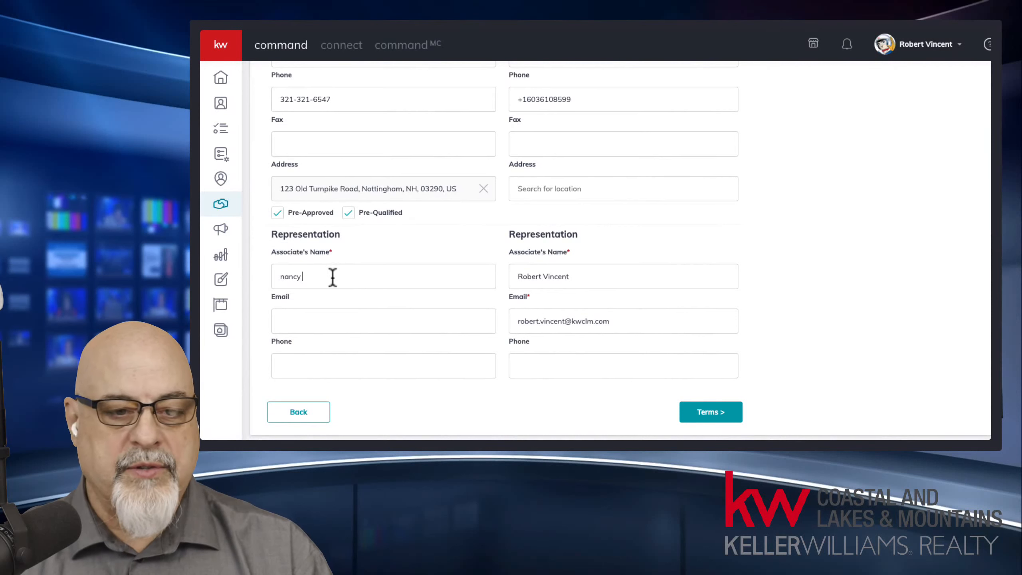
drag(347, 276, 267, 276)
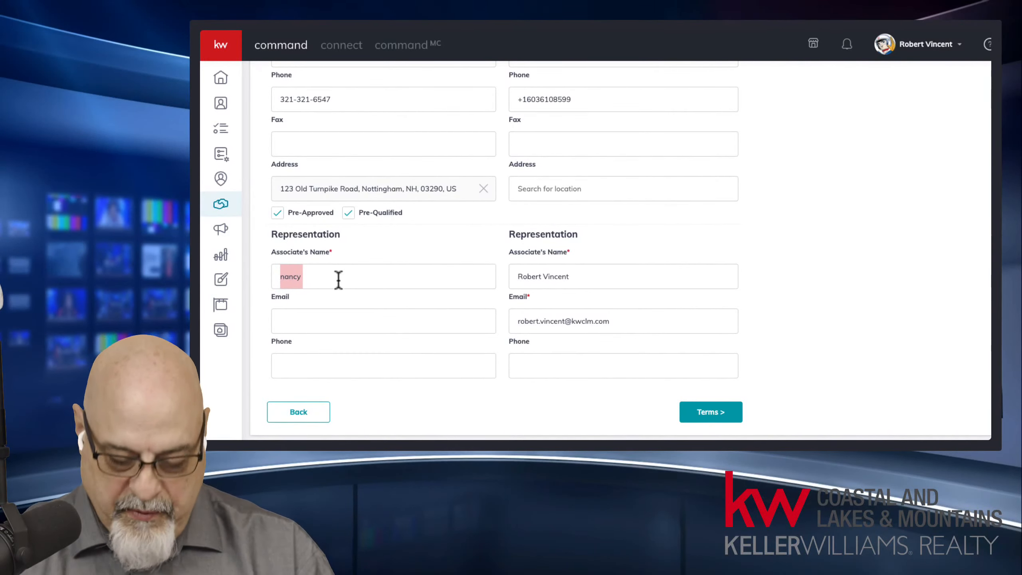
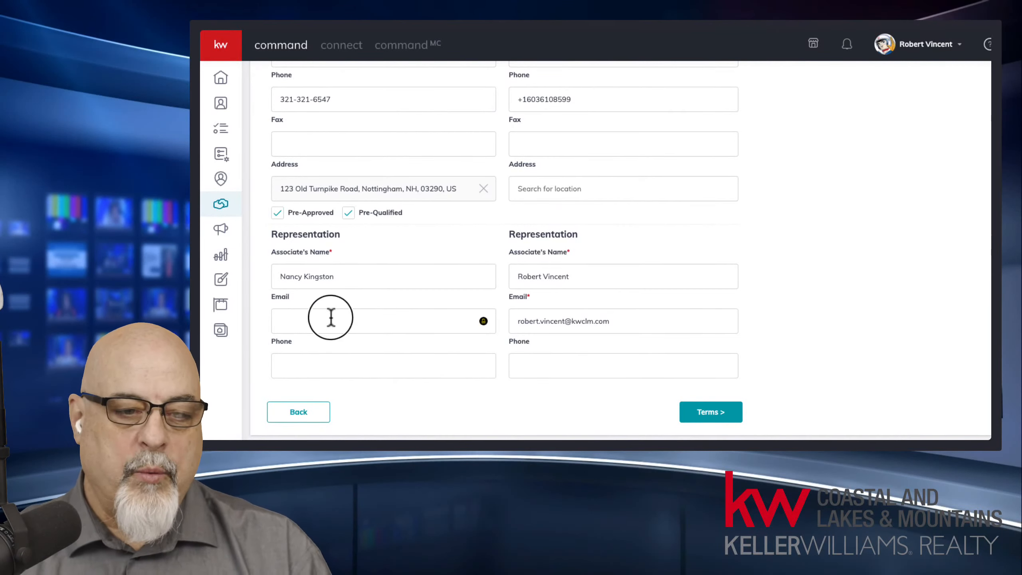
Step: Fill the agent's e-mail by pasting the copied name and reformatting it into an address
drag(353, 276, 250, 279)
key(ctrl+c)
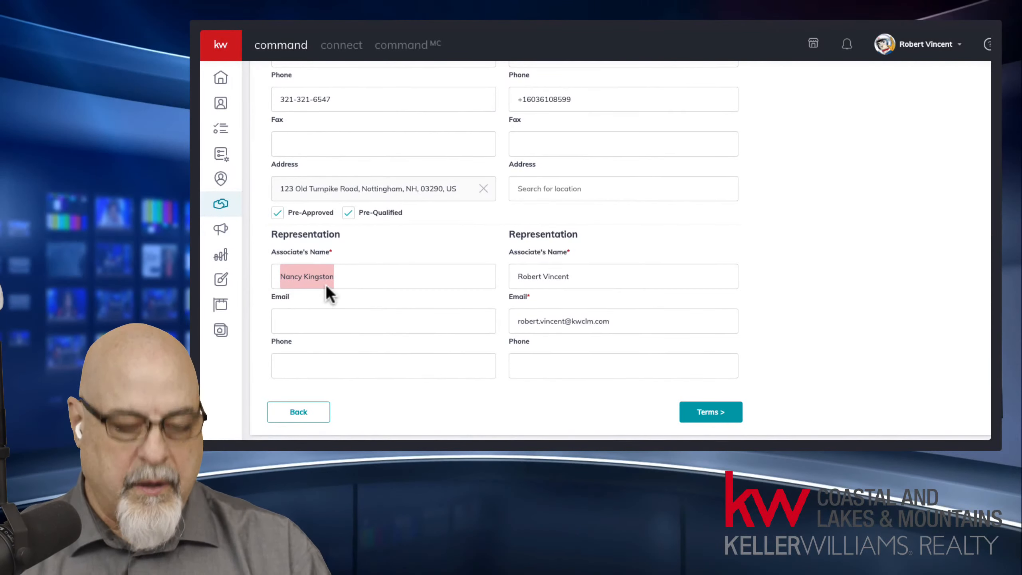
click(320, 321)
key(ctrl+v)
click(304, 322)
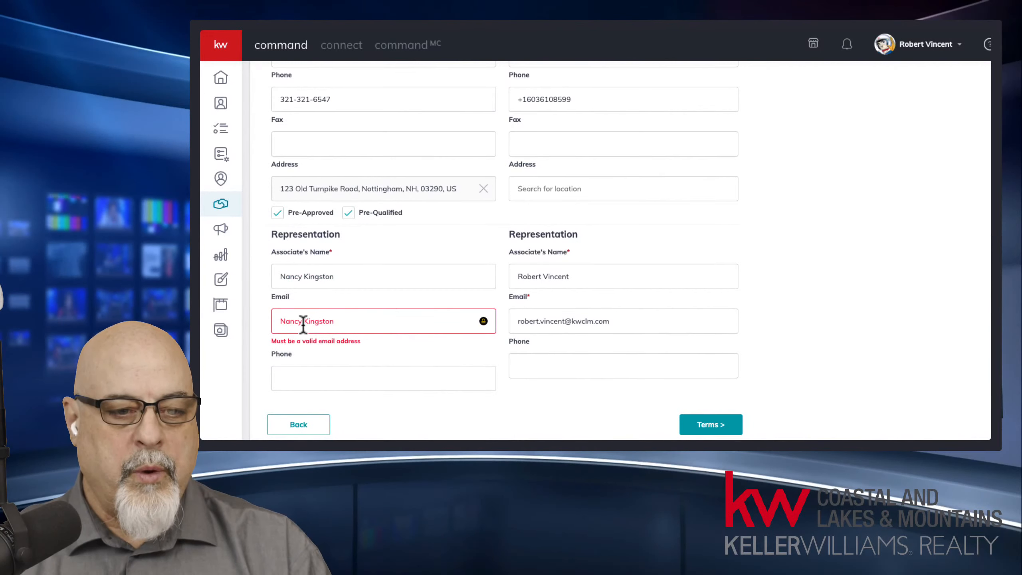
key(BackSpace)
text(.)
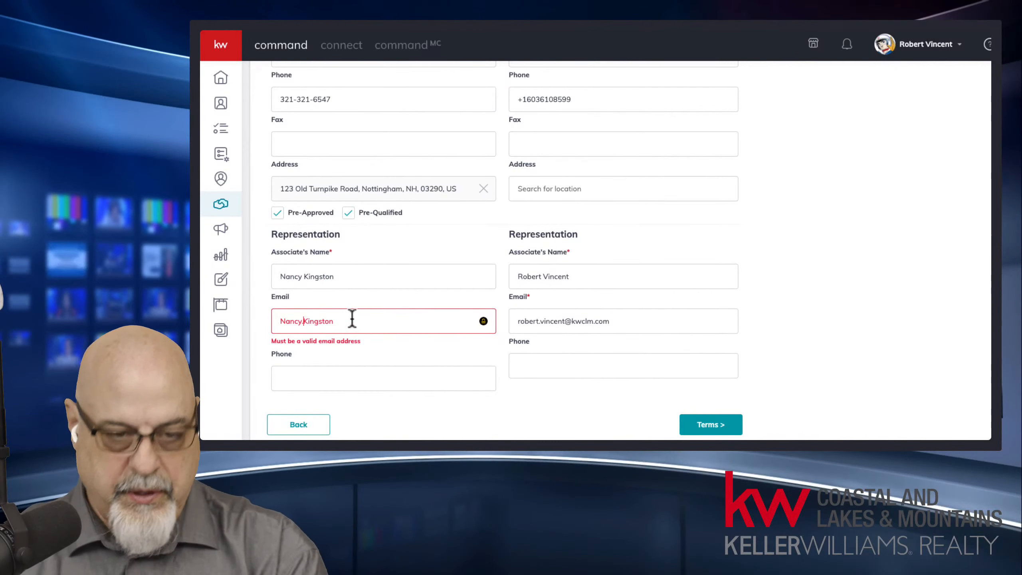
click(357, 322)
text(@ka.com)
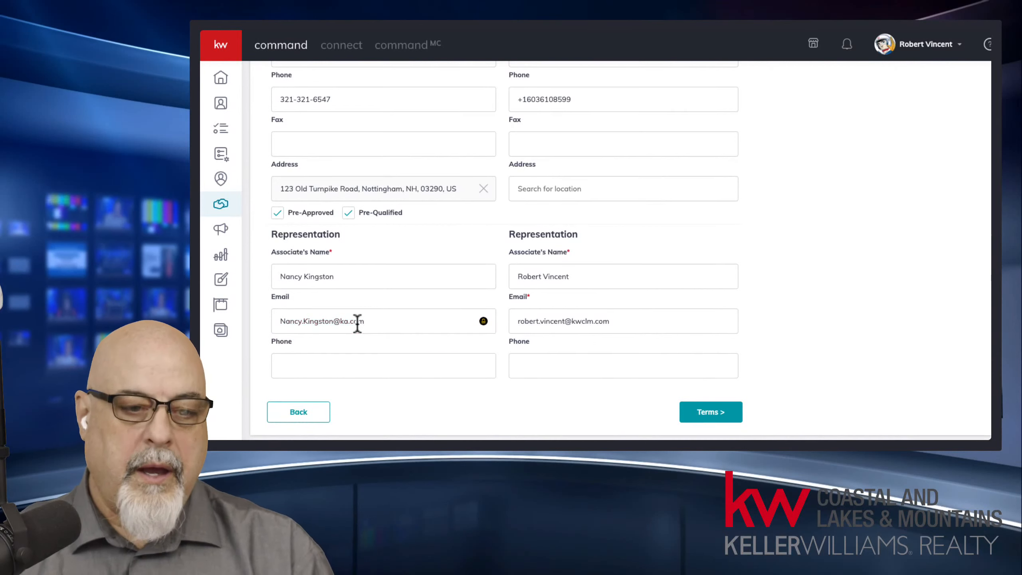
Step: Enter the buyer agent's phone number in the Representation Phone field
click(326, 370)
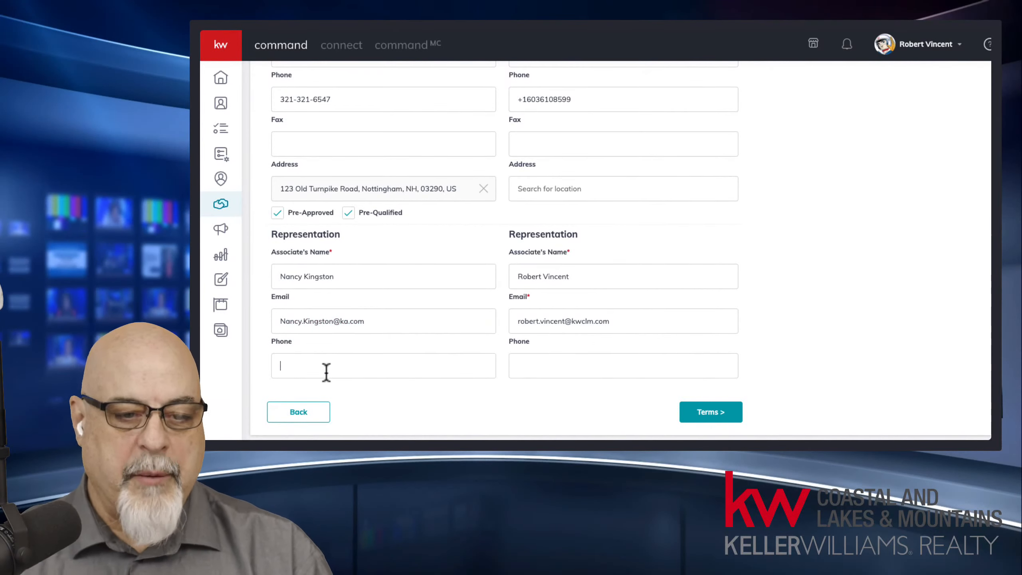
text(654-9874)
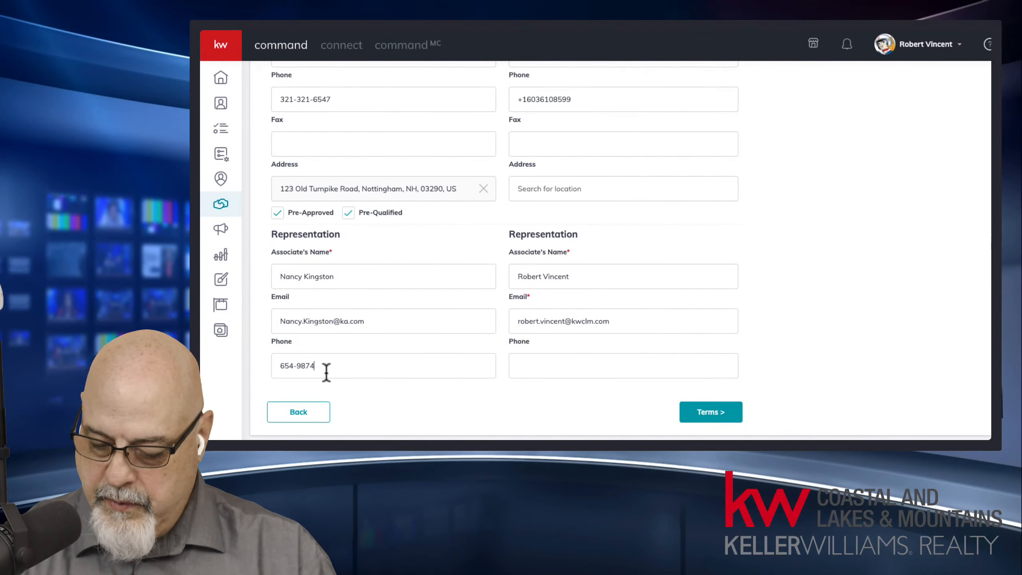
key(BackSpace)
text(-9874)
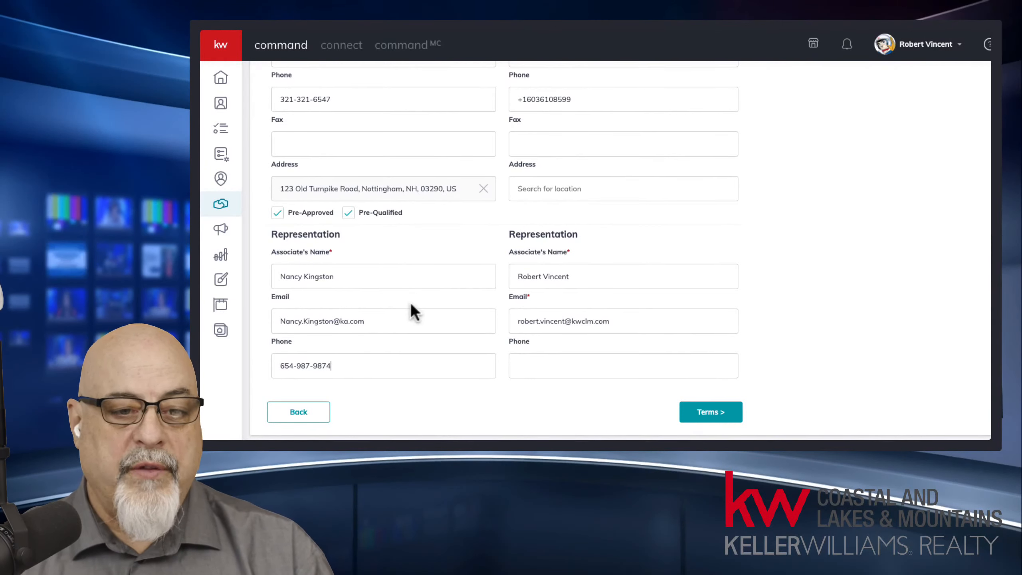
drag(358, 278, 223, 270)
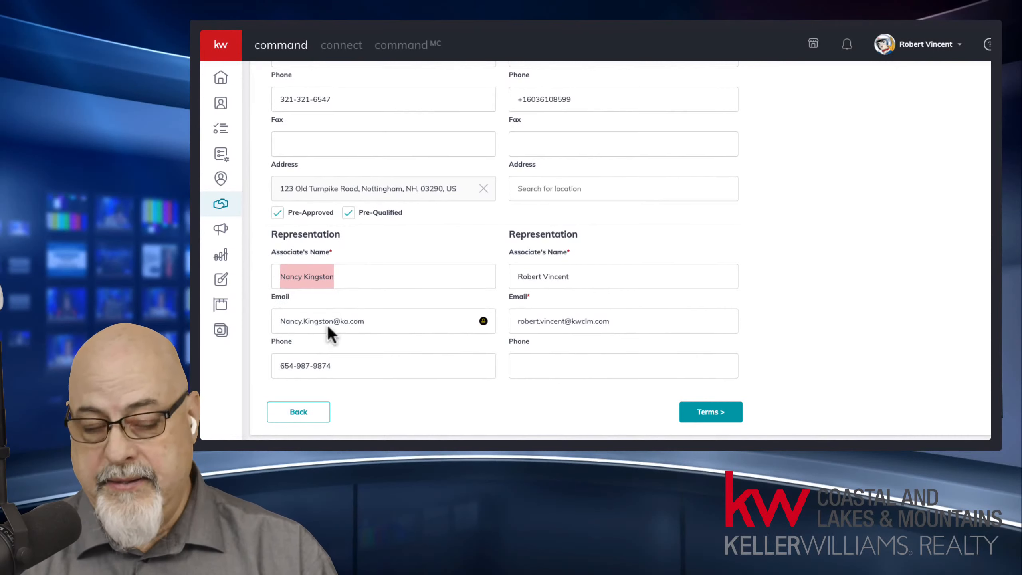
scroll(330, 335, up, 3)
scroll(325, 221, up, 2)
drag(324, 192, 258, 183)
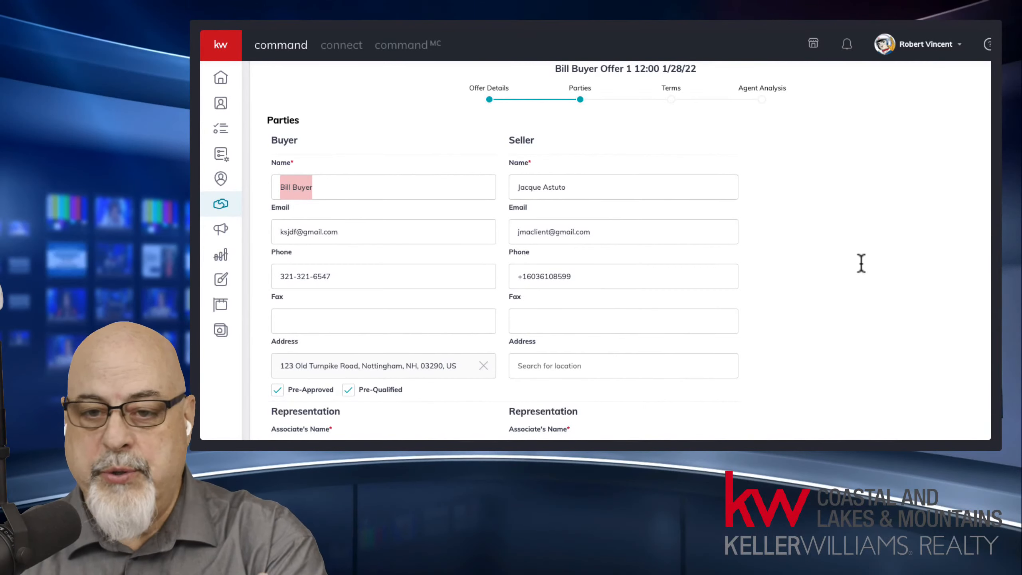
Step: Type the seller's house number into the Address 'Search for location' field to list matches
scroll(606, 298, down, 3)
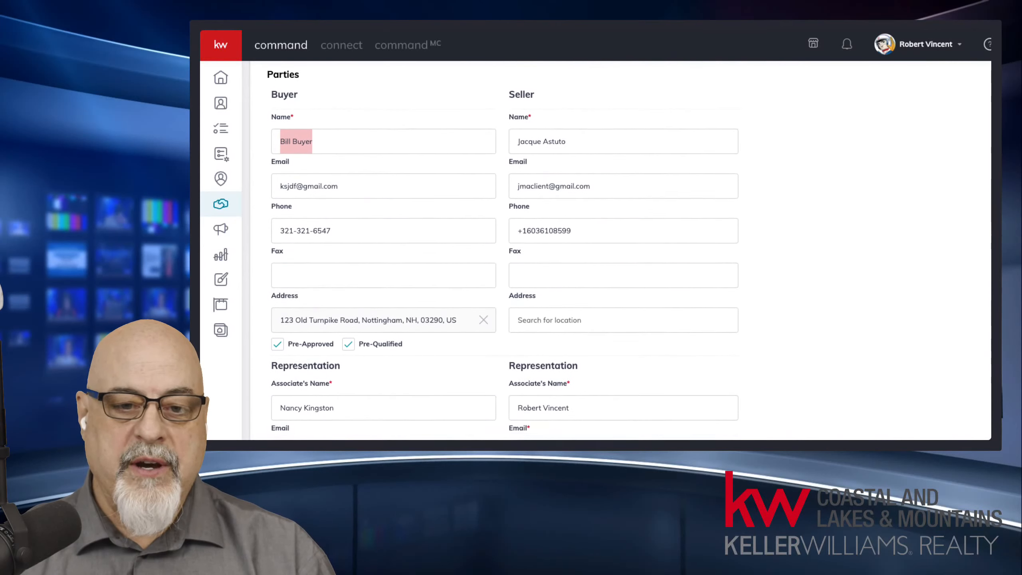
click(594, 275)
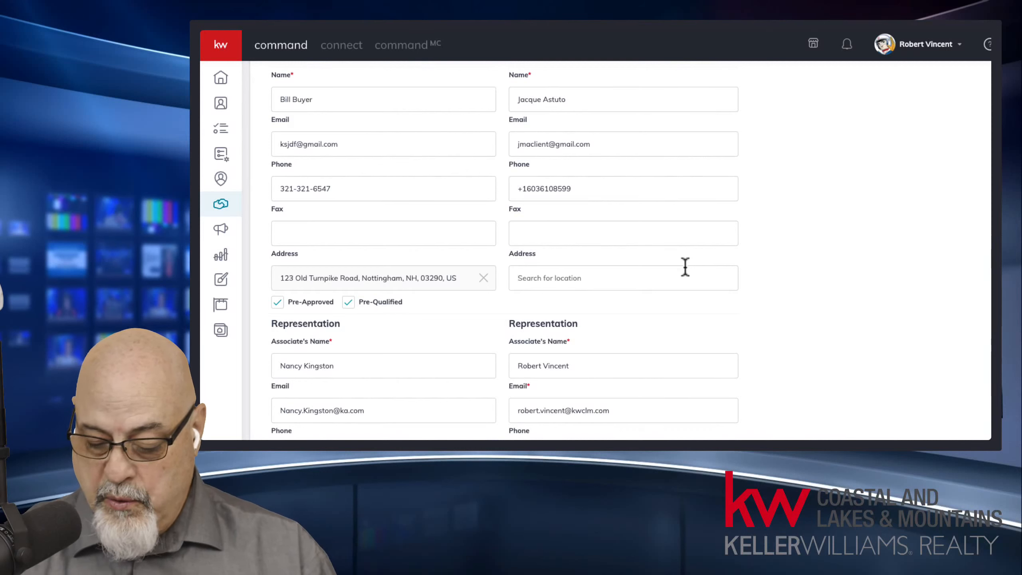
text(654)
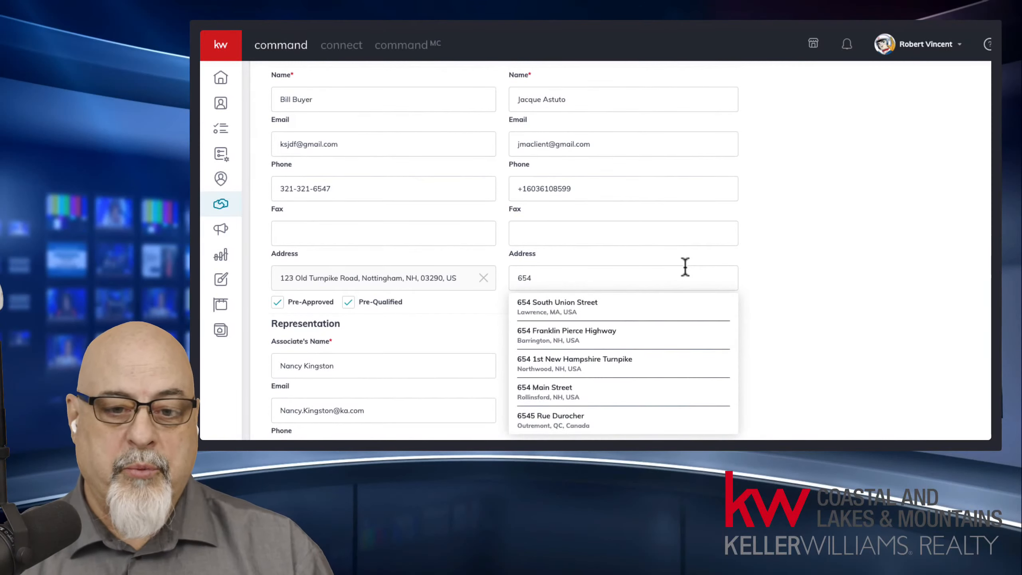
Step: Choose the first suggested seller address and point out the seller agent's prefilled name
click(568, 311)
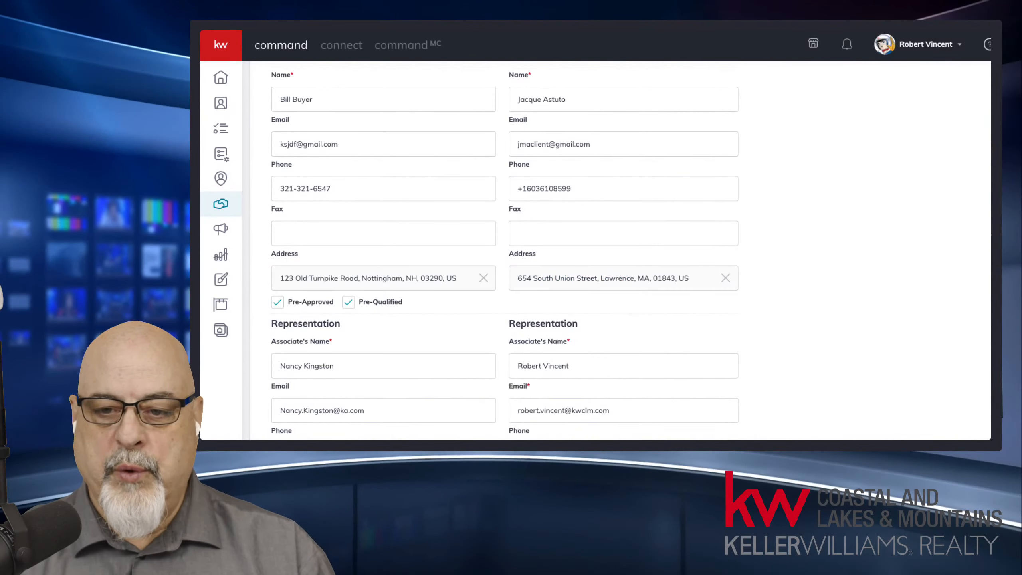
scroll(902, 281, down, 3)
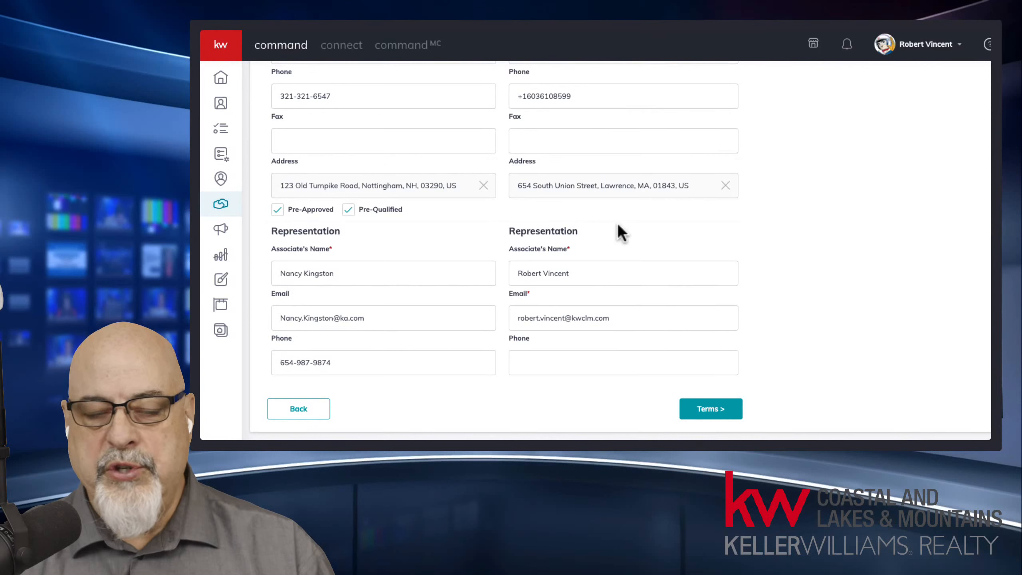
drag(504, 230, 585, 234)
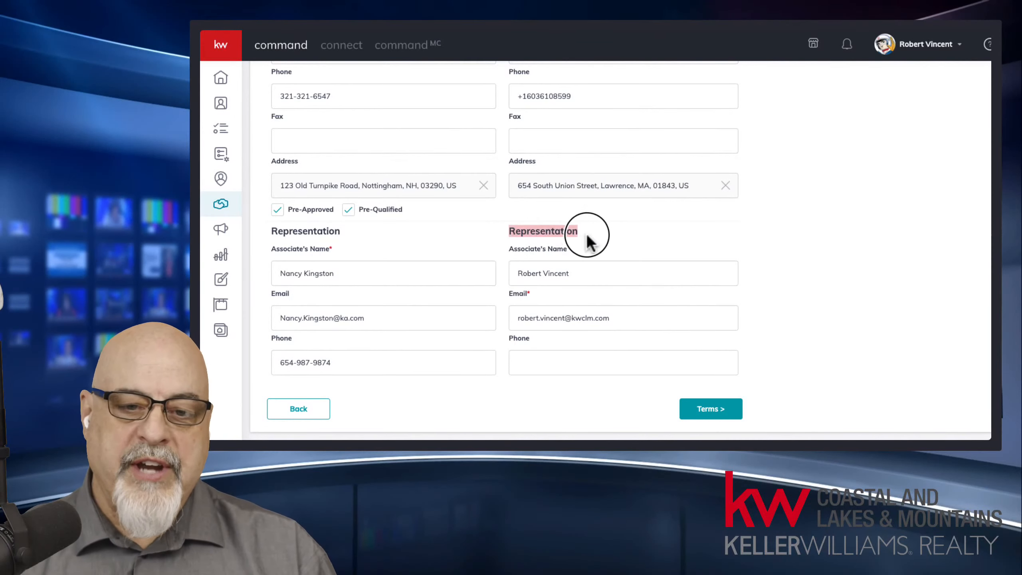
drag(575, 273, 510, 271)
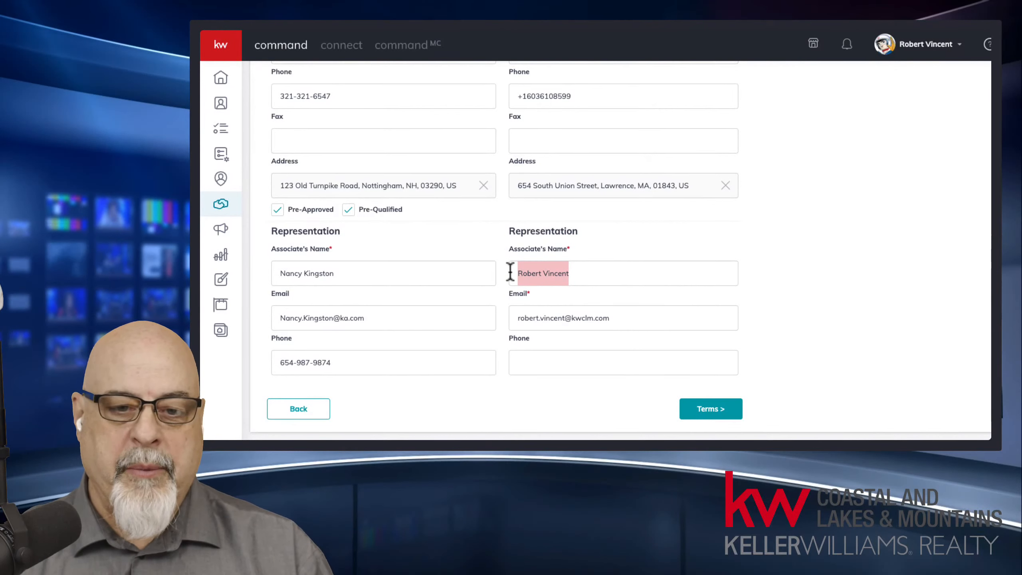
Step: Enter the seller agent's phone number, correcting its last digit
click(607, 357)
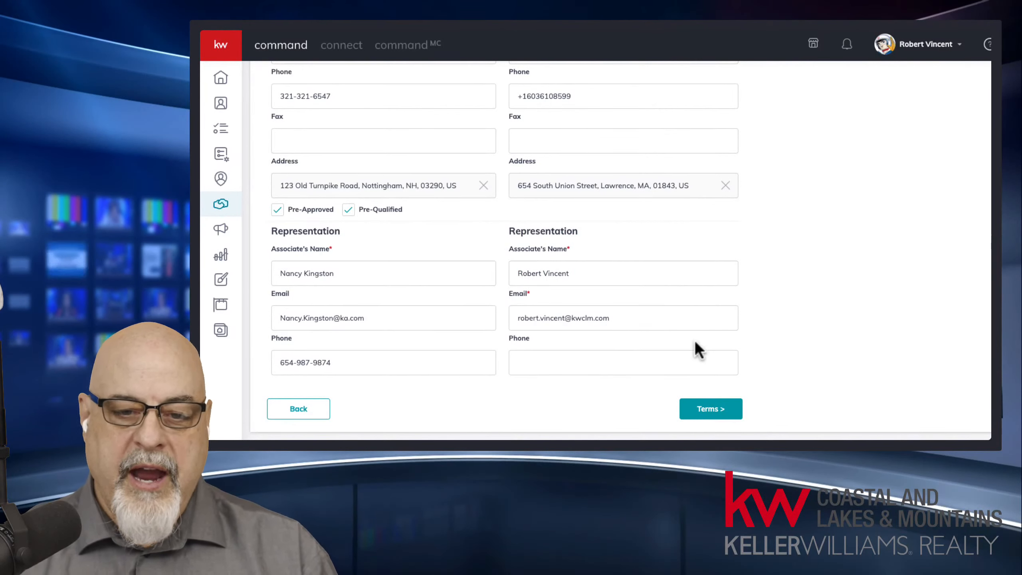
click(675, 361)
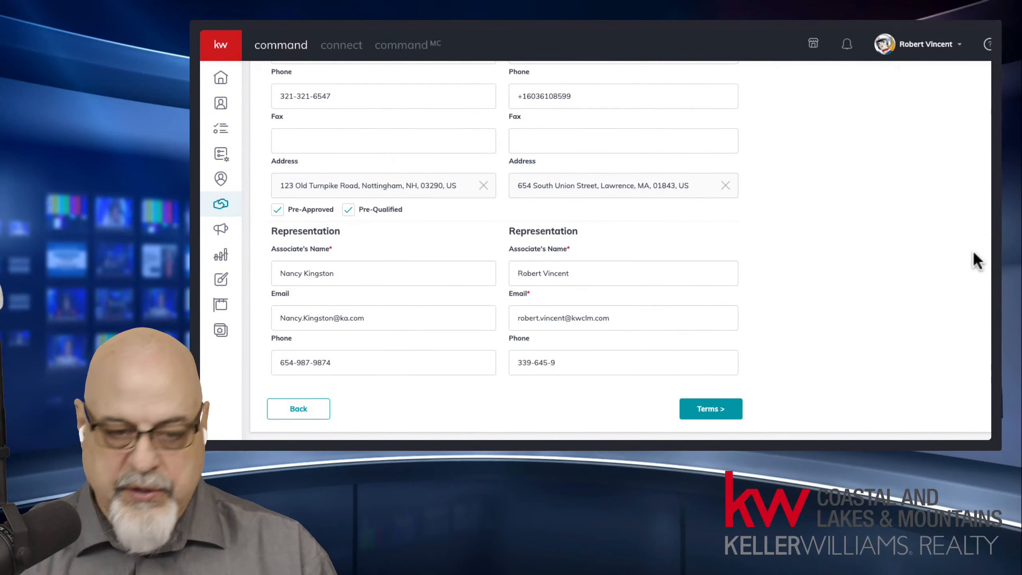
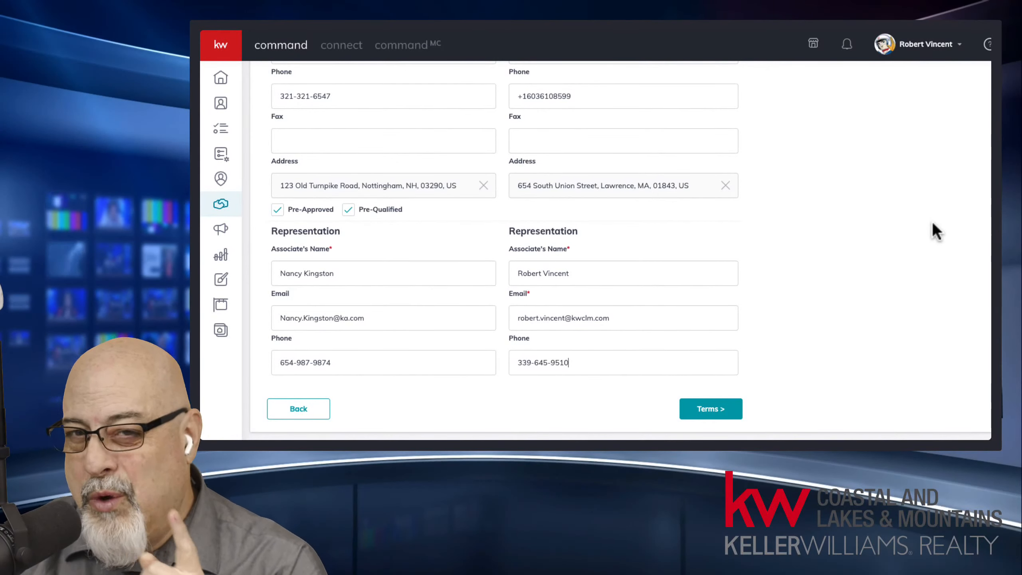
Step: Advance the offer to the Terms step and place the cursor in the Cash field
click(705, 404)
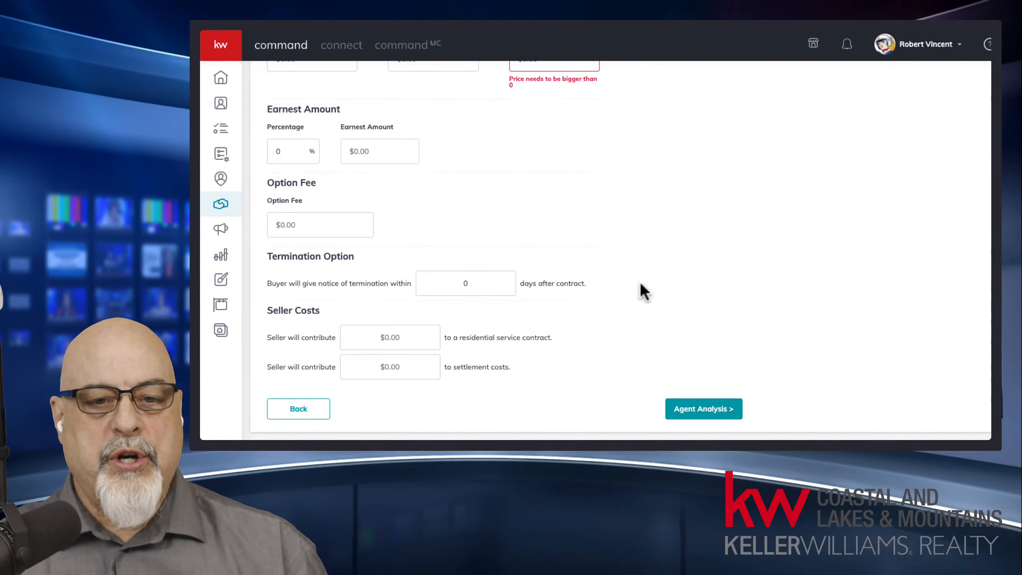
scroll(641, 284, up, 5)
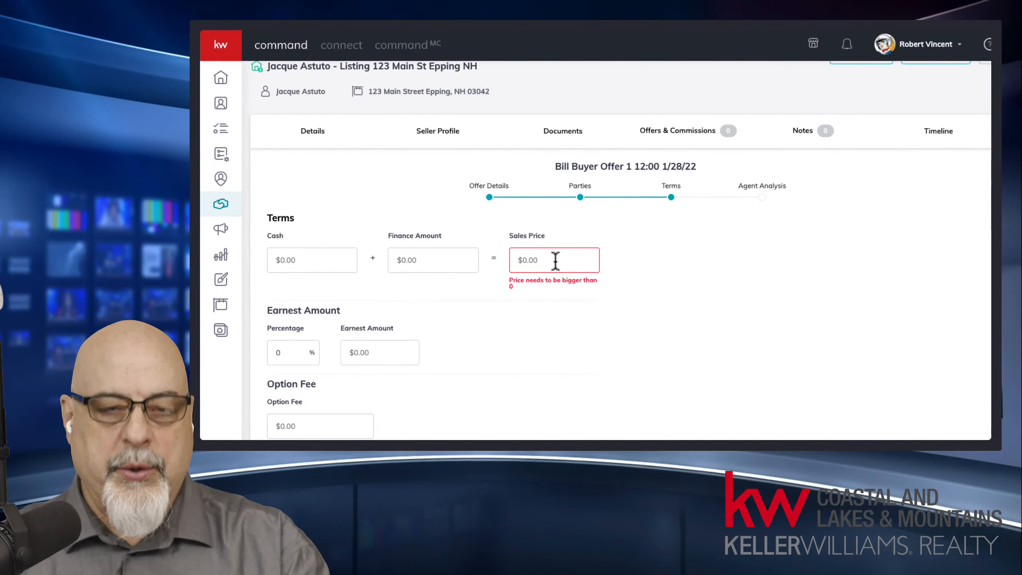
click(338, 263)
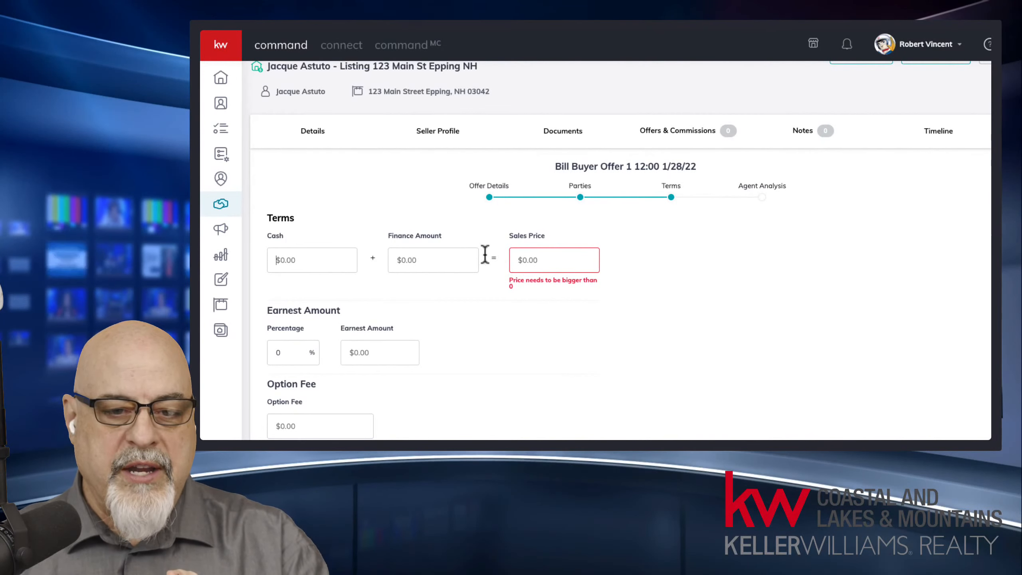
click(292, 276)
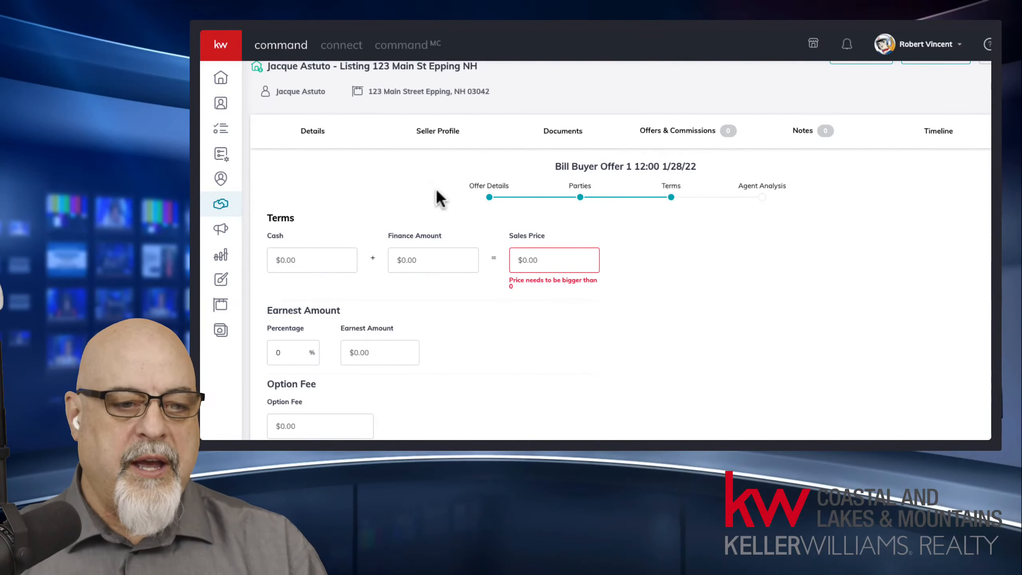
Step: Enter 20000 cash and 180,000 finance amount, confirming the $200,000.00 sales price
click(318, 262)
text(200000)
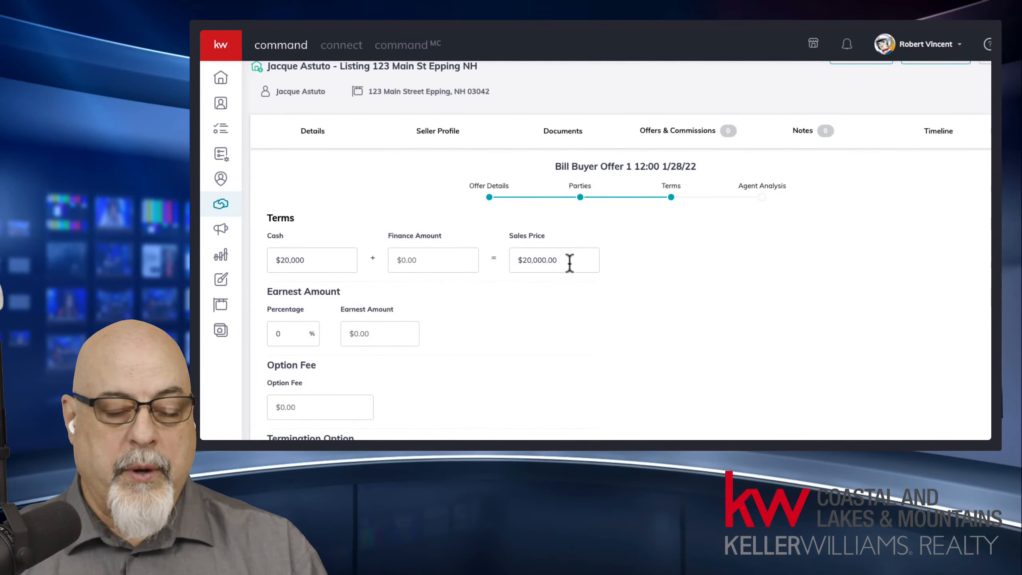
scroll(464, 334, up, 1)
click(437, 277)
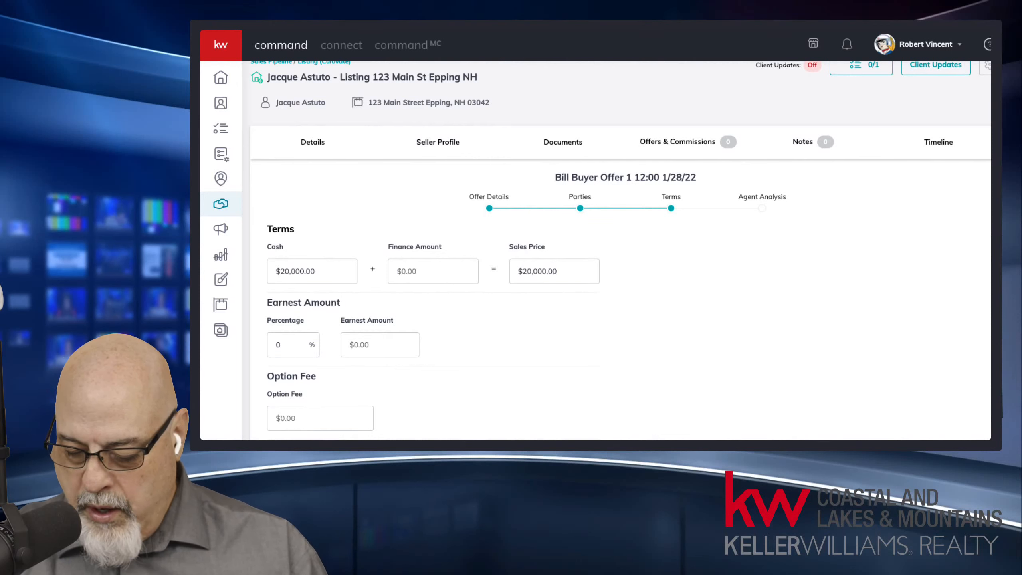
text(1)
key(BackSpace)
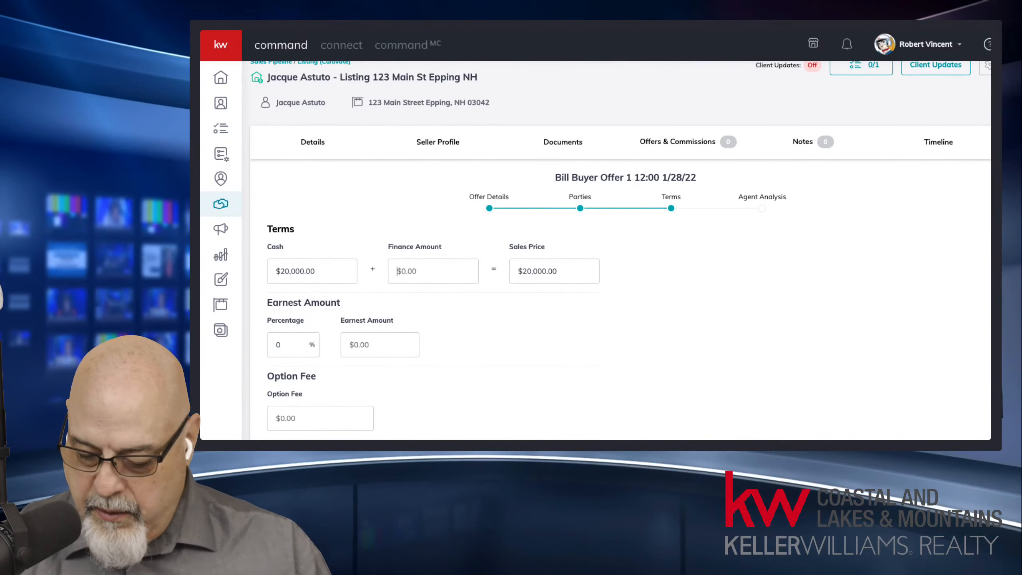
text(180,000)
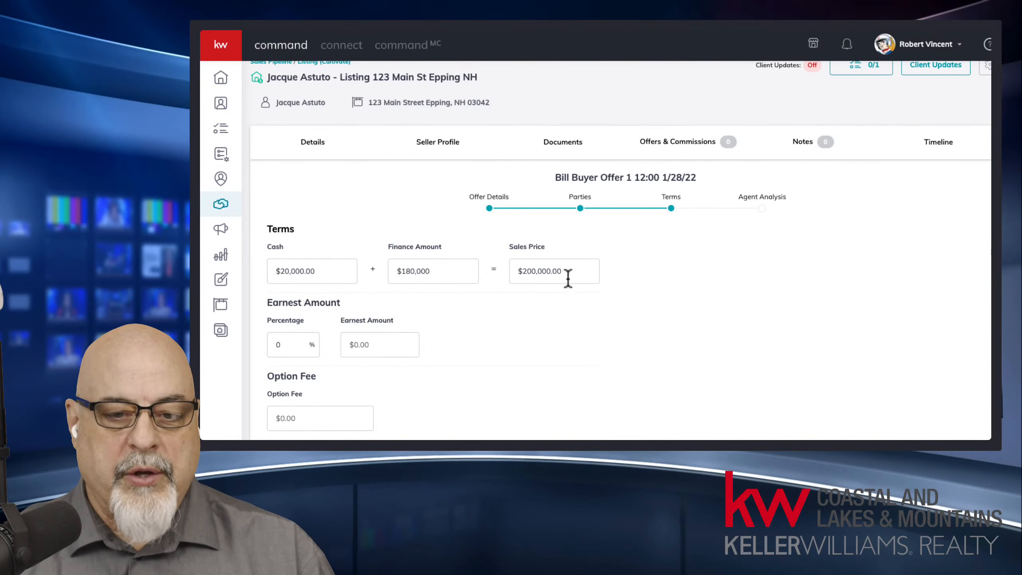
drag(568, 278, 510, 270)
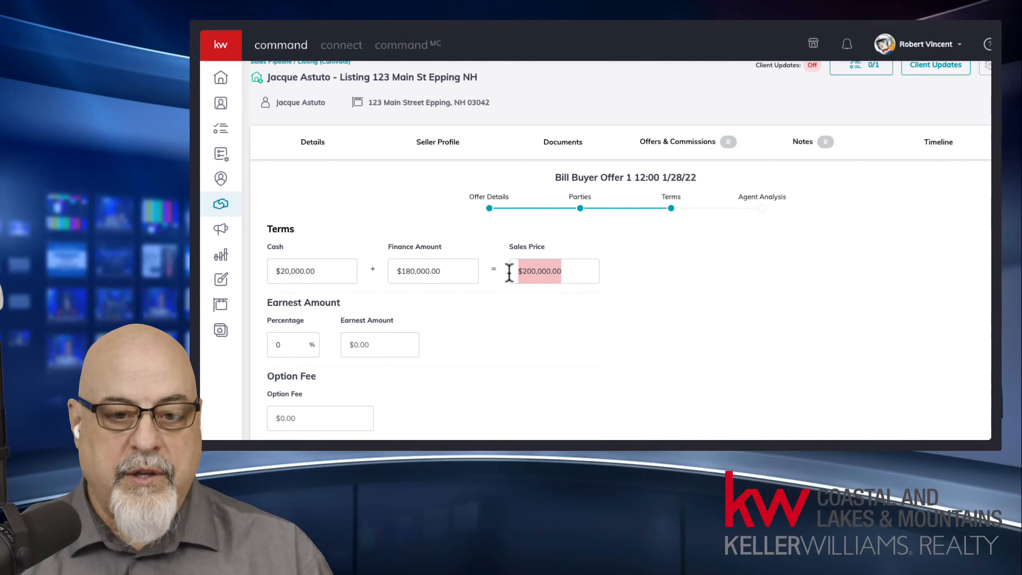
click(546, 271)
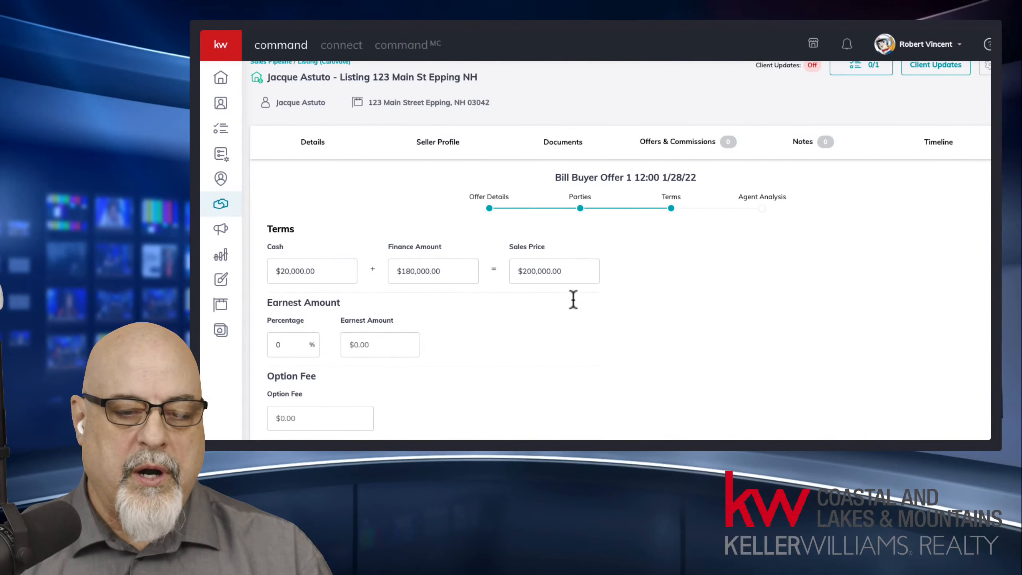
scroll(567, 334, down, 1)
scroll(565, 327, down, 3)
Step: Type 10 as the earnest percentage, then enter 5000 as the earnest amount
click(293, 290)
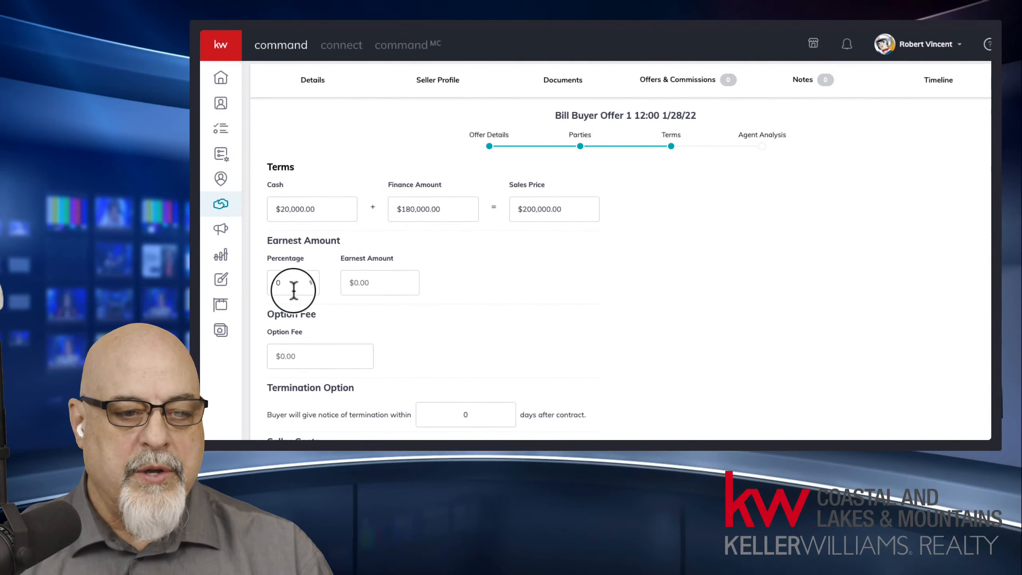
click(386, 287)
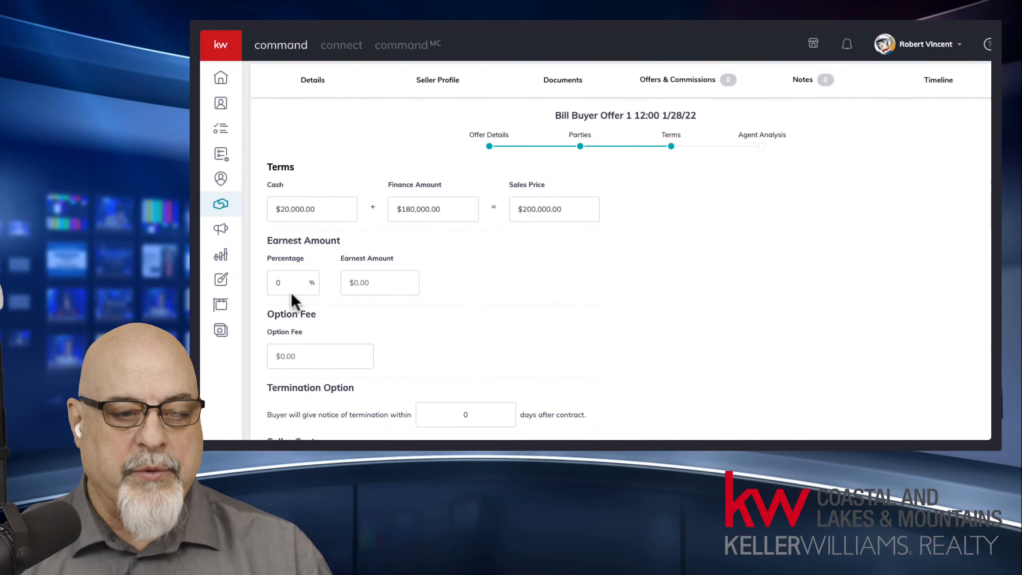
click(303, 293)
text(10)
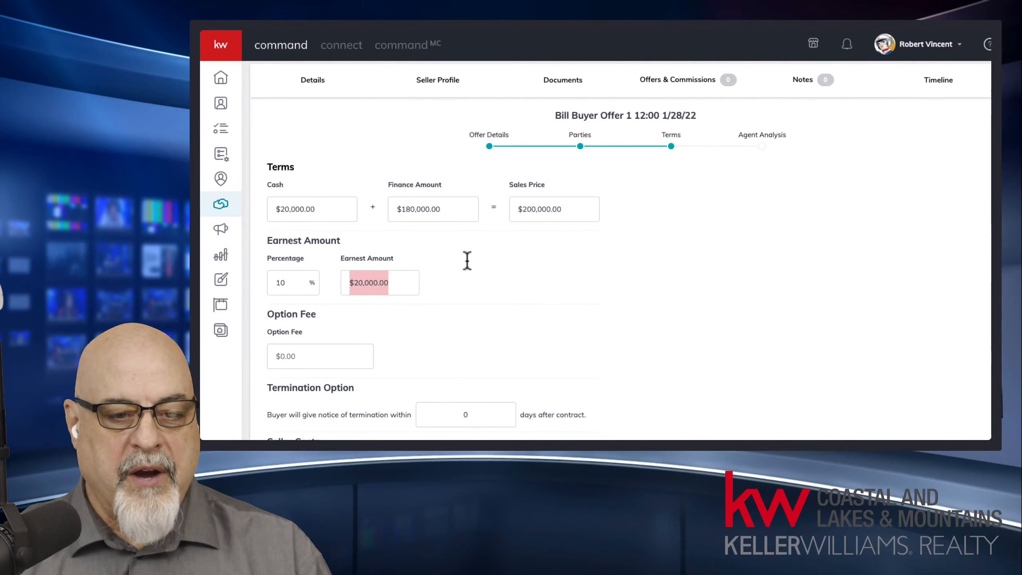
text(5000)
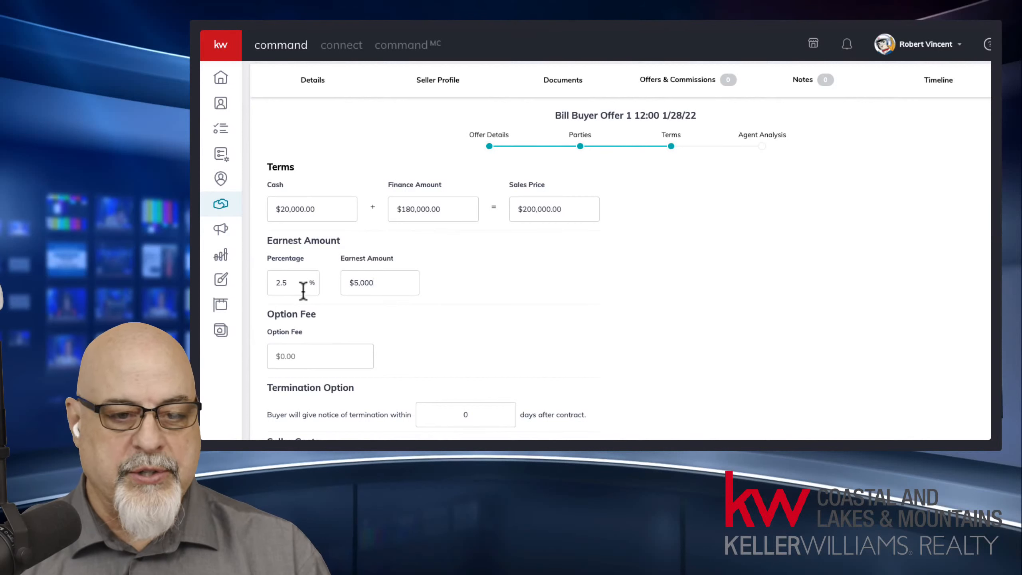
Step: Review the recalculated 2.5% earnest percentage against the $200,000.00 sales price
scroll(507, 326, down, 1)
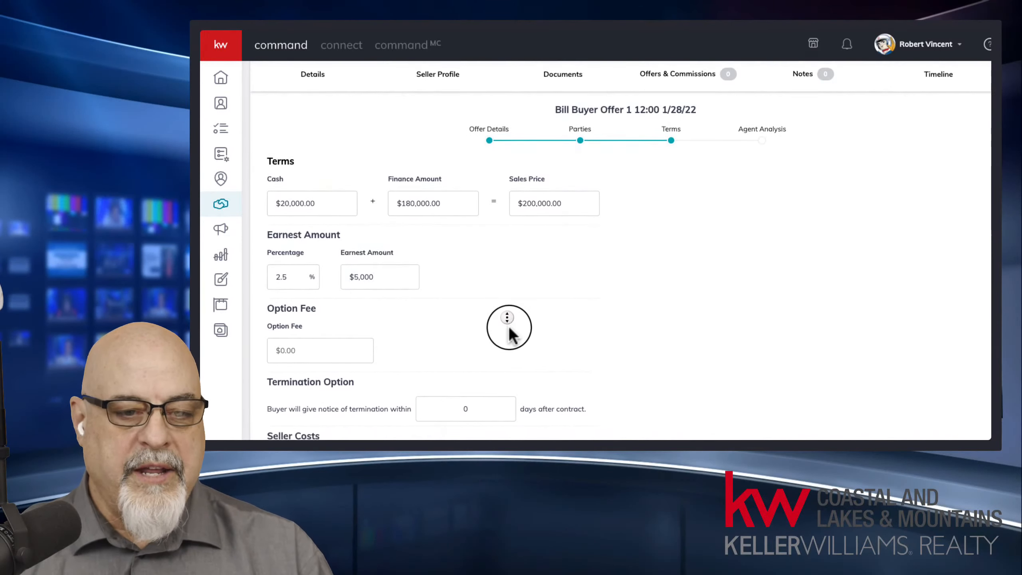
scroll(508, 326, down, 3)
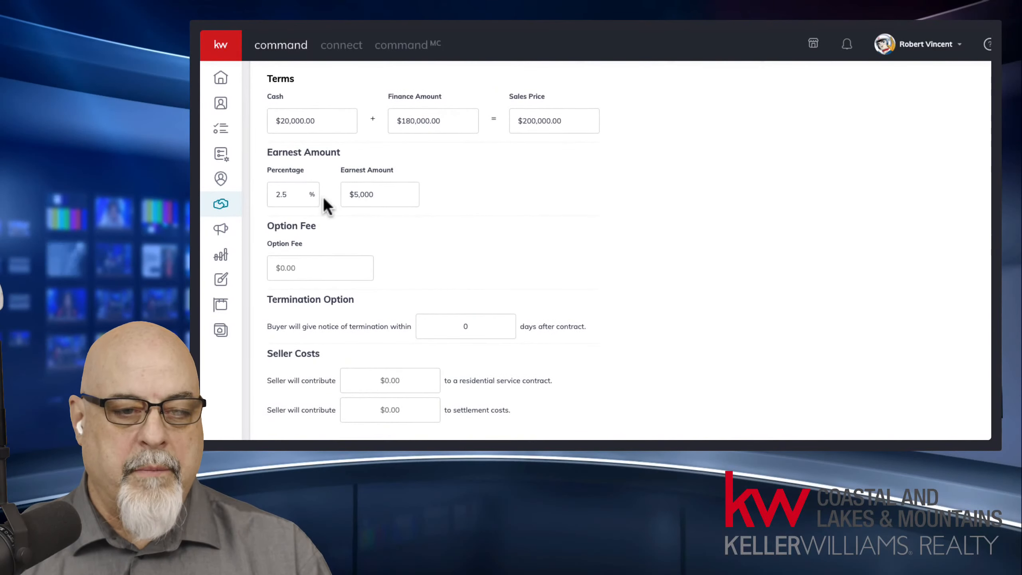
drag(447, 189, 268, 198)
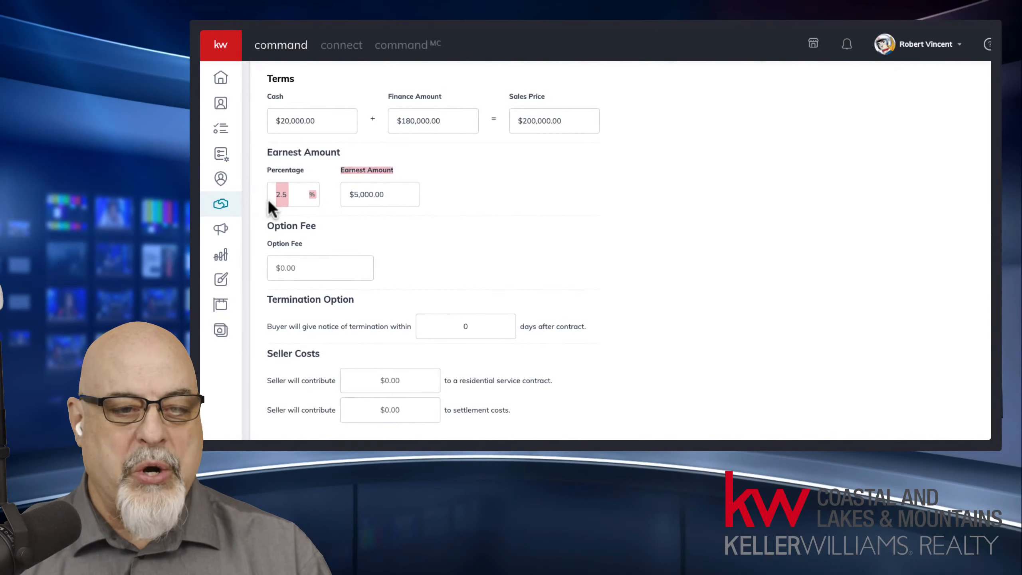
click(414, 195)
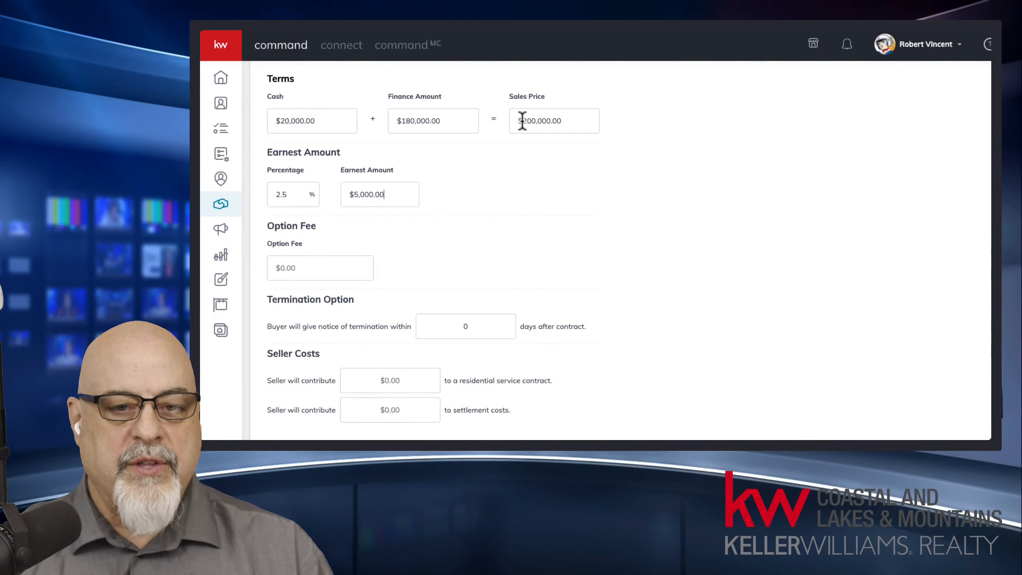
drag(520, 121, 589, 124)
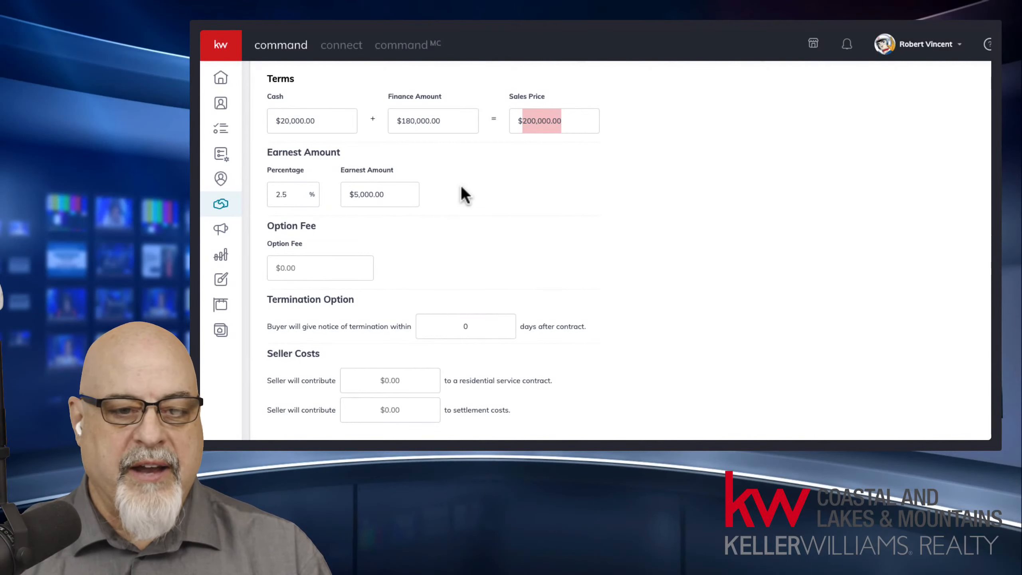
click(331, 270)
click(591, 247)
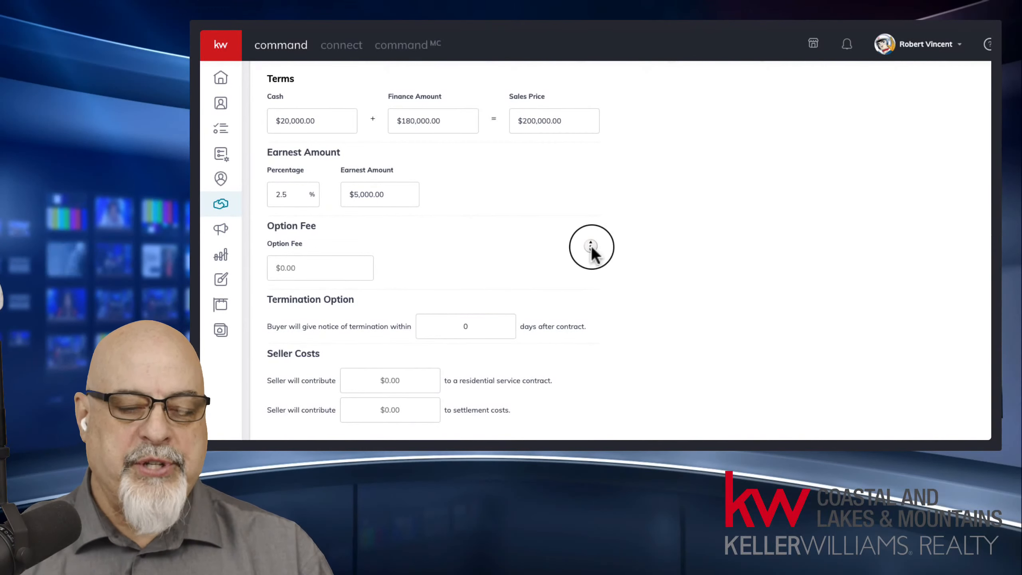
scroll(591, 246, down, 2)
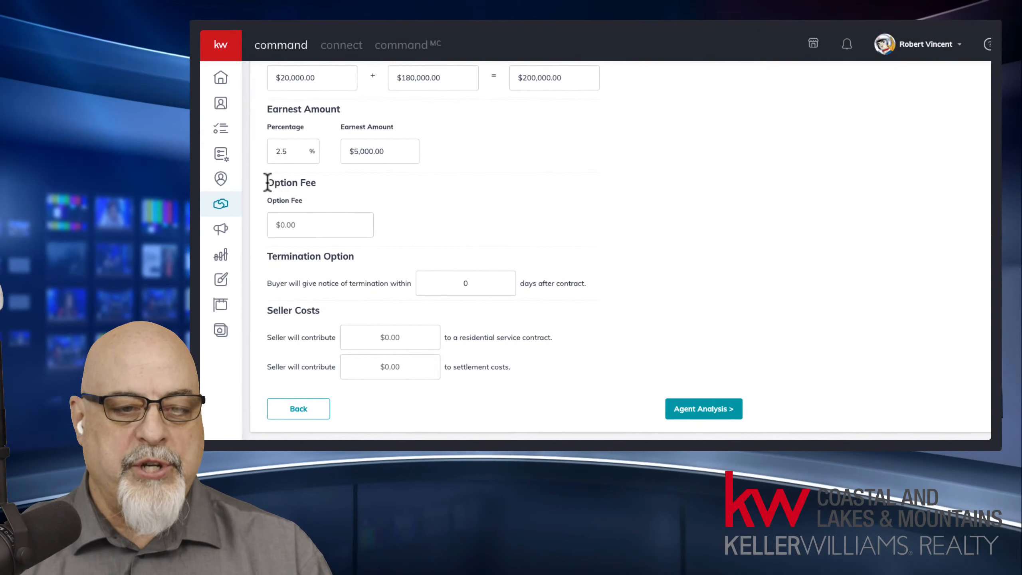
drag(268, 183, 336, 212)
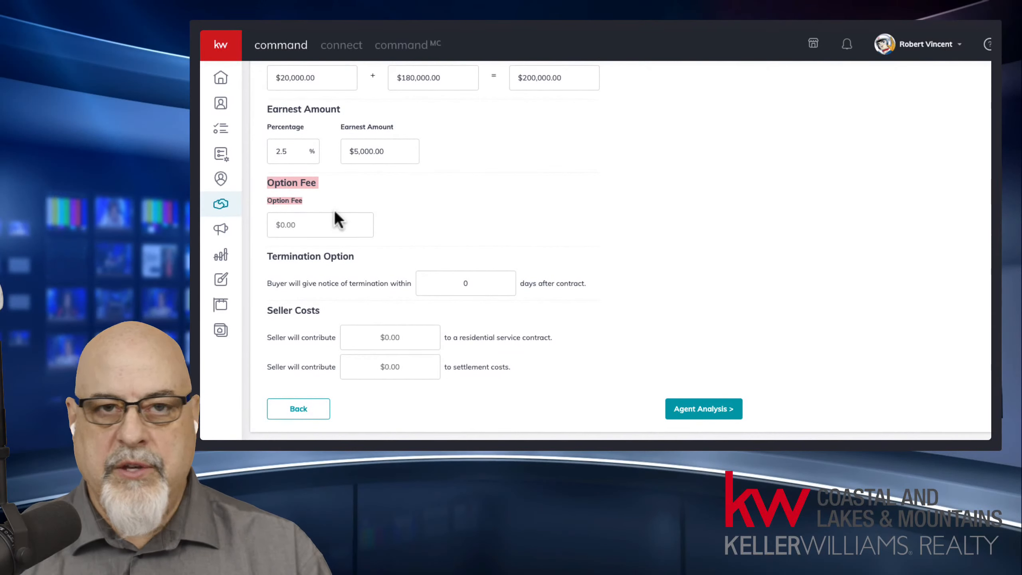
click(334, 207)
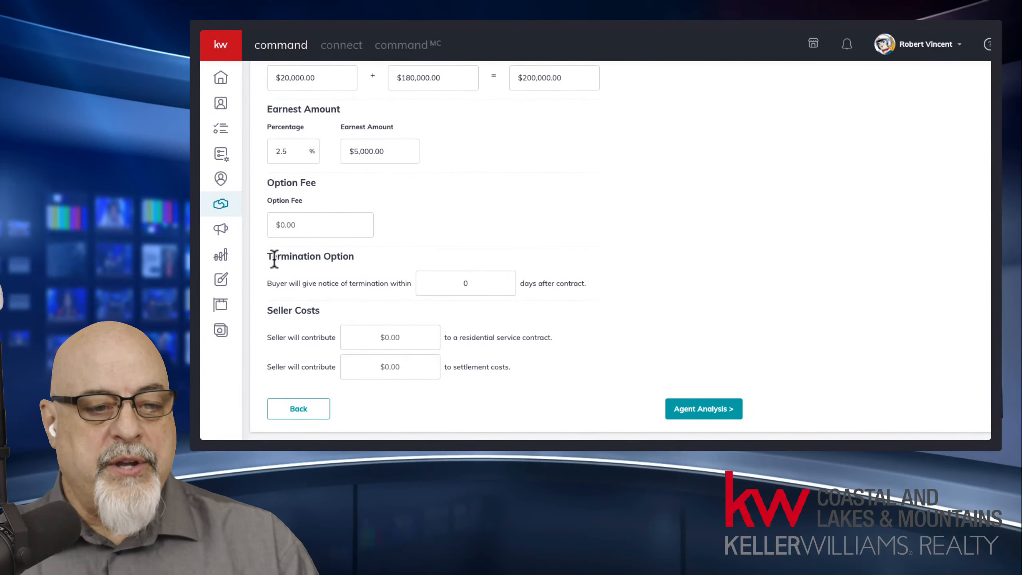
drag(267, 254, 368, 268)
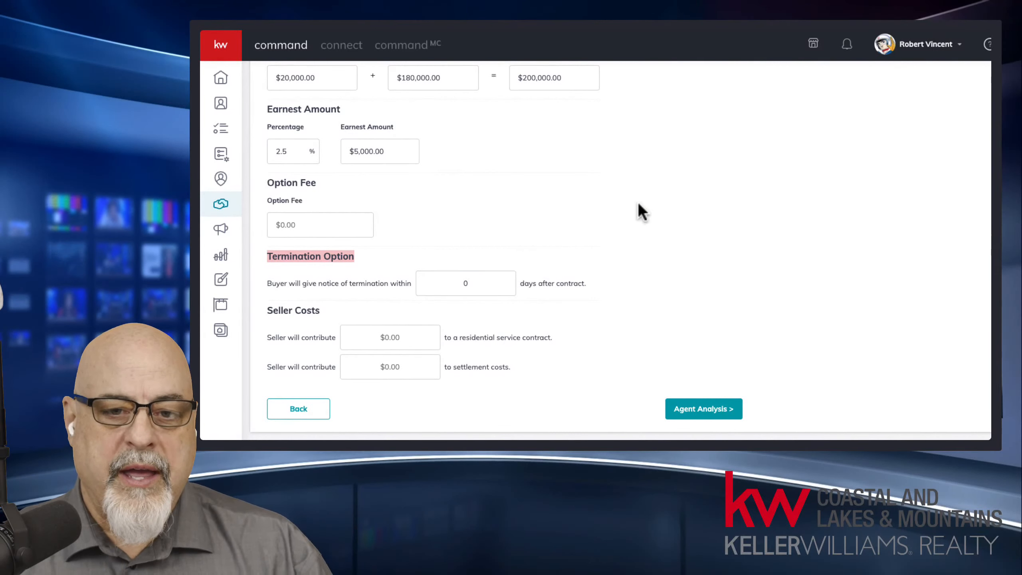
scroll(830, 228, up, 5)
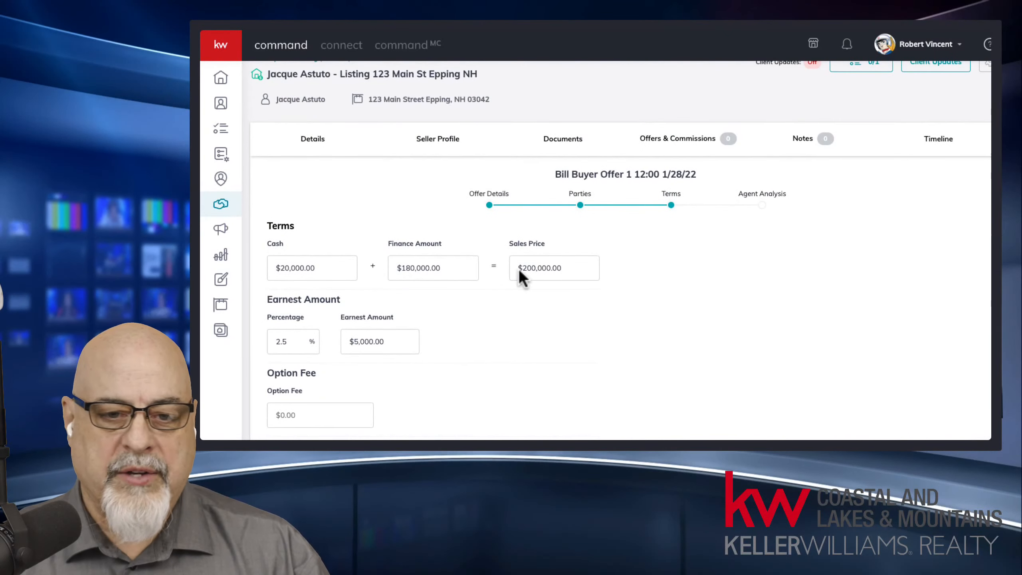
drag(578, 270, 513, 266)
click(517, 325)
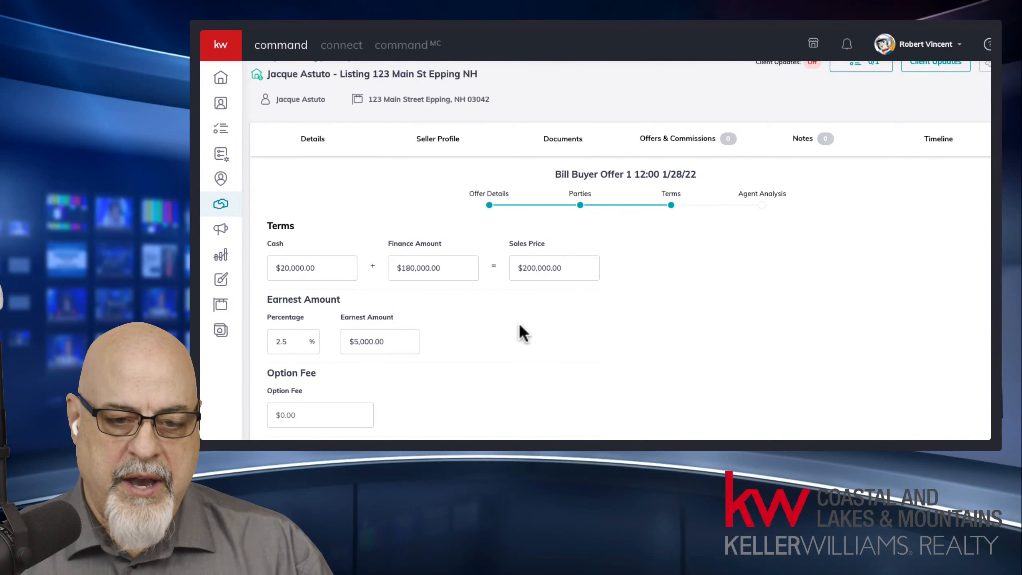
scroll(730, 307, down, 3)
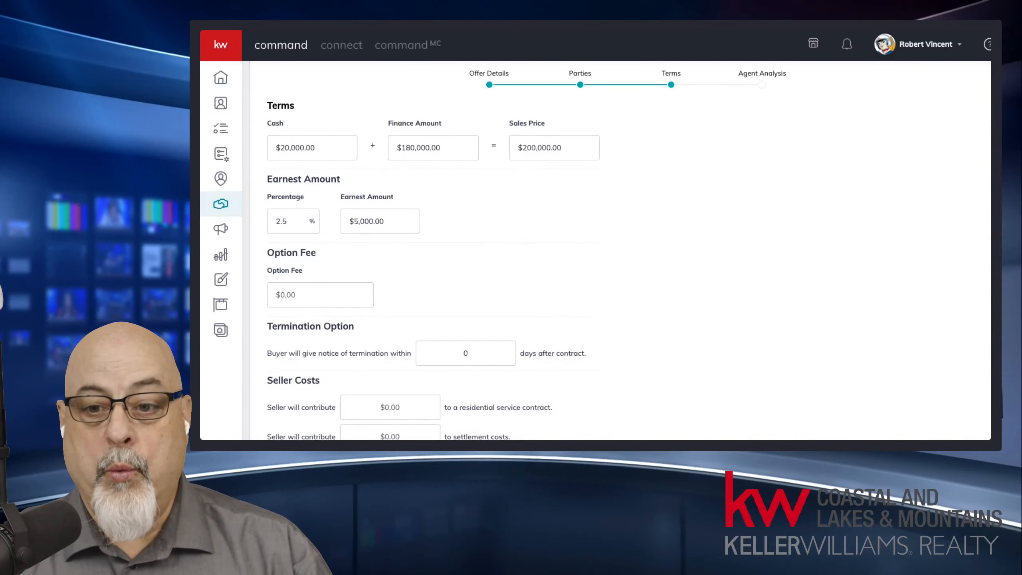
scroll(825, 258, down, 3)
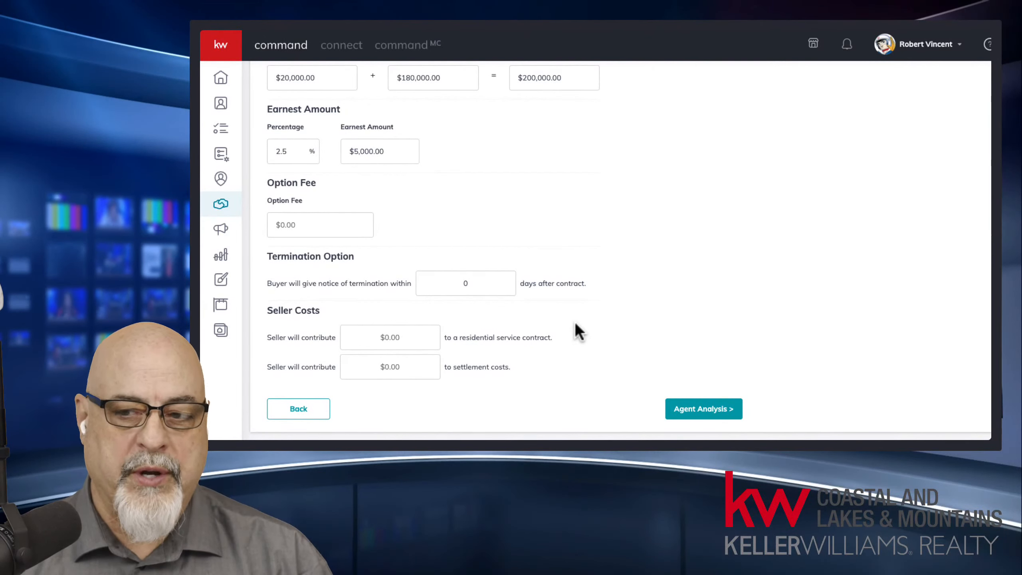
Step: Change termination notice to 5 days, seller service contract $5,000 and settlement costs $2,000
click(480, 283)
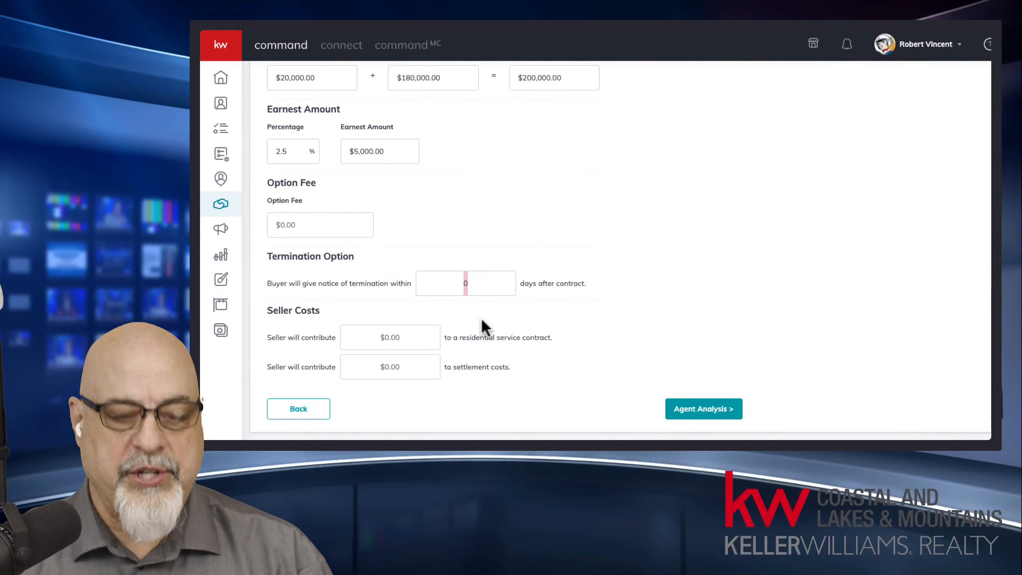
text(5)
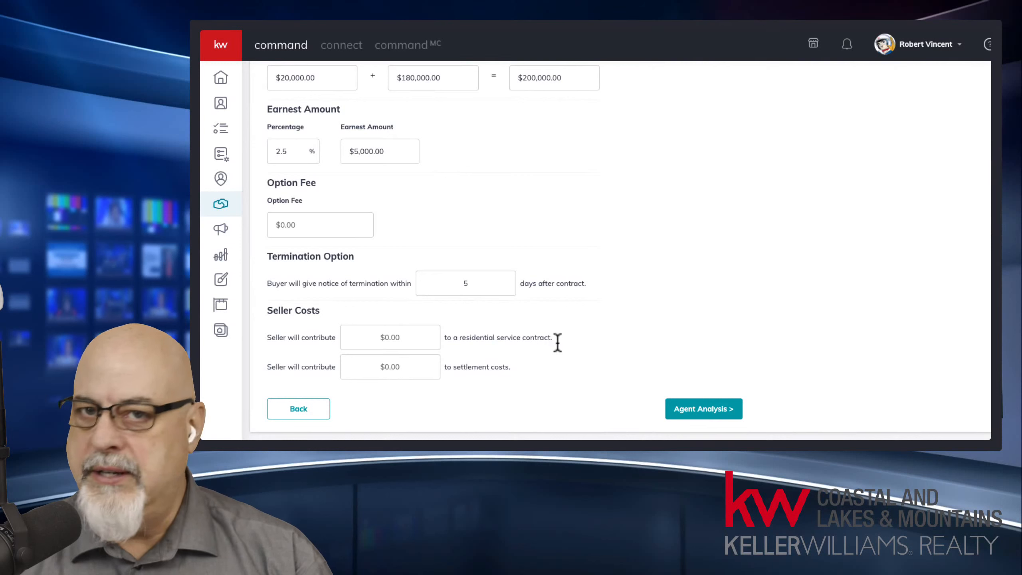
click(389, 338)
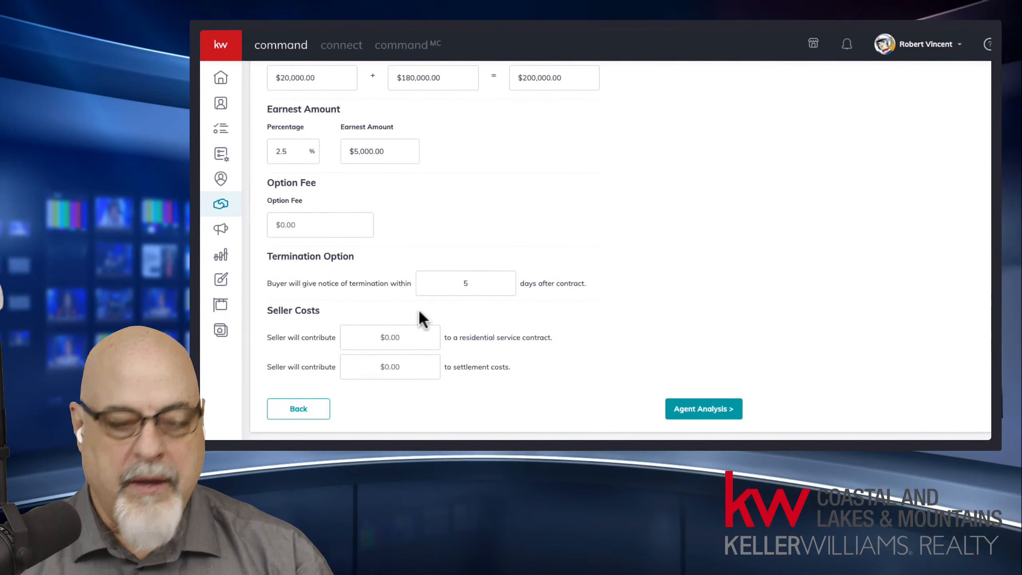
text(5,000)
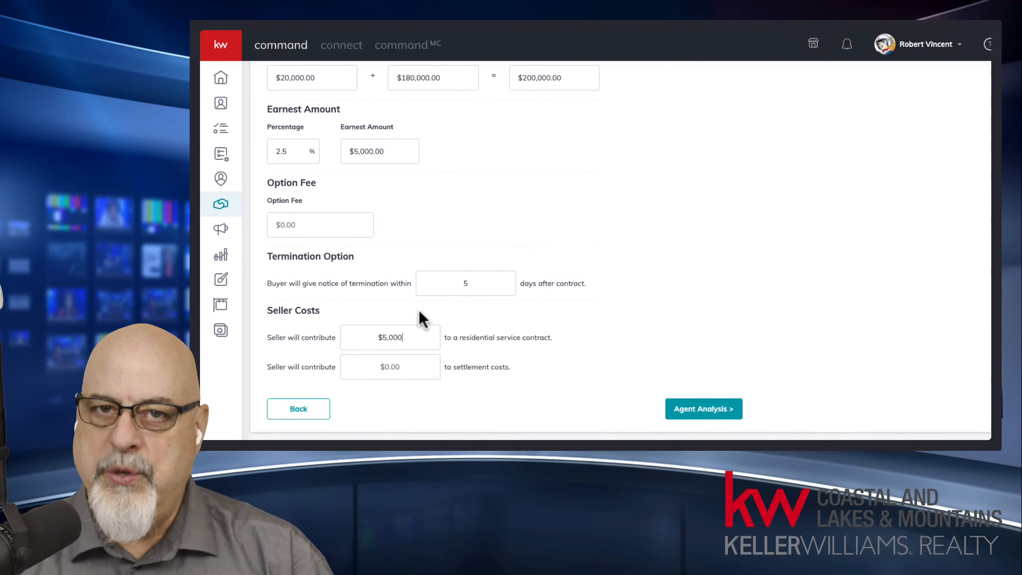
click(410, 364)
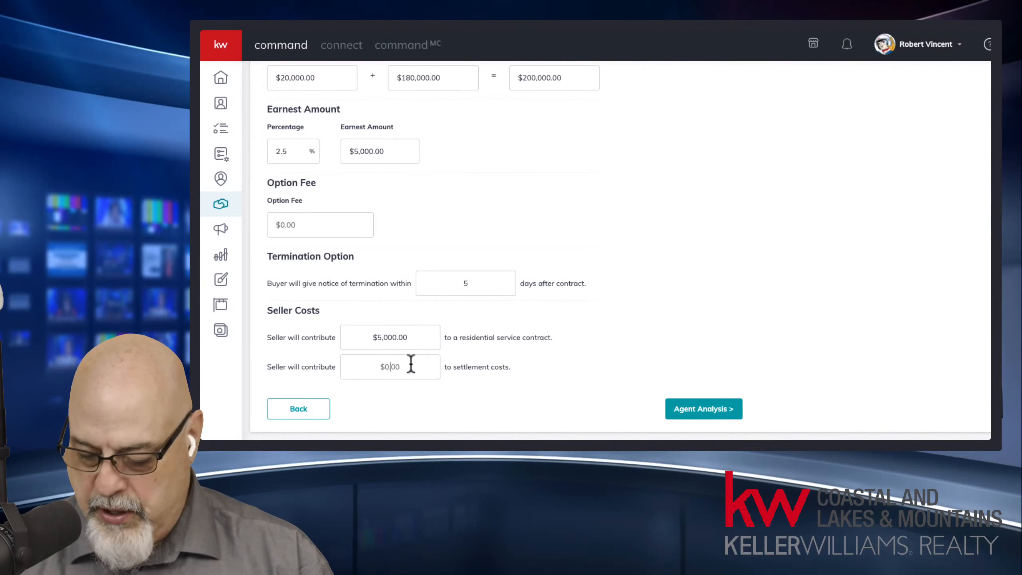
text(2000)
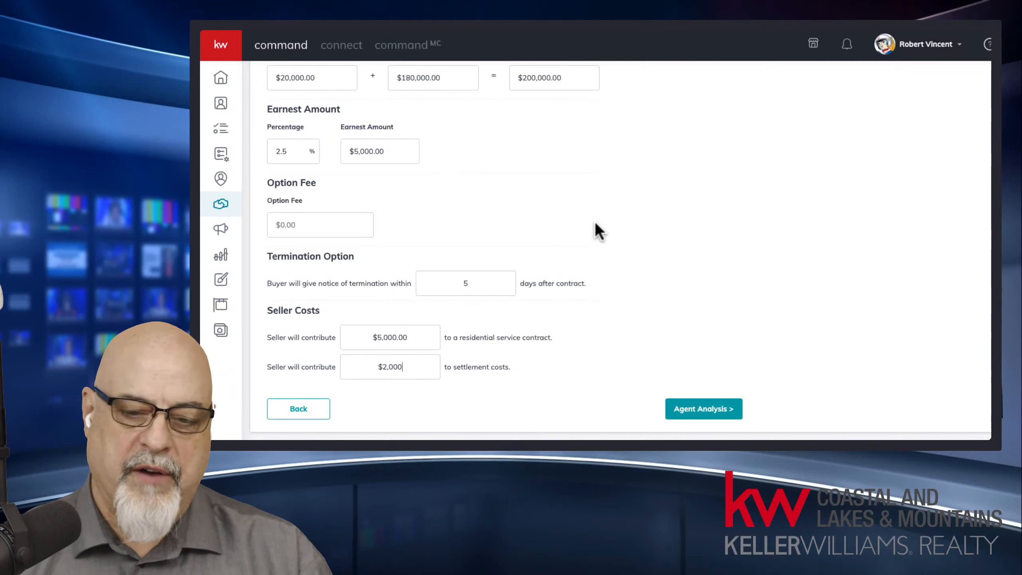
Step: In Agent Analysis, enter pros 'nice guy' and cons 'slow to respond', fixing the misspelling
click(701, 413)
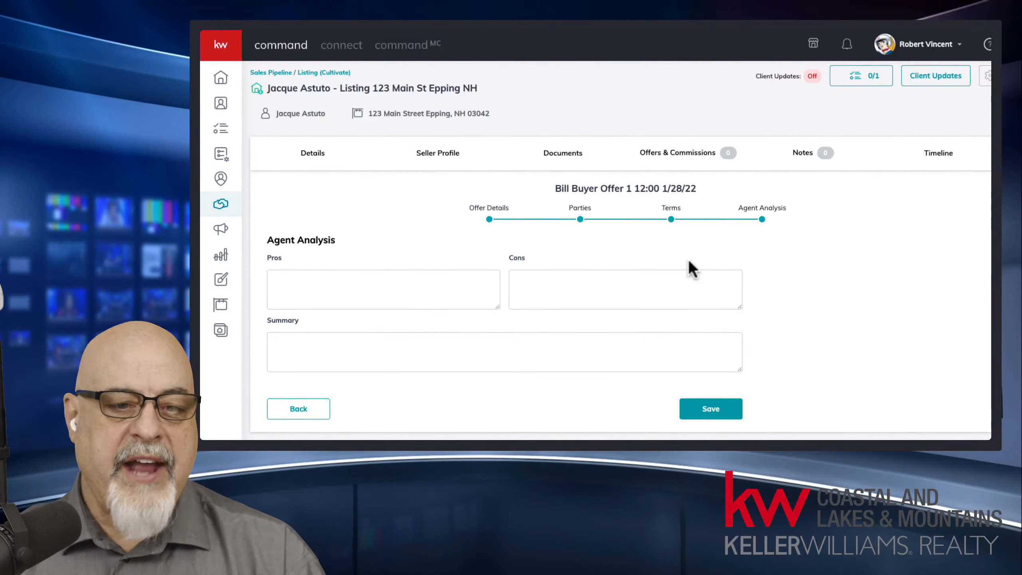
click(414, 289)
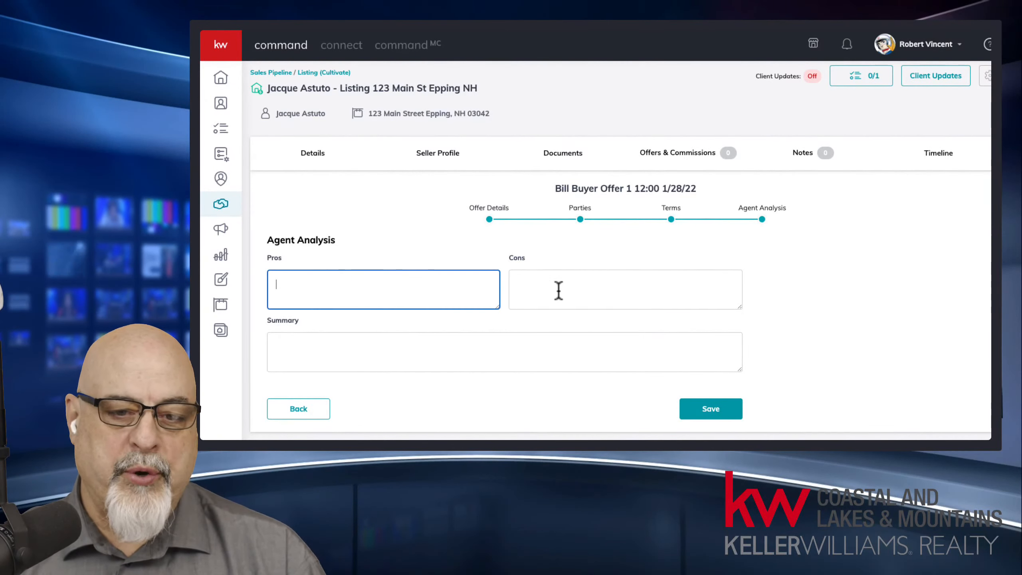
click(559, 290)
click(399, 292)
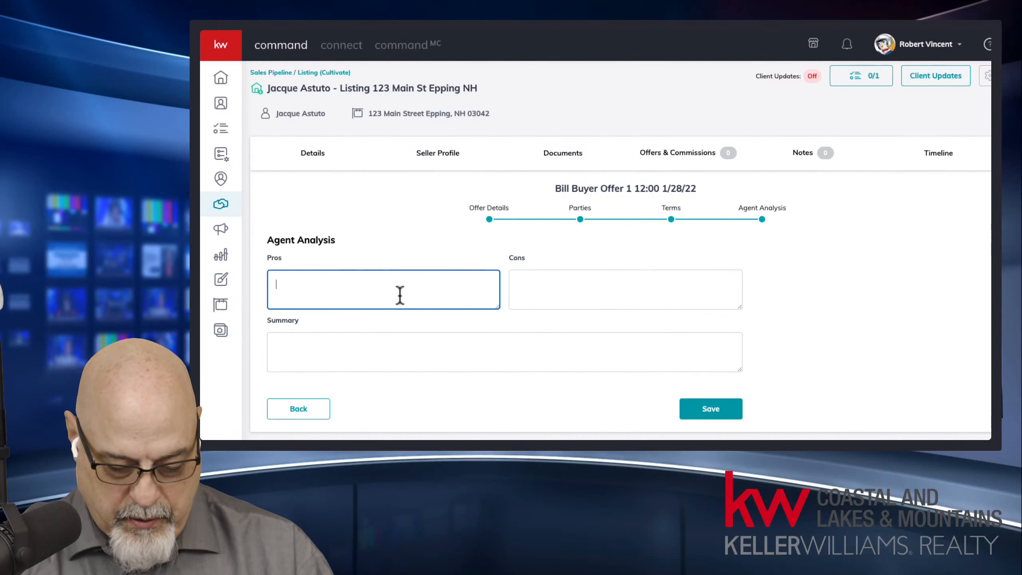
text(nice guy)
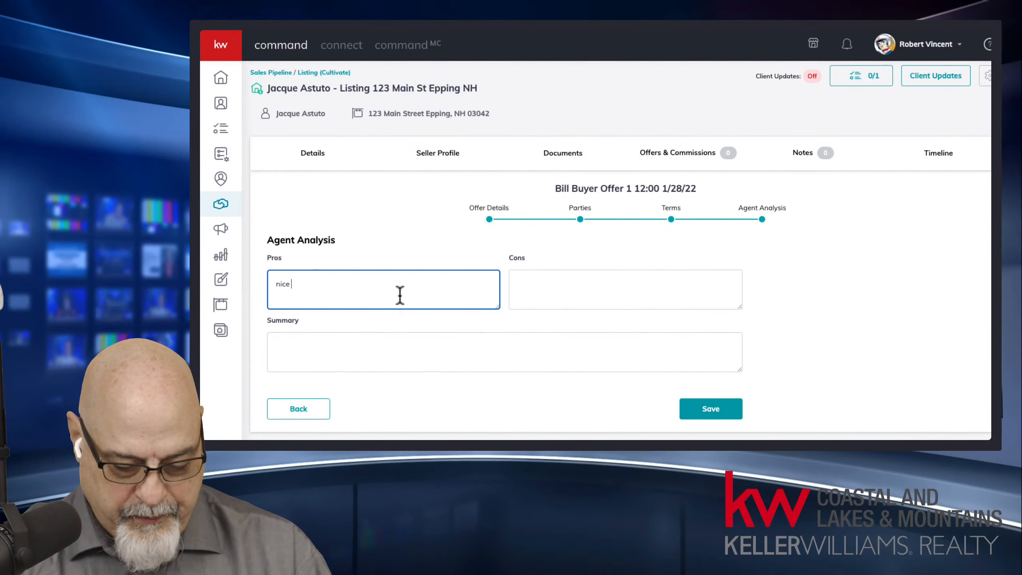
key(Tab)
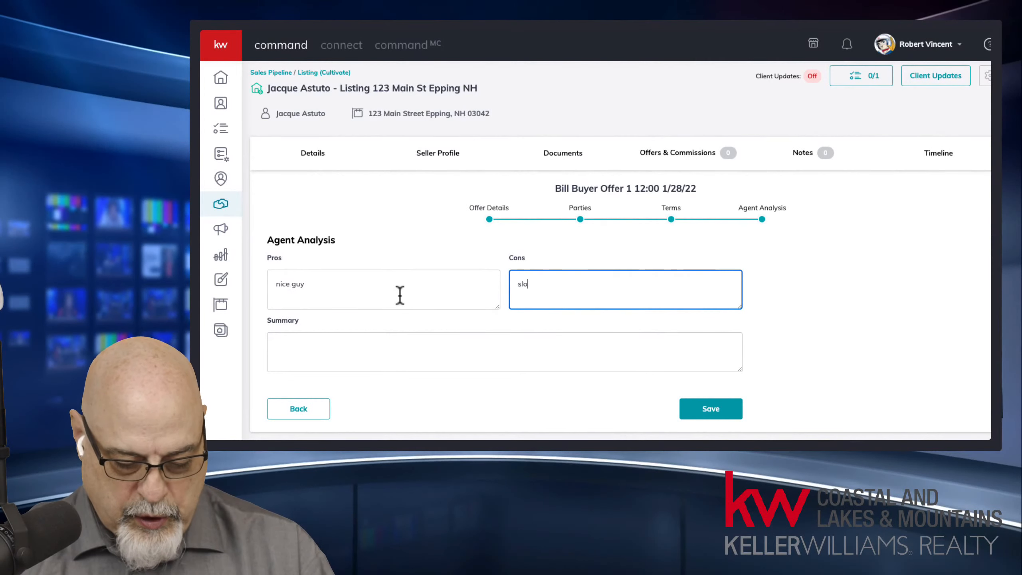
text(slow to repo)
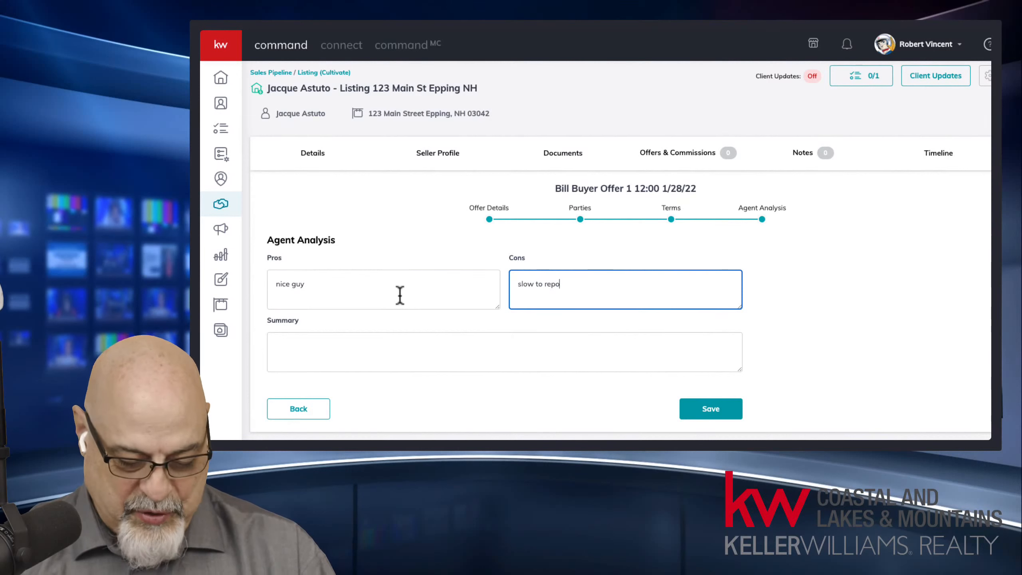
key(BackSpace)
key(BackSpace)
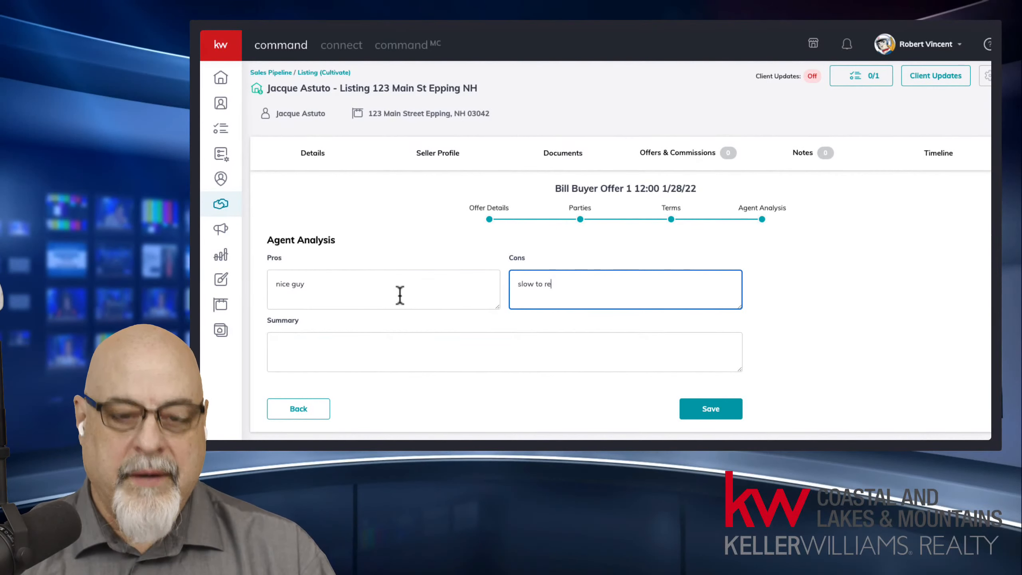
text(sponf)
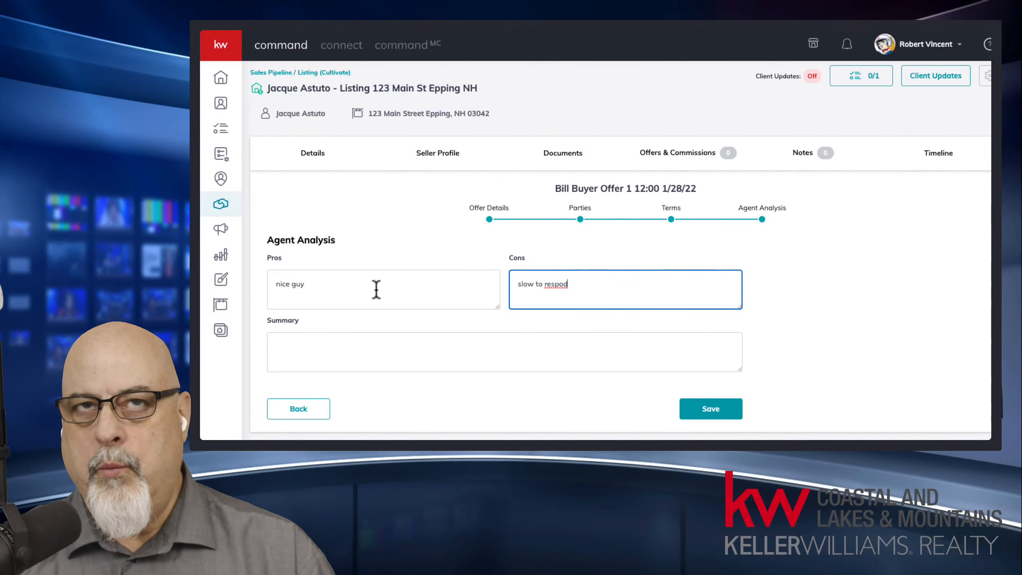
right_click(557, 284)
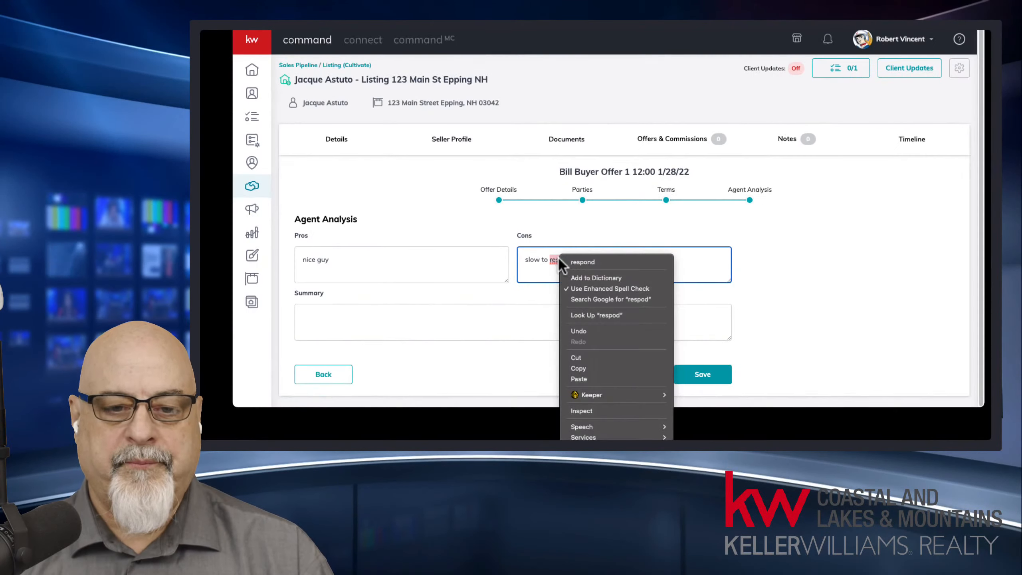
click(583, 262)
Step: Write a summary recommending the seller sell to this buyer
click(403, 309)
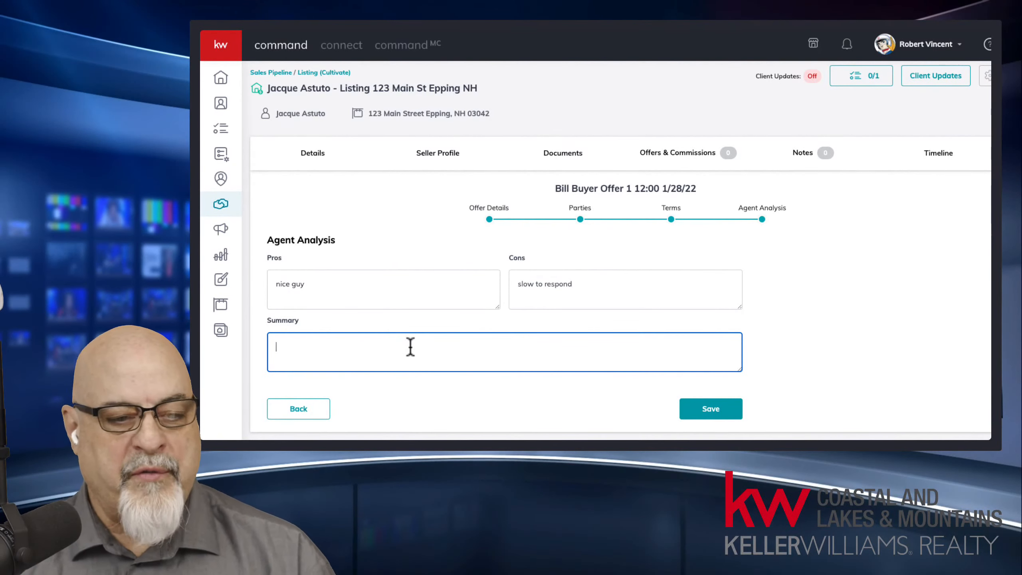
text(I love you offer I think you should sell it to this guy)
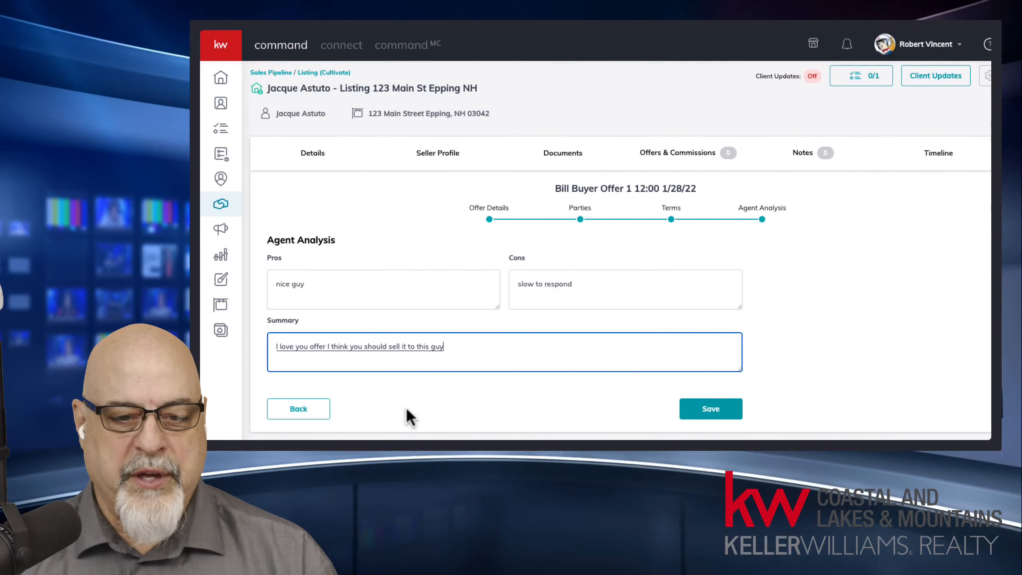
text( I don't think you can actually say that but you get the idea)
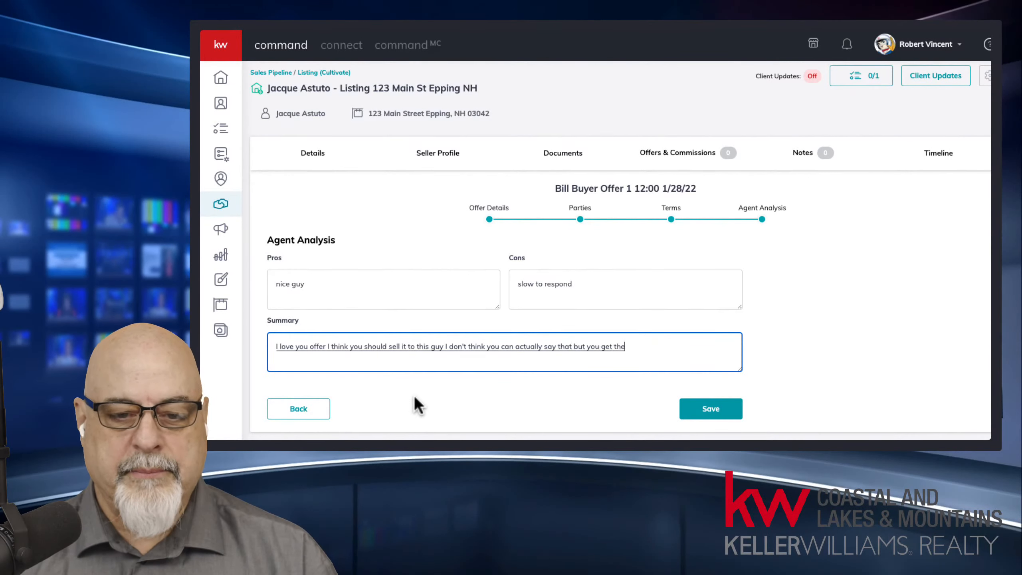
click(416, 399)
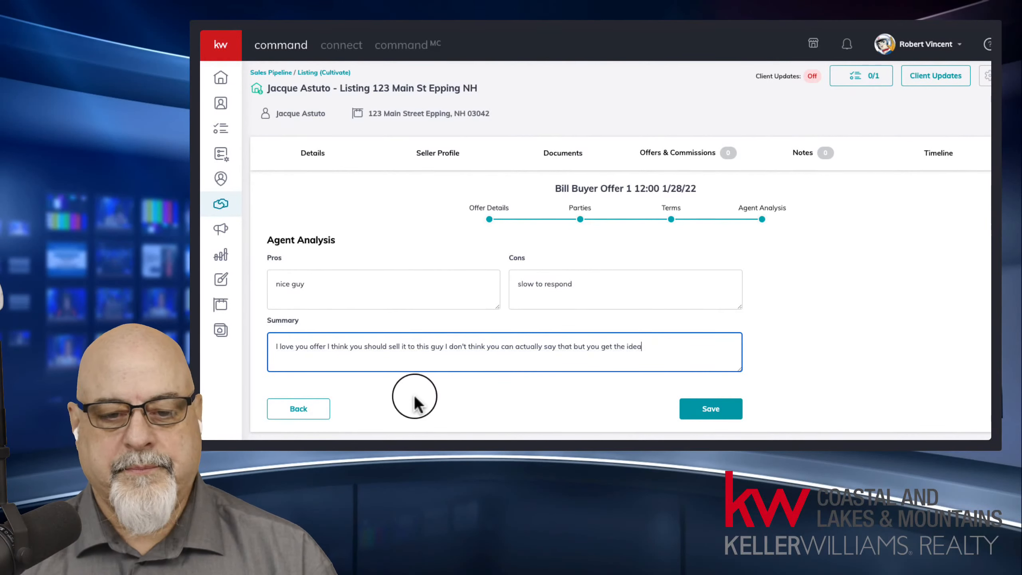
Step: Save the first offer, then name a new offer version after the second buyer
click(731, 409)
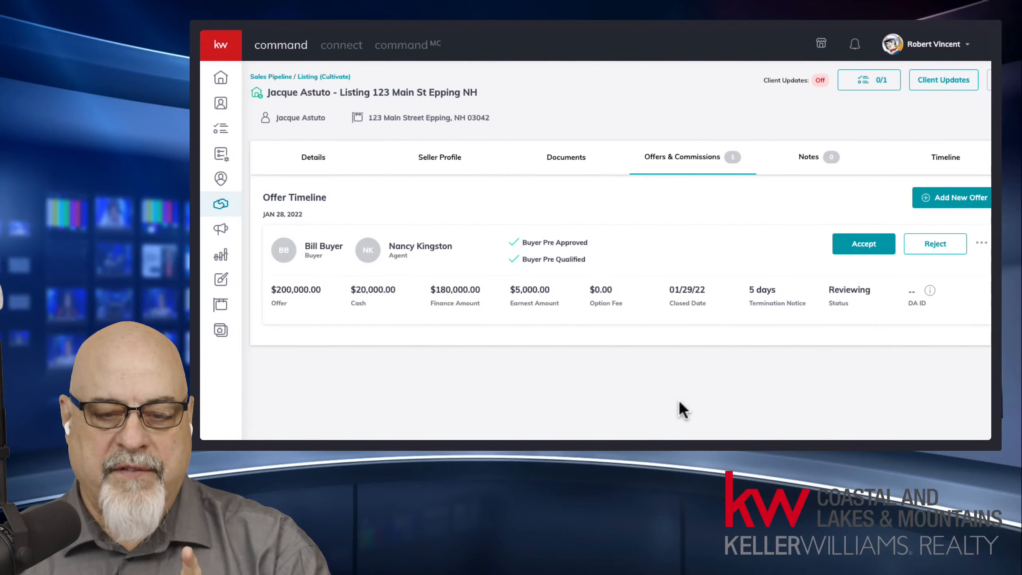
click(966, 193)
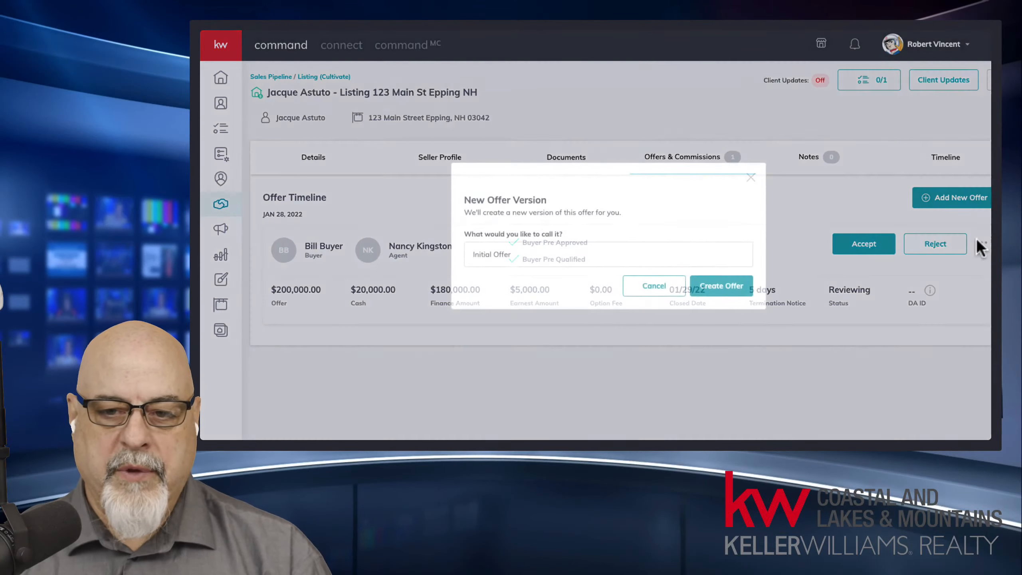
drag(547, 254, 421, 241)
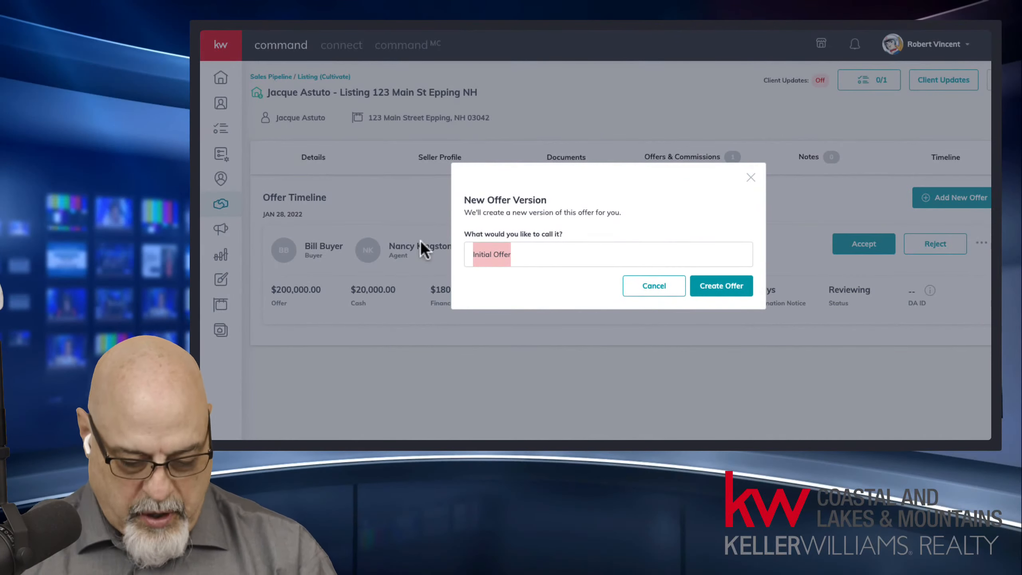
text(Sally )
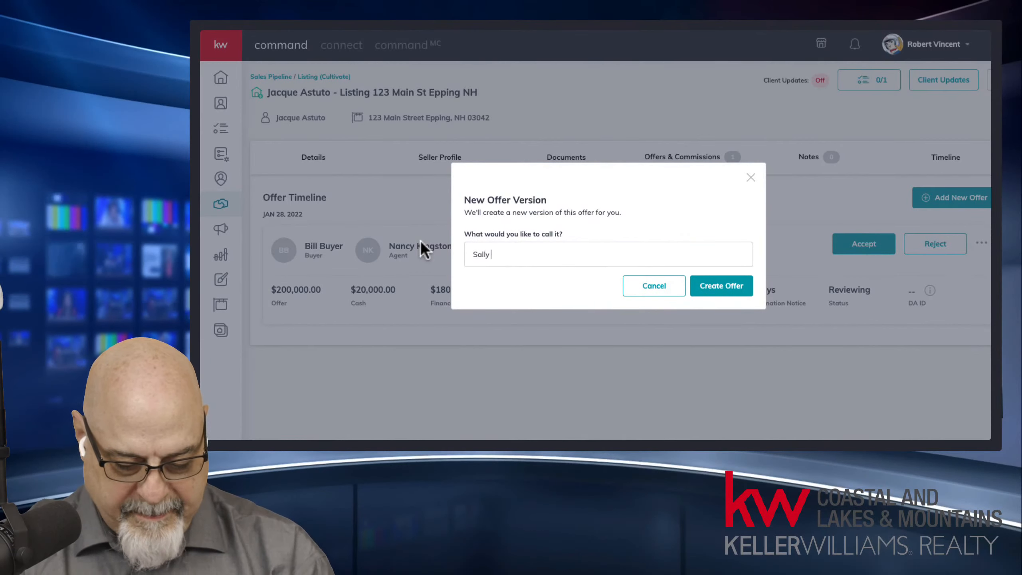
text(Buyer)
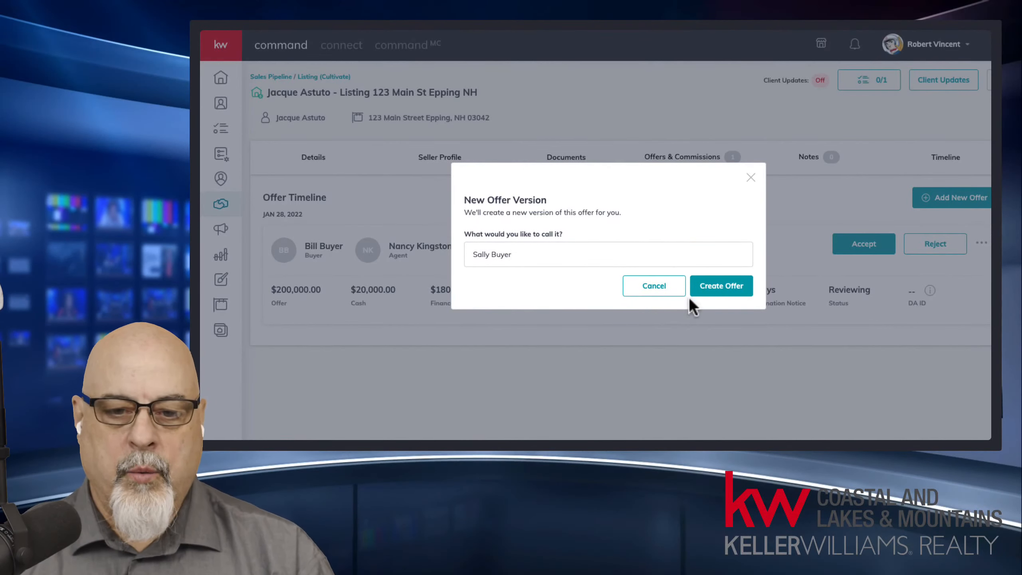
Step: Create the new offer version, keeping offer date 1/25/2022 and closing date 1/28/2022
click(718, 285)
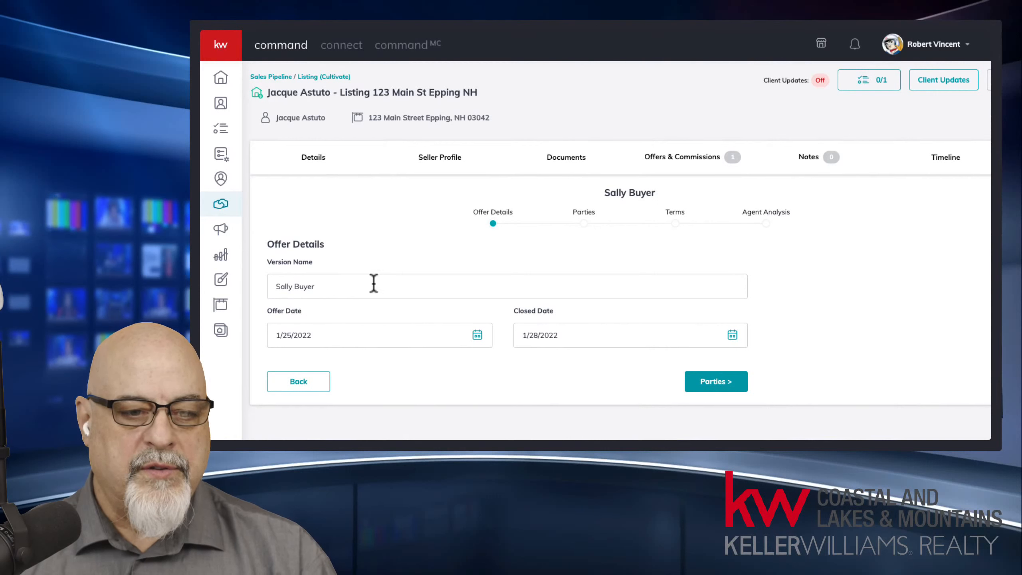
click(479, 336)
scroll(435, 379, down, 3)
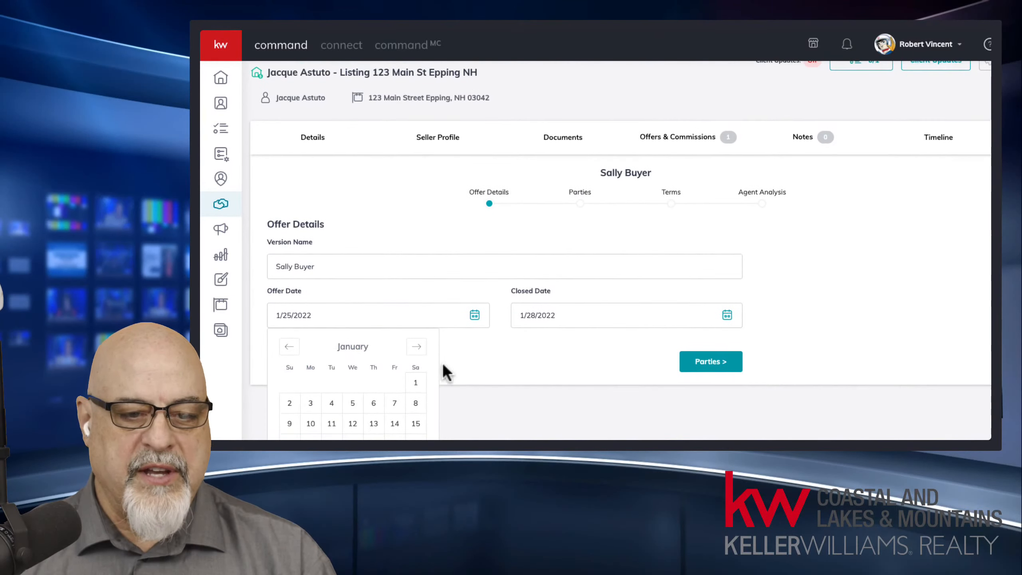
click(587, 259)
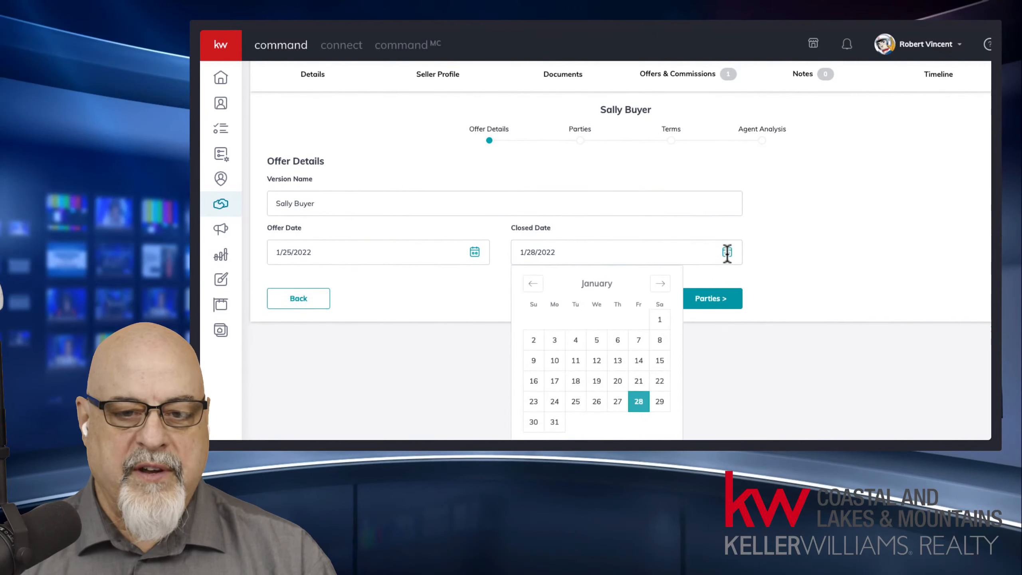
click(643, 403)
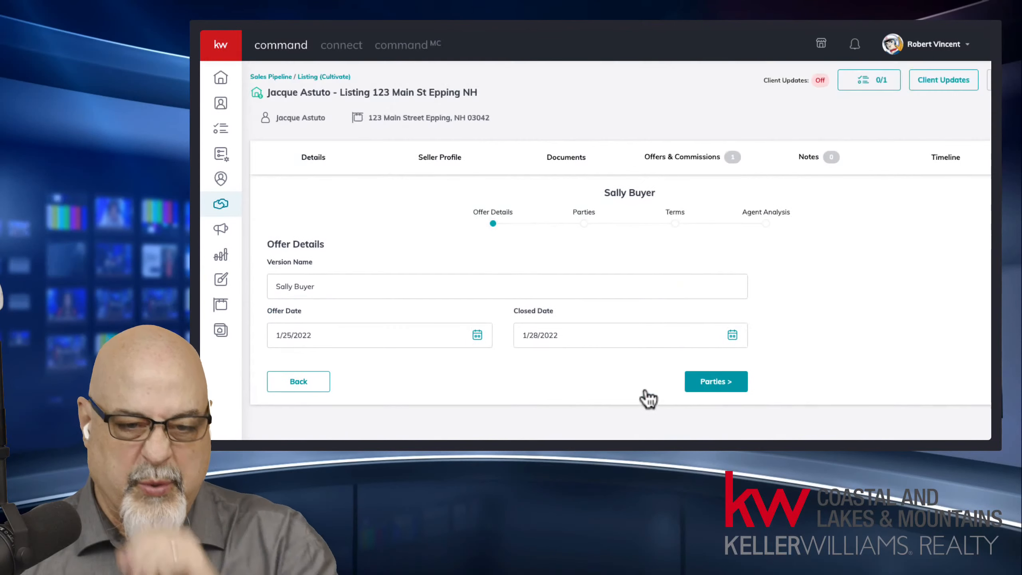
click(714, 385)
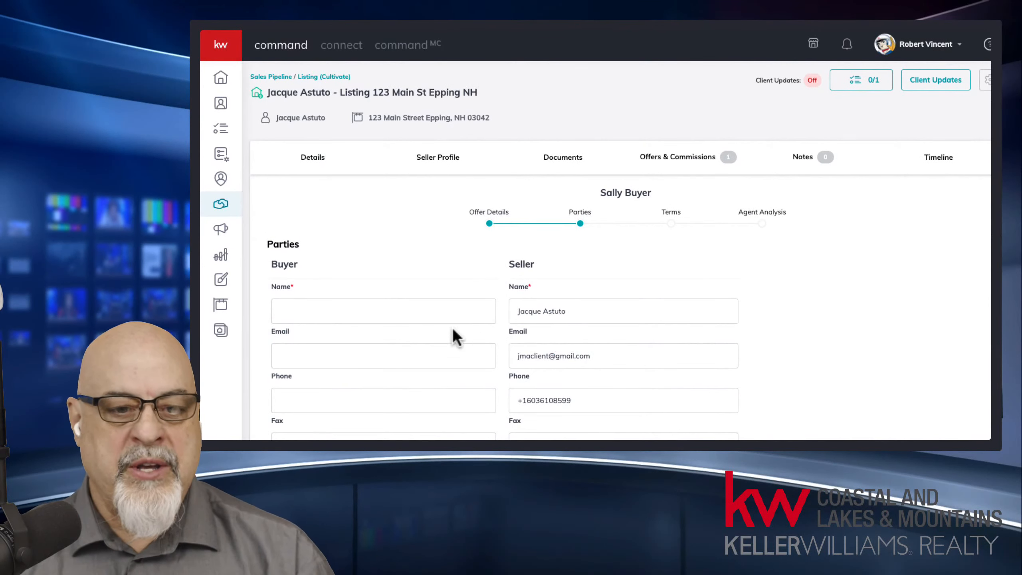
Step: Enter the second buyer's name, and fill their email and phone from the suggestions
click(346, 318)
text(Sa)
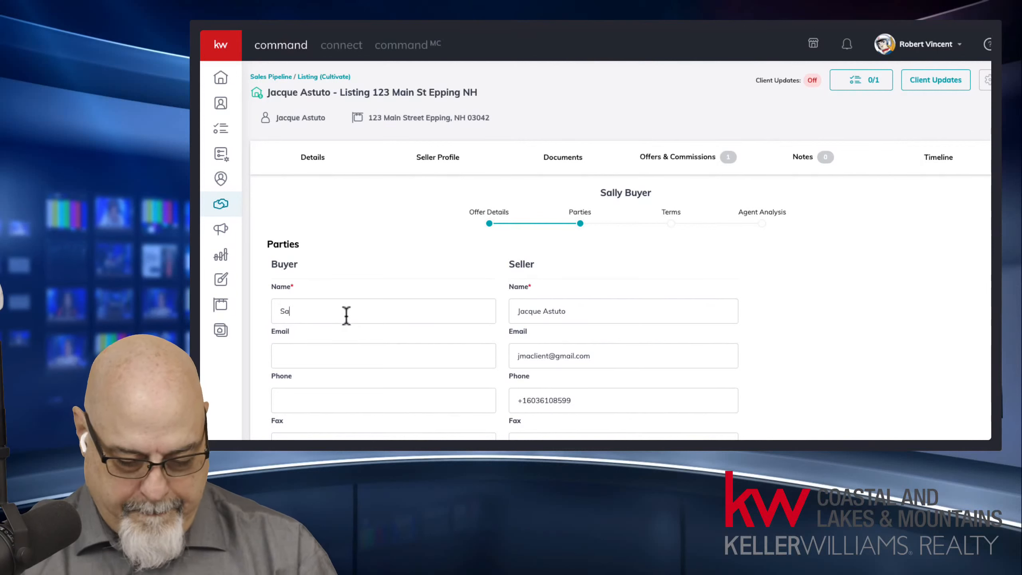
text(lly Buyer)
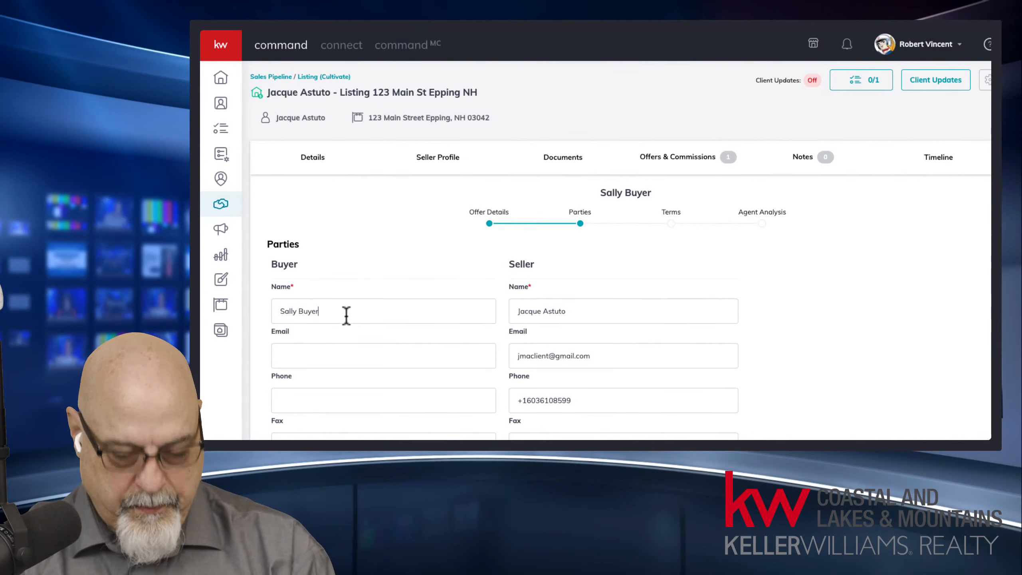
click(348, 356)
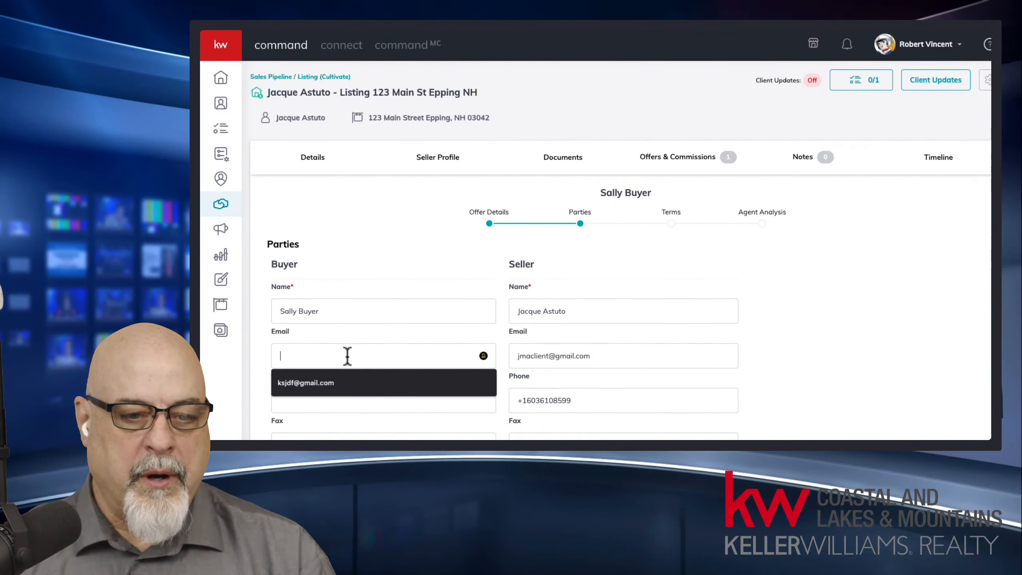
click(328, 383)
click(325, 404)
click(326, 419)
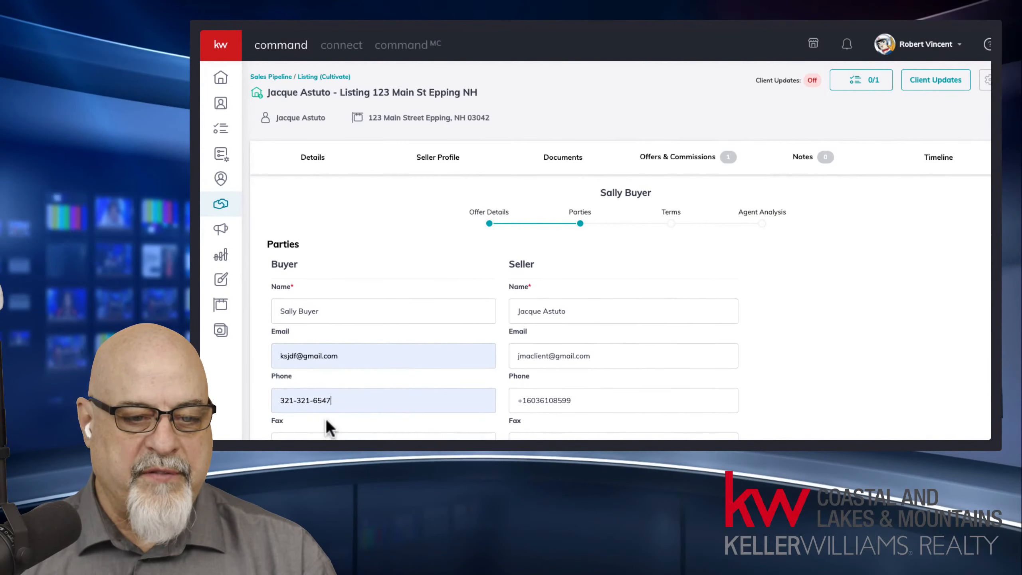
Step: Try out a buyer address number, then leave the Address field empty
scroll(325, 411, down, 3)
click(319, 389)
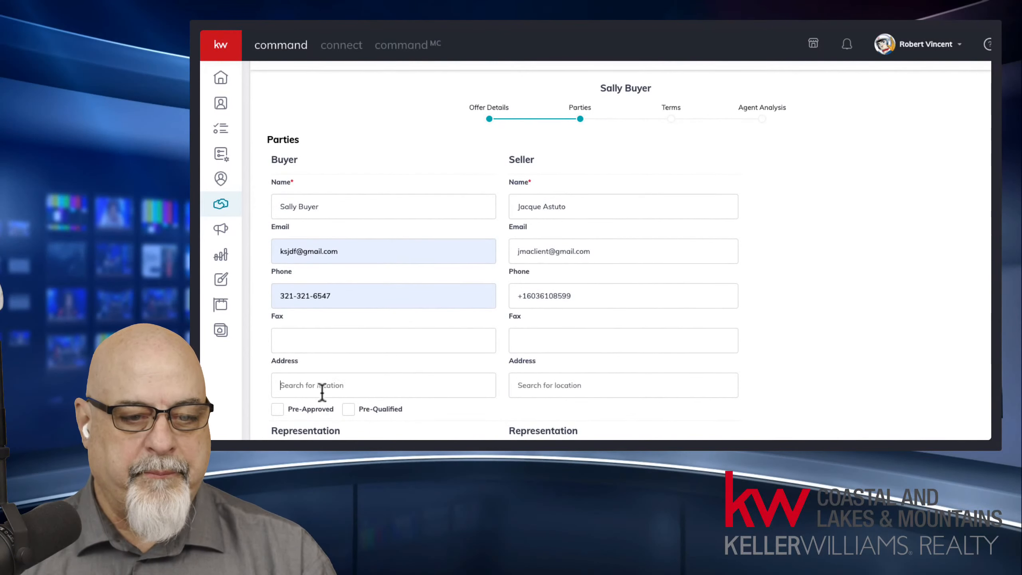
text(4546657)
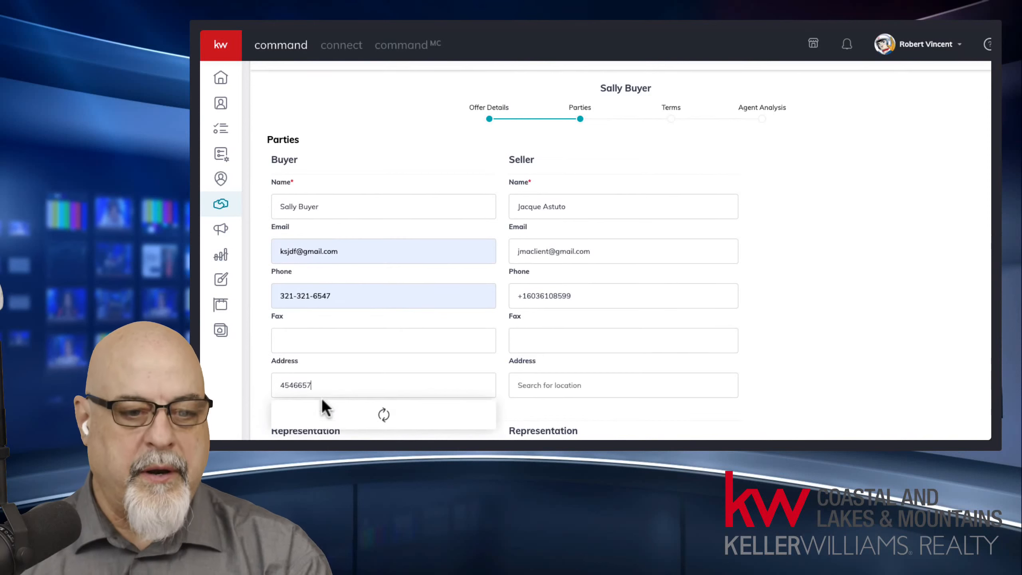
drag(334, 376, 265, 370)
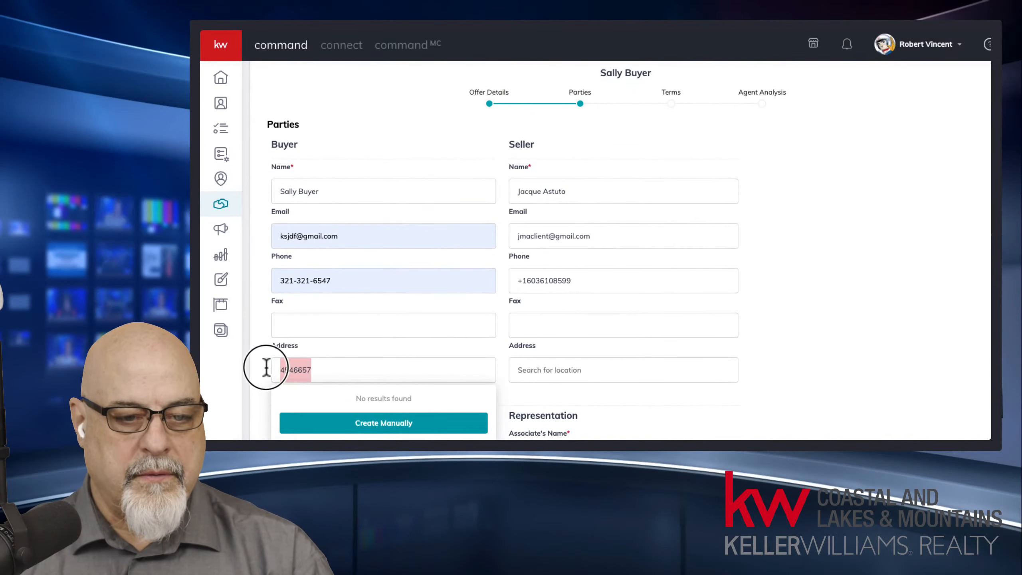
text(456546)
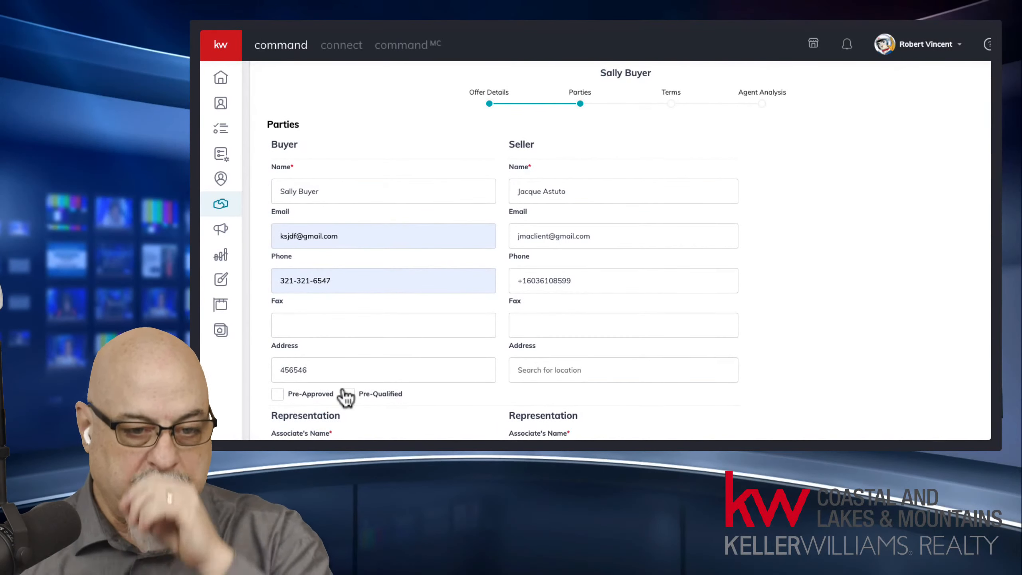
key(BackSpace)
key(BackSpace)
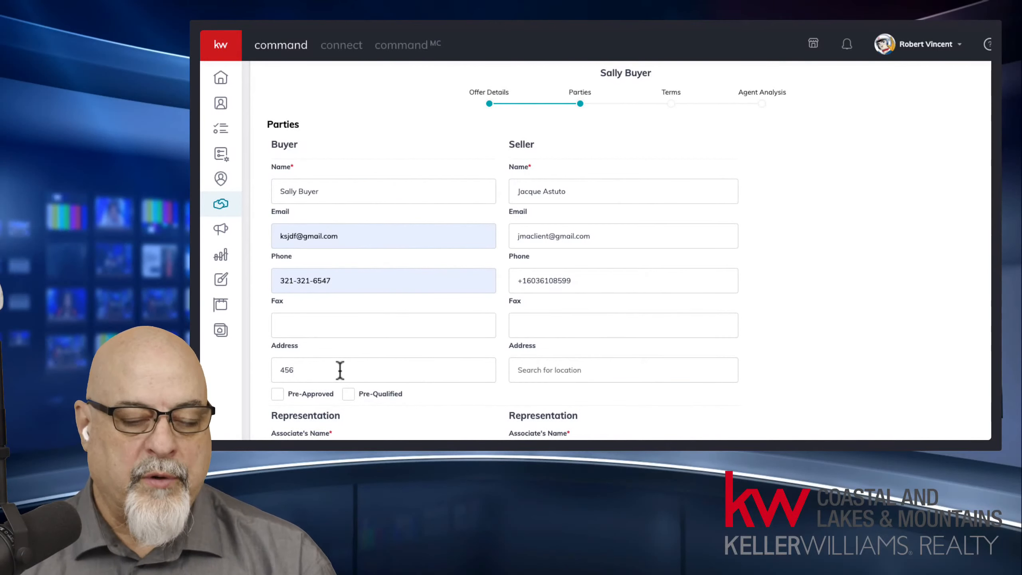
scroll(337, 370, up, 3)
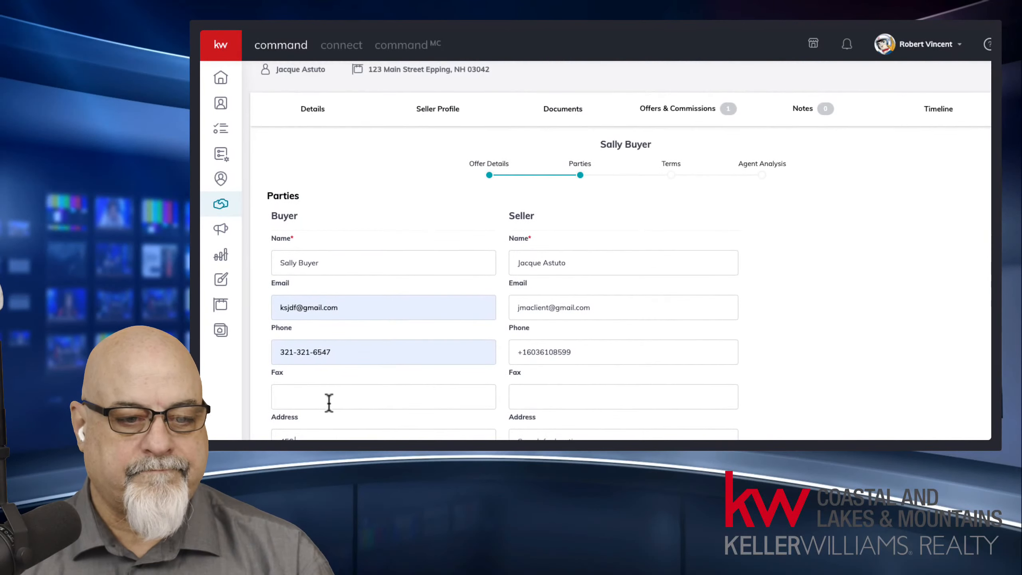
scroll(331, 400, down, 5)
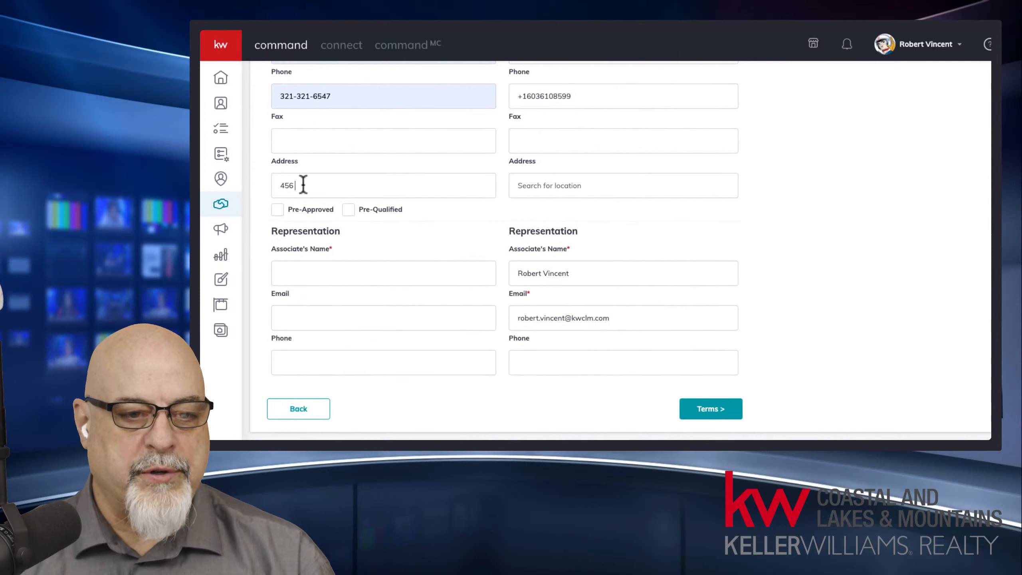
drag(314, 188, 212, 177)
text(123)
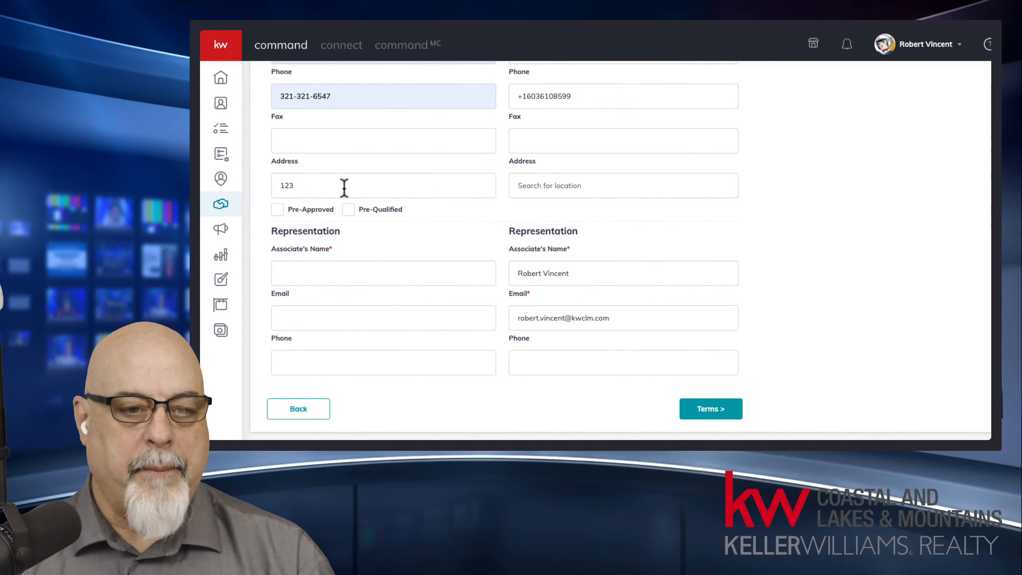
drag(275, 185, 386, 192)
key(BackSpace)
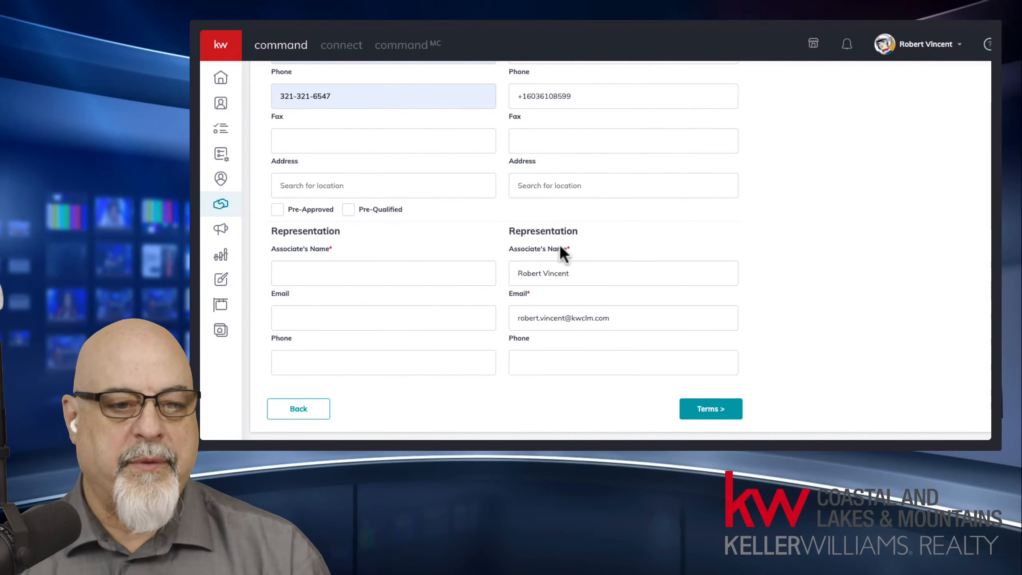
Step: Mark the buyer Pre-Approved and Pre-Qualified and enter the buyer agent's name
click(277, 209)
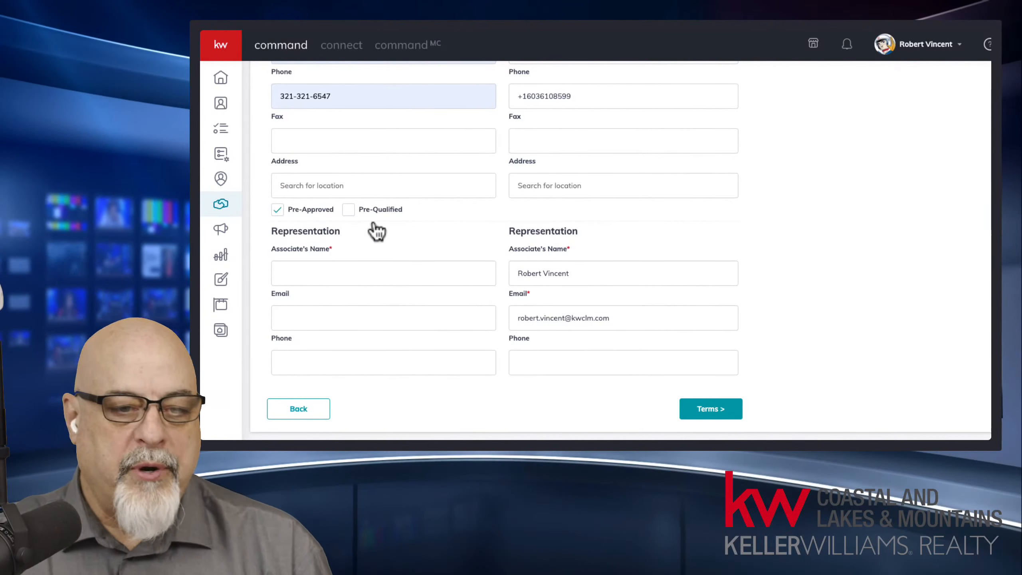
click(348, 209)
click(360, 274)
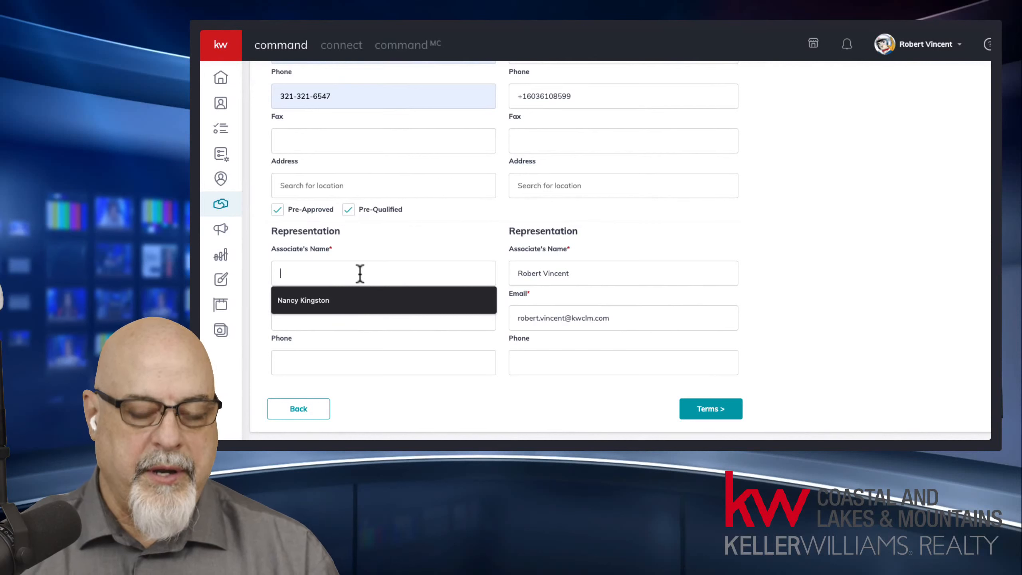
text(Joh)
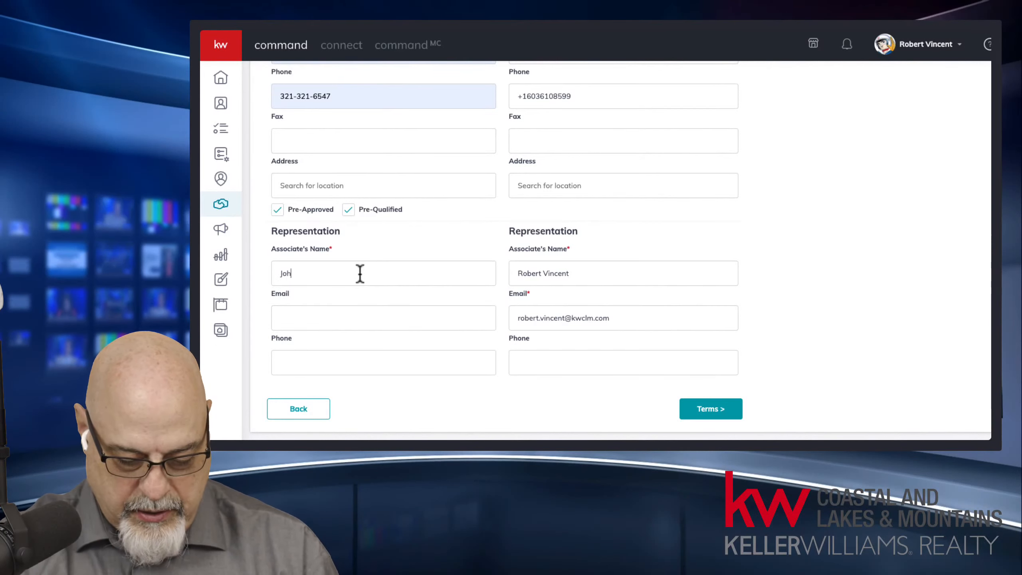
text(n Smith)
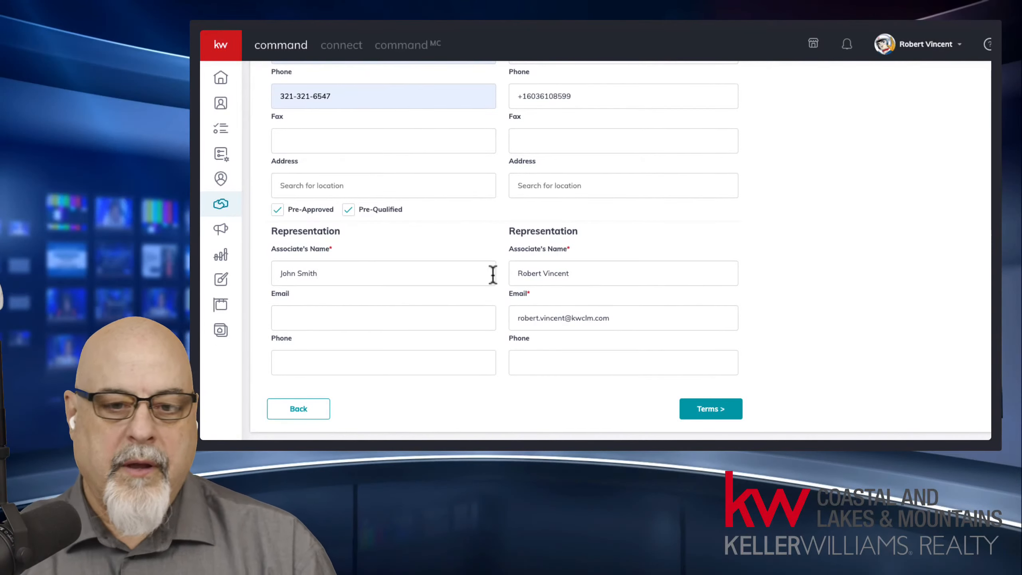
Step: On the Terms step, enter $25,000 cash and a $190,000 finance amount
click(714, 411)
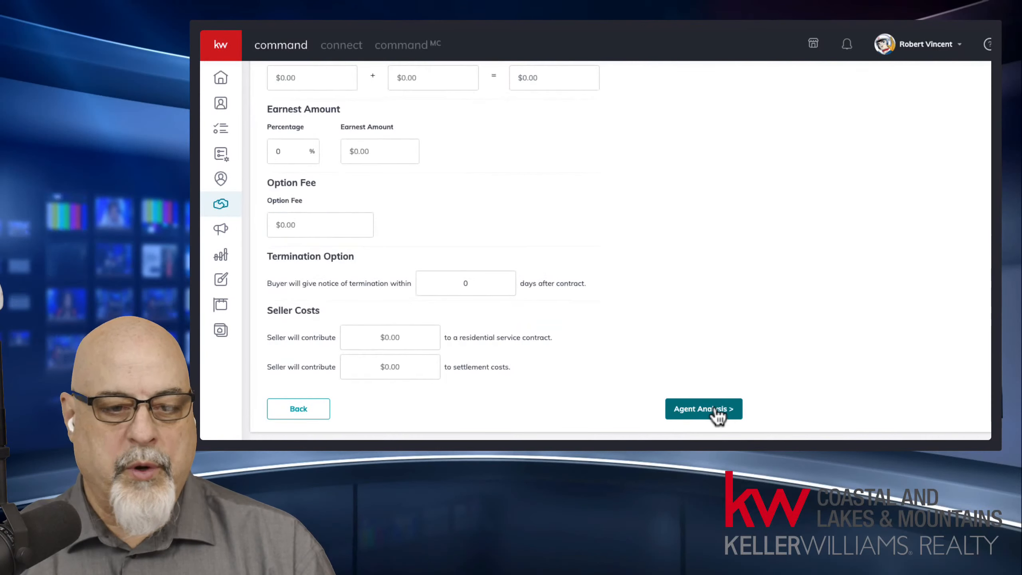
scroll(605, 274, up, 5)
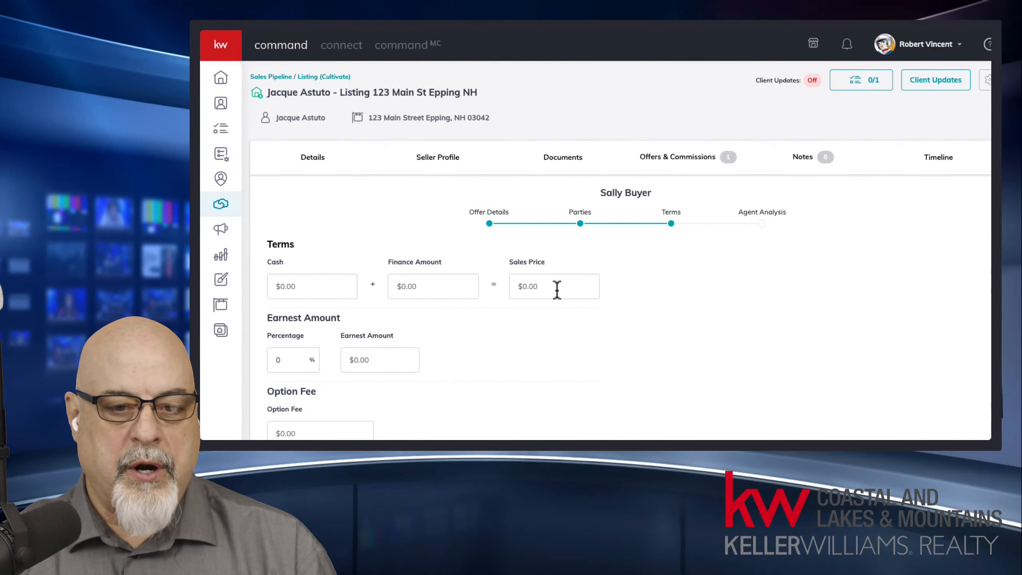
click(306, 292)
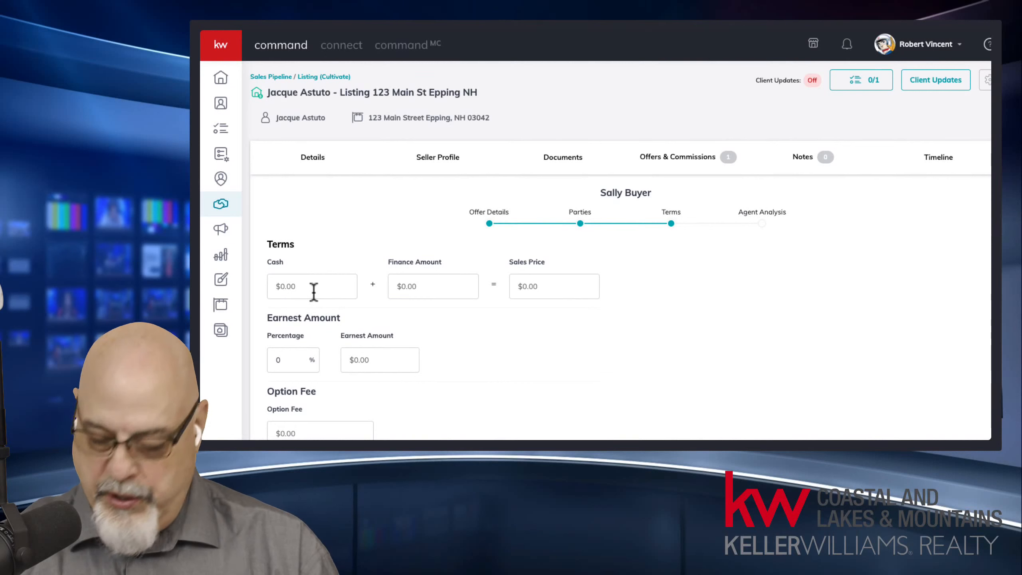
text(250000)
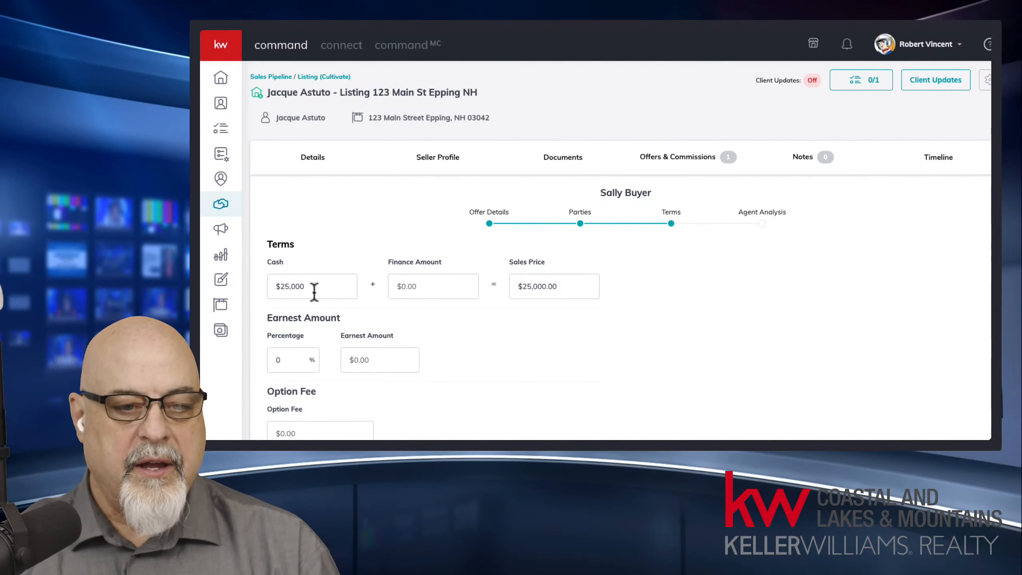
click(430, 292)
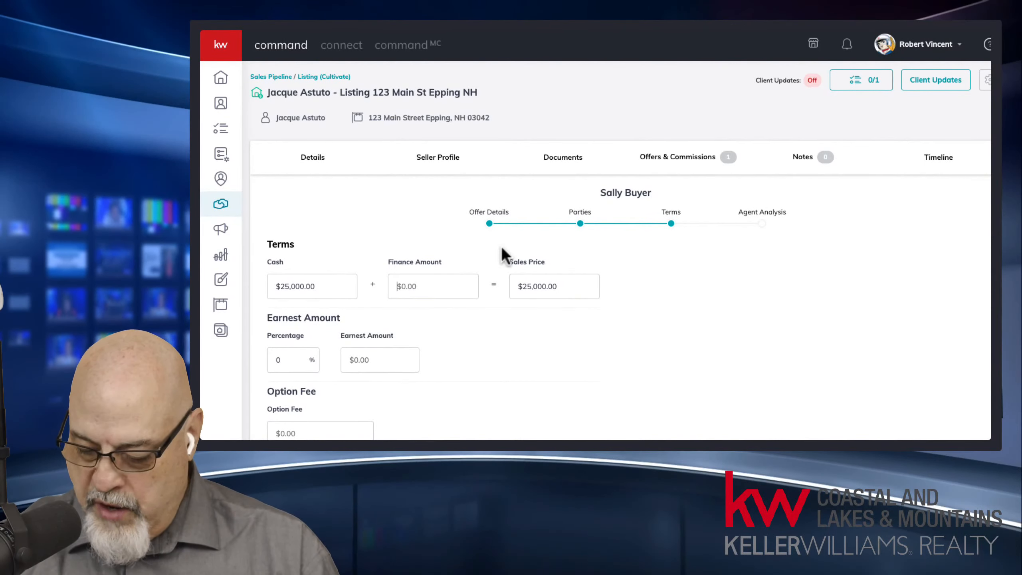
text(19,000)
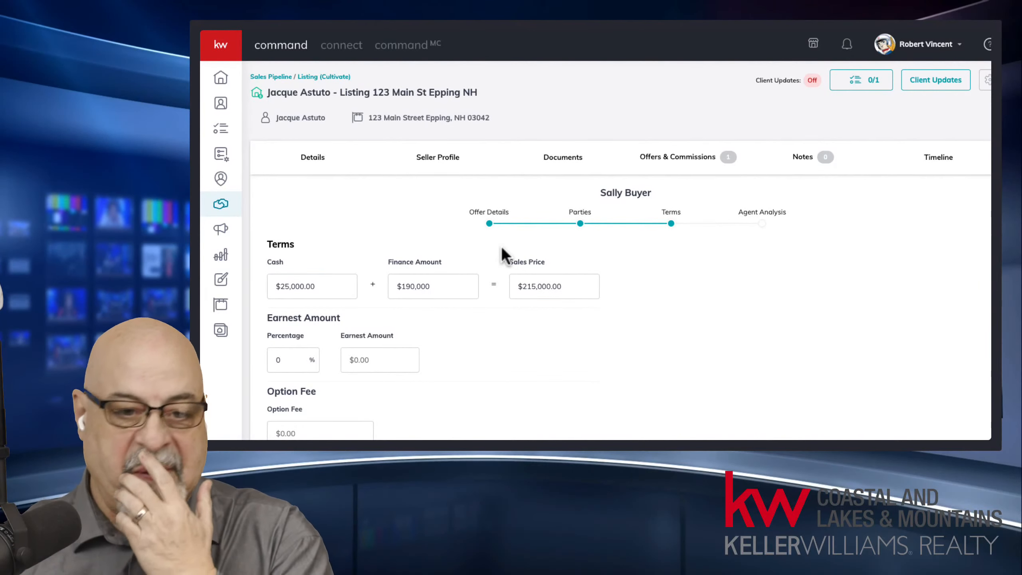
click(559, 348)
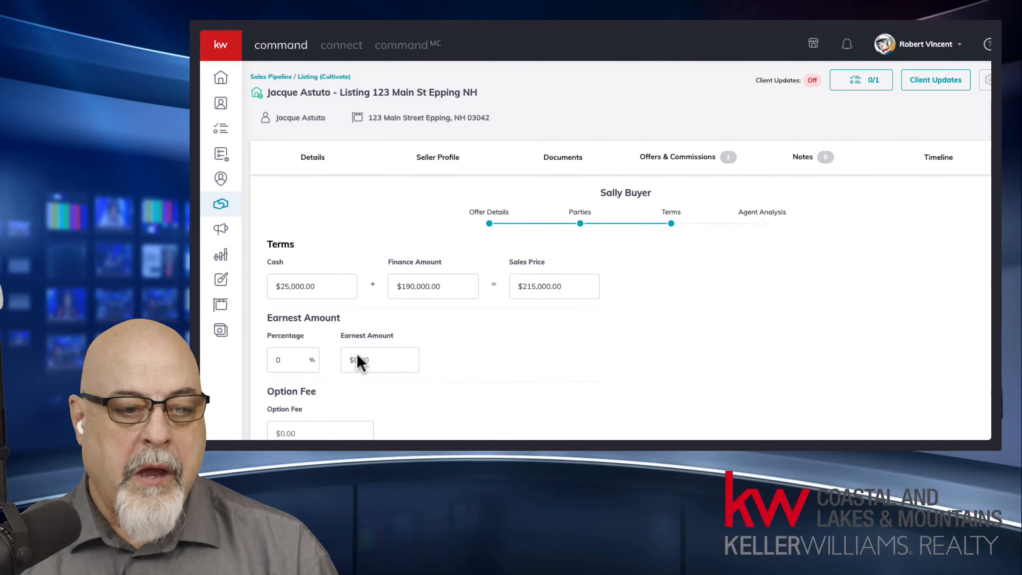
Step: Set termination to 3 days and seller contributions to $3,000 and $1,000
scroll(442, 371, down, 5)
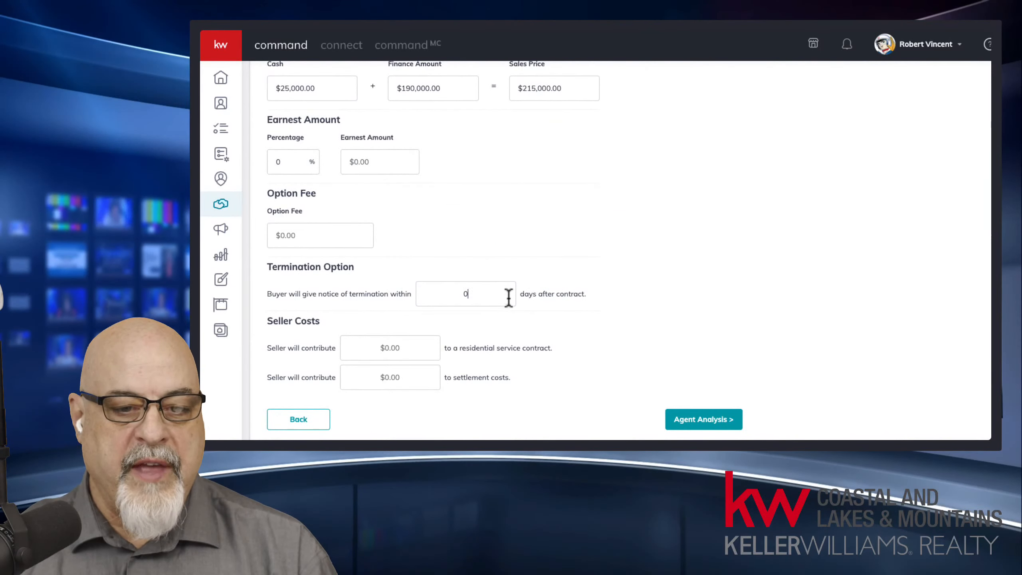
click(428, 290)
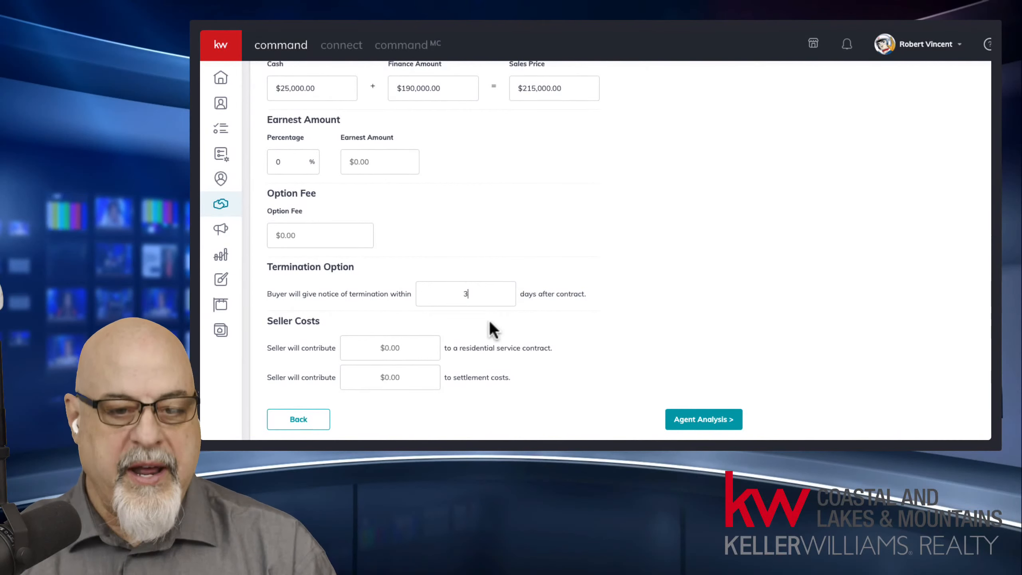
text(3)
click(410, 348)
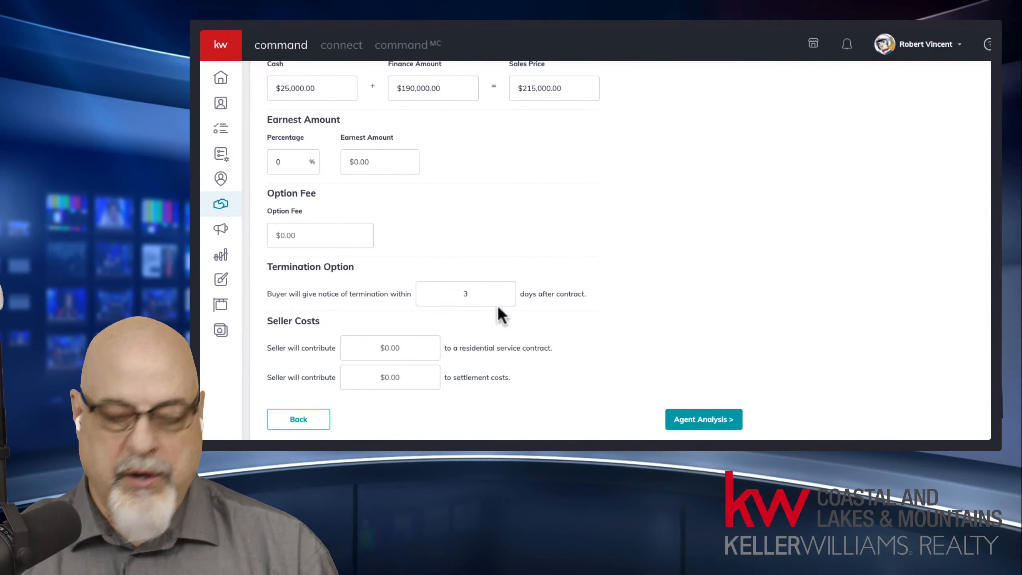
text(3)
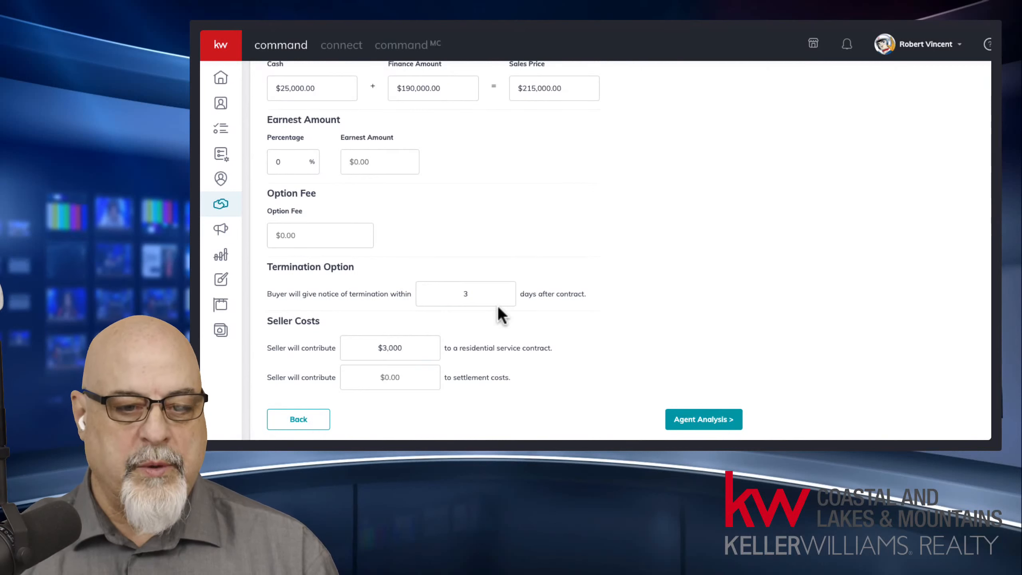
key(Tab)
text(1000)
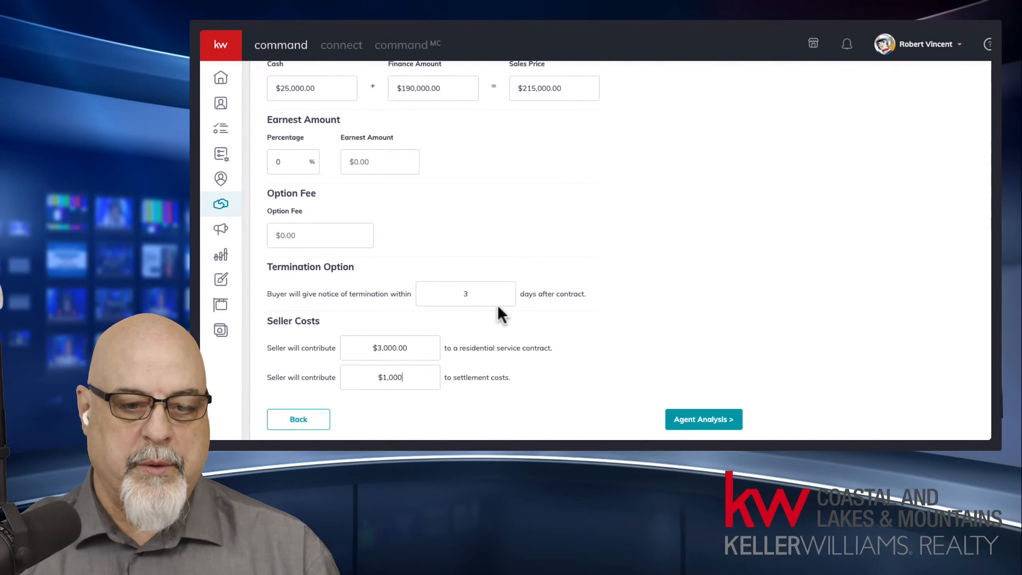
click(688, 421)
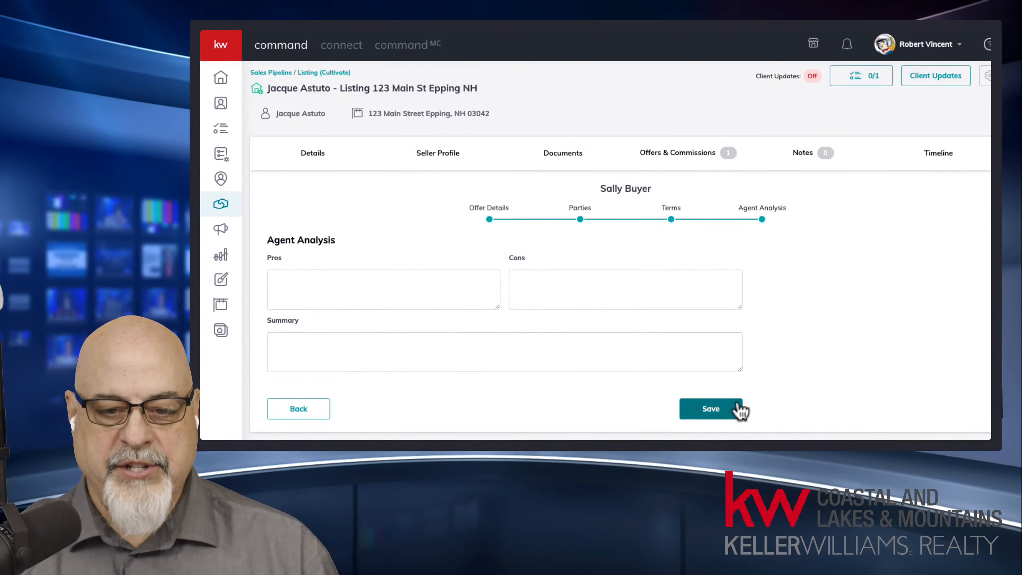
Step: Step through the second offer's Pros, Cons and Summary fields and save it
click(470, 293)
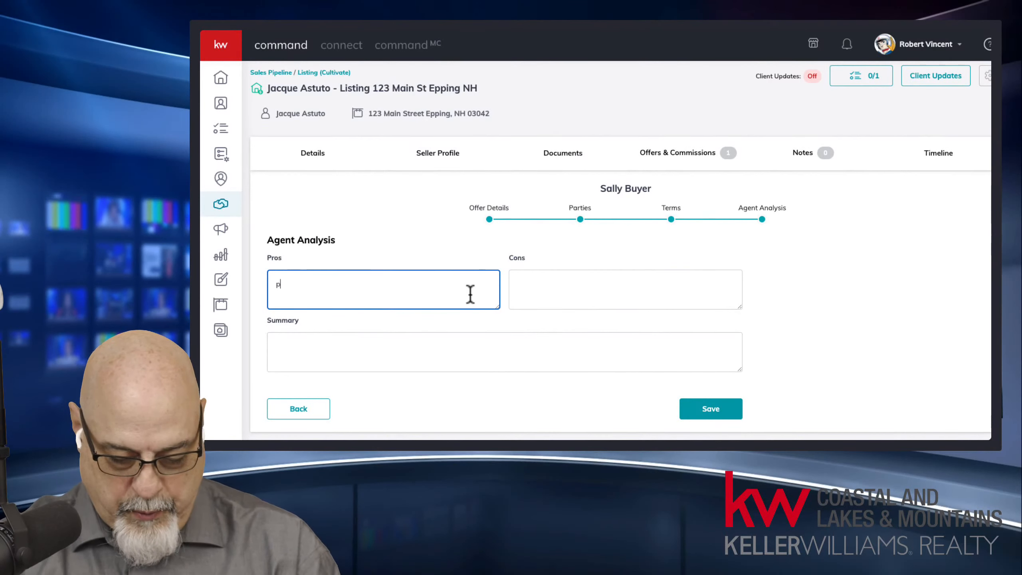
key(Tab)
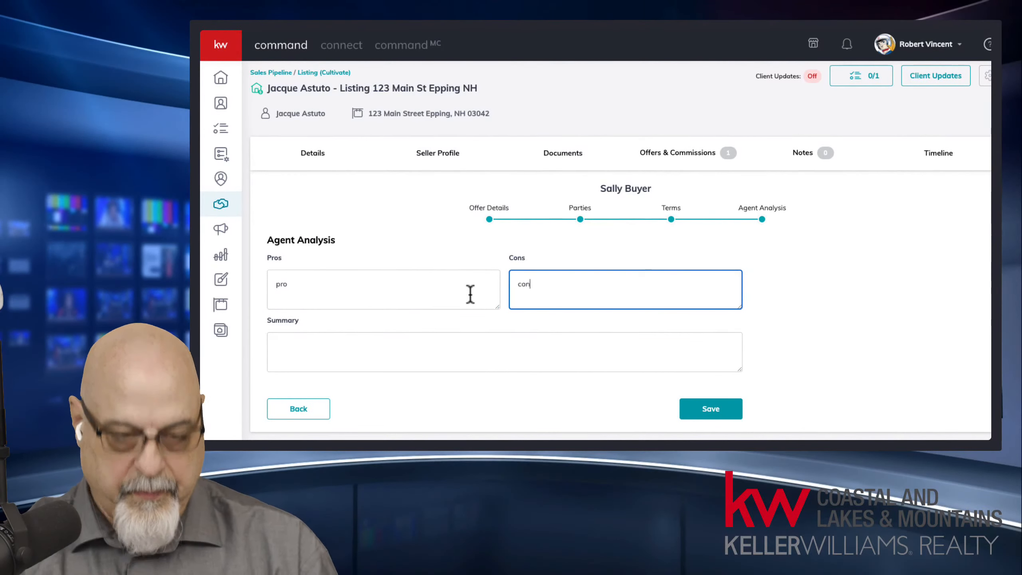
click(380, 347)
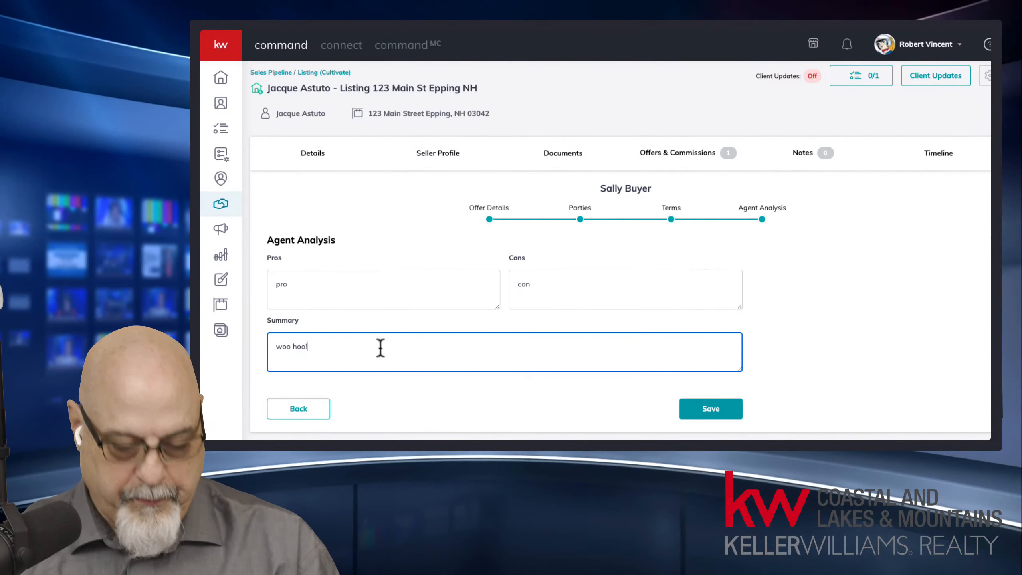
click(720, 411)
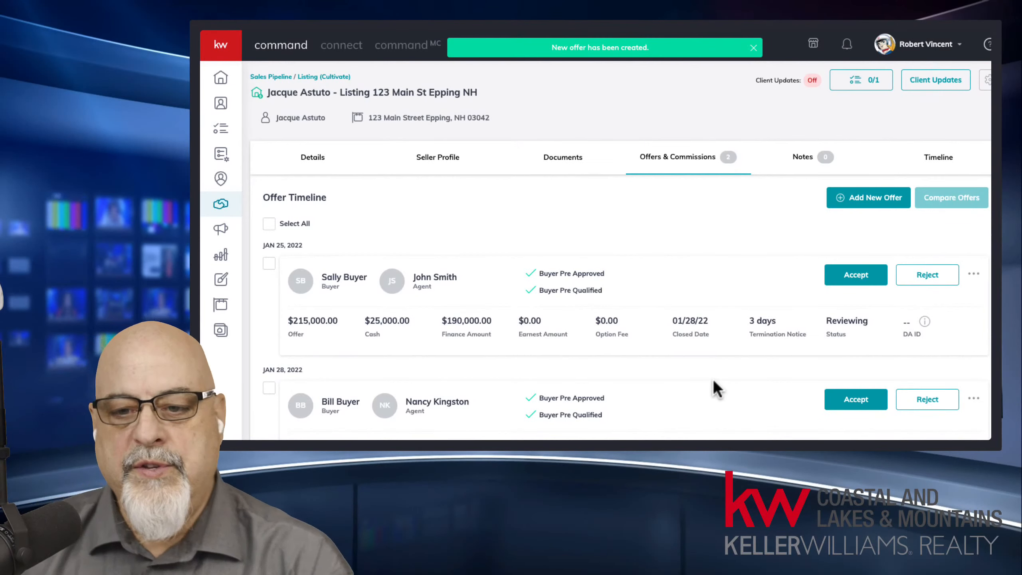
scroll(620, 282, down, 2)
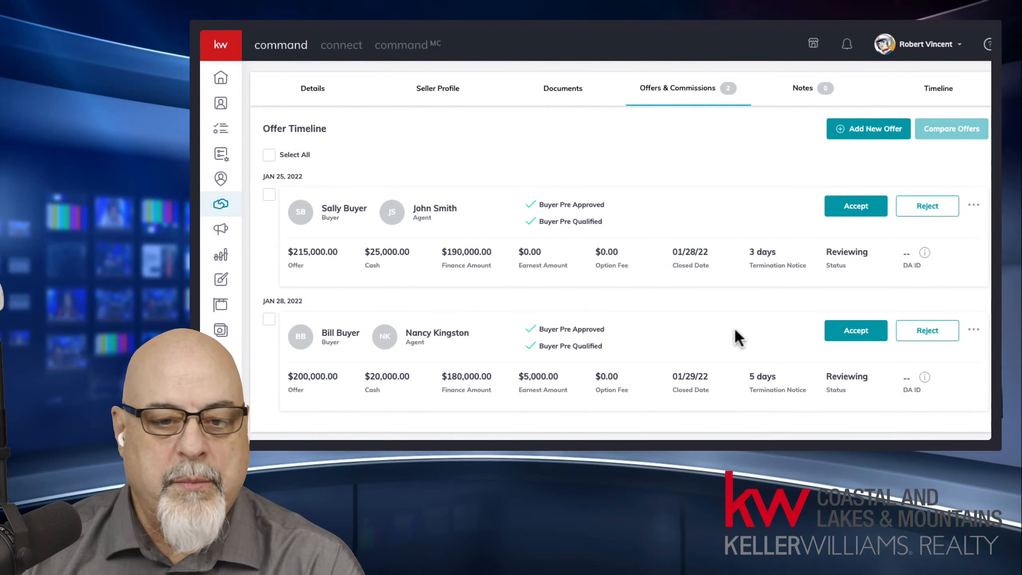
drag(442, 251, 486, 252)
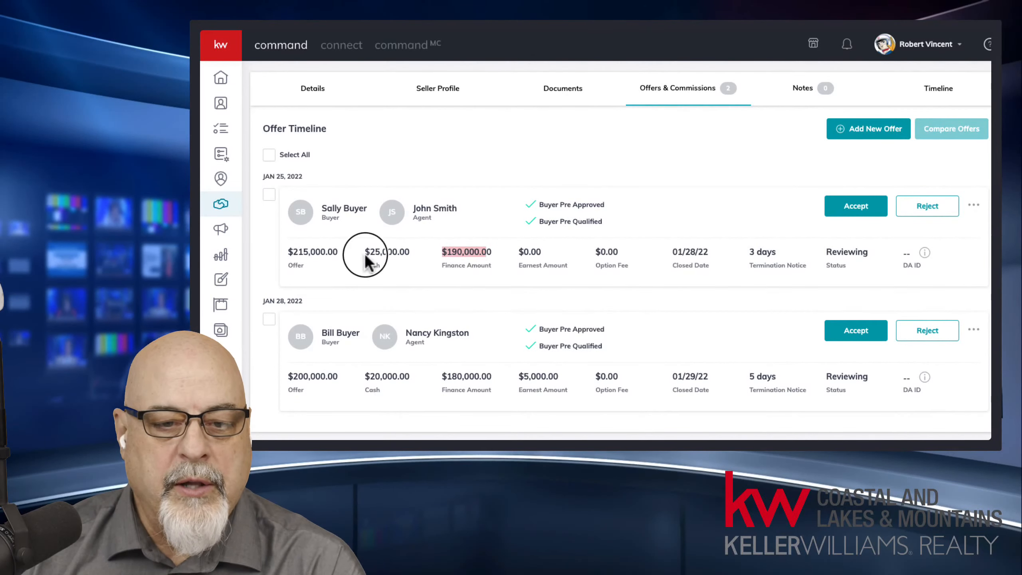
drag(365, 251, 409, 252)
drag(287, 252, 346, 261)
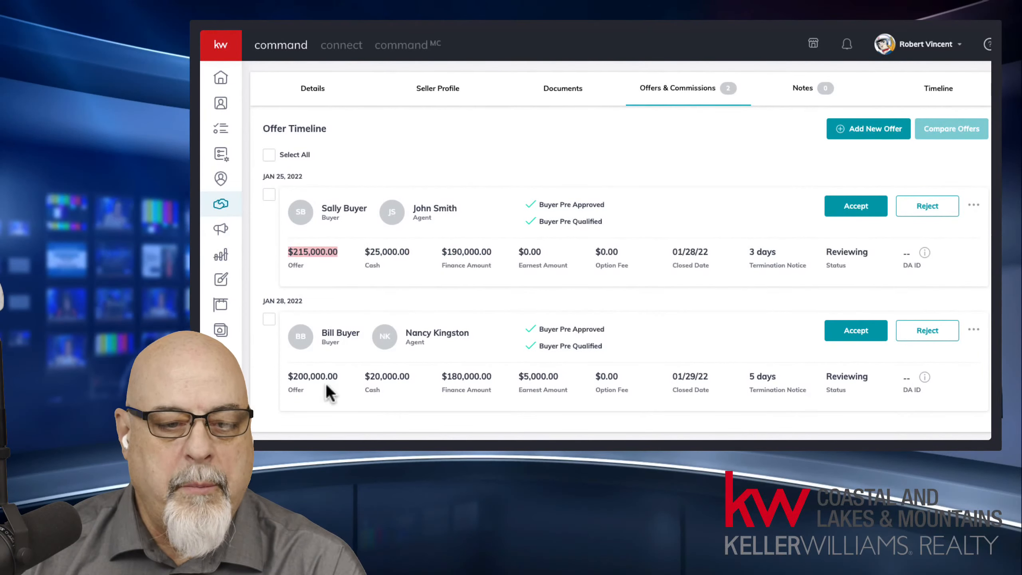
drag(287, 376, 342, 376)
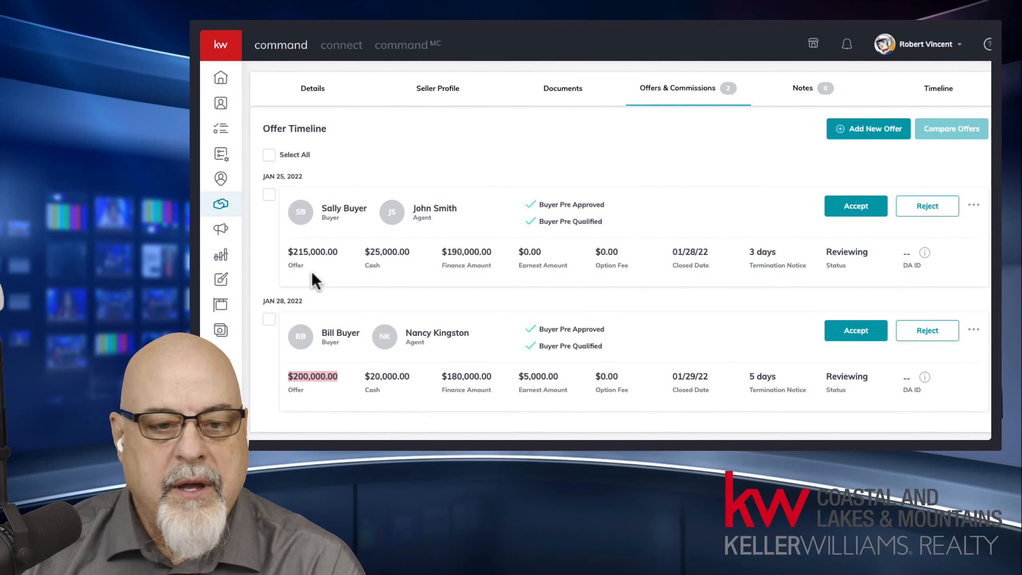
click(269, 155)
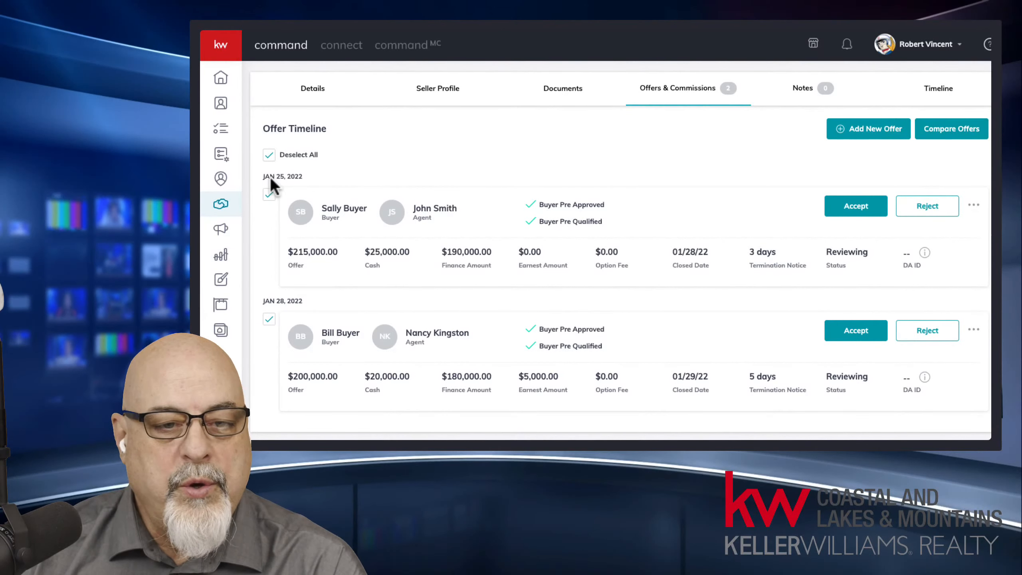
click(268, 156)
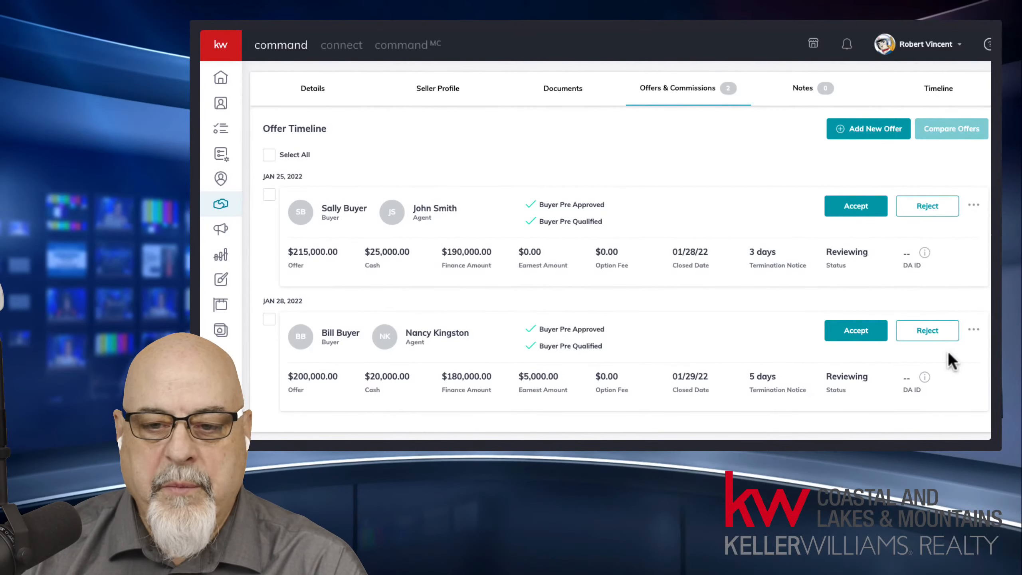
click(975, 207)
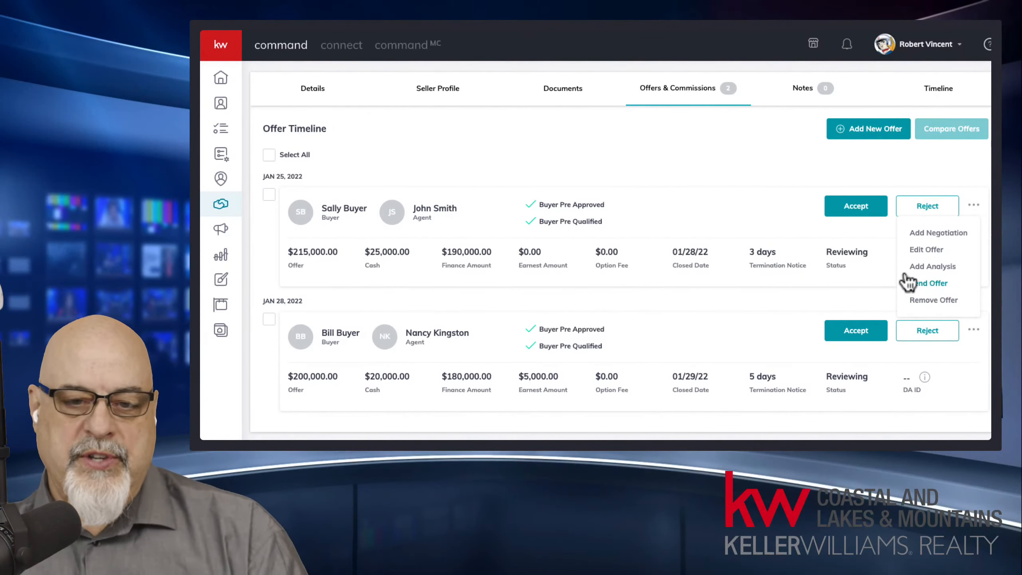
Step: Choose Send Offer from the $215,000 offer's actions menu
click(973, 206)
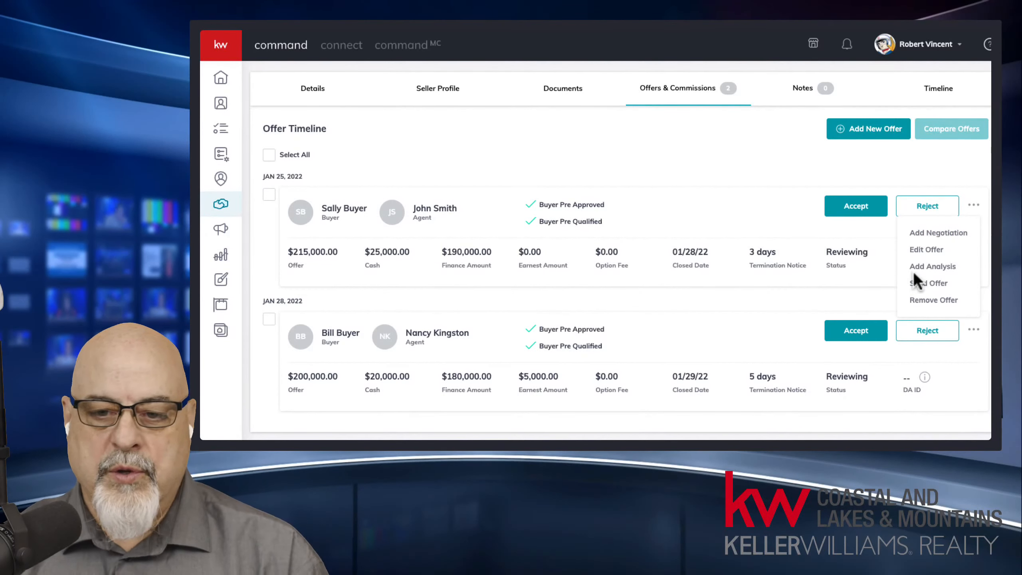
click(923, 284)
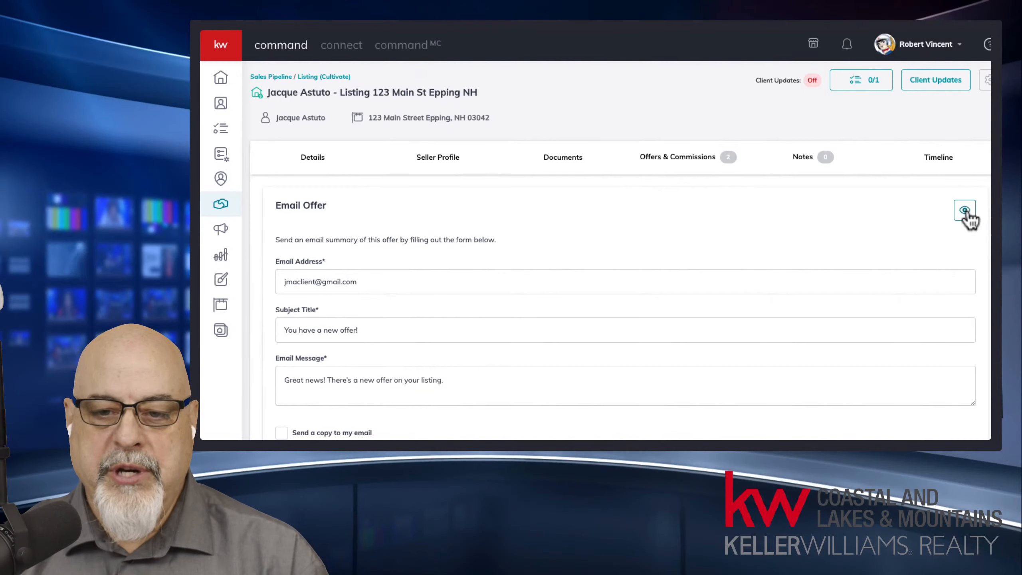
click(965, 210)
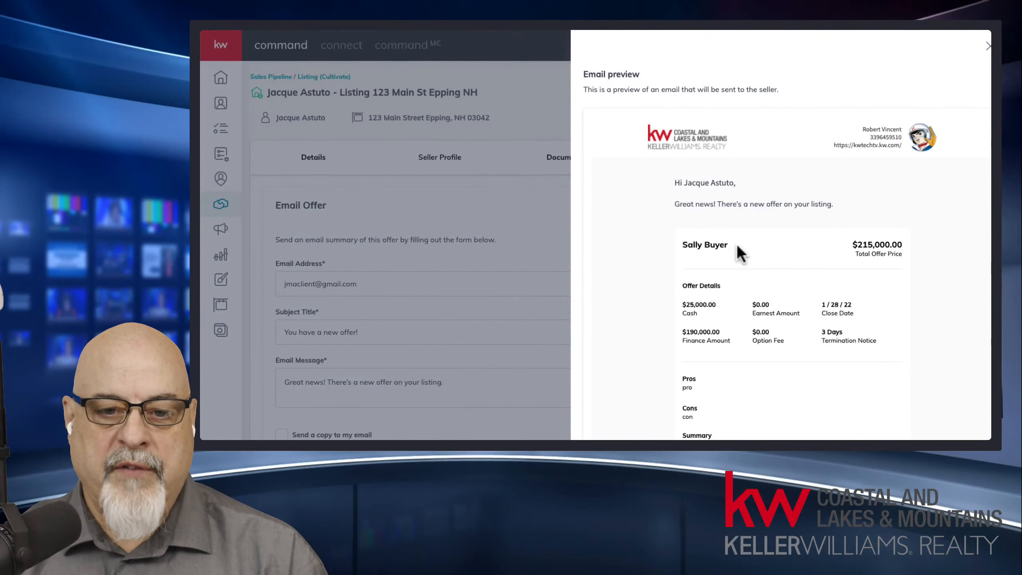
drag(681, 245, 736, 244)
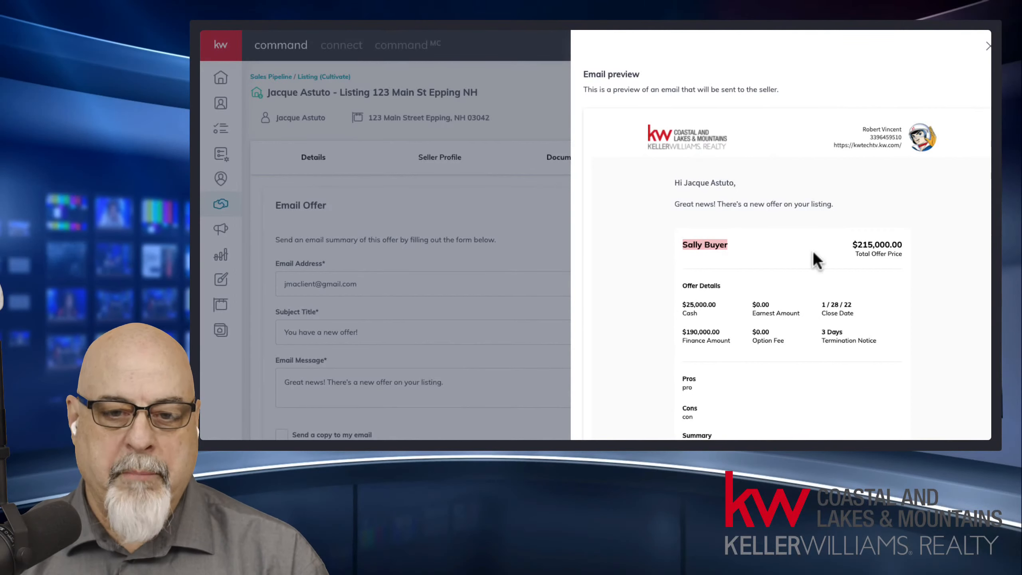
scroll(812, 253, down, 3)
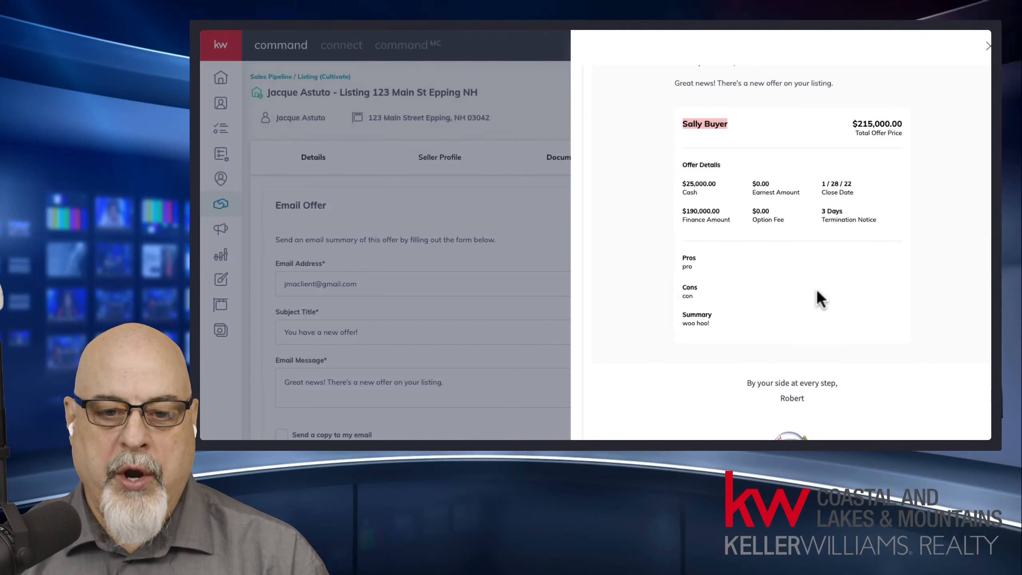
scroll(817, 297, up, 3)
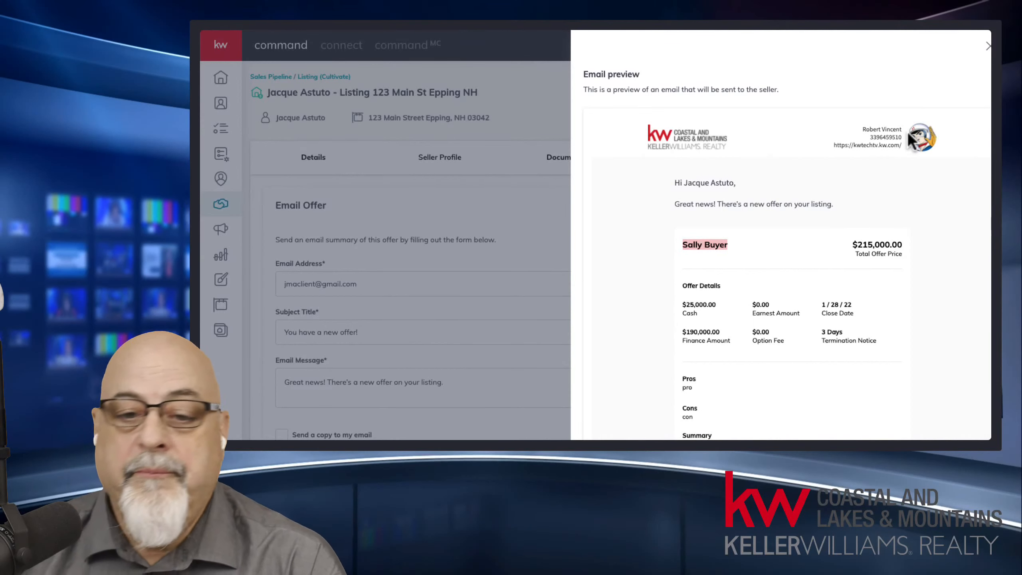
drag(677, 201, 844, 203)
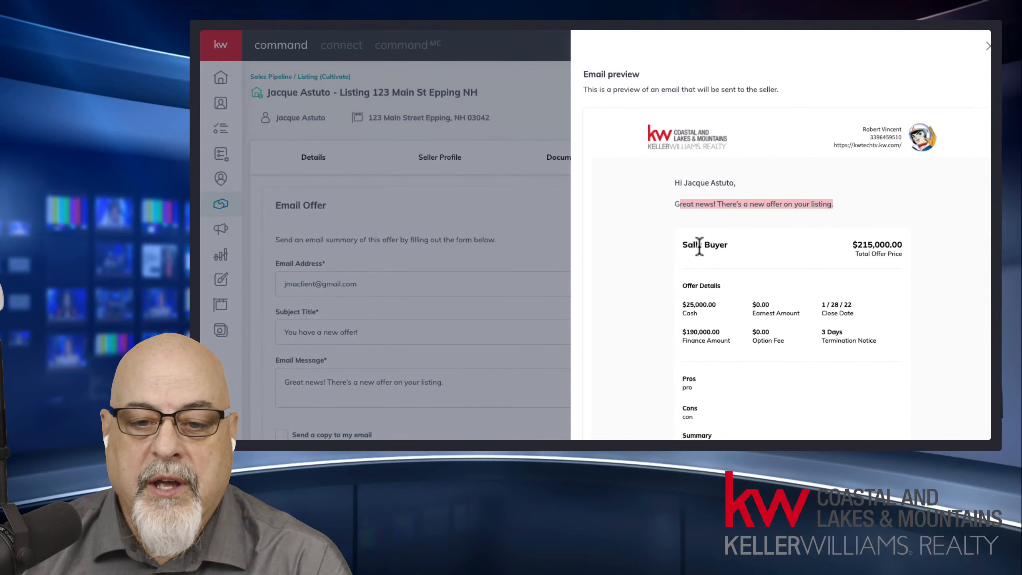
drag(682, 245, 913, 260)
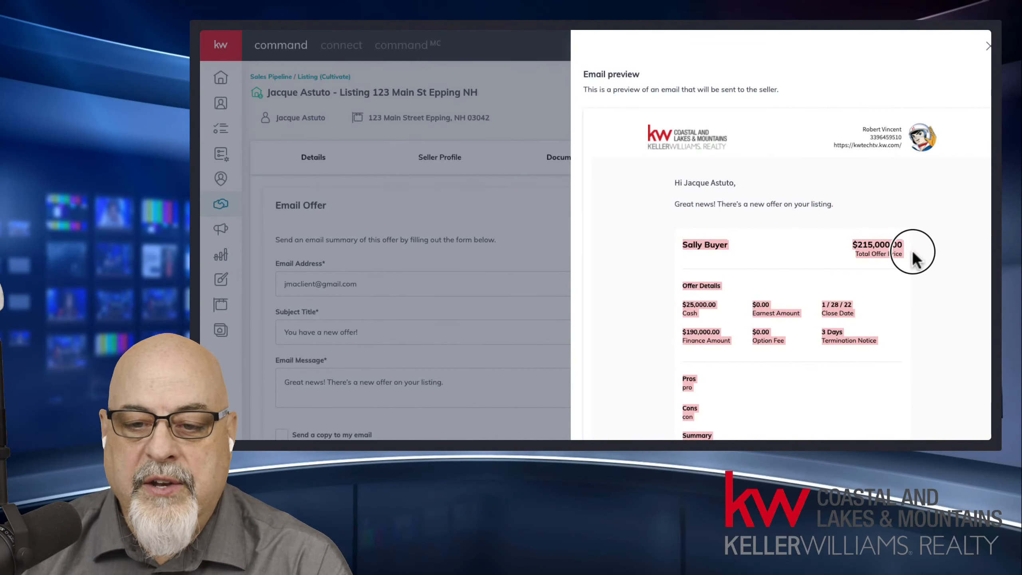
scroll(943, 208, down, 5)
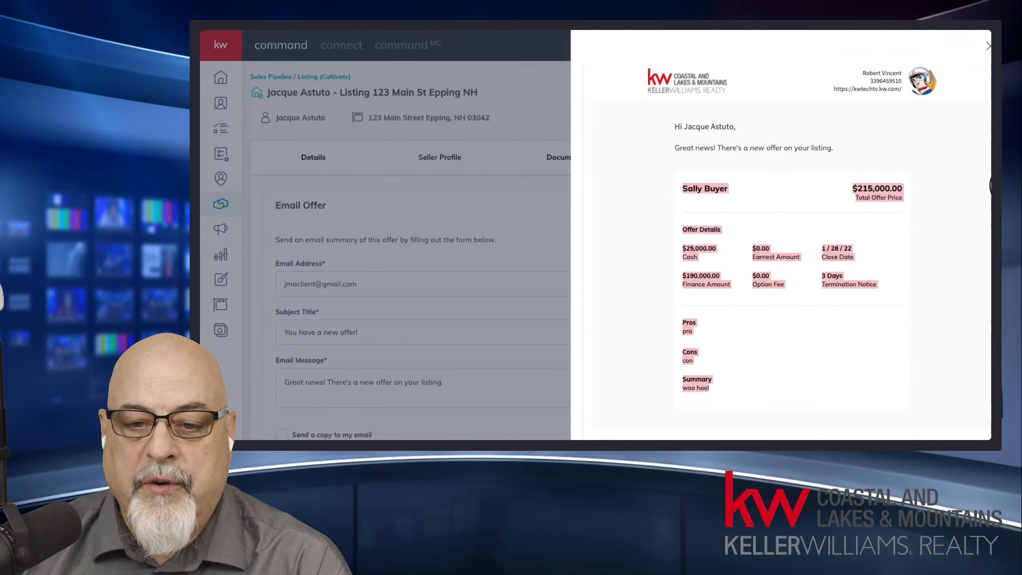
click(741, 132)
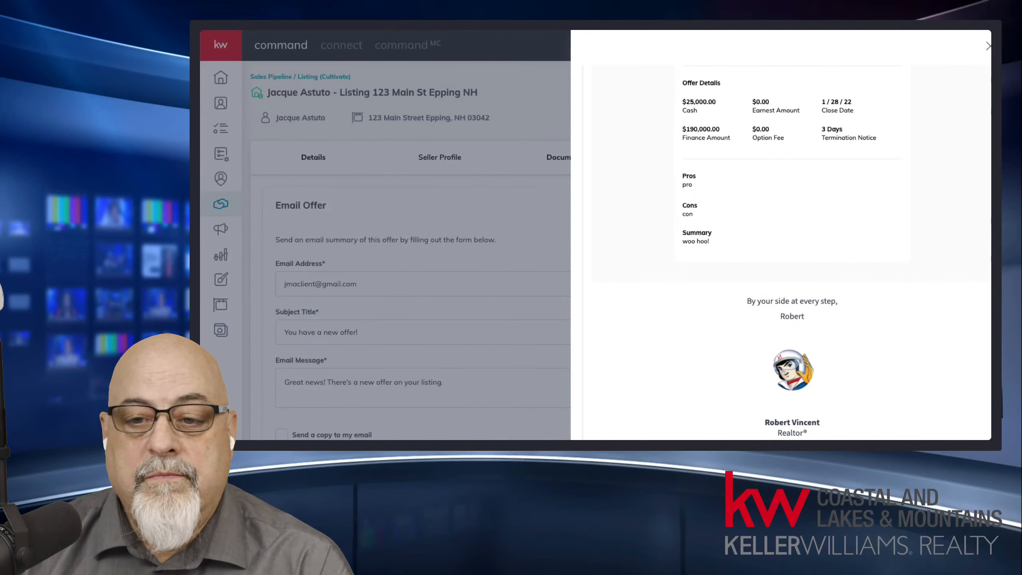
scroll(849, 238, up, 4)
scroll(849, 239, up, 2)
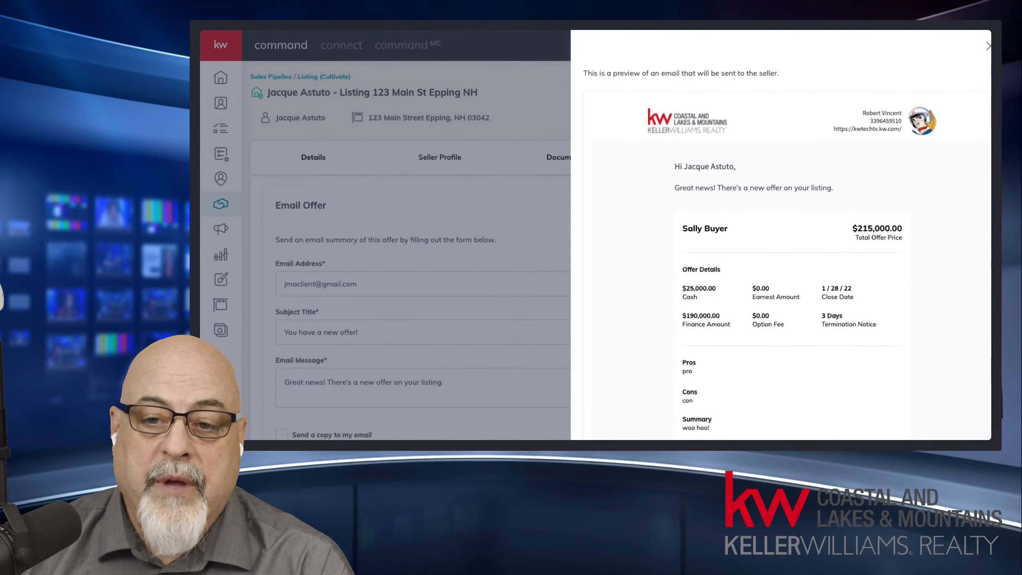
click(988, 47)
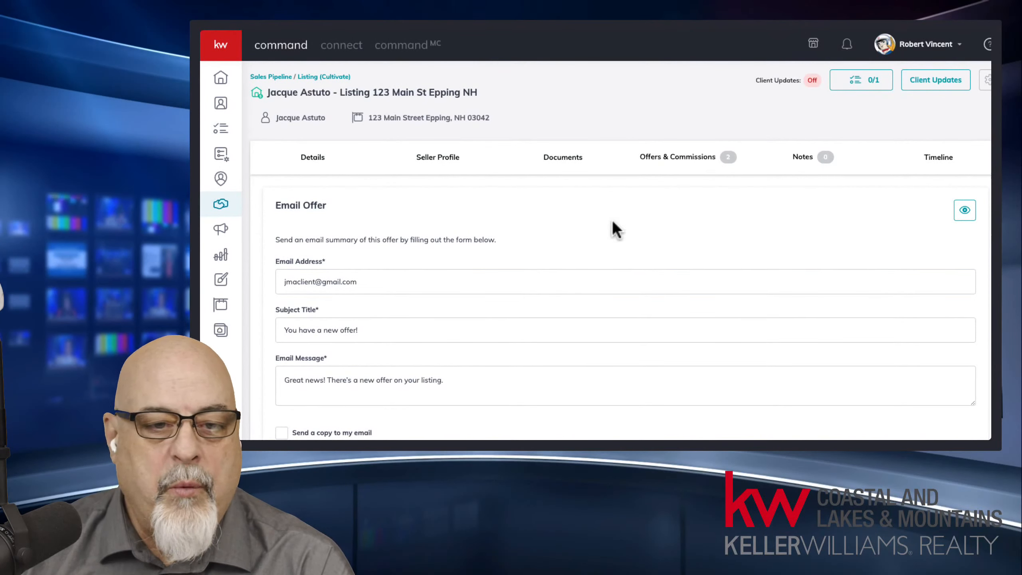
Step: Select both offers on Offers & Commissions and compare the $215,000 and $200,000 offers
click(698, 169)
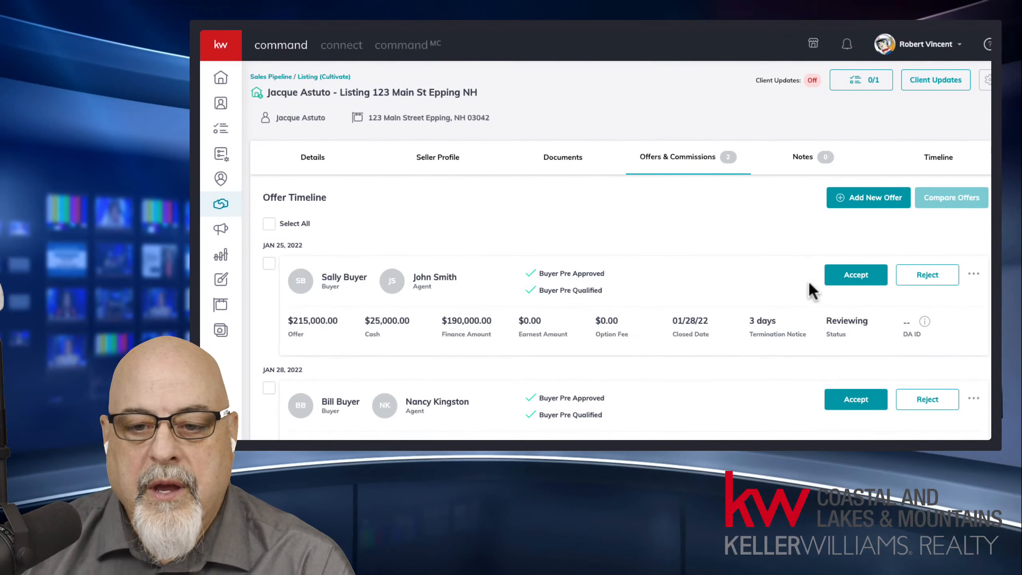
click(269, 225)
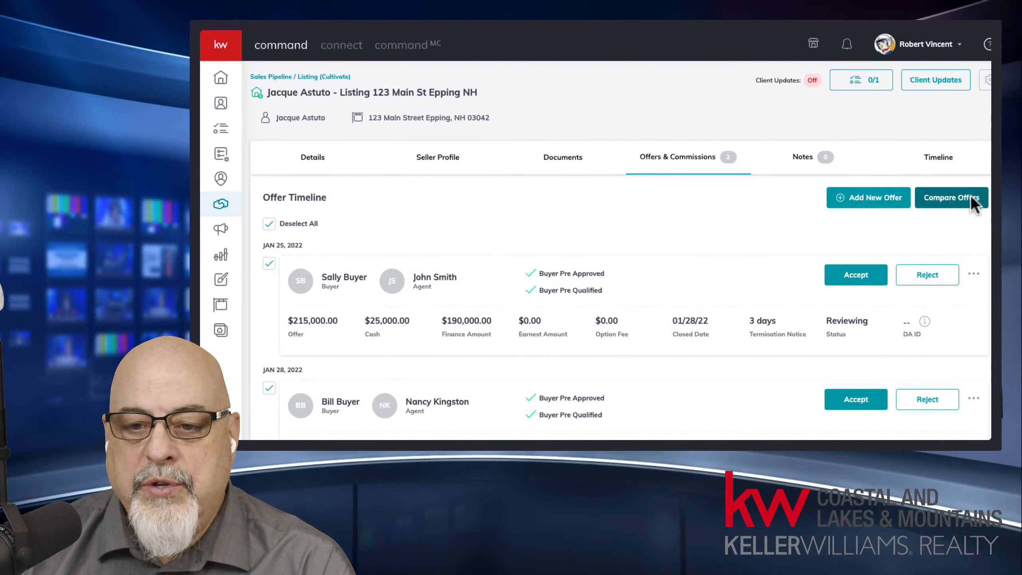
click(973, 205)
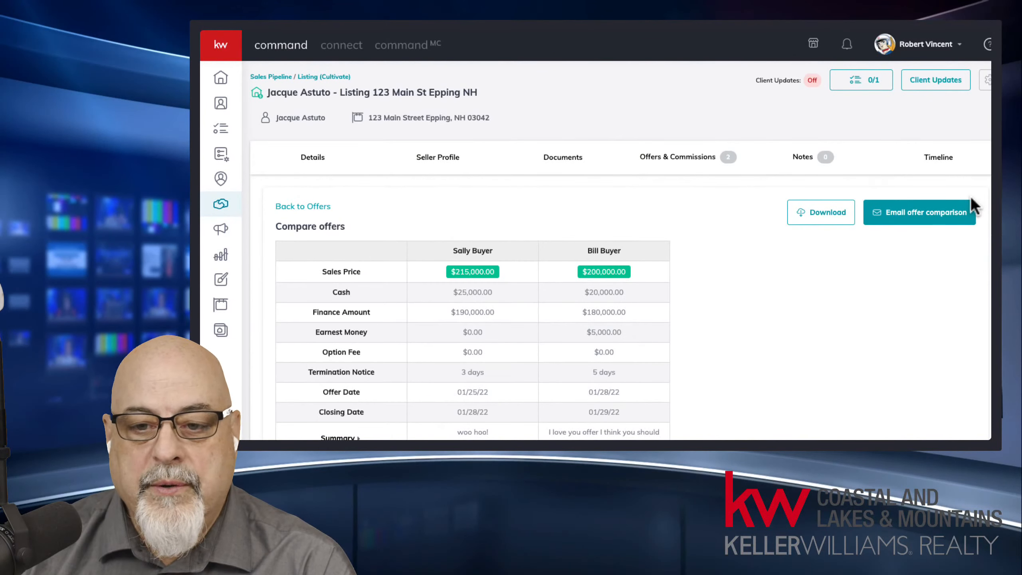
scroll(598, 203, down, 3)
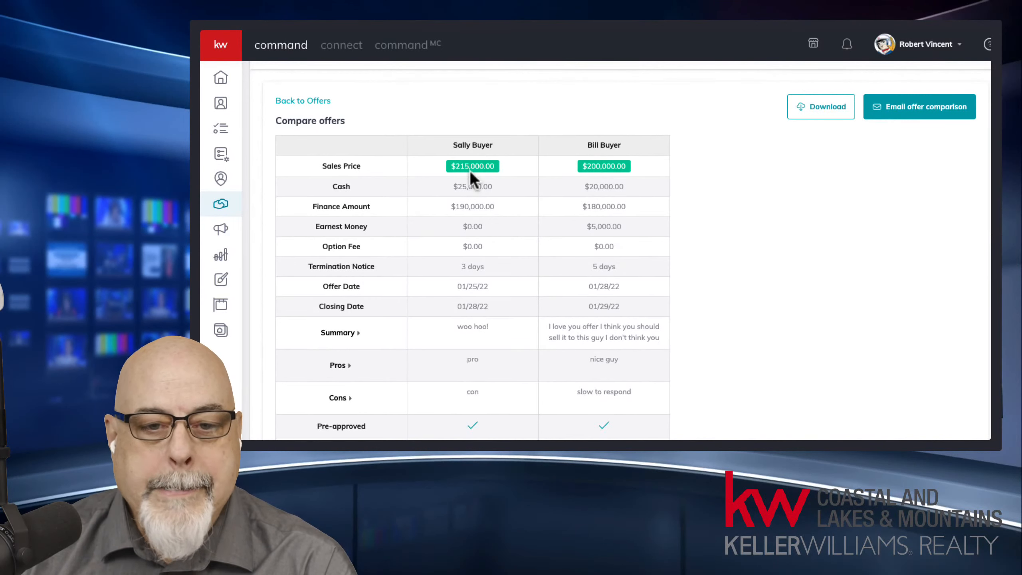
drag(456, 149, 498, 145)
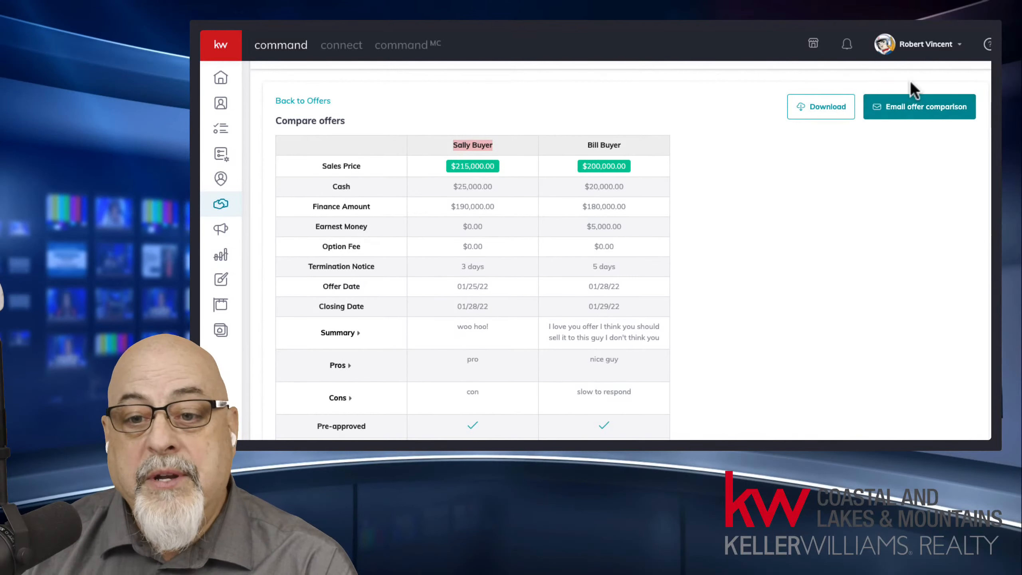
click(934, 108)
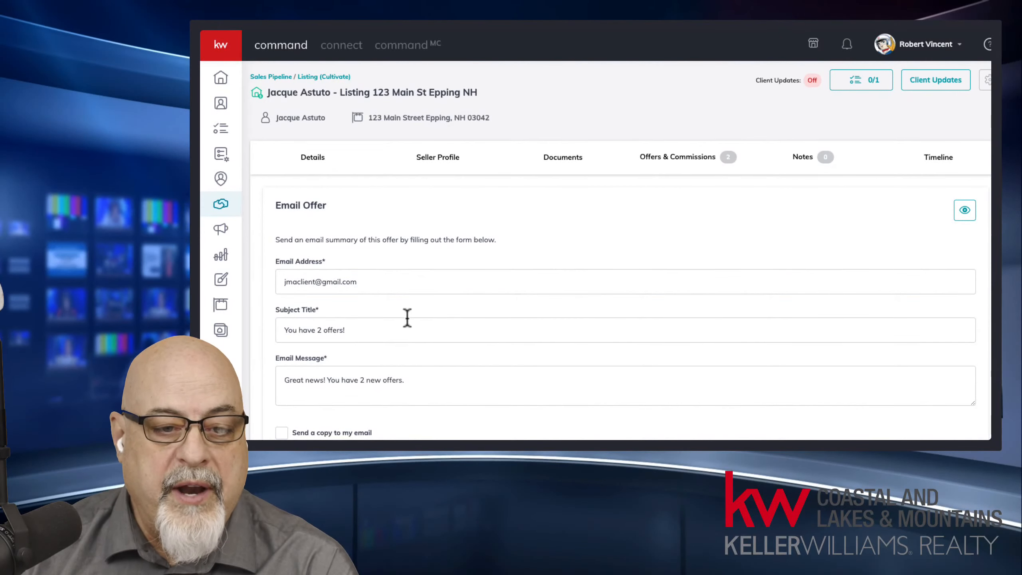
scroll(401, 319, down, 1)
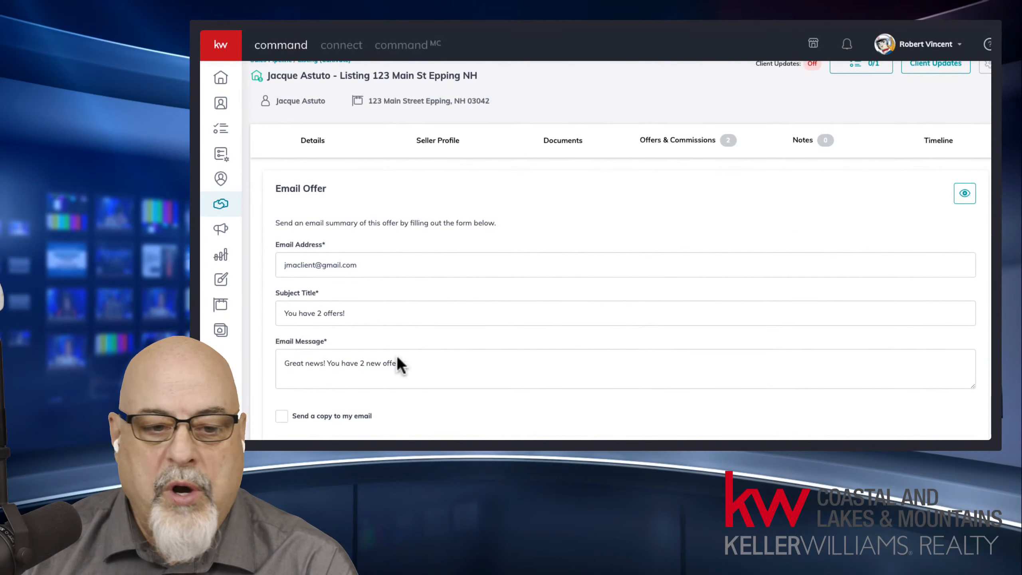
scroll(396, 354, down, 3)
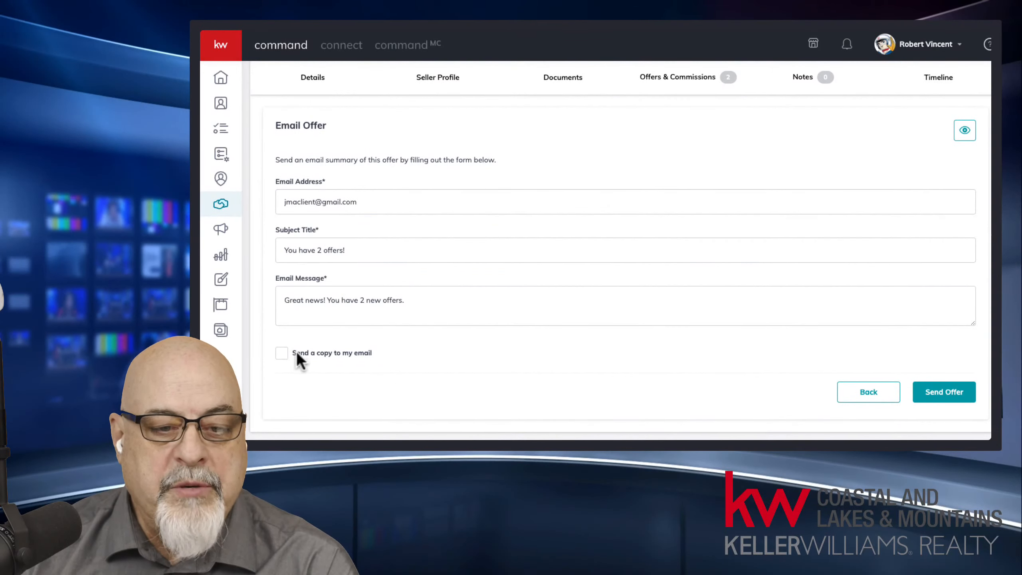
scroll(553, 309, up, 3)
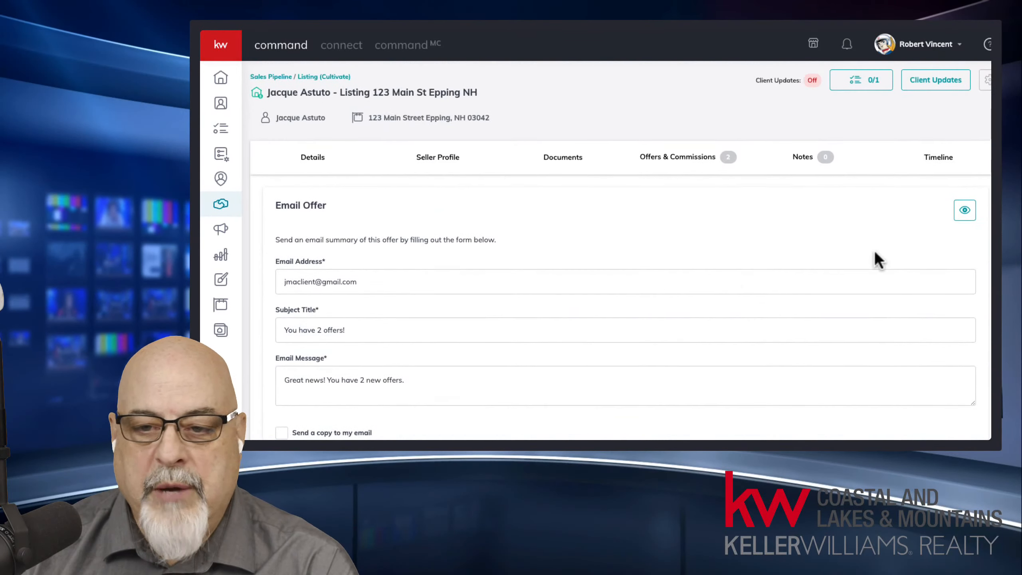
click(964, 211)
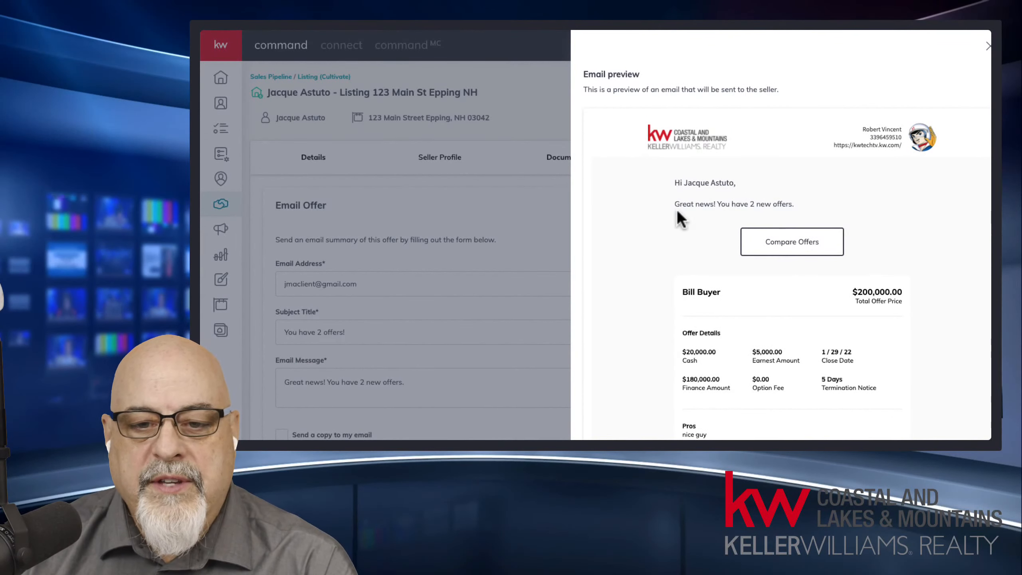
drag(699, 201, 812, 209)
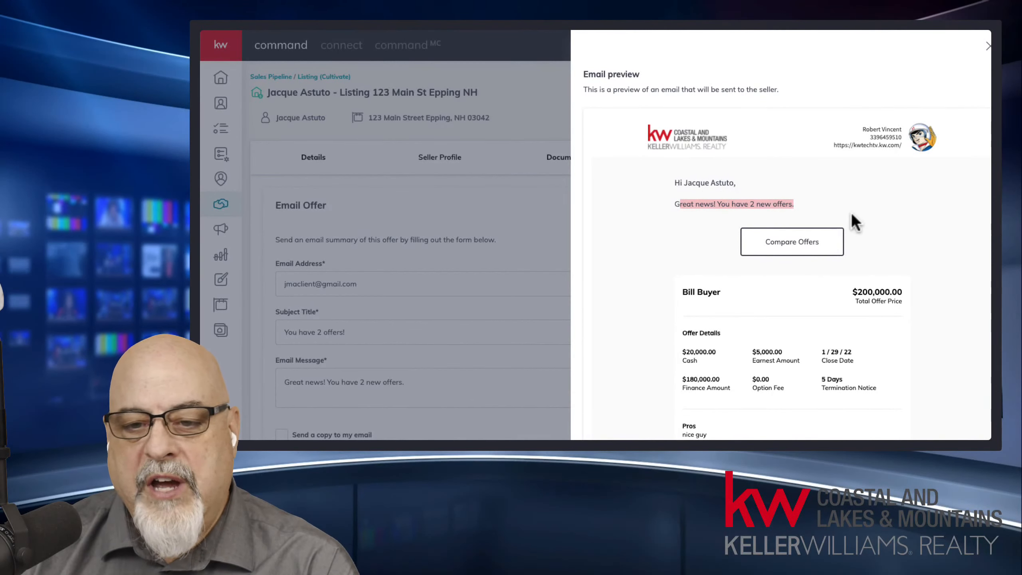
click(875, 189)
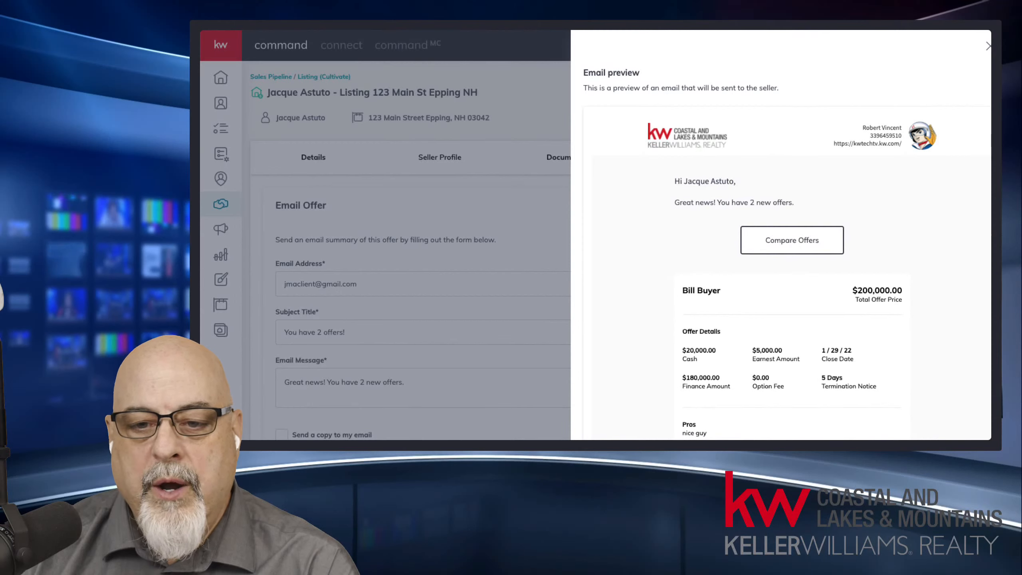
scroll(800, 121, down, 3)
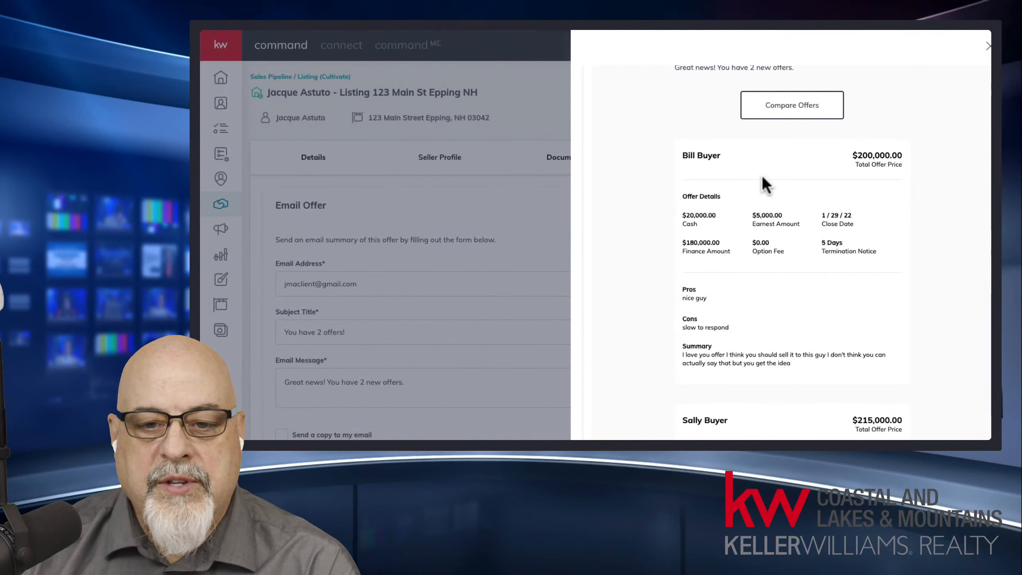
scroll(791, 241, down, 5)
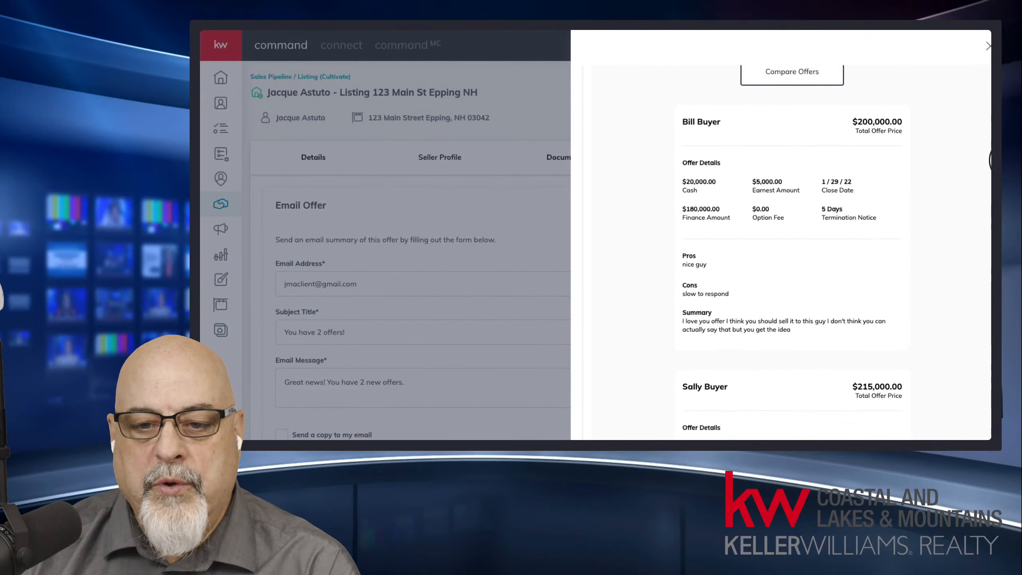
scroll(791, 242, down, 2)
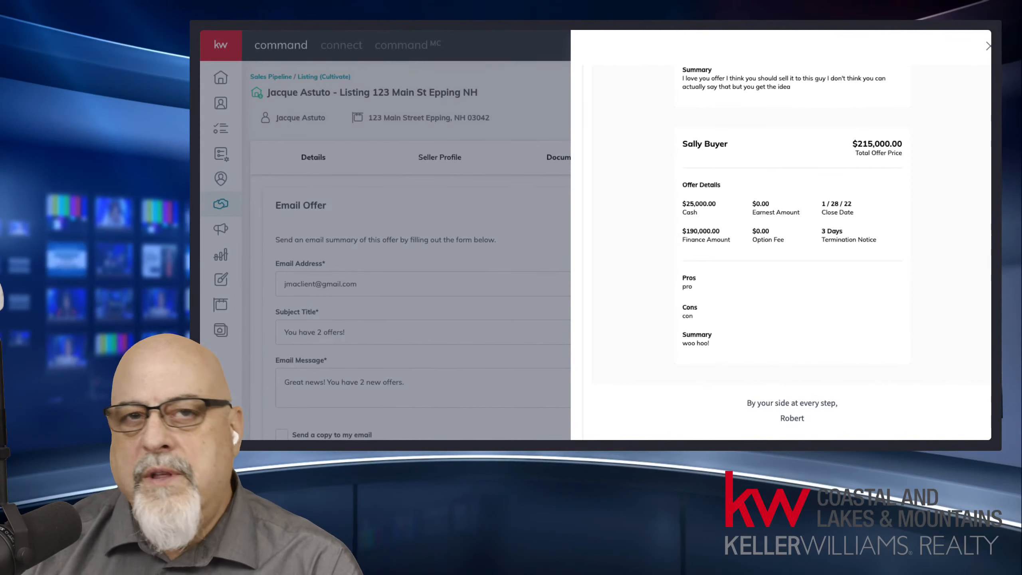
scroll(792, 250, down, 1)
scroll(792, 250, up, 5)
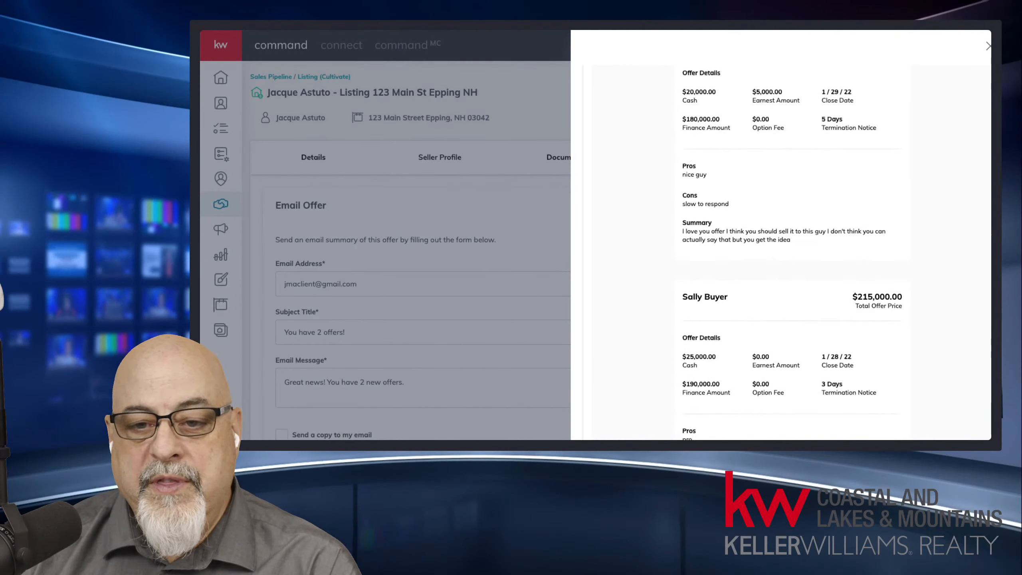
scroll(791, 249, up, 1)
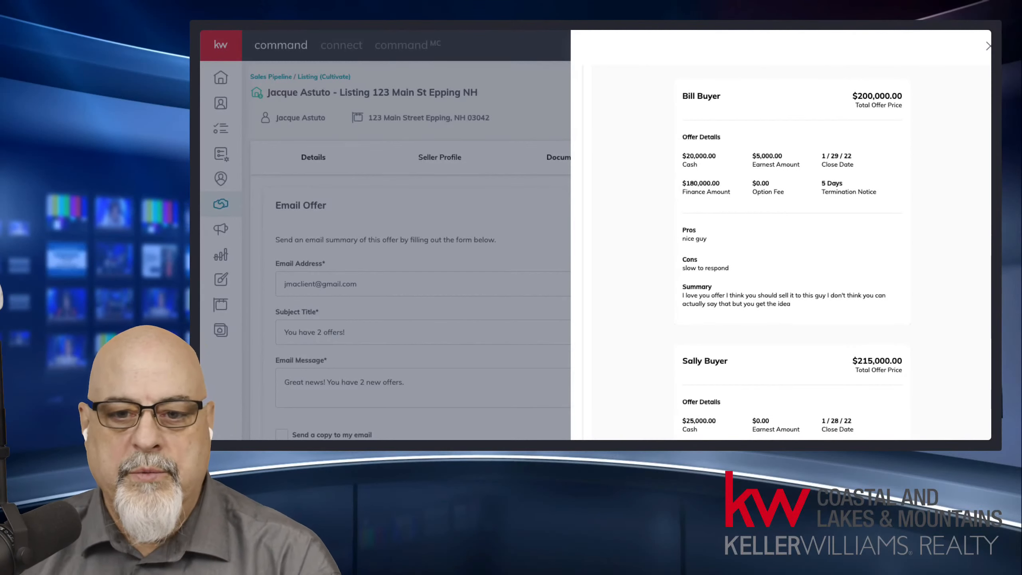
click(707, 154)
drag(715, 157, 682, 136)
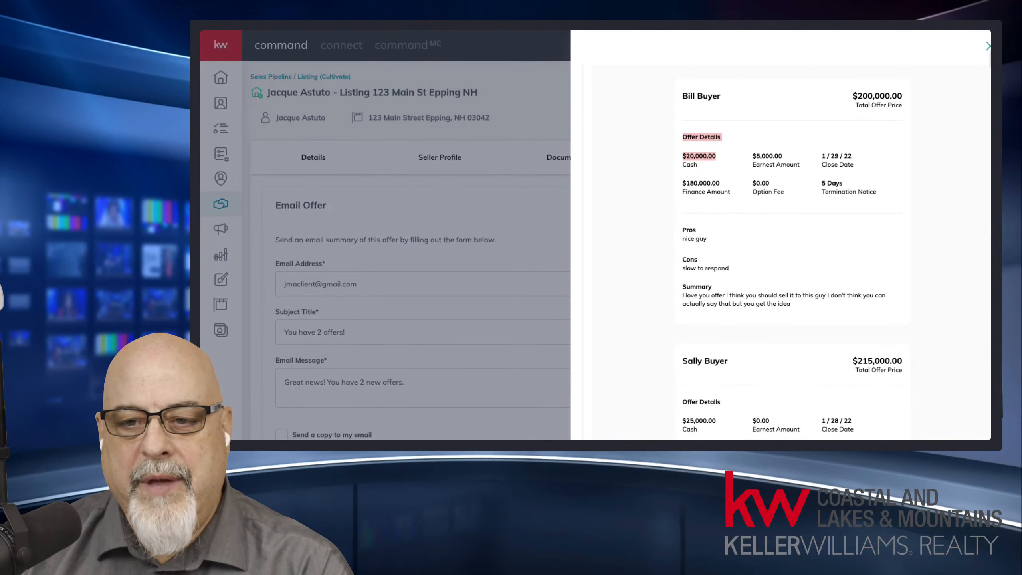
click(988, 47)
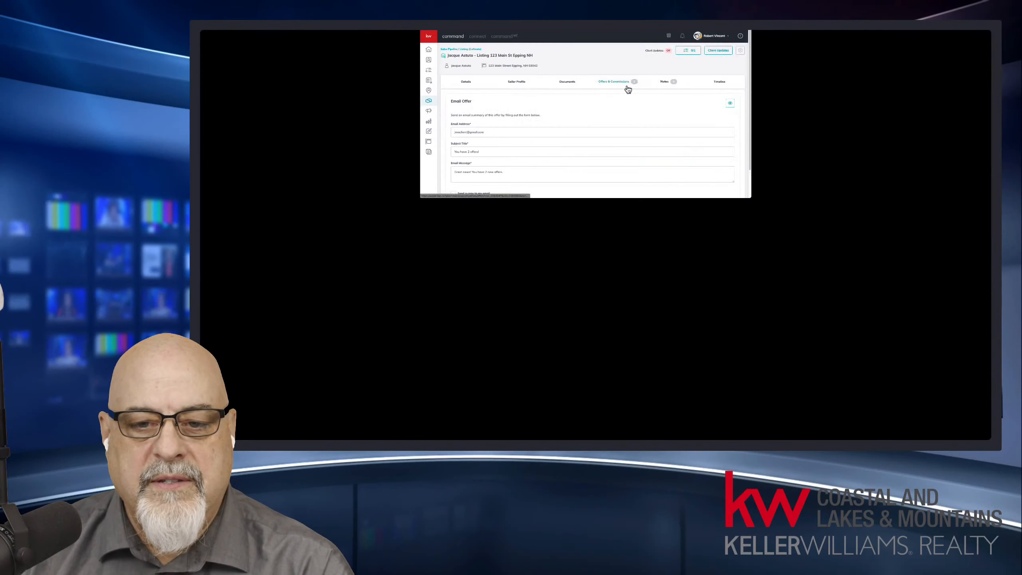
Step: Select both buyers' offers again and review the full $215,000 vs $200,000 comparison table
click(626, 87)
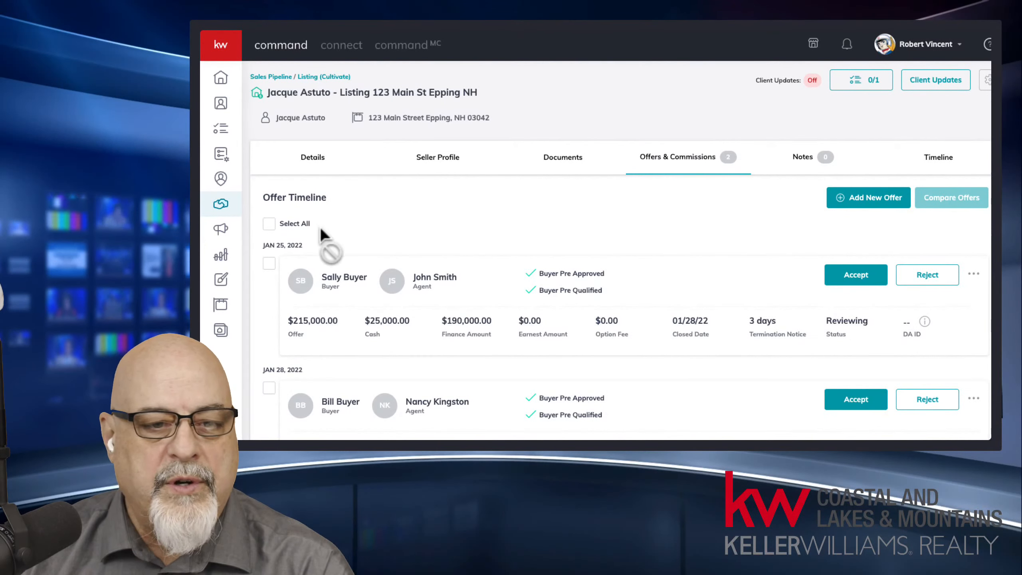
click(270, 224)
click(953, 205)
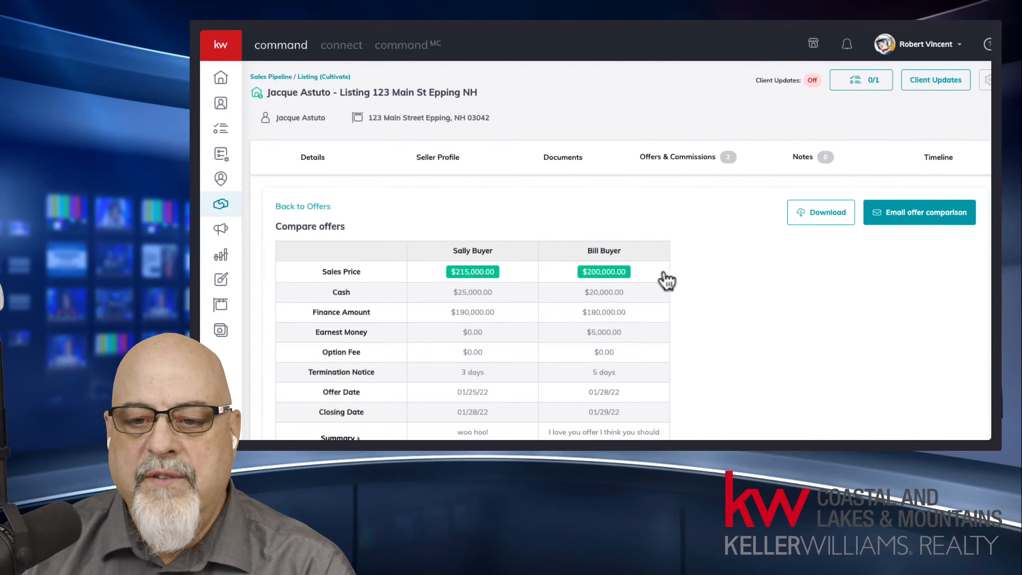
scroll(601, 290, down, 5)
scroll(593, 294, up, 2)
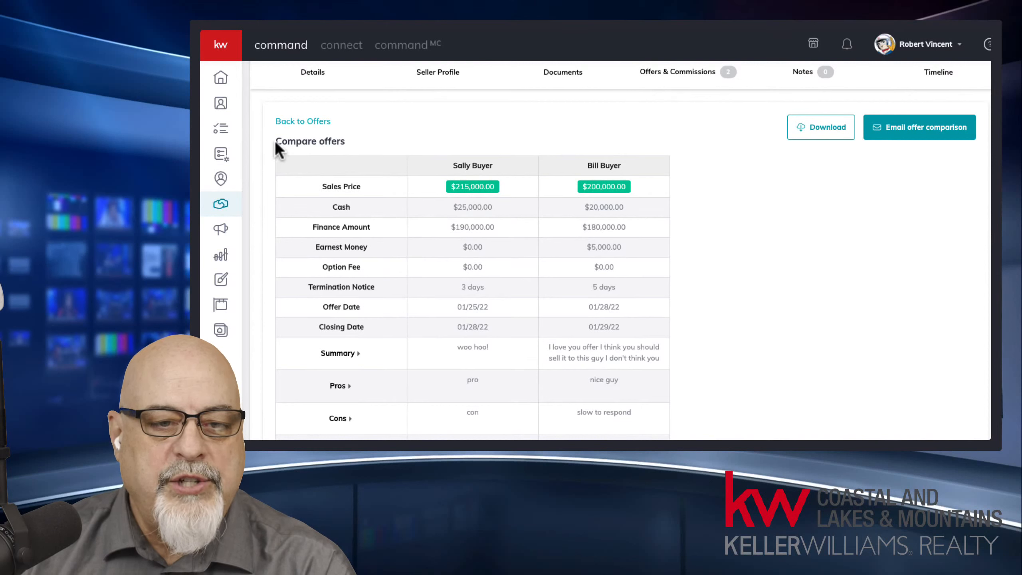
drag(275, 142, 674, 410)
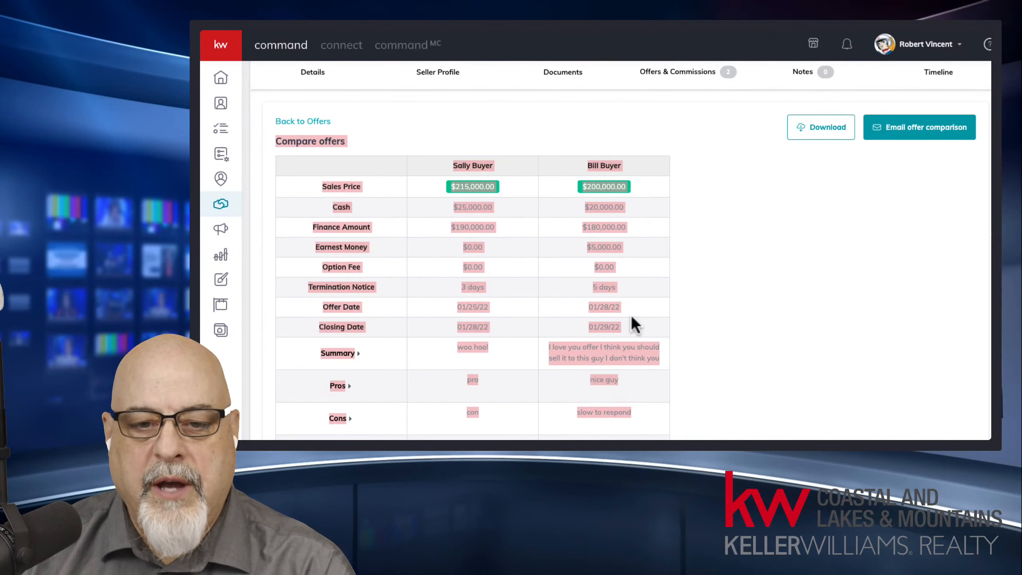
click(468, 247)
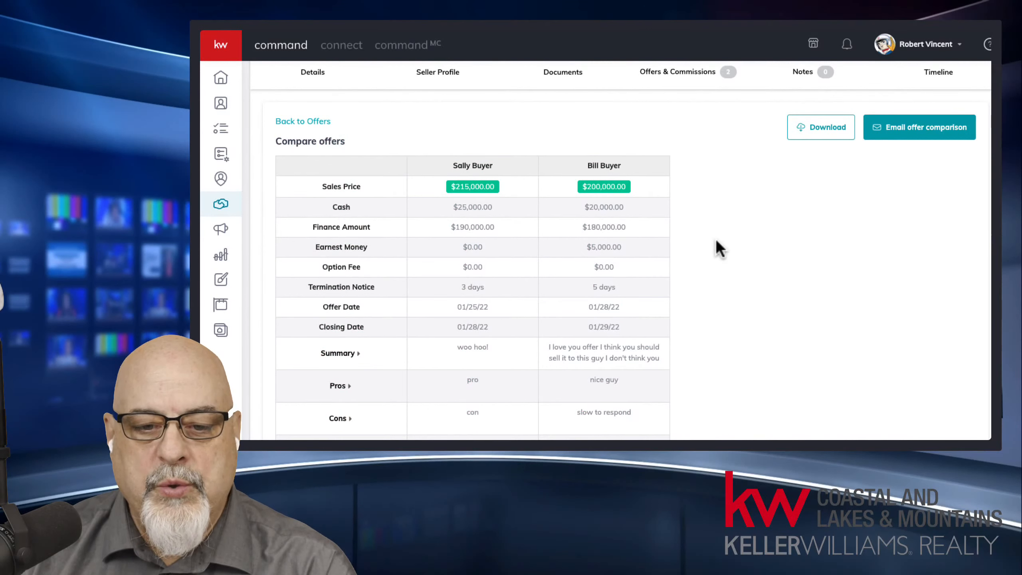
scroll(730, 305, down, 2)
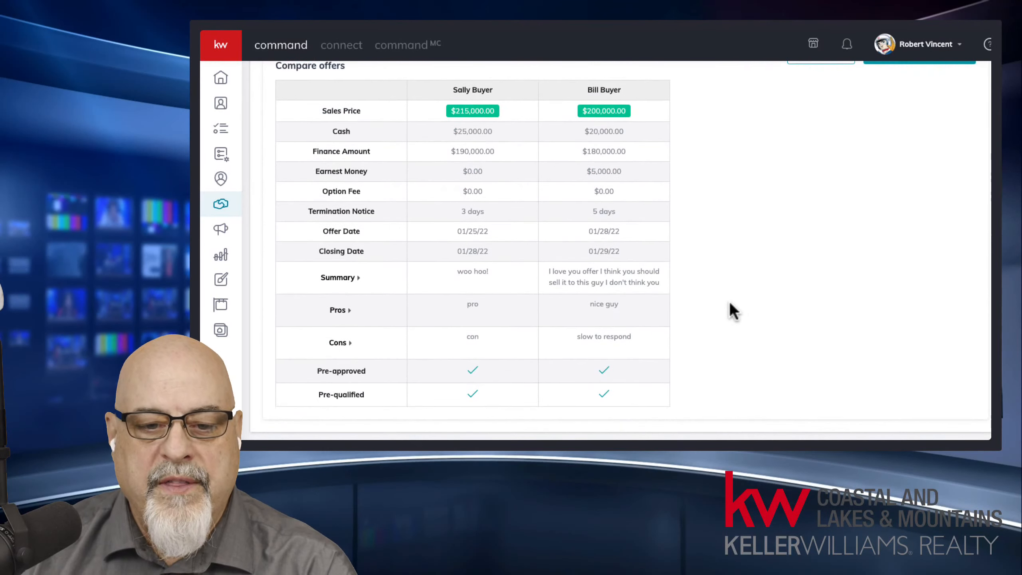
scroll(730, 305, up, 4)
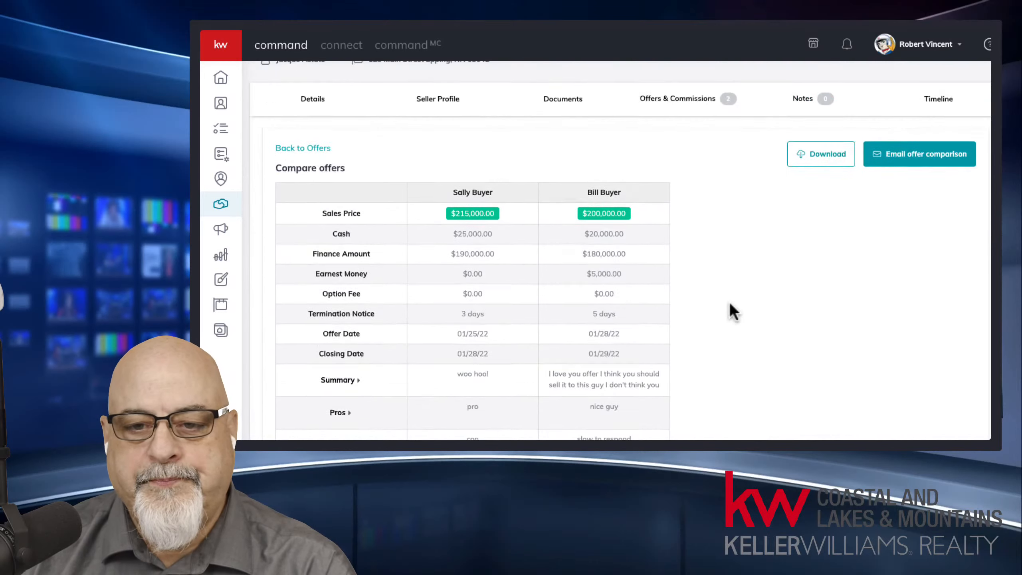
Step: Download the offer comparison as a one-page PDF, view it, then close it
click(823, 211)
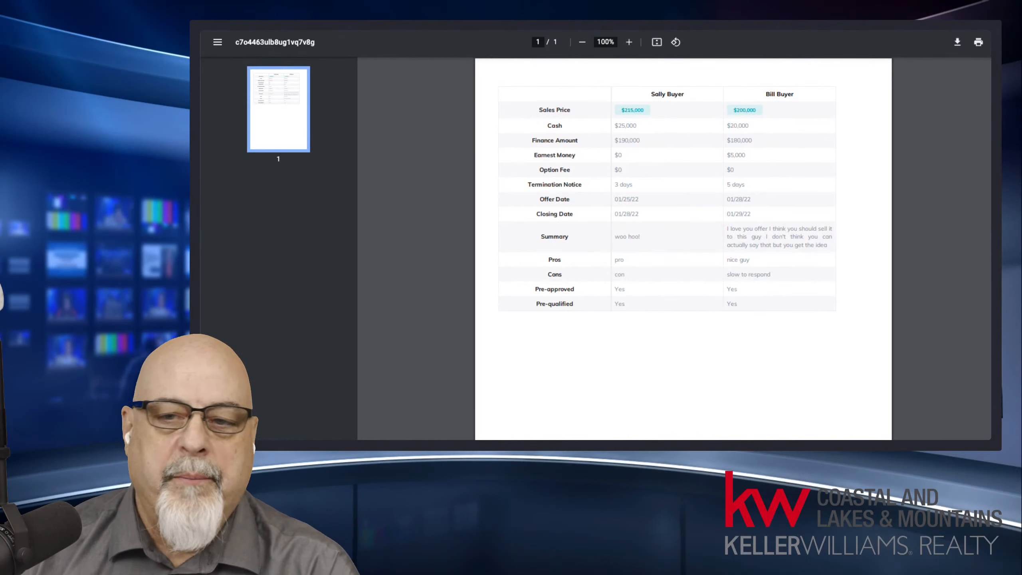
click(483, 25)
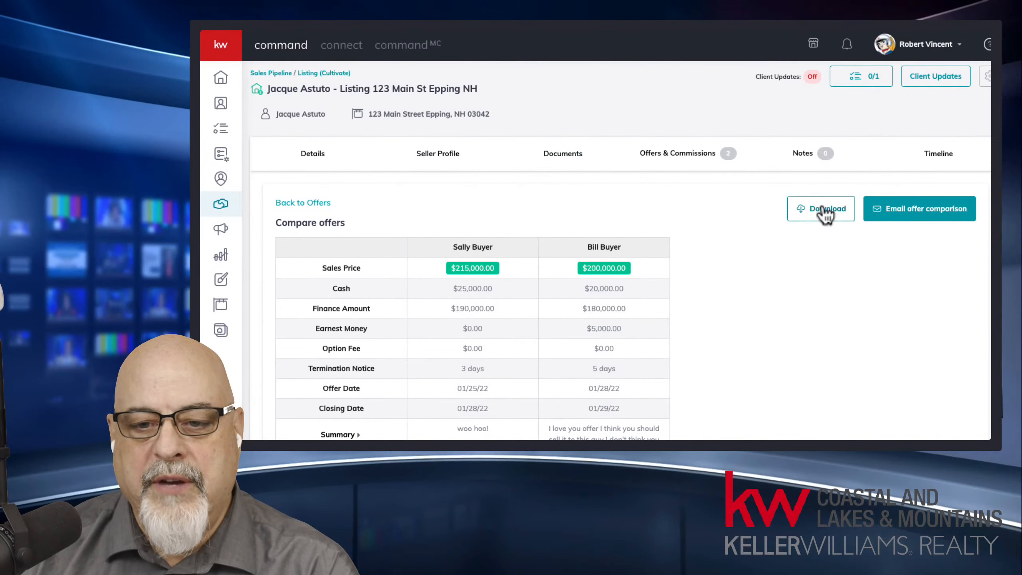
Step: Go back to the Offer Timeline listing the $215,000.00 and $200,000.00 offers
click(701, 155)
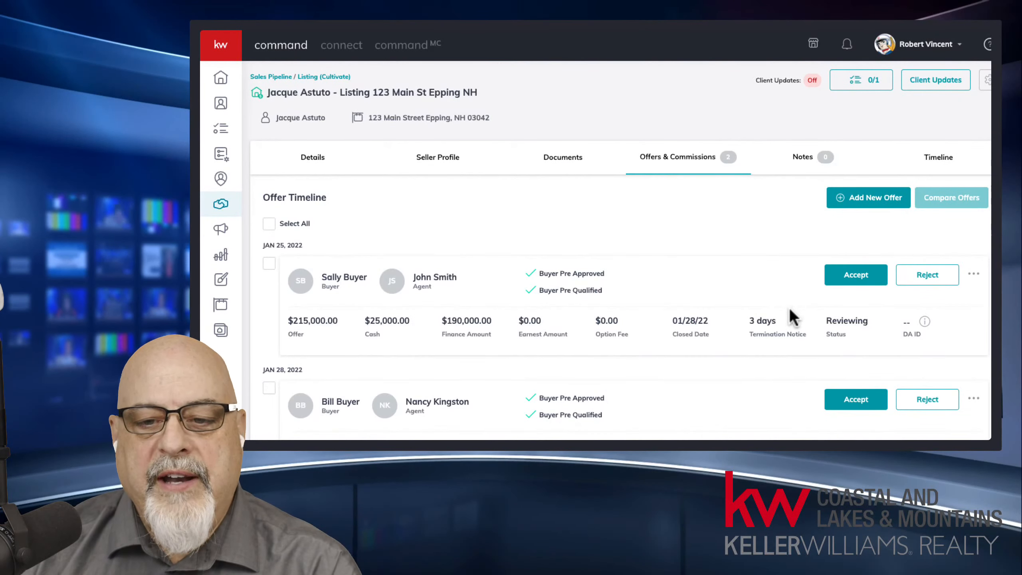
scroll(620, 250, down, 2)
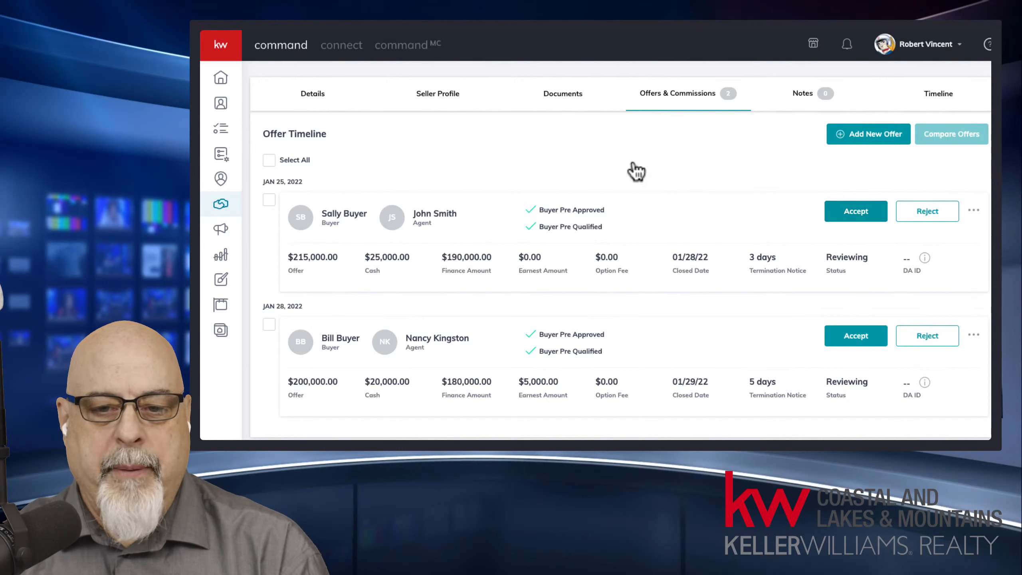
Step: Open the Documents checklist and show its Under Contract stage (0 of 37 uploaded)
click(557, 100)
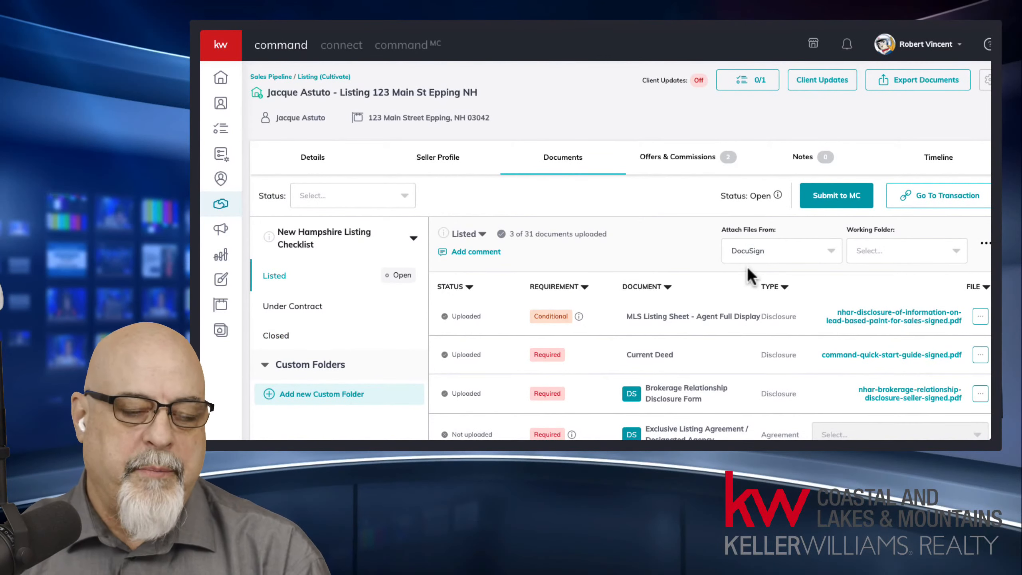
click(295, 309)
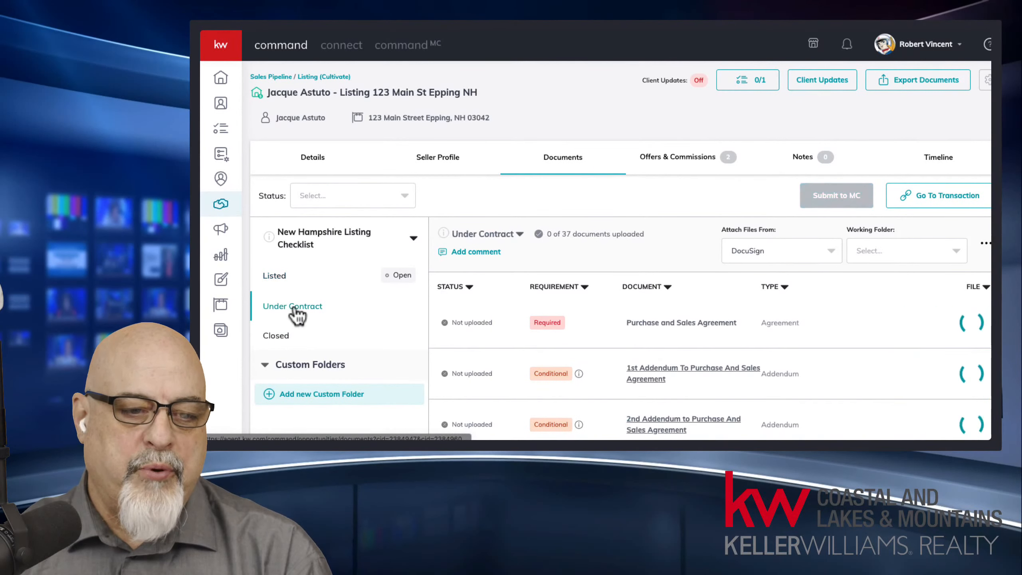
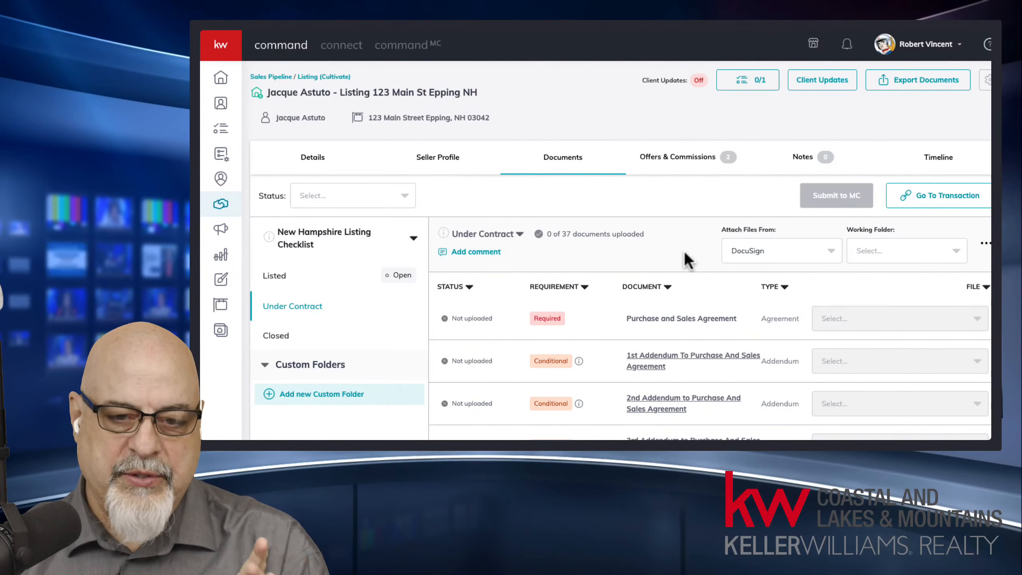
Step: Accept the $215,000.00 offer on the Offers & Commissions timeline
click(683, 165)
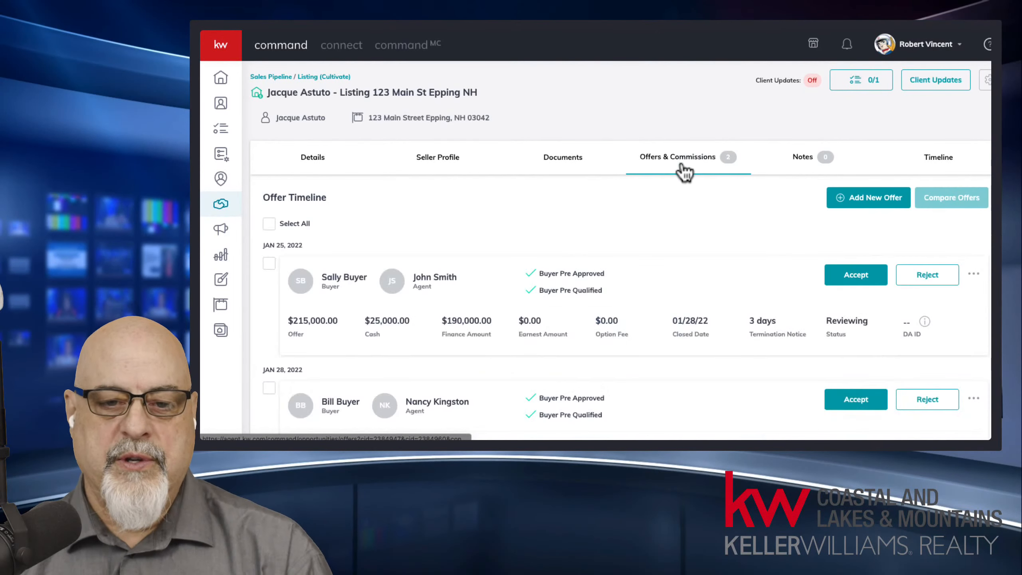
click(863, 281)
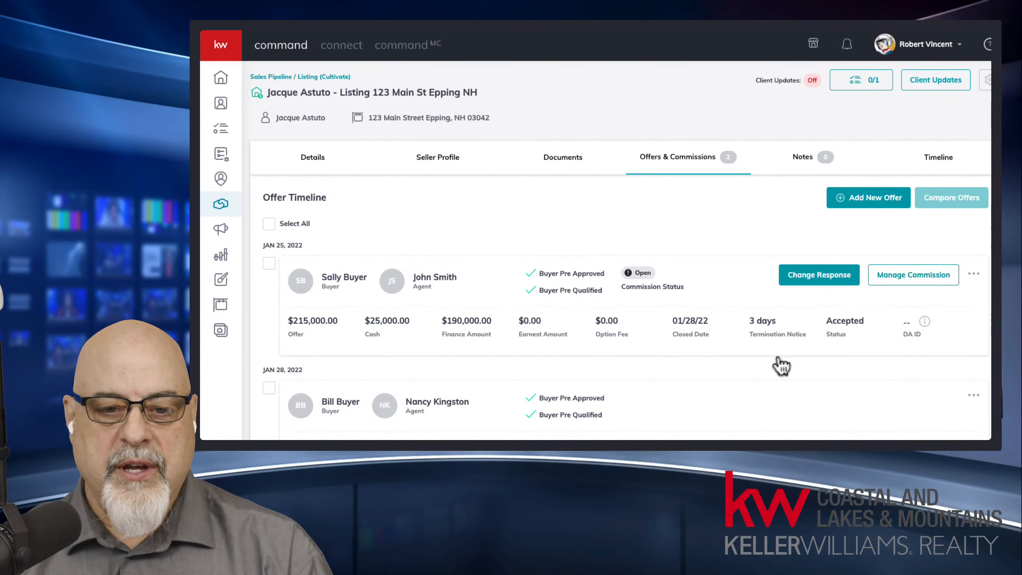
scroll(883, 358, down, 1)
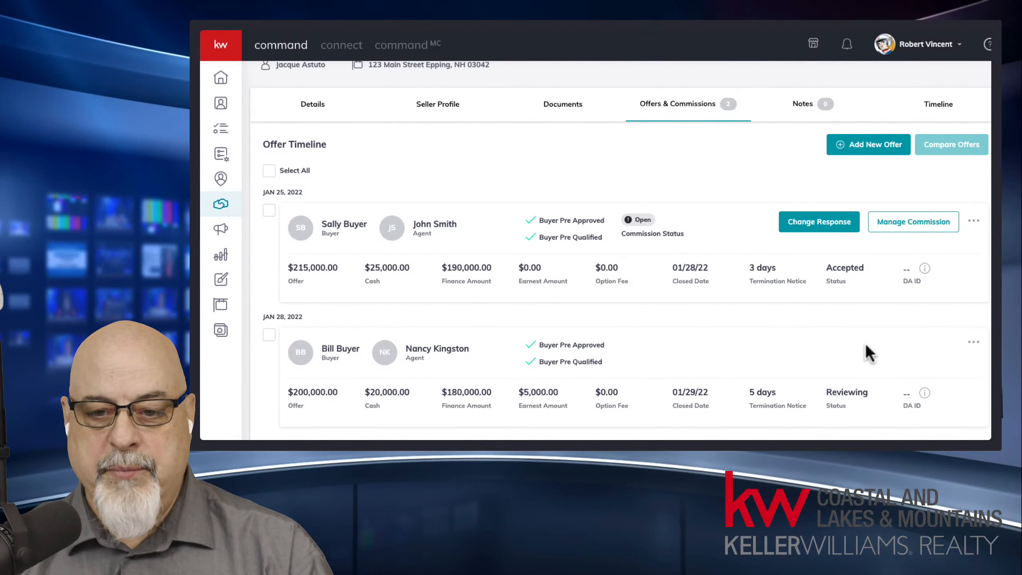
Step: Open the accepted offer's "..." actions menu and close it again, twice
click(973, 343)
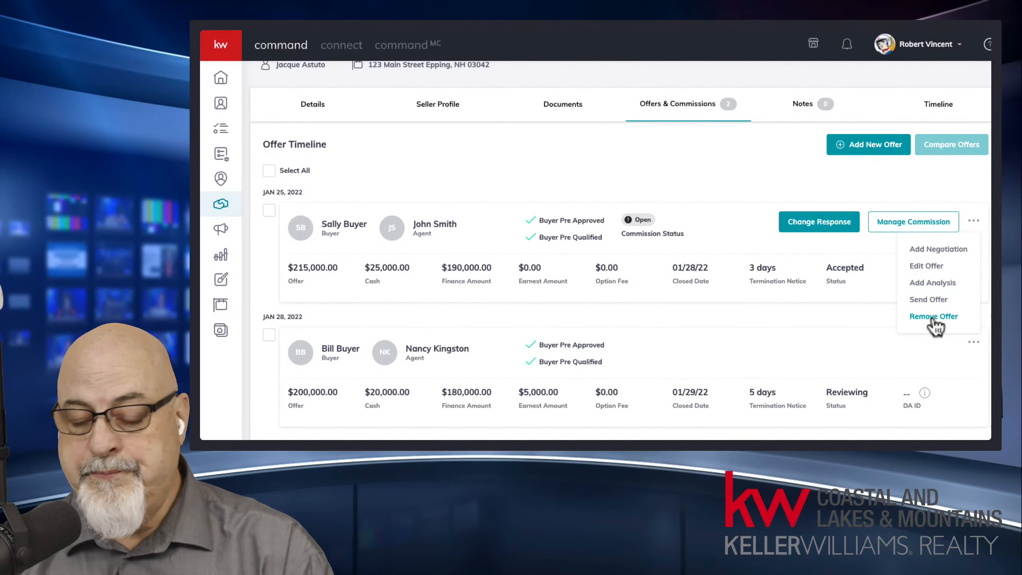
click(832, 342)
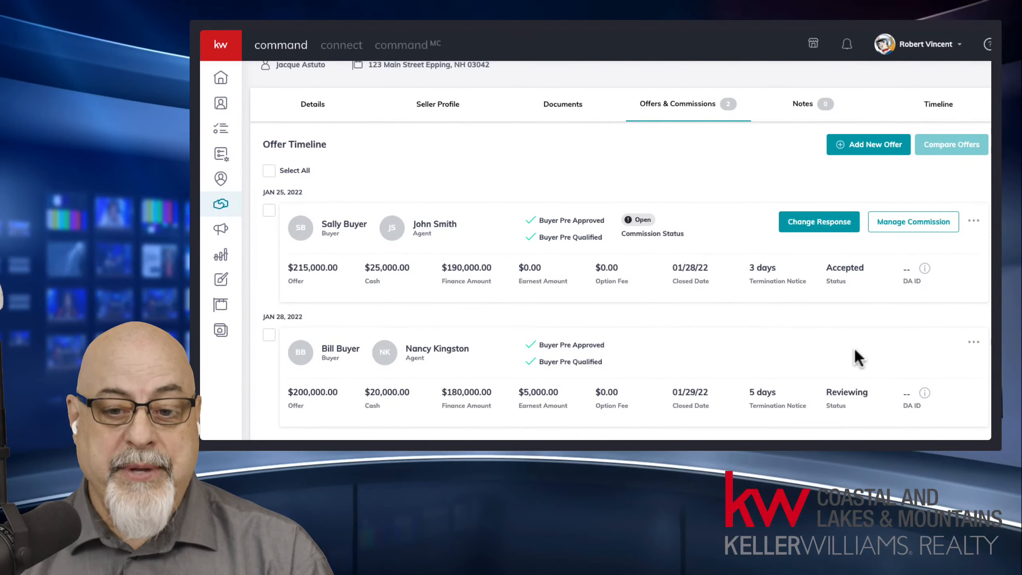
click(976, 342)
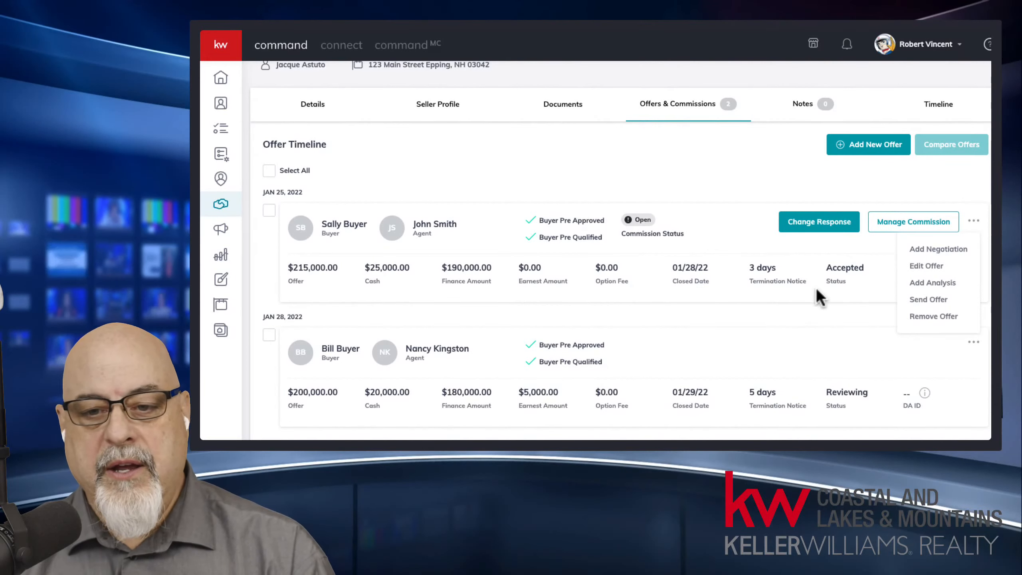
click(810, 353)
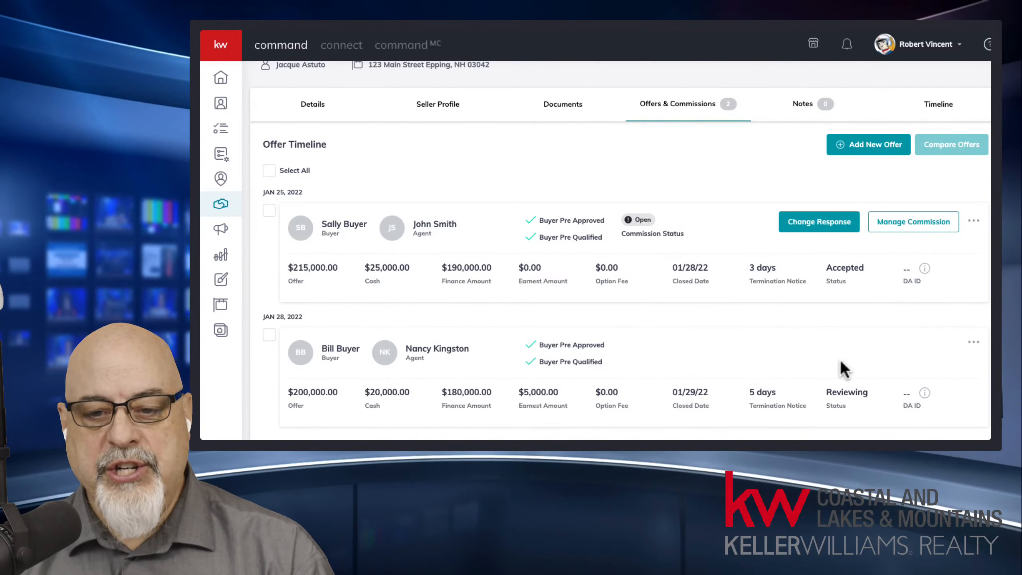
click(820, 228)
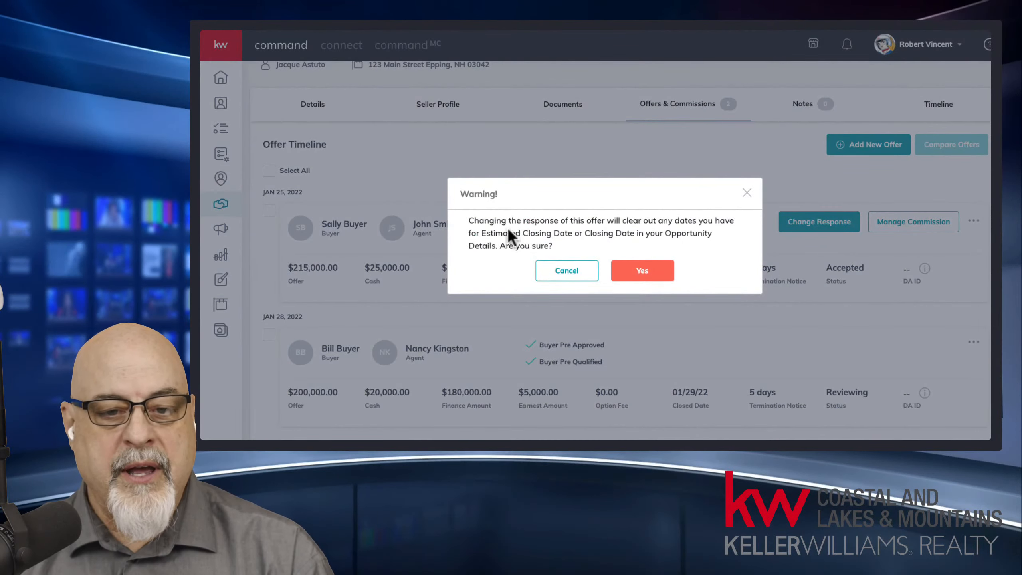
drag(508, 229, 722, 245)
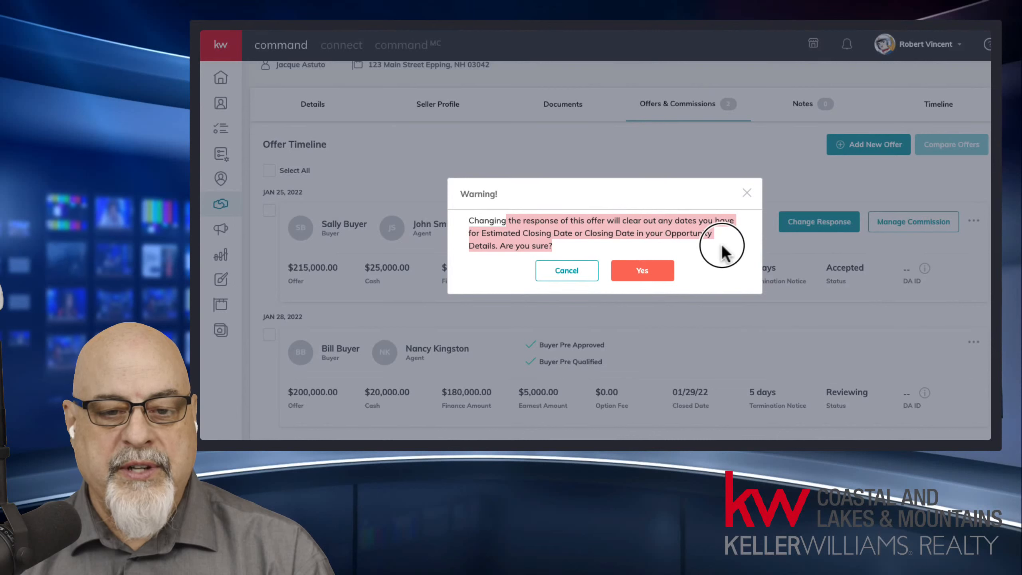
click(582, 275)
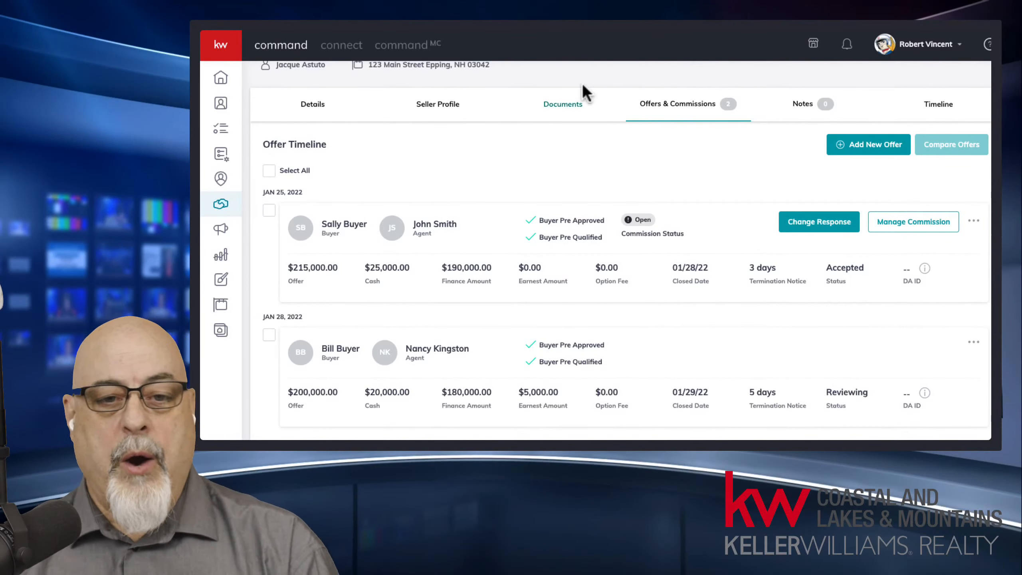
Step: Show the listing's Under Contract document checklist from the Documents tab
click(576, 114)
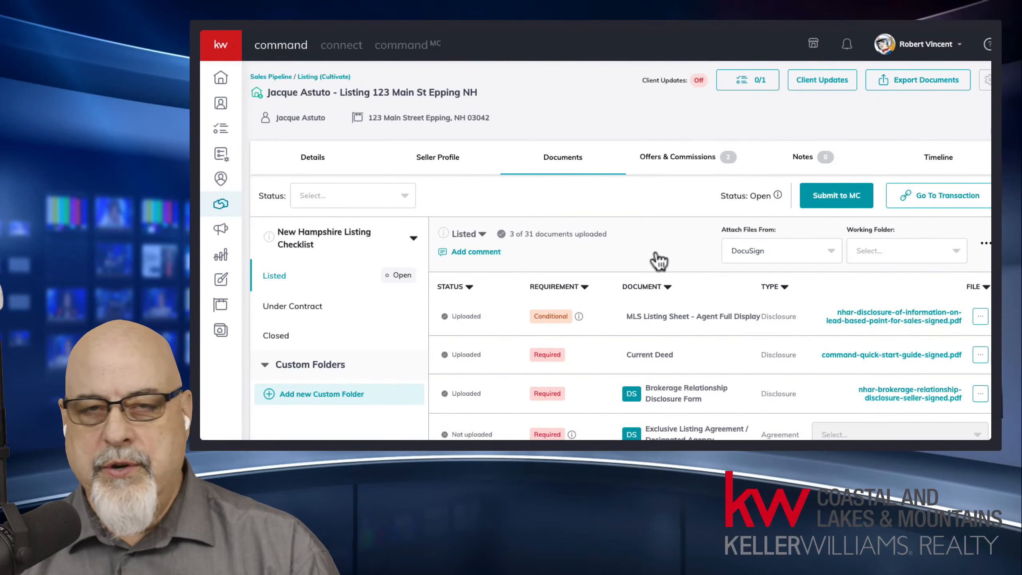
scroll(694, 318, down, 5)
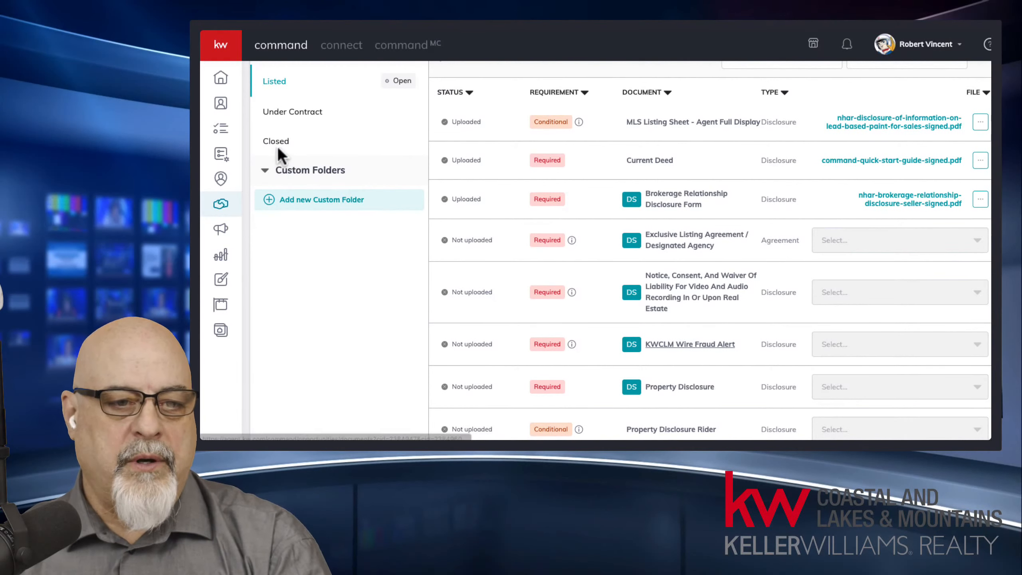
click(297, 116)
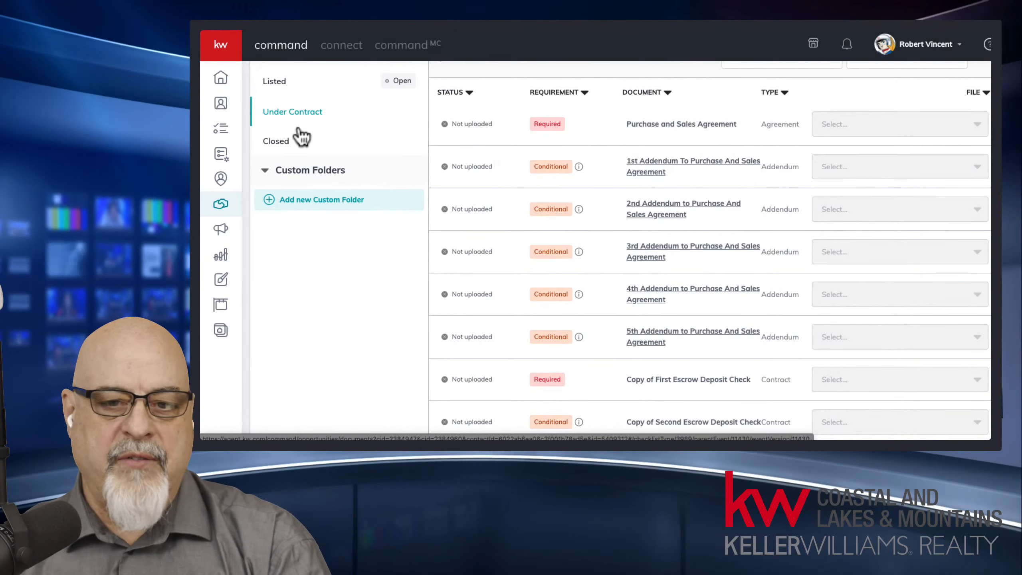
scroll(722, 371, down, 6)
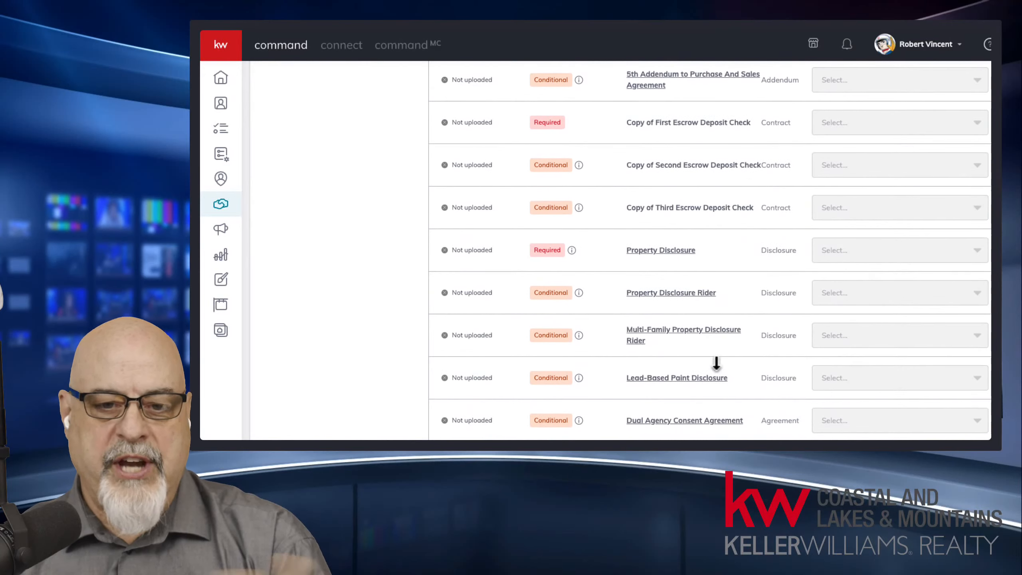
middle_click(715, 261)
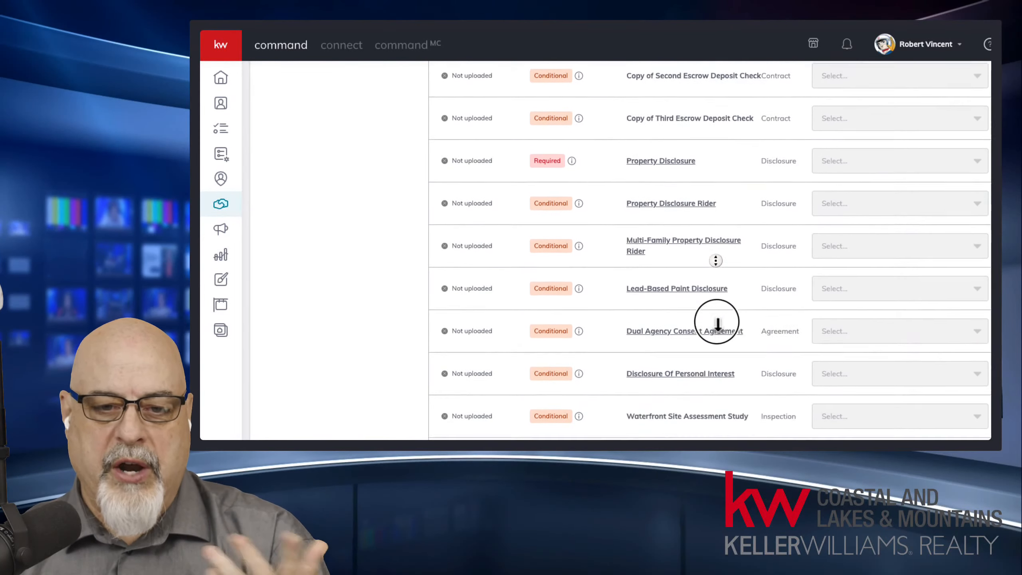
click(708, 64)
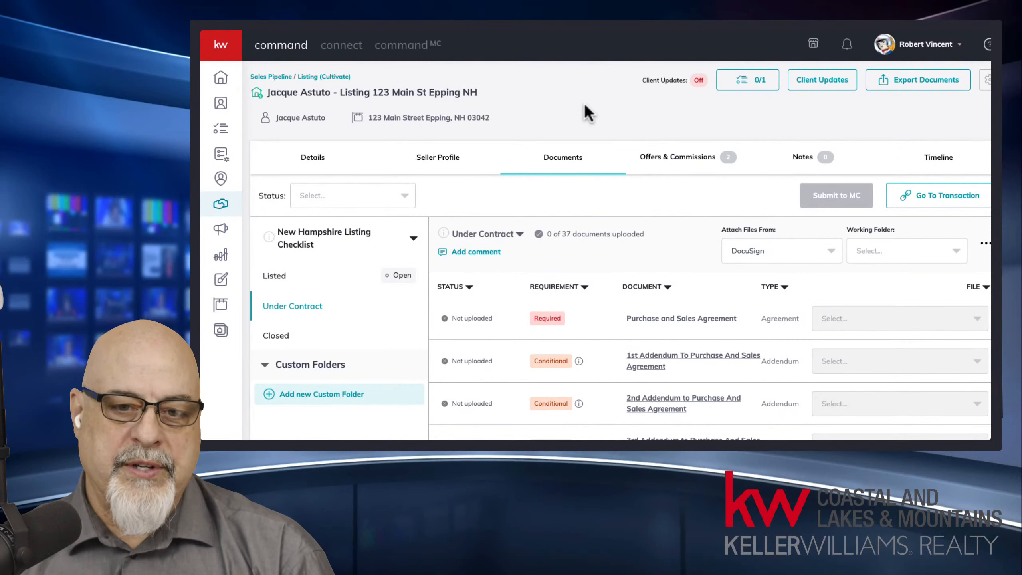
Step: Switch to the Closed checklist: 0 of 7 documents, including Settlement Statement and New Deed
click(295, 343)
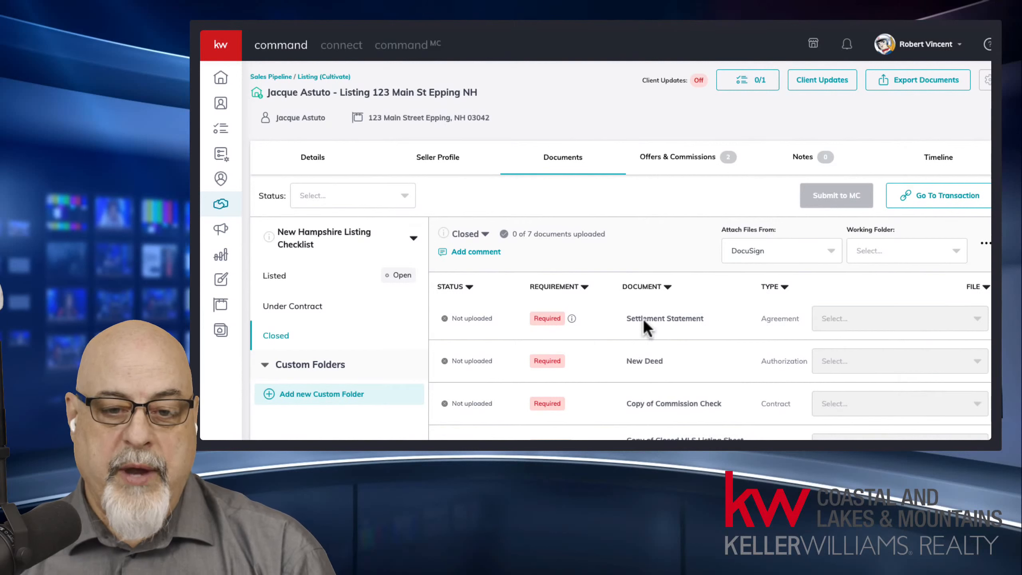
scroll(704, 371, down, 1)
scroll(704, 370, down, 3)
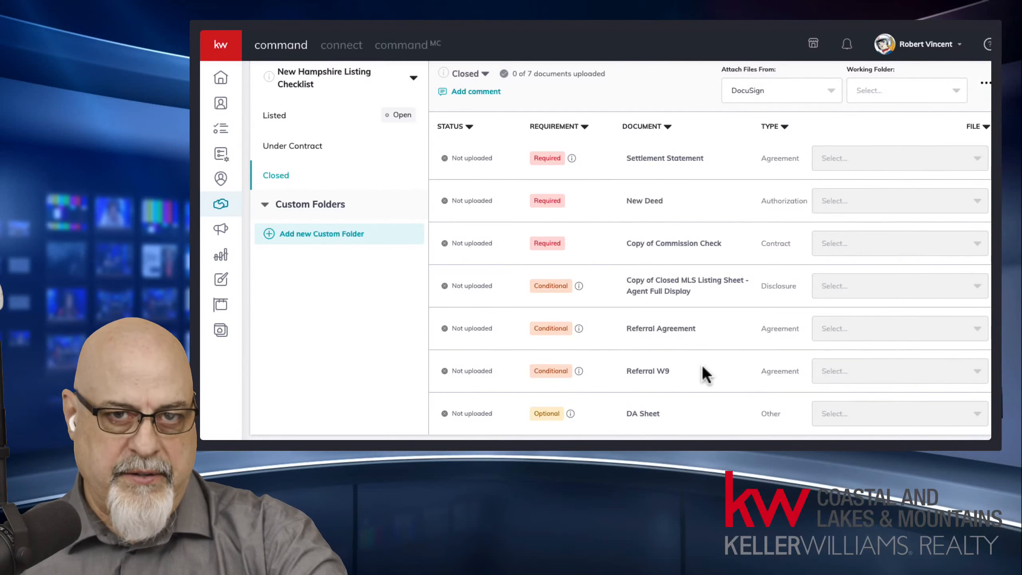
middle_click(713, 343)
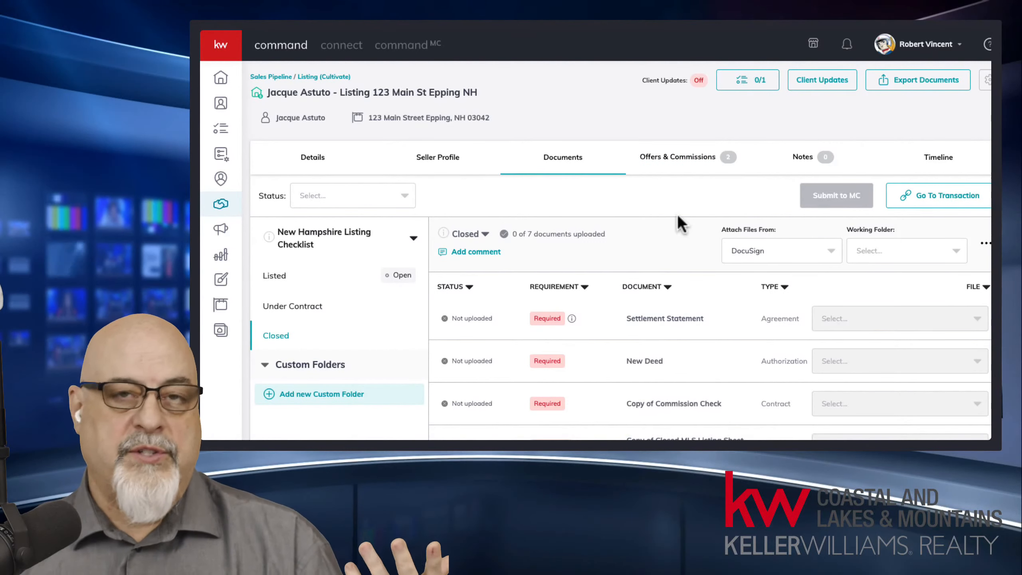
Step: Go from Offers & Commissions to Documents and back to the offer timeline with the accepted $215,000.00 offer
click(686, 161)
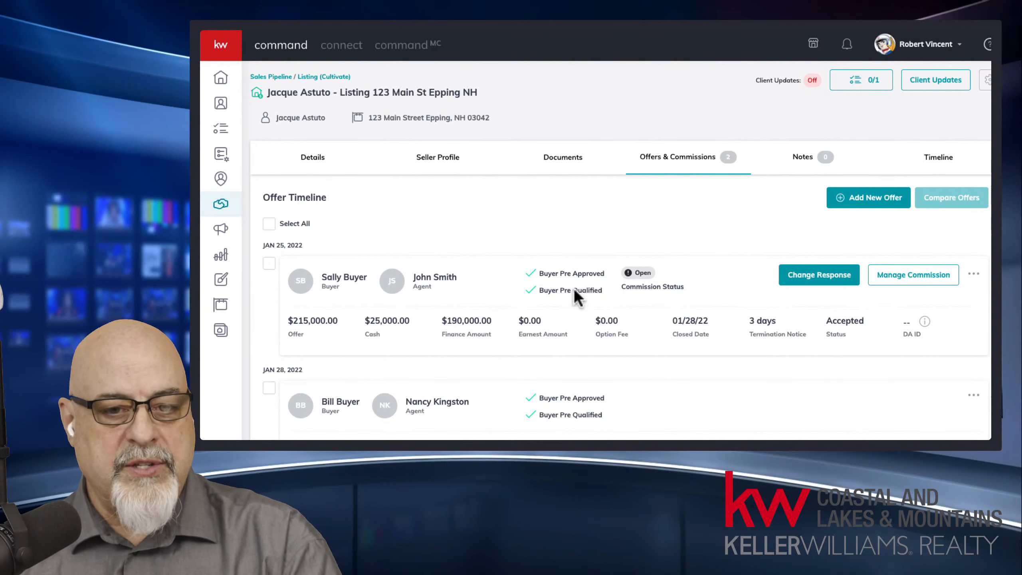
click(562, 162)
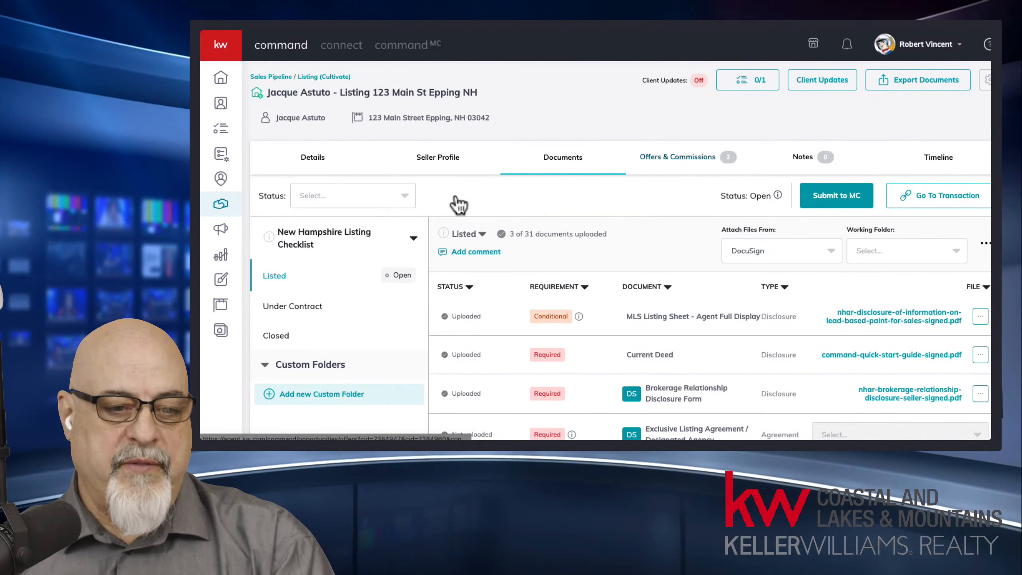
click(694, 171)
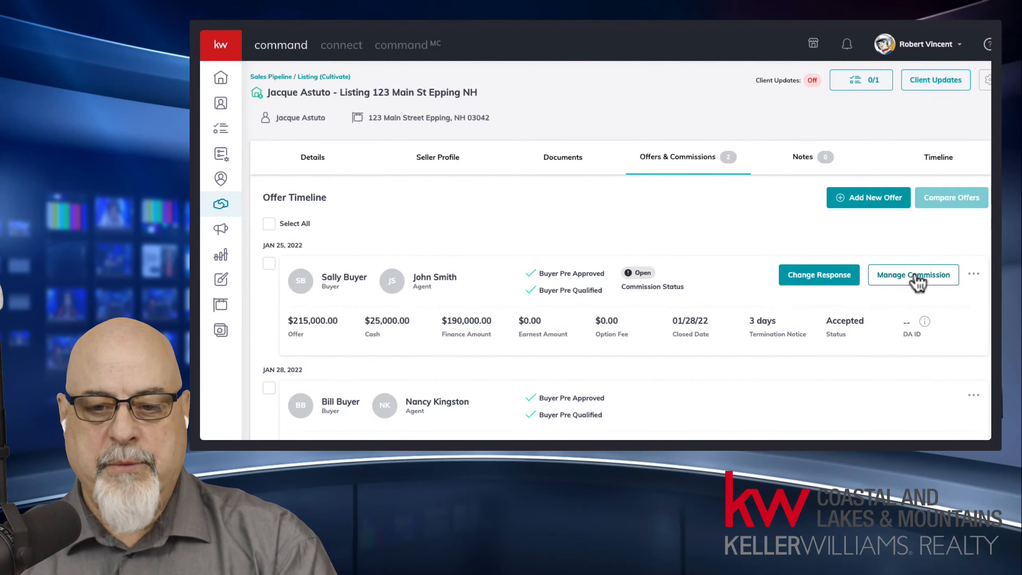
Step: Open Manage Commission for the accepted offer and point out the missing Contract Date
click(916, 278)
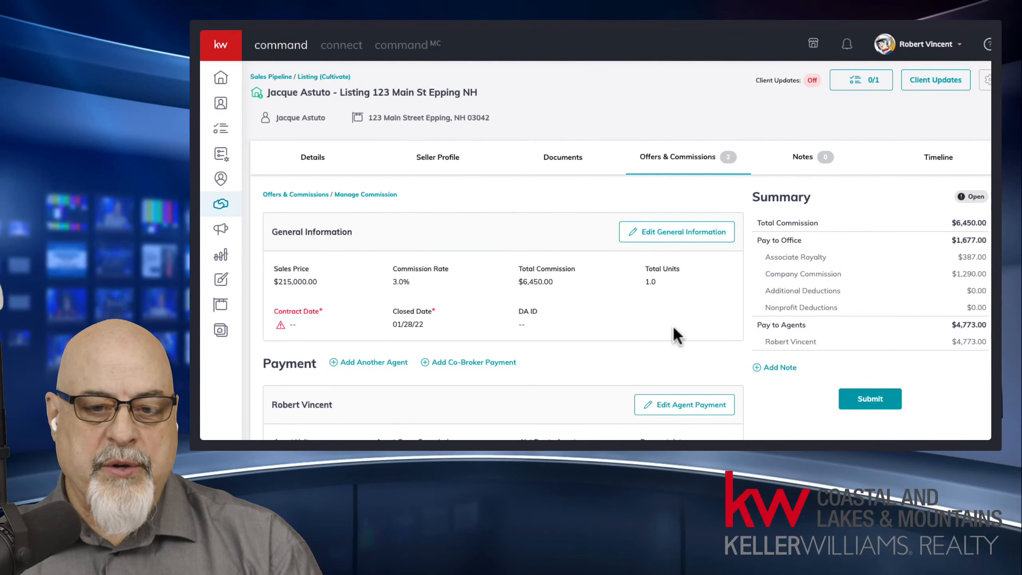
drag(286, 311, 300, 336)
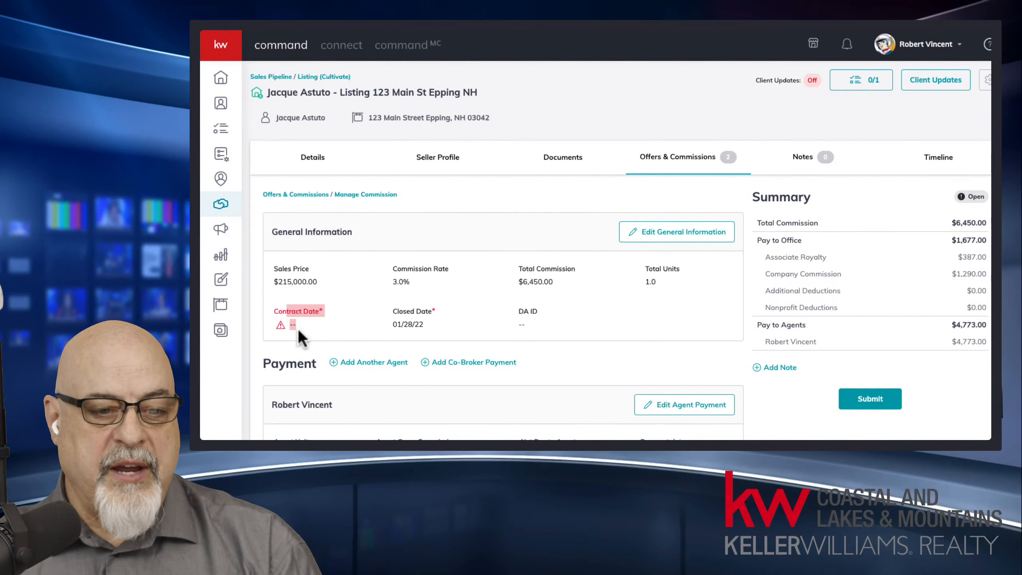
click(326, 331)
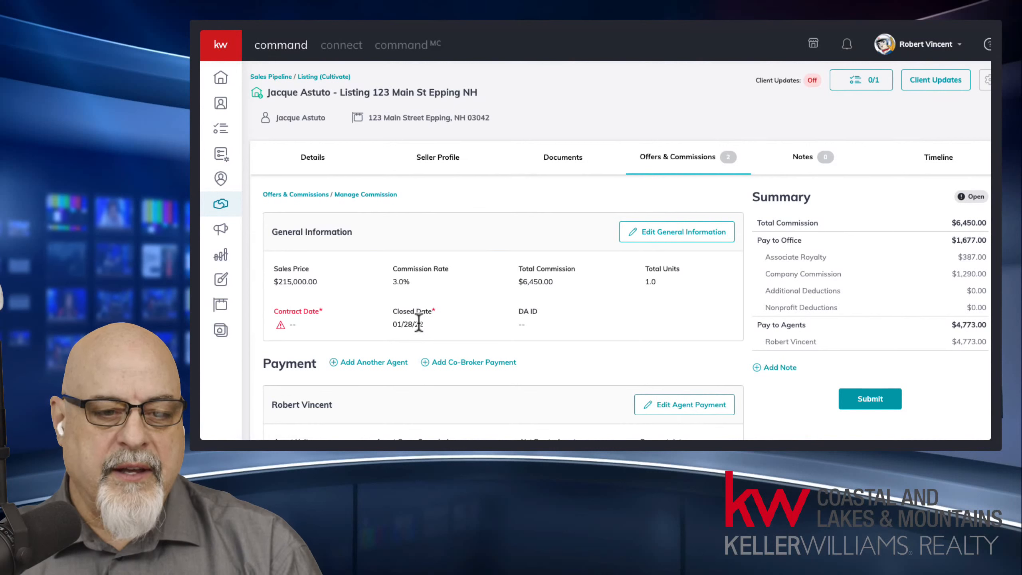
Step: Highlight the $215,000.00 price, 3.0% rate, $6,450.00 commission, 1.0 units and the paid agent
drag(276, 283, 318, 283)
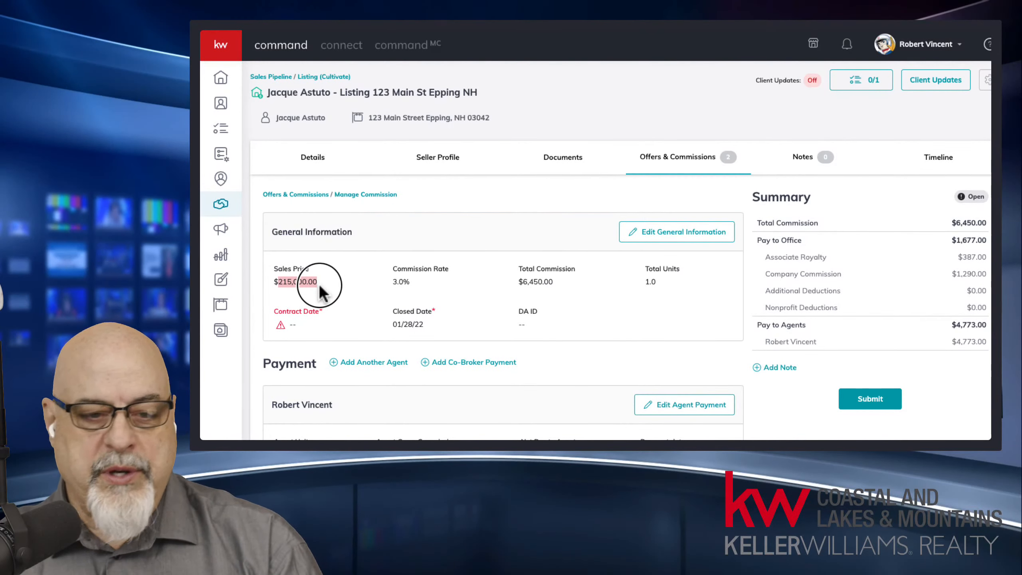
drag(393, 281, 410, 283)
drag(518, 281, 568, 287)
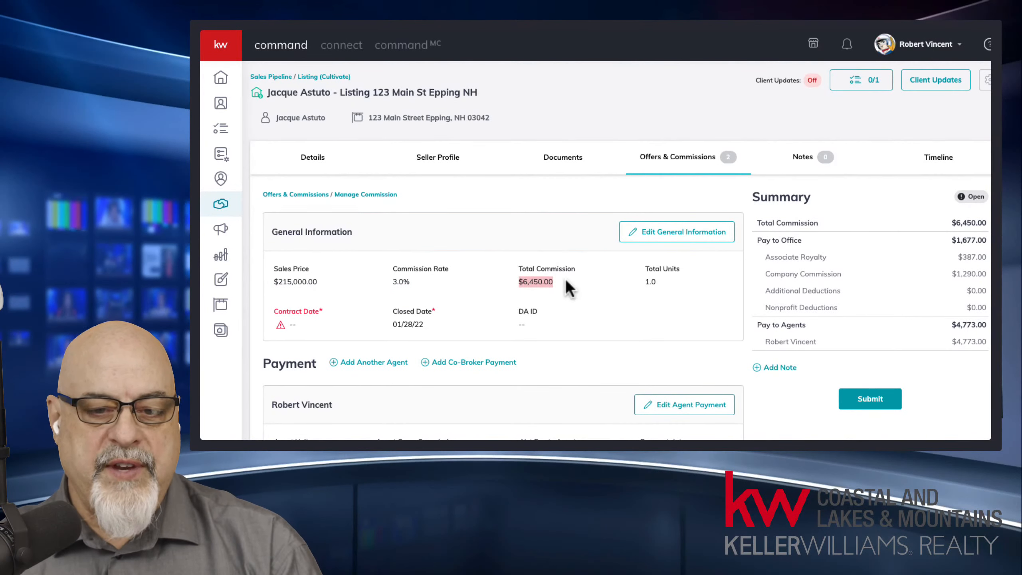
drag(647, 282, 660, 282)
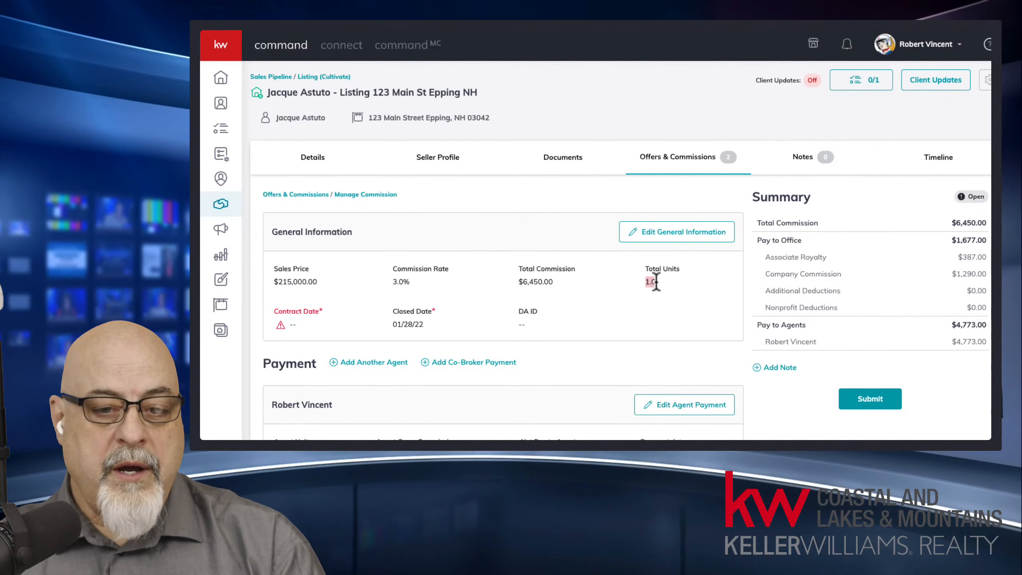
drag(523, 282, 561, 293)
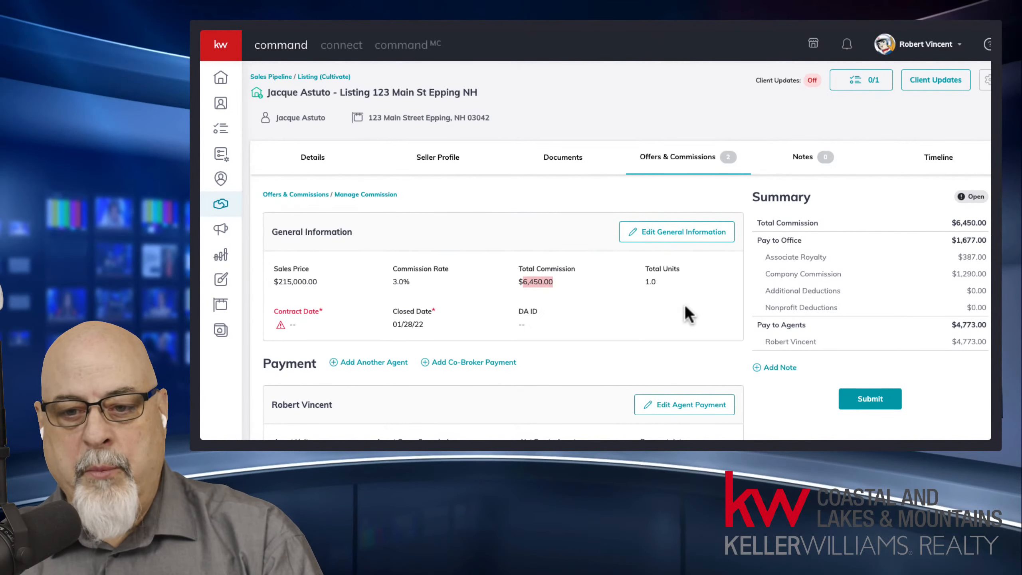
drag(766, 341, 822, 343)
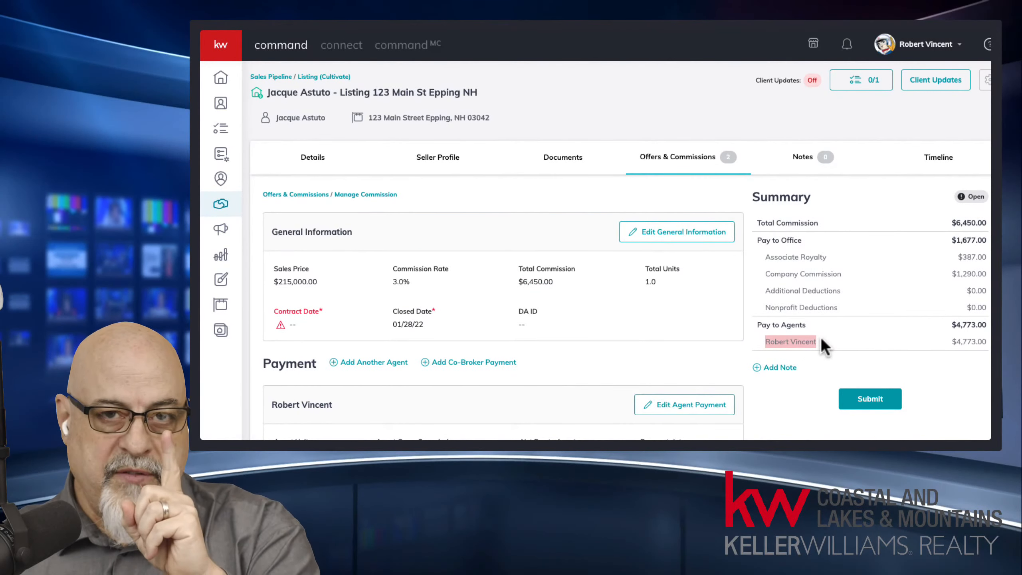
Step: Review the Summary: $6,450.00 total, $1,677.00 to office, $1,290.00 company, $4,773.00 to agents
drag(643, 283, 660, 281)
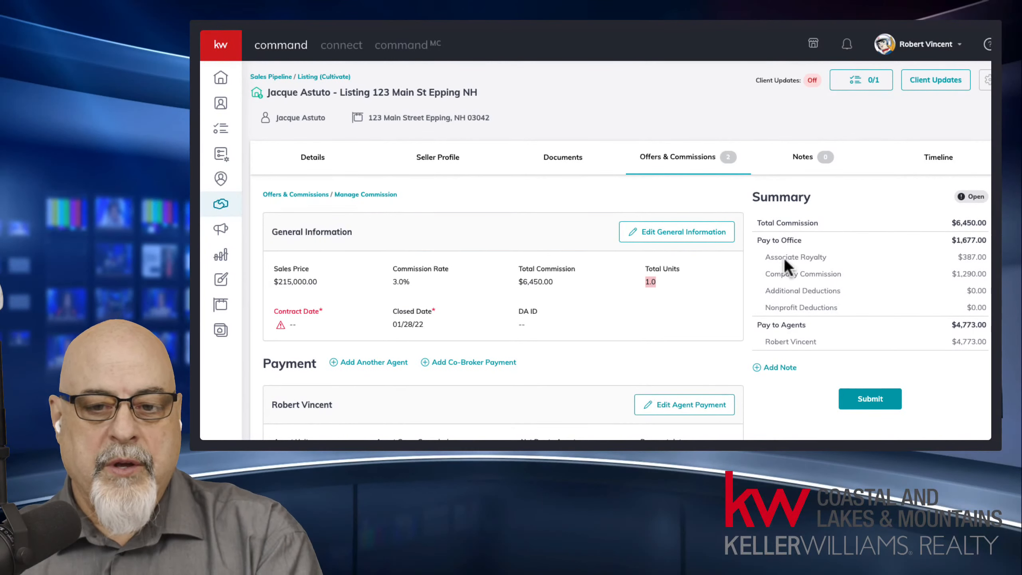
click(764, 223)
drag(966, 233, 988, 238)
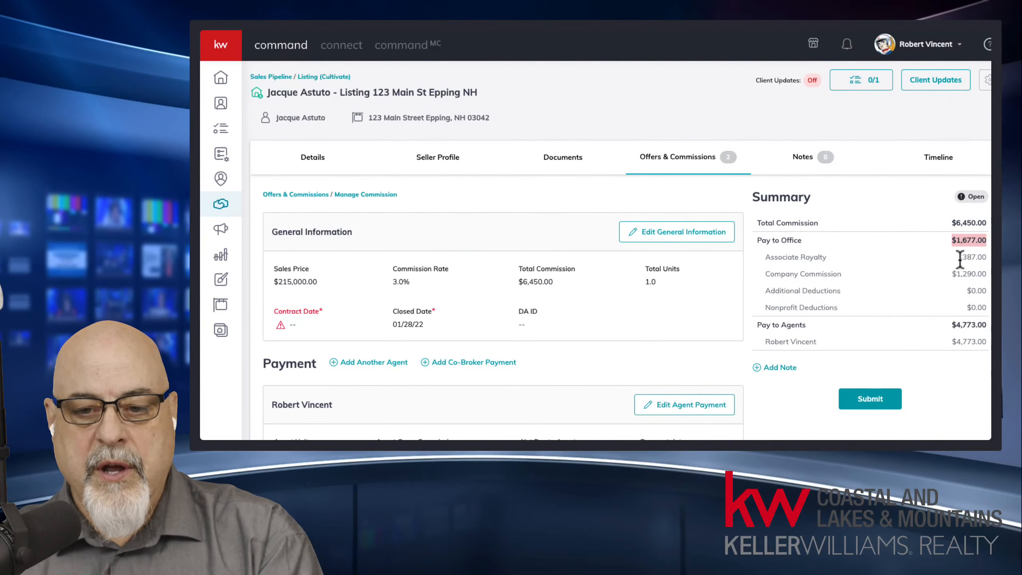
click(983, 259)
double_click(960, 274)
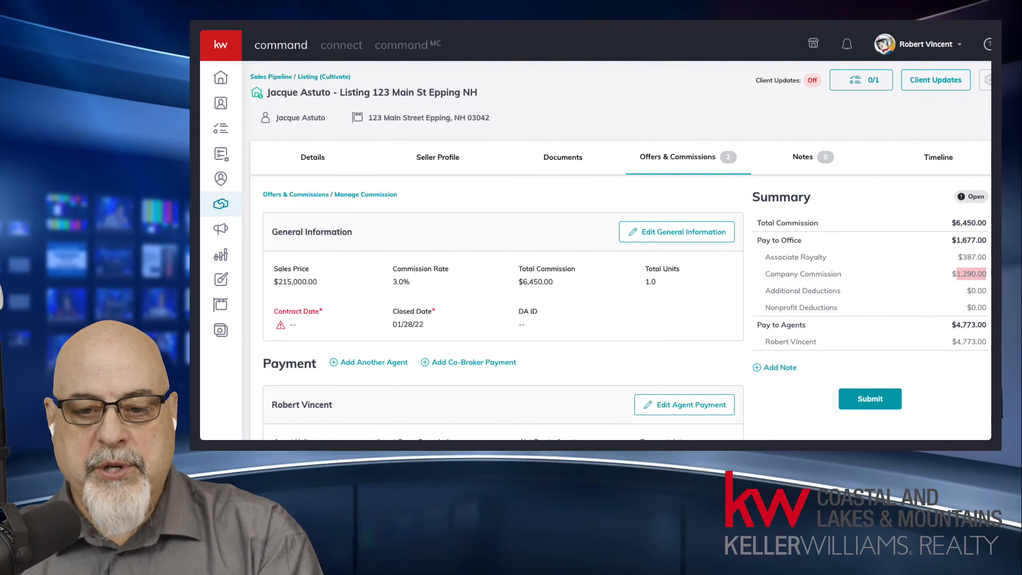
drag(950, 325, 986, 325)
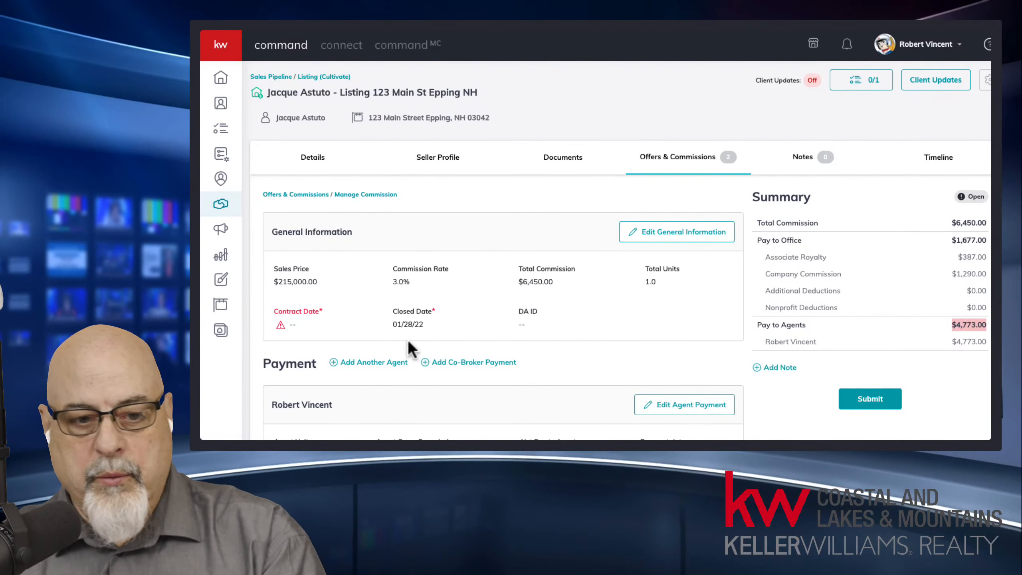
Step: Point out the empty Contract Date and open Edit General Information
drag(280, 311, 295, 325)
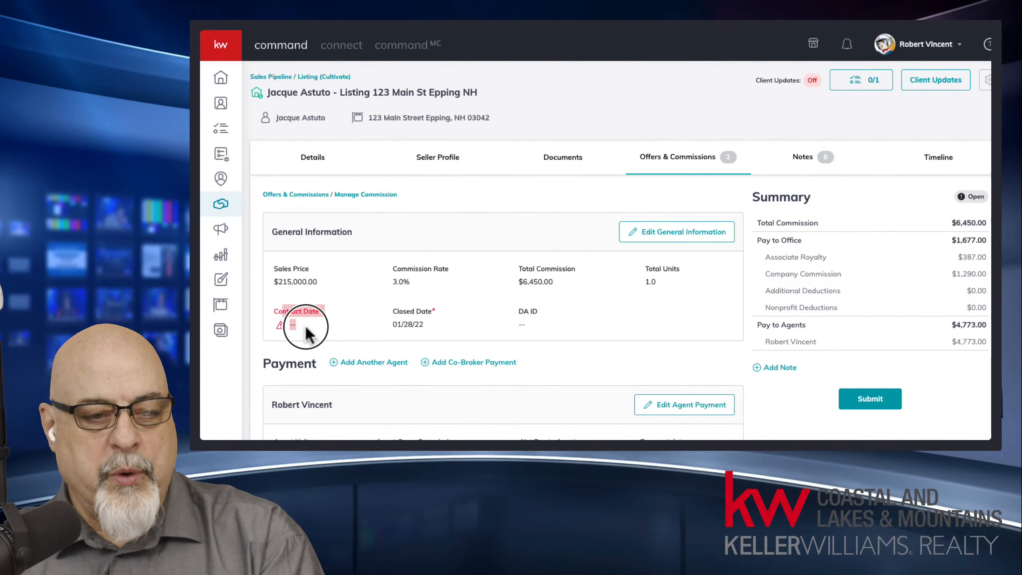
click(696, 322)
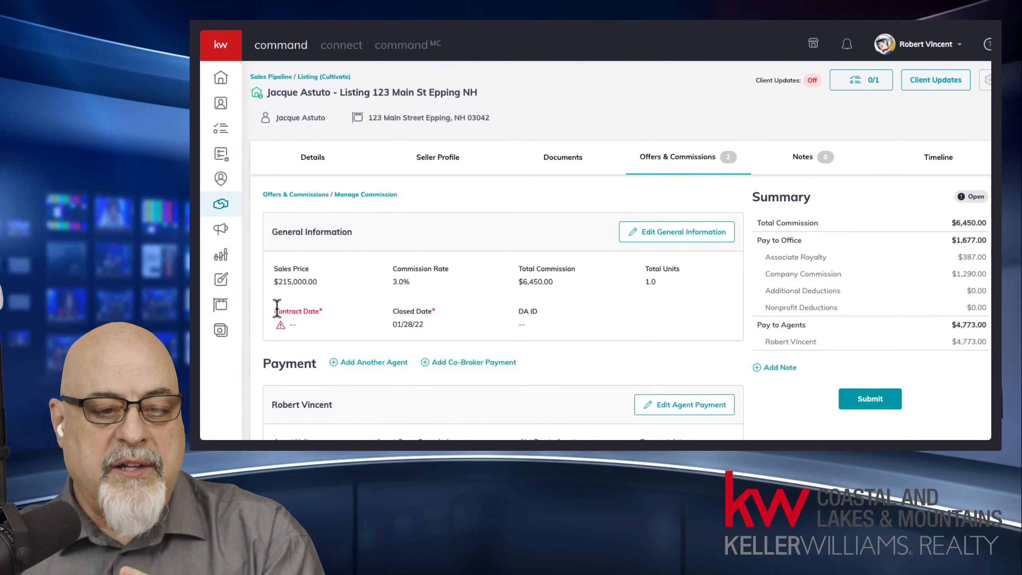
drag(276, 307, 306, 338)
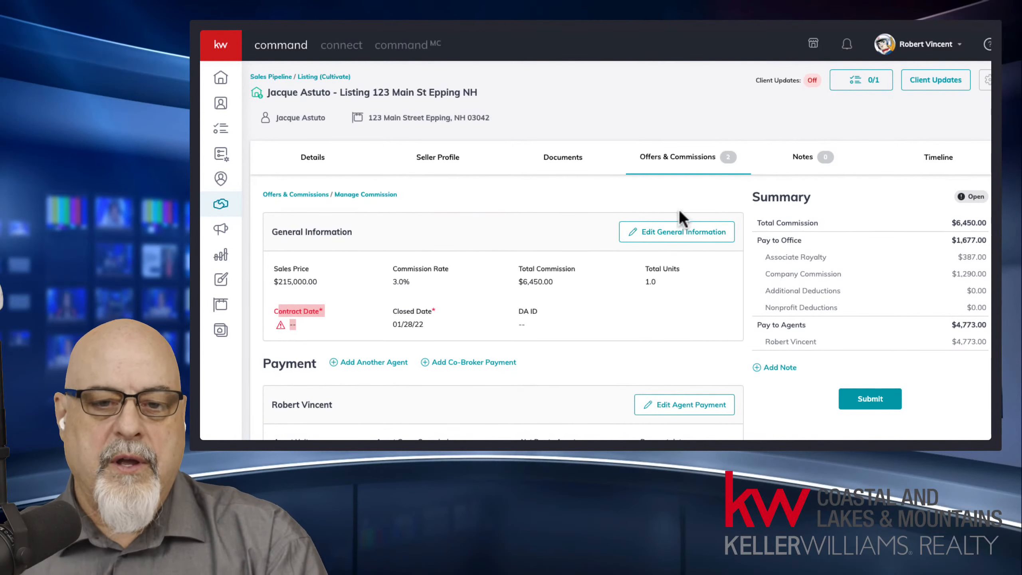
click(700, 238)
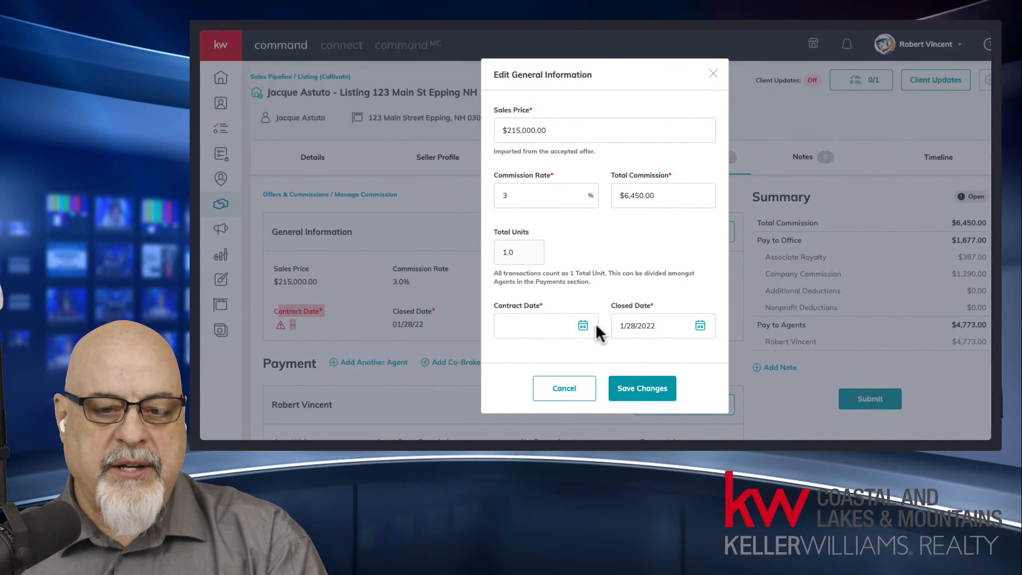
Step: Pick January 26 in the Contract Date calendar and save, giving 01/26/22
click(578, 324)
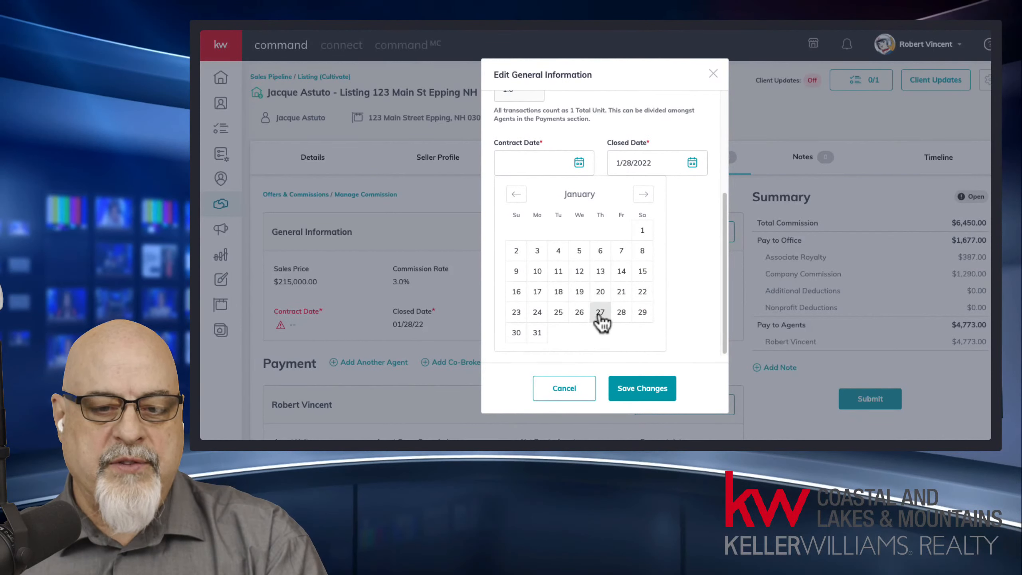
click(581, 317)
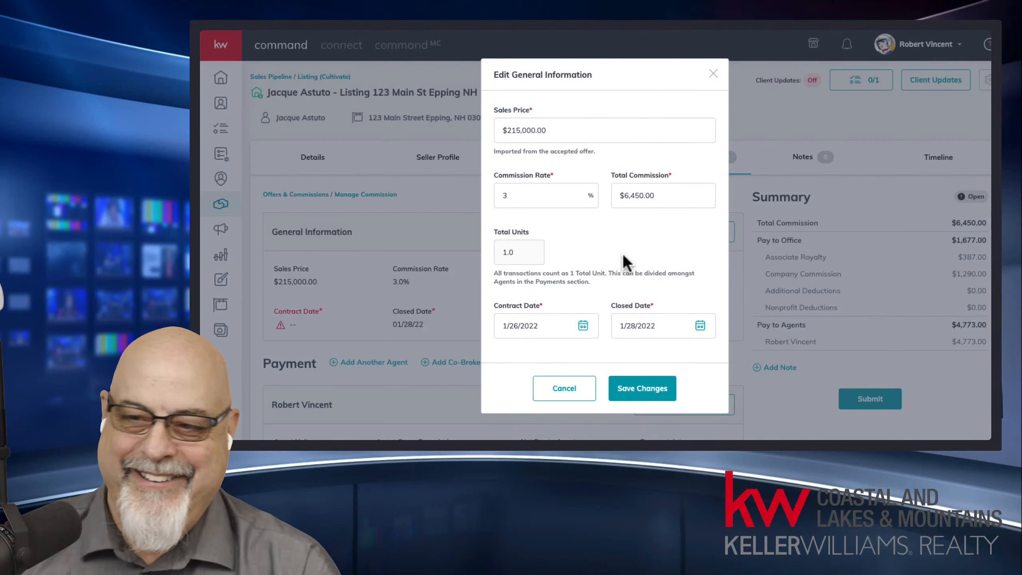
click(641, 390)
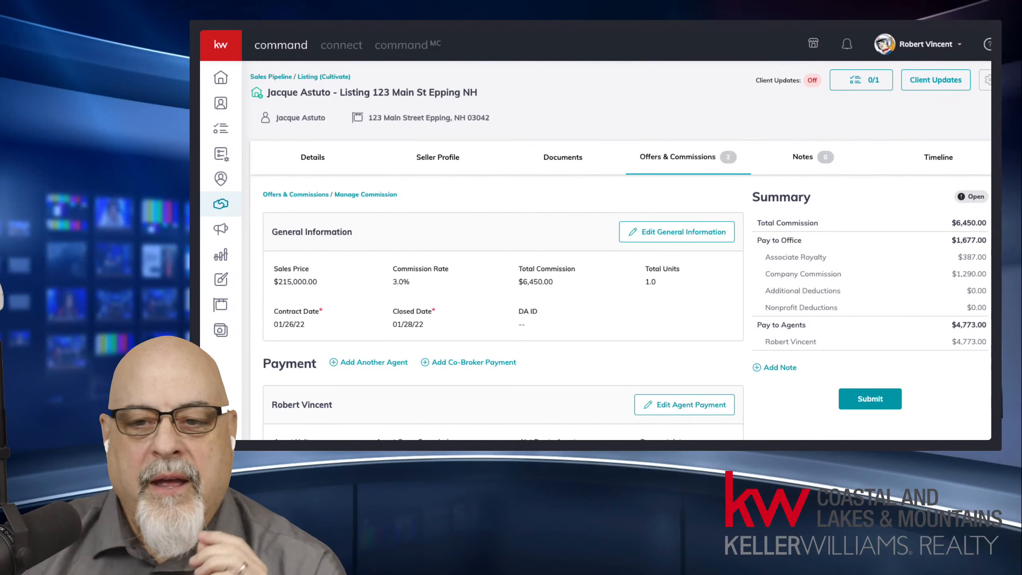
scroll(620, 251, down, 3)
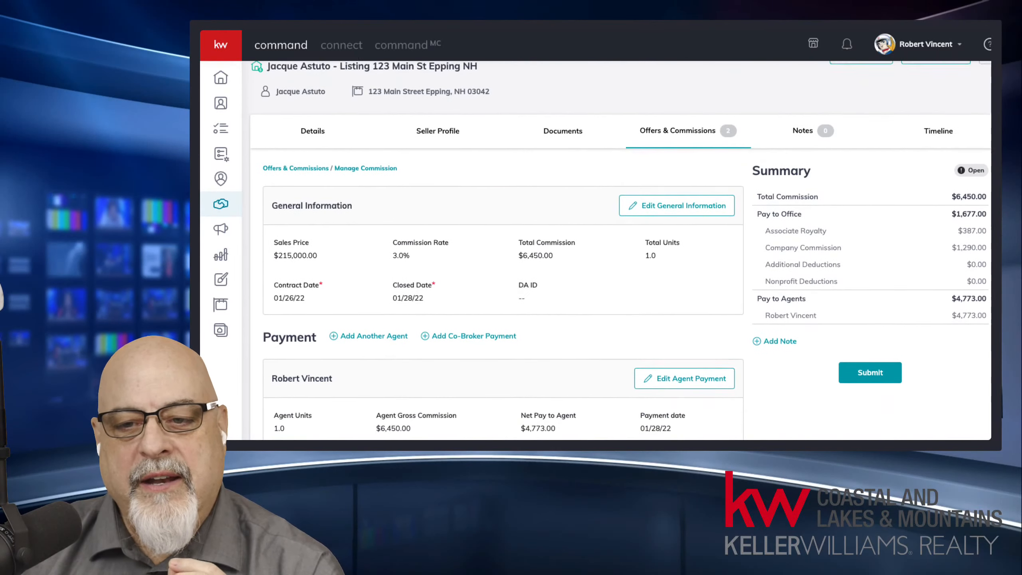
scroll(620, 251, down, 3)
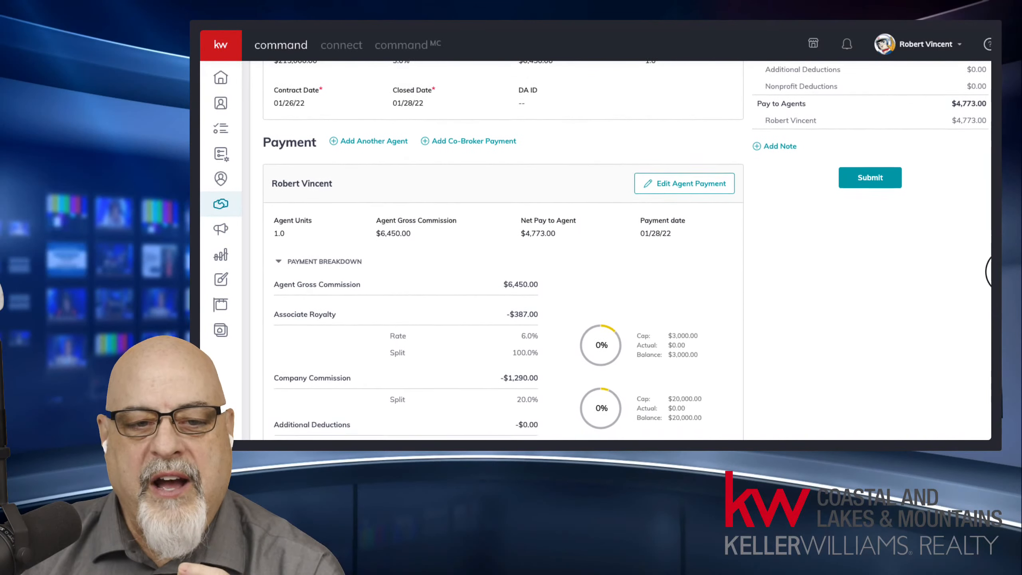
scroll(952, 267, down, 1)
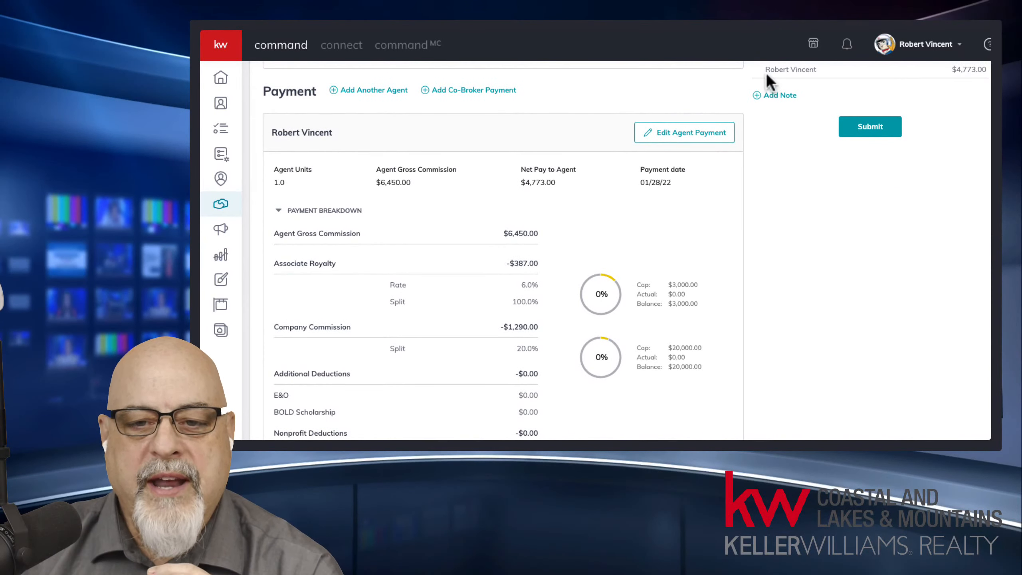
drag(764, 69, 823, 74)
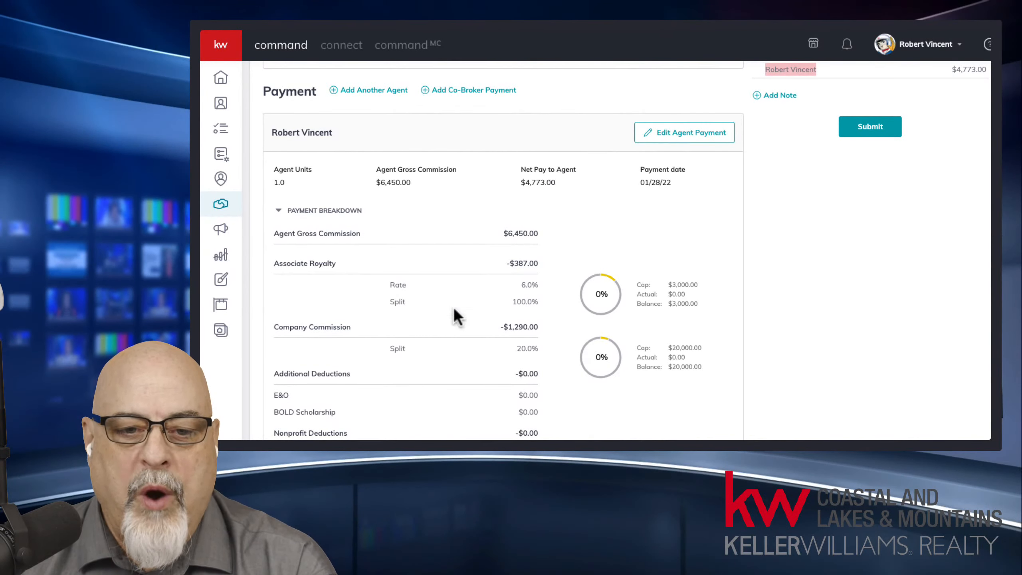
scroll(500, 281, down, 1)
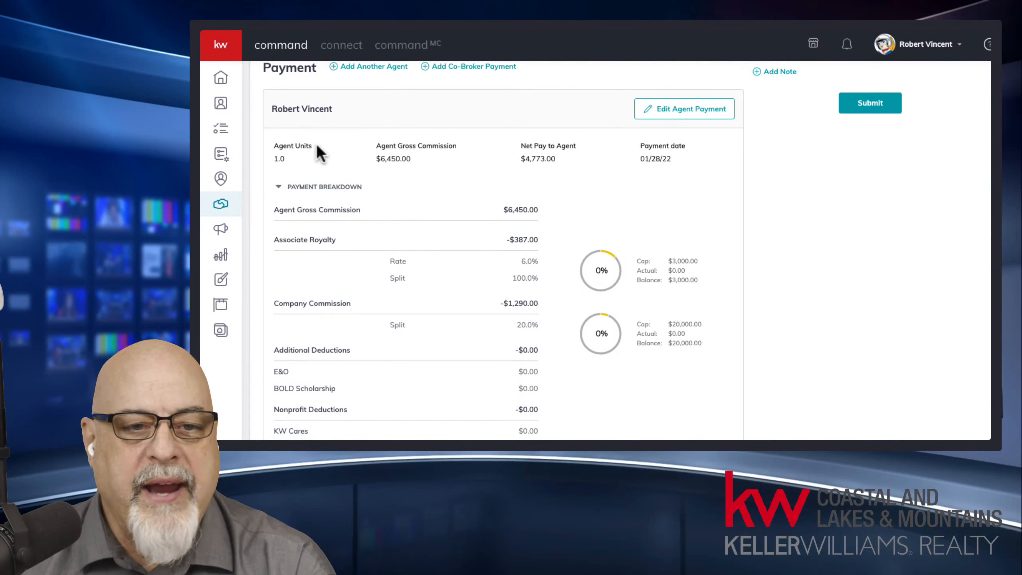
drag(271, 108, 338, 108)
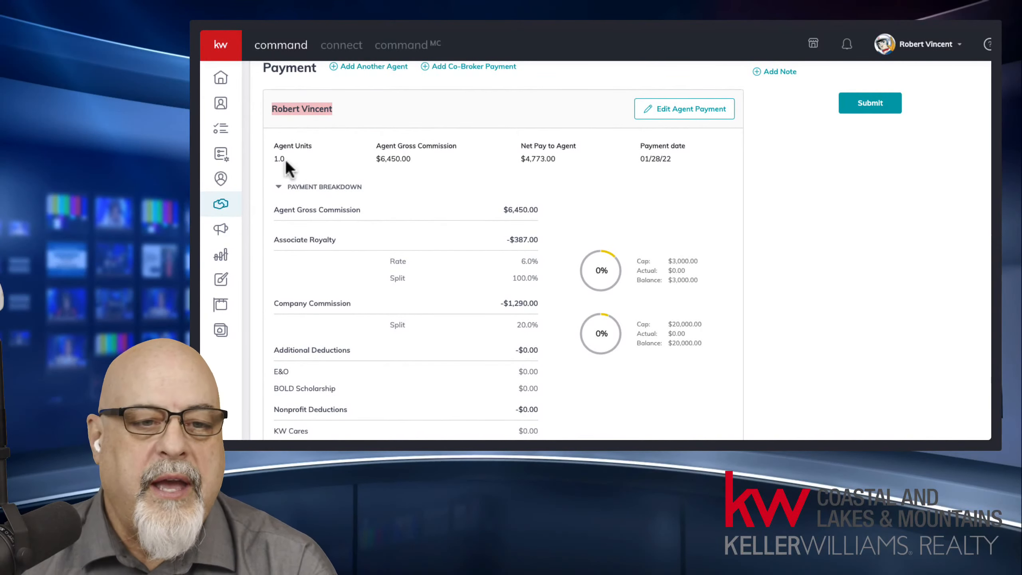
drag(271, 158, 293, 159)
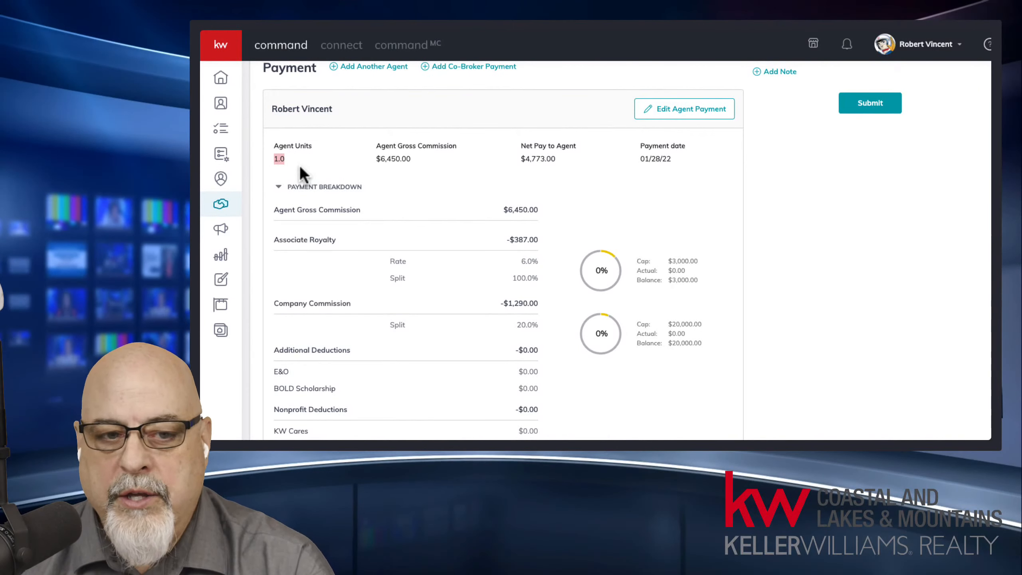
drag(366, 161, 560, 160)
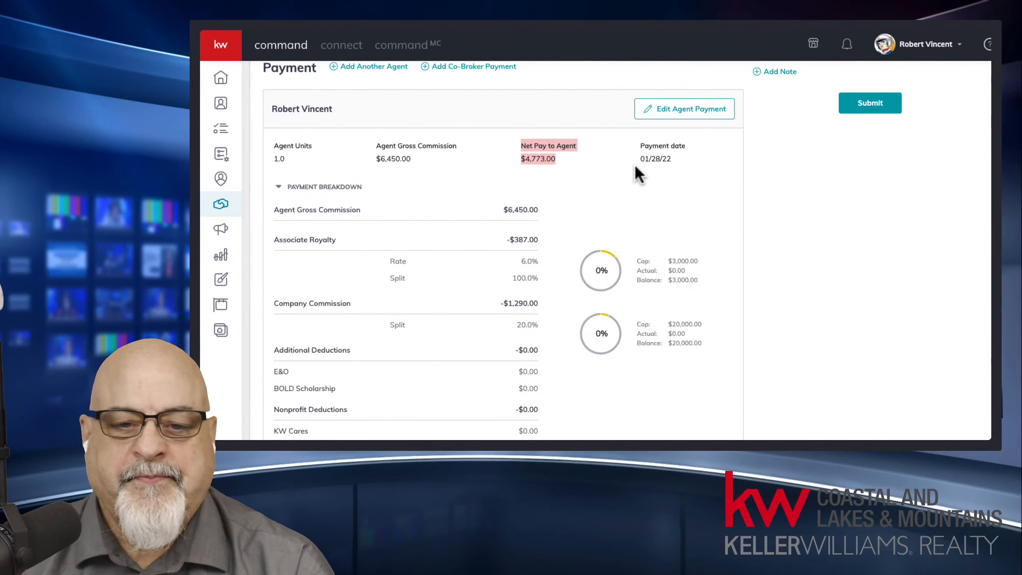
drag(639, 160, 676, 166)
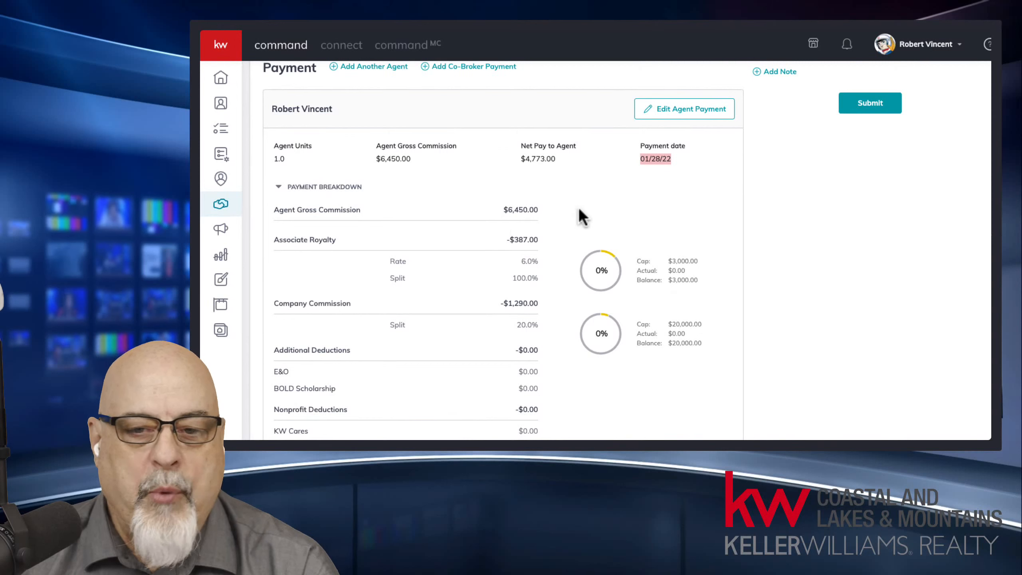
middle_click(742, 201)
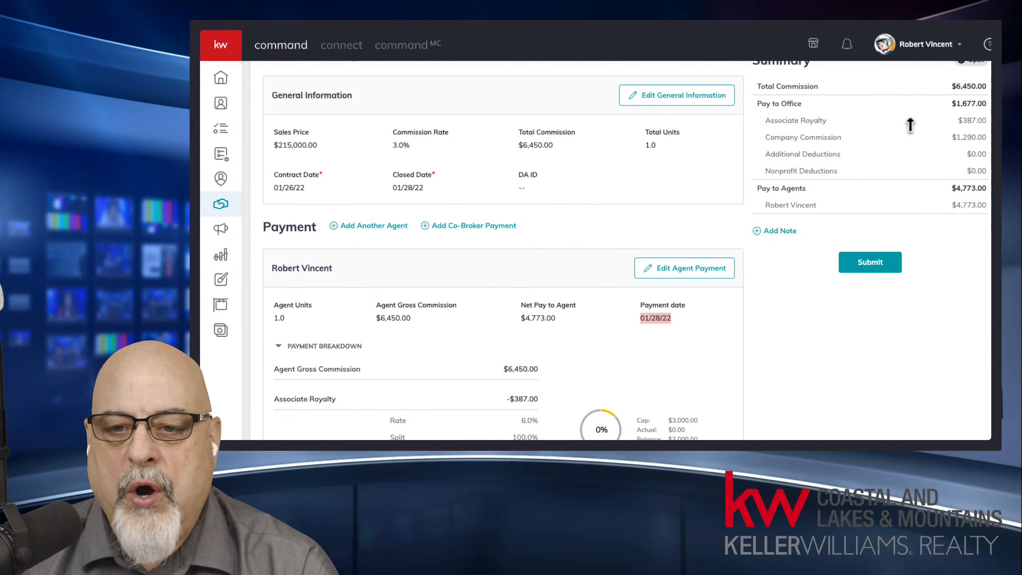
drag(946, 104, 963, 178)
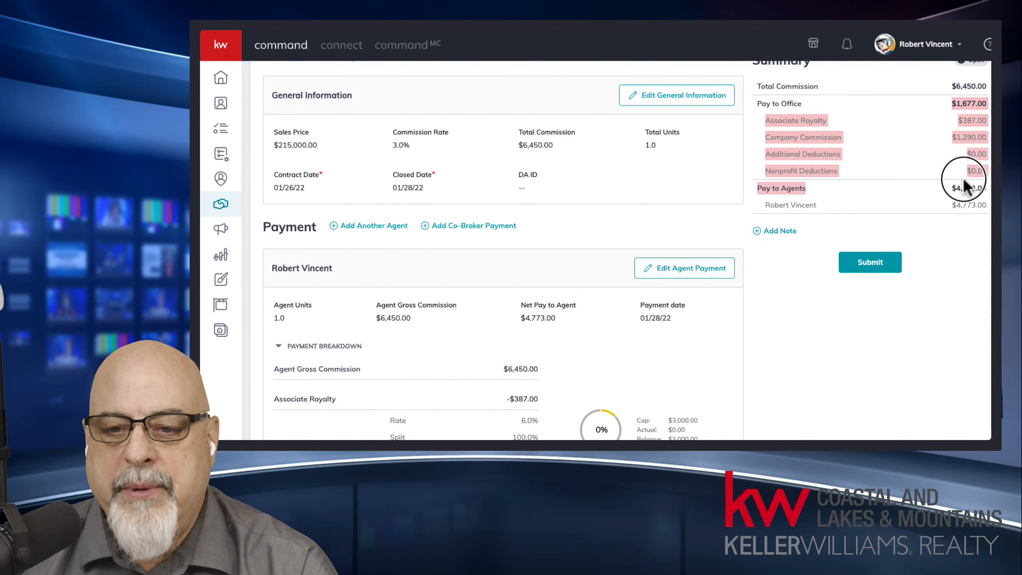
middle_click(518, 330)
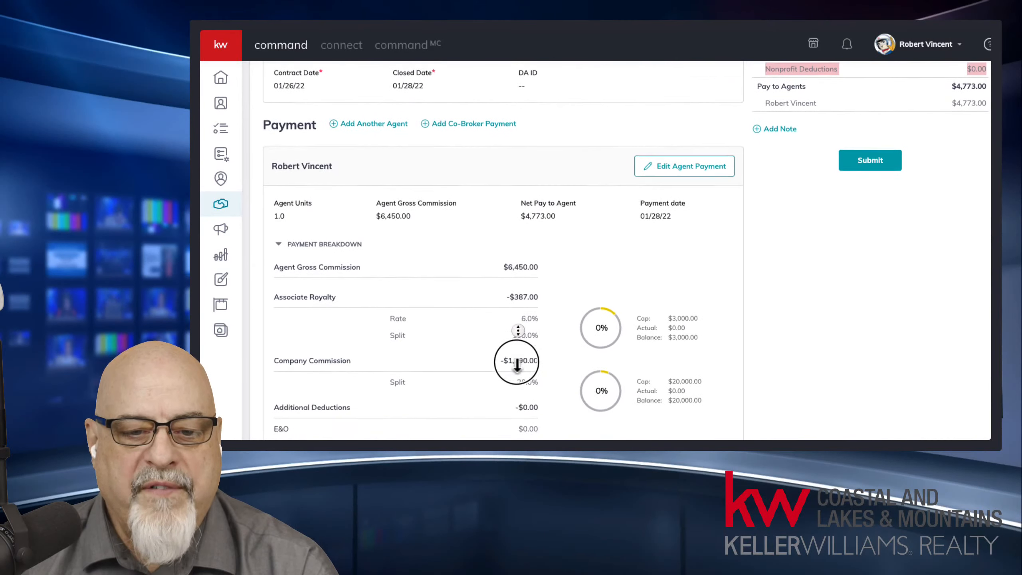
scroll(517, 363, down, 4)
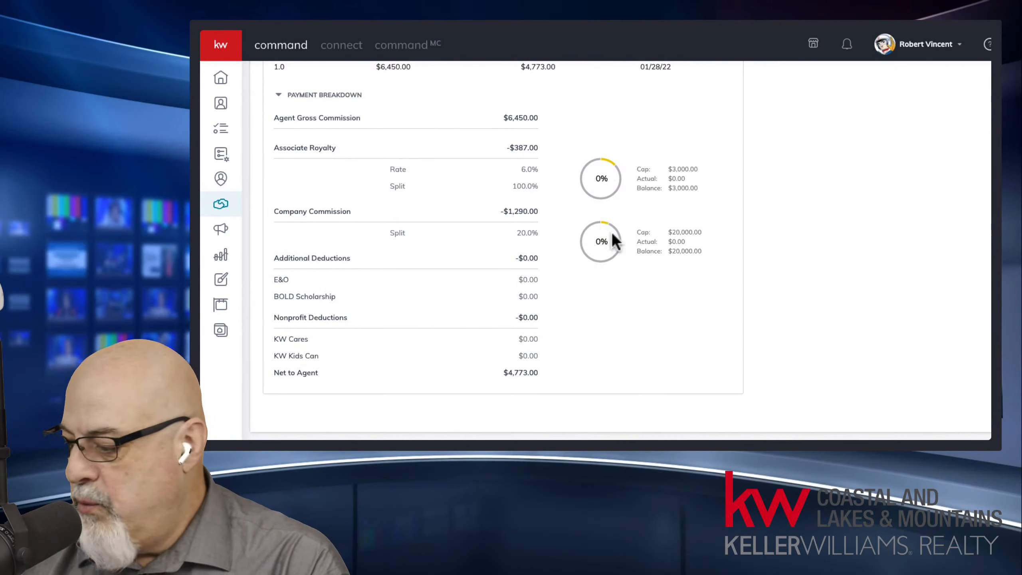
drag(639, 171, 700, 192)
click(692, 180)
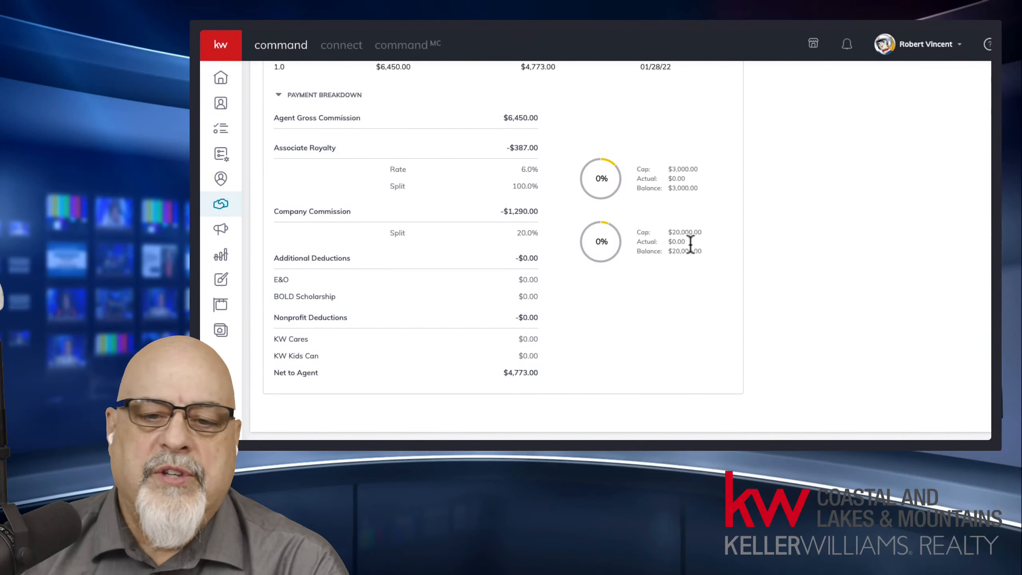
drag(705, 249, 596, 182)
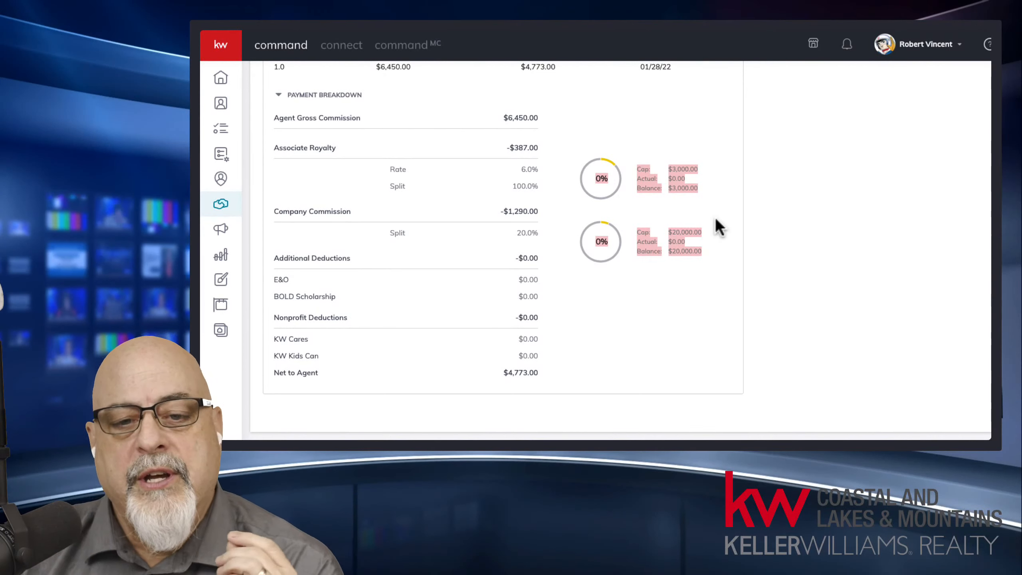
click(673, 215)
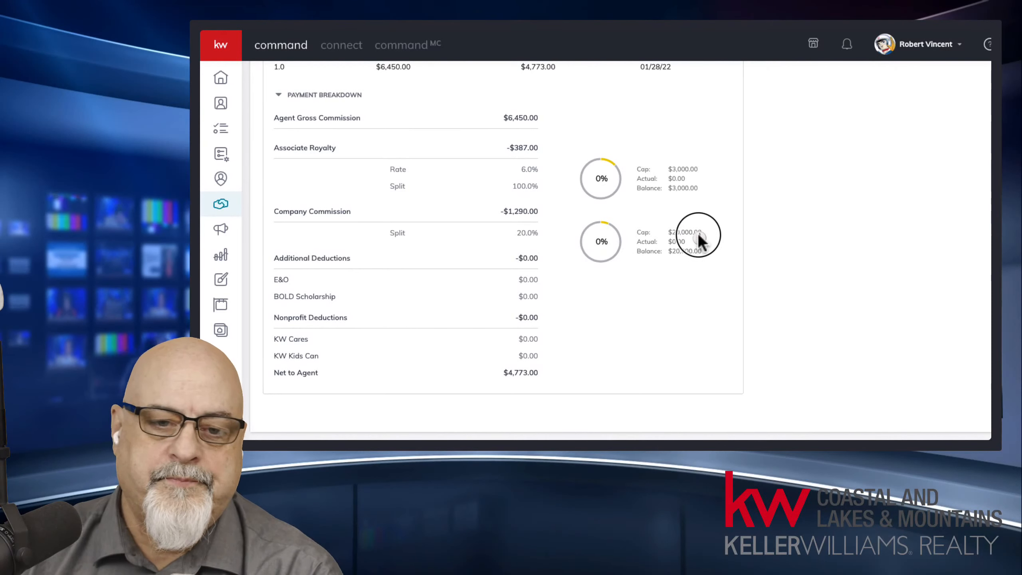
scroll(698, 232, up, 3)
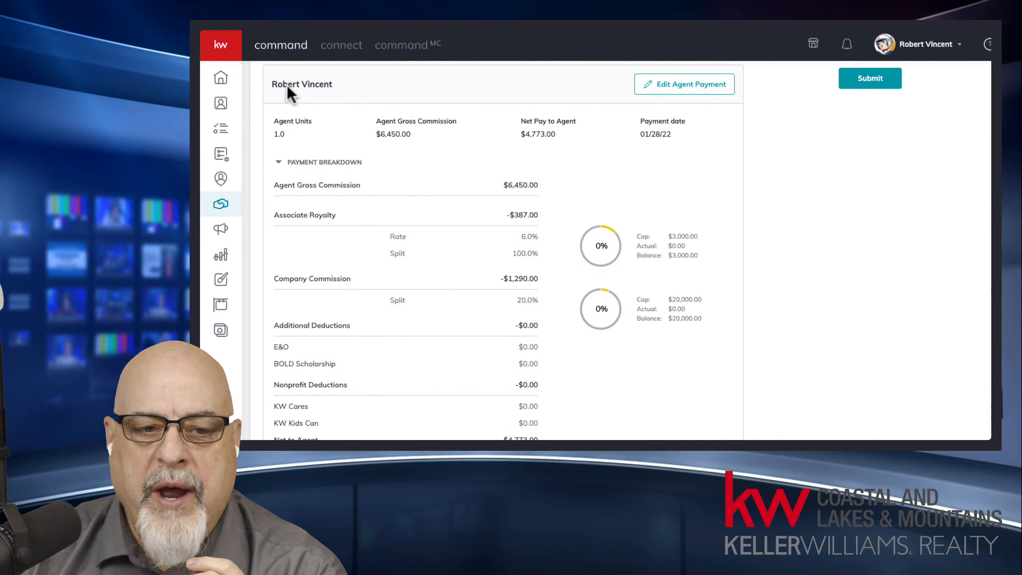
Step: Recalculate and save the first agent's payment at 1 unit, $6,450.00 gross, $4,773.00 net
drag(288, 85, 337, 85)
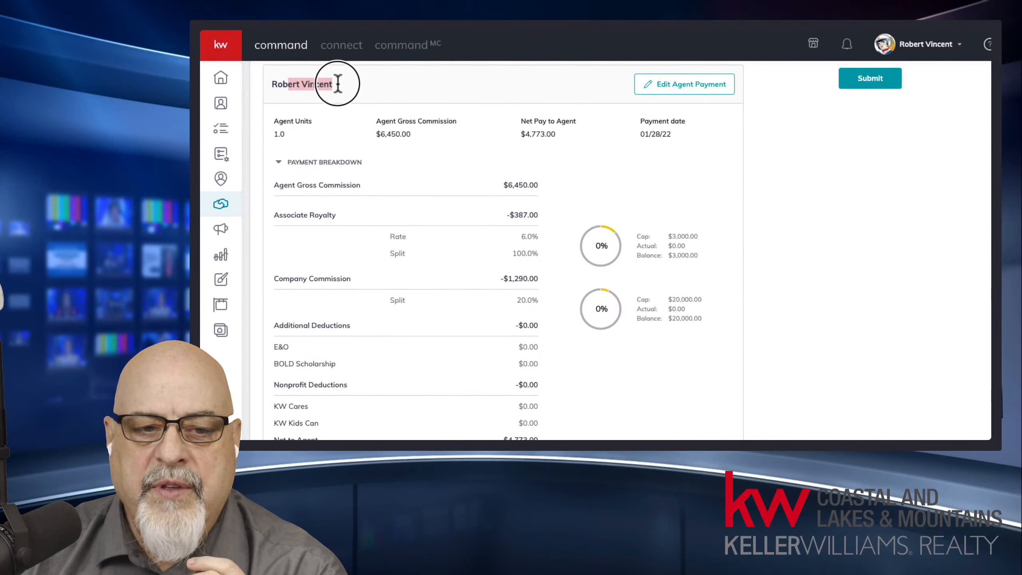
click(693, 86)
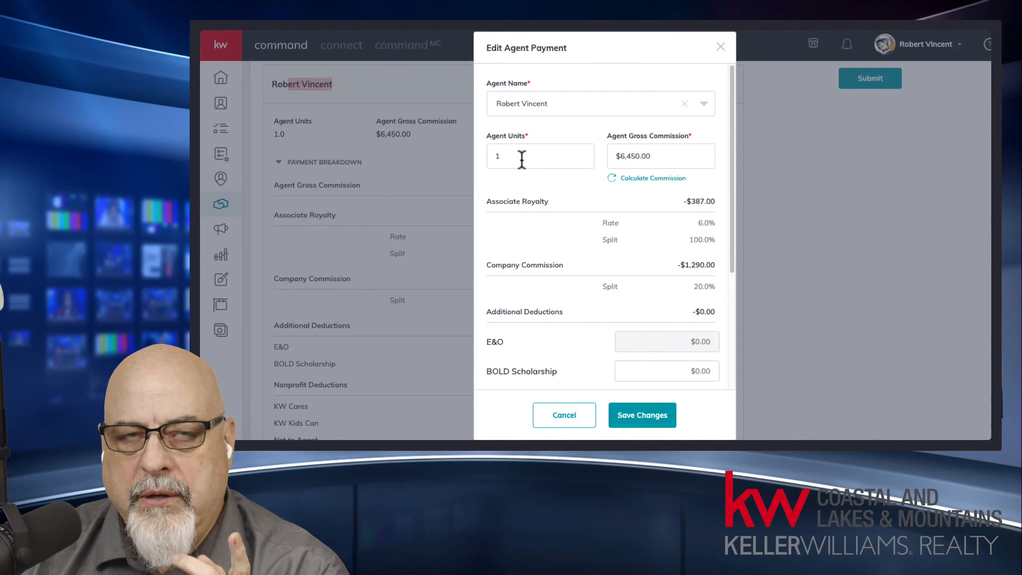
drag(522, 160, 472, 155)
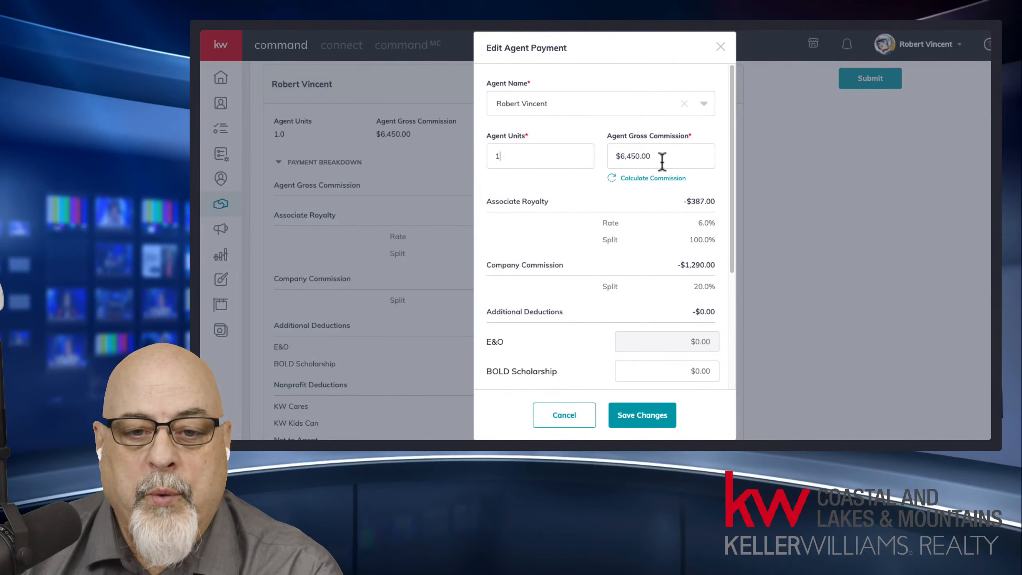
drag(661, 157, 591, 156)
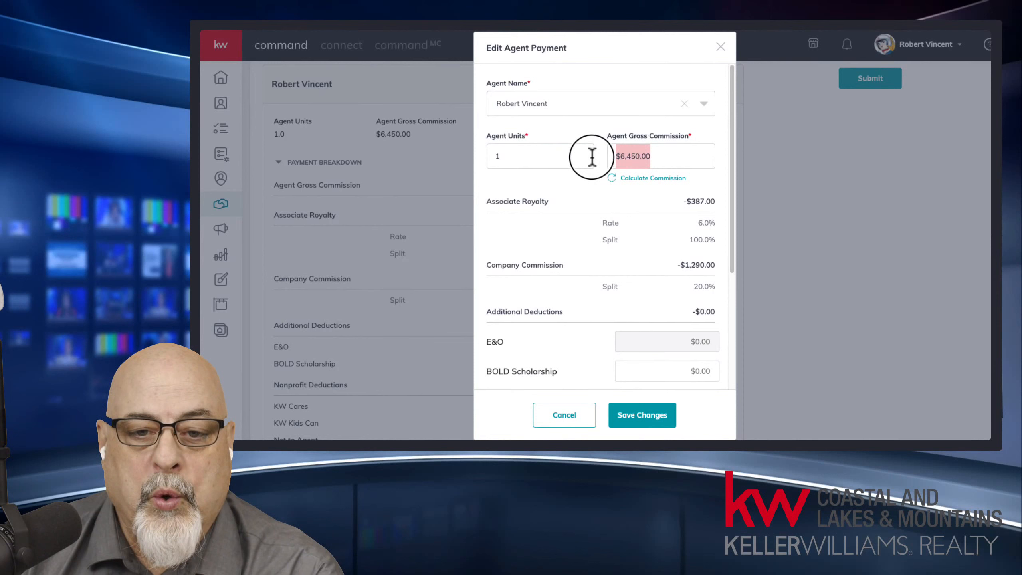
click(635, 178)
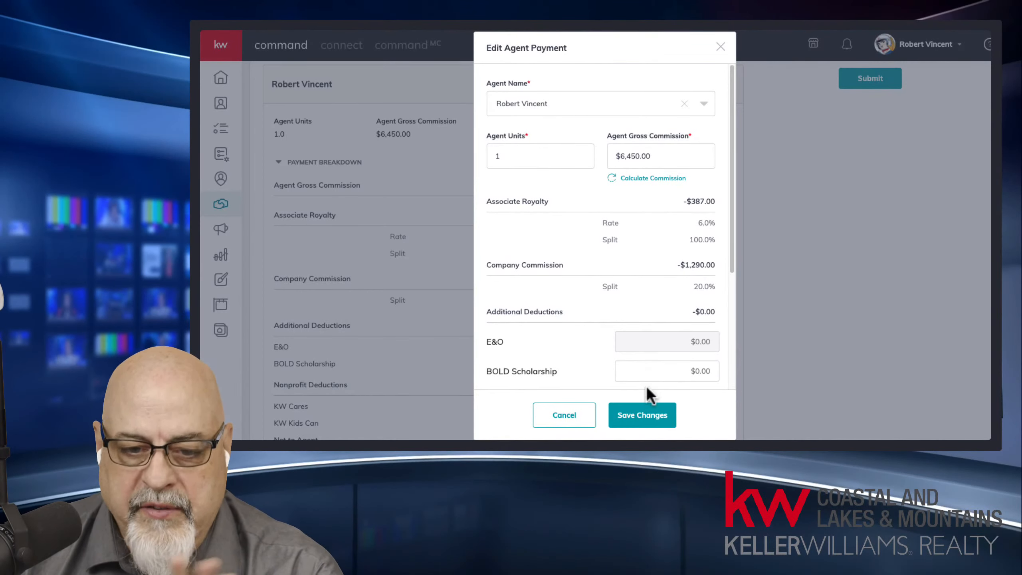
click(644, 417)
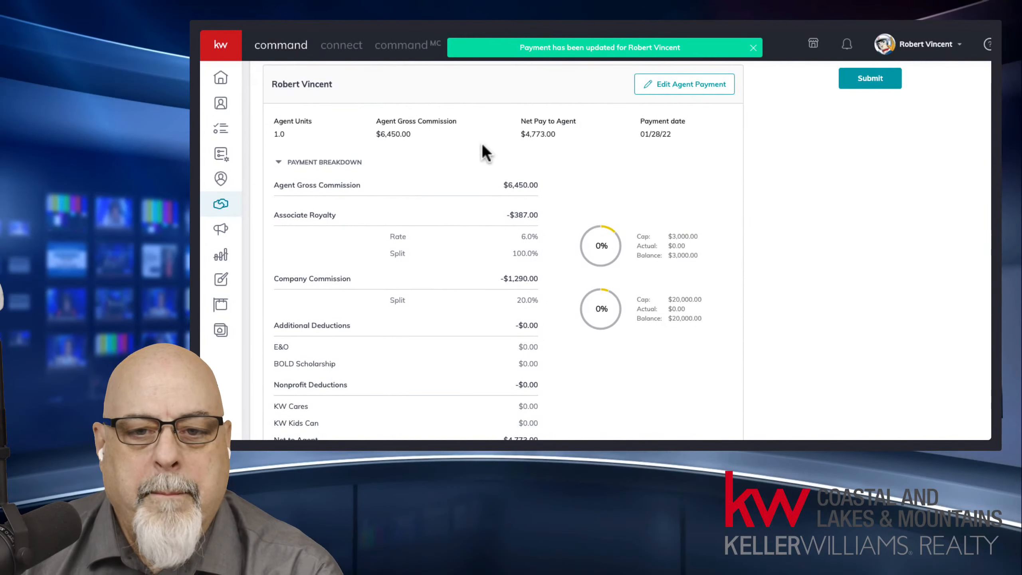
scroll(481, 153, up, 1)
Step: Scroll up to the Payment heading and open Add Another Agent
scroll(402, 193, up, 3)
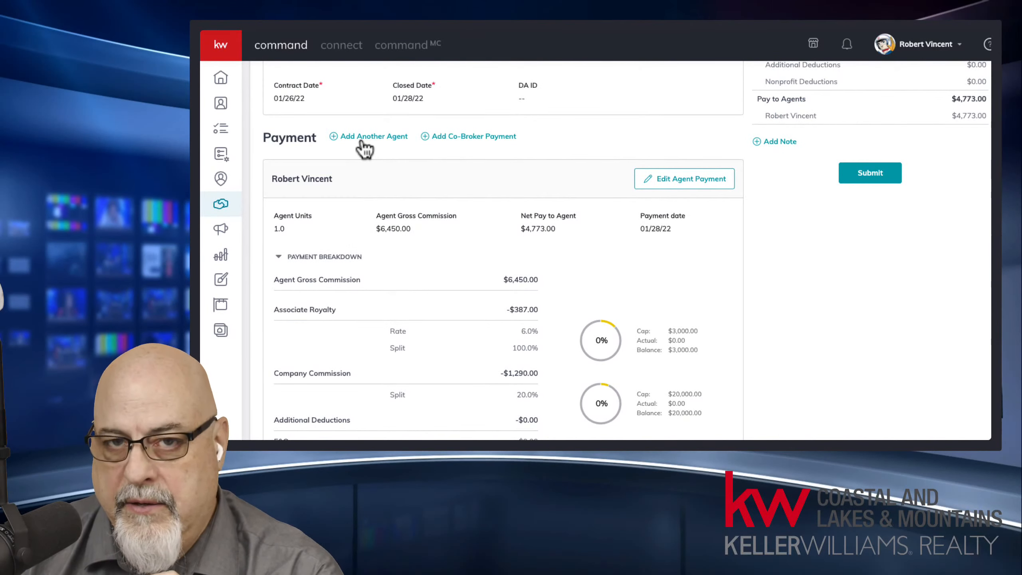
click(364, 139)
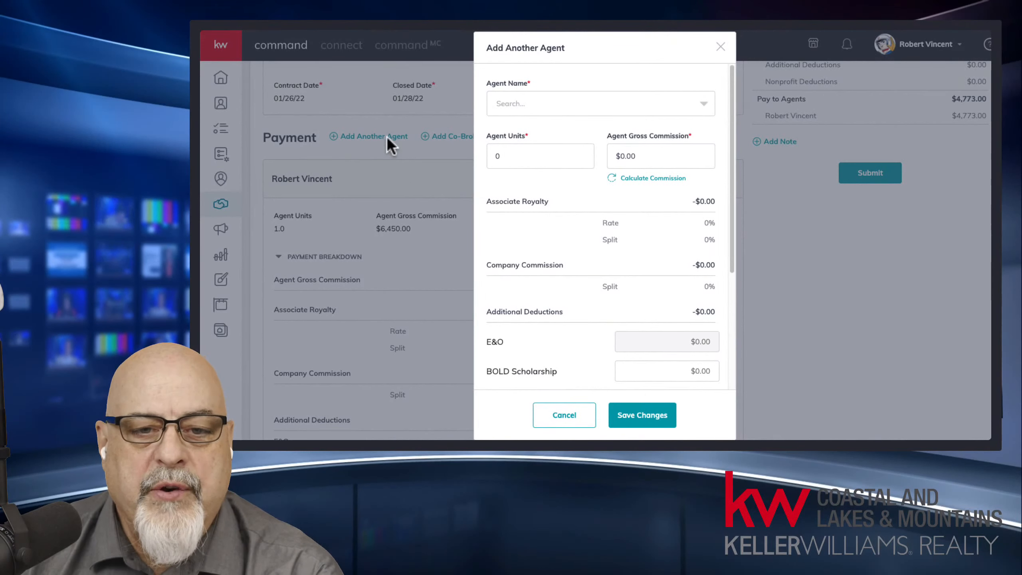
Step: Search for the second agent by name and select them
click(560, 97)
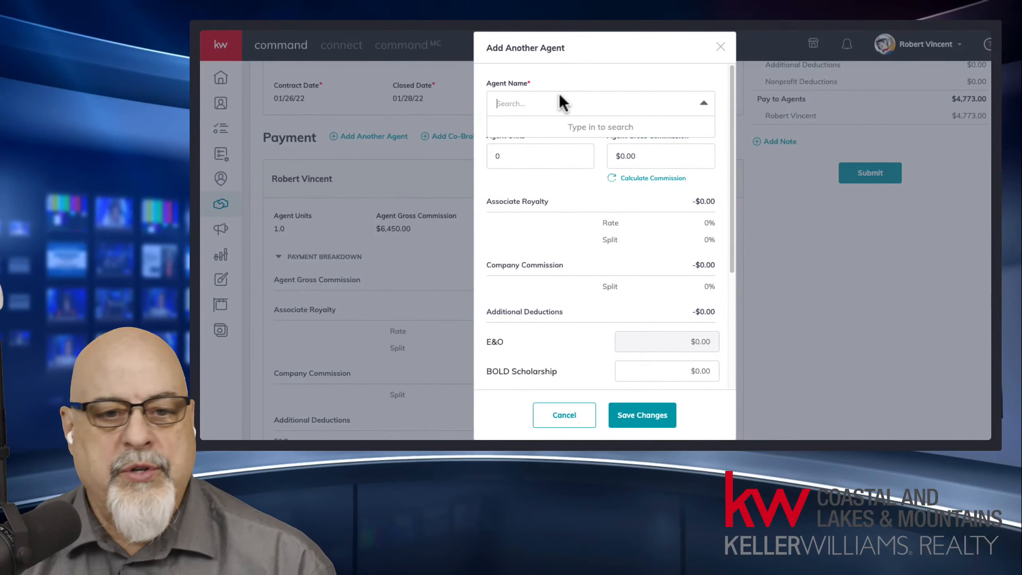
text(wed)
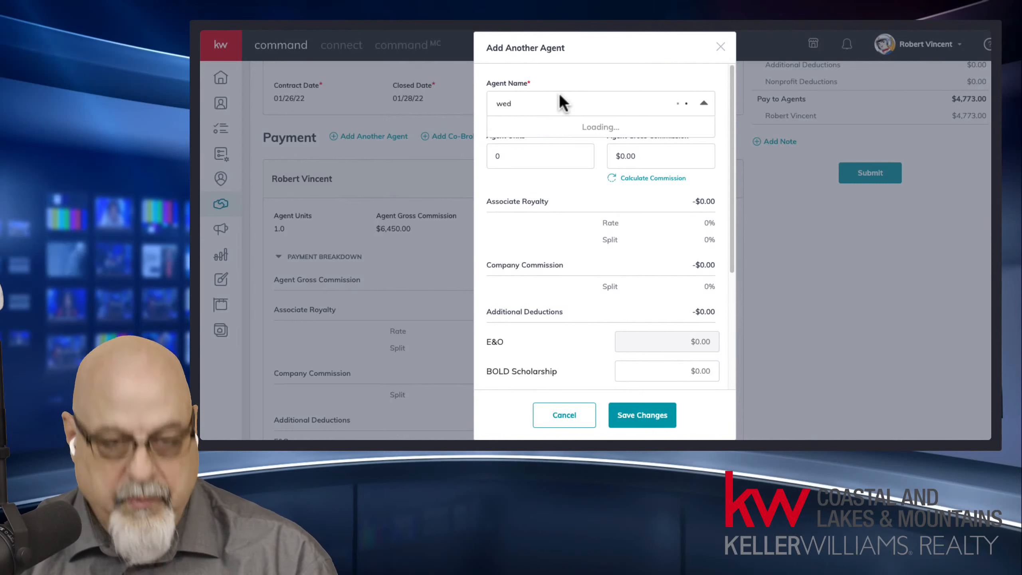
click(519, 131)
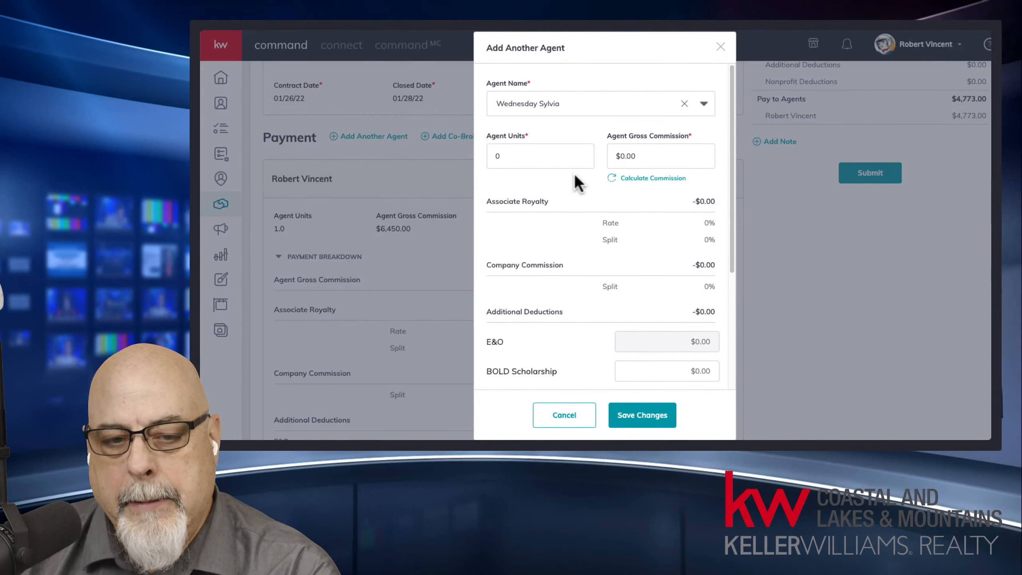
Step: Give the second agent .5 units, calculate $3,225.00 gross, and save the payment
click(505, 157)
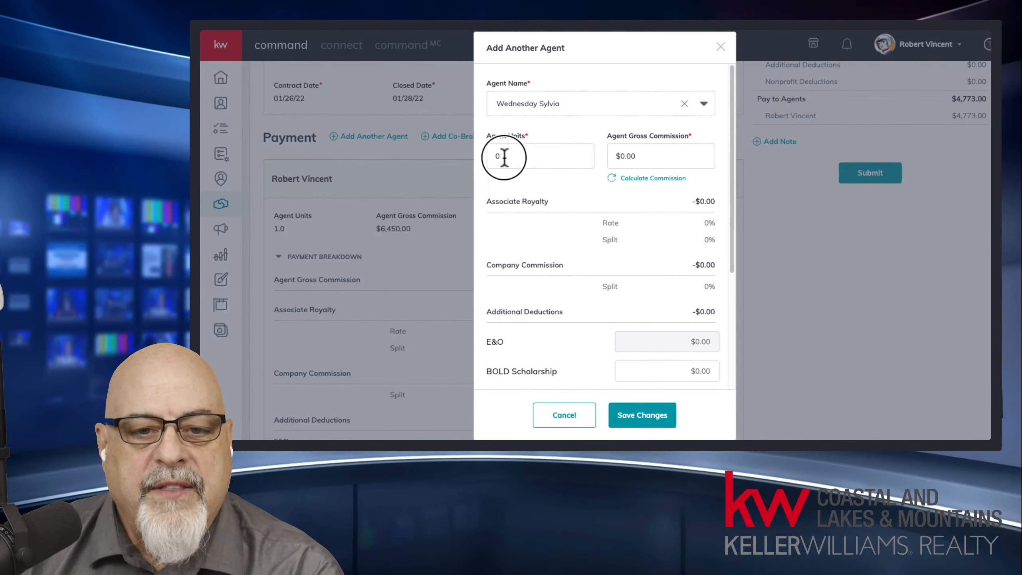
drag(504, 157, 487, 159)
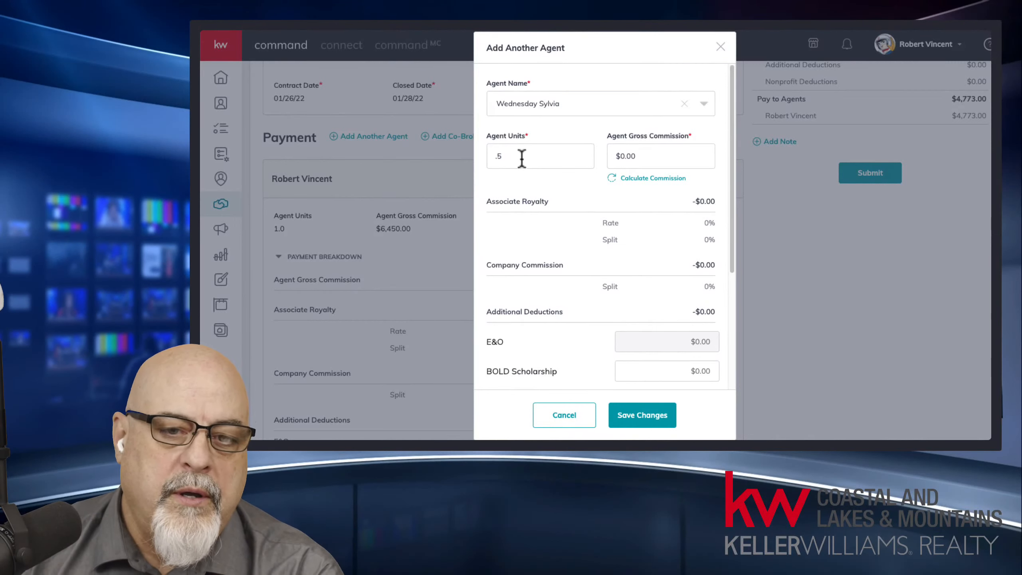
drag(509, 157, 476, 155)
text(.5)
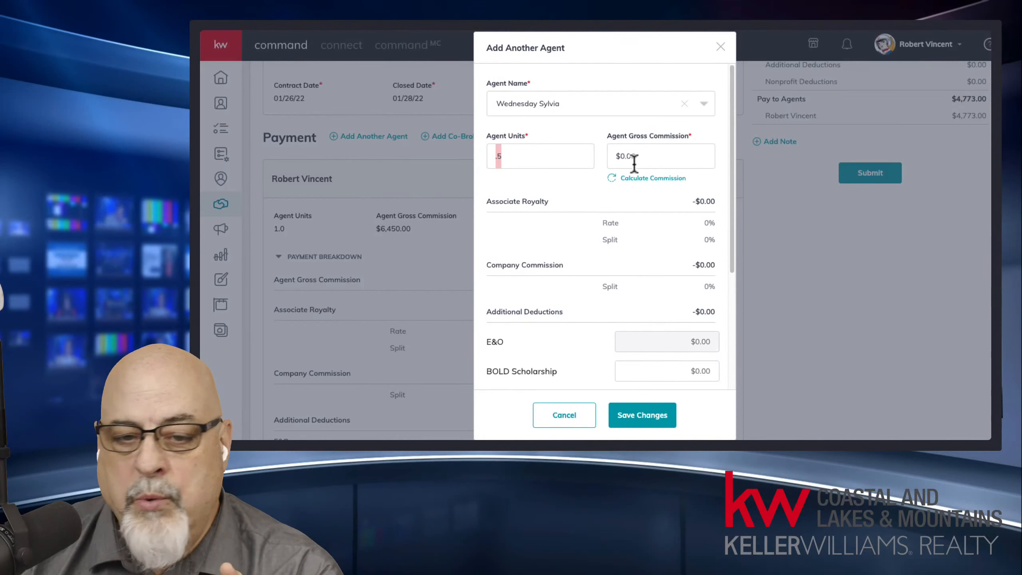
click(639, 182)
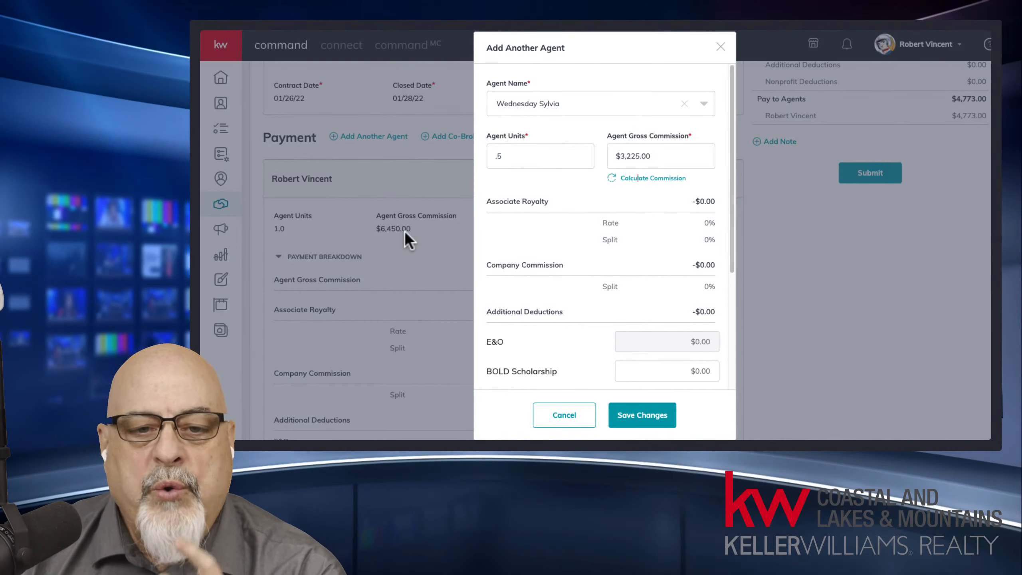
drag(496, 156, 507, 157)
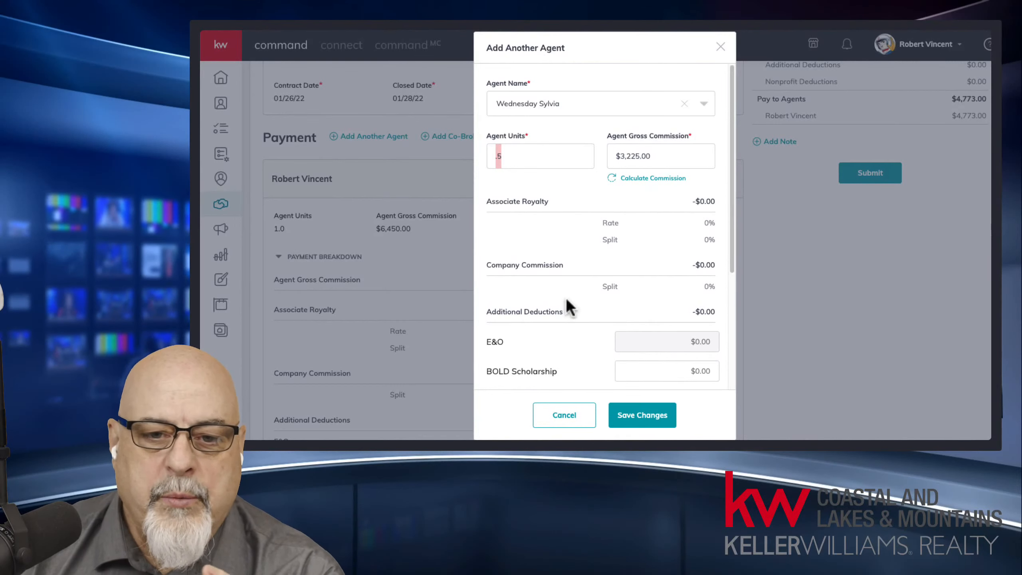
click(645, 414)
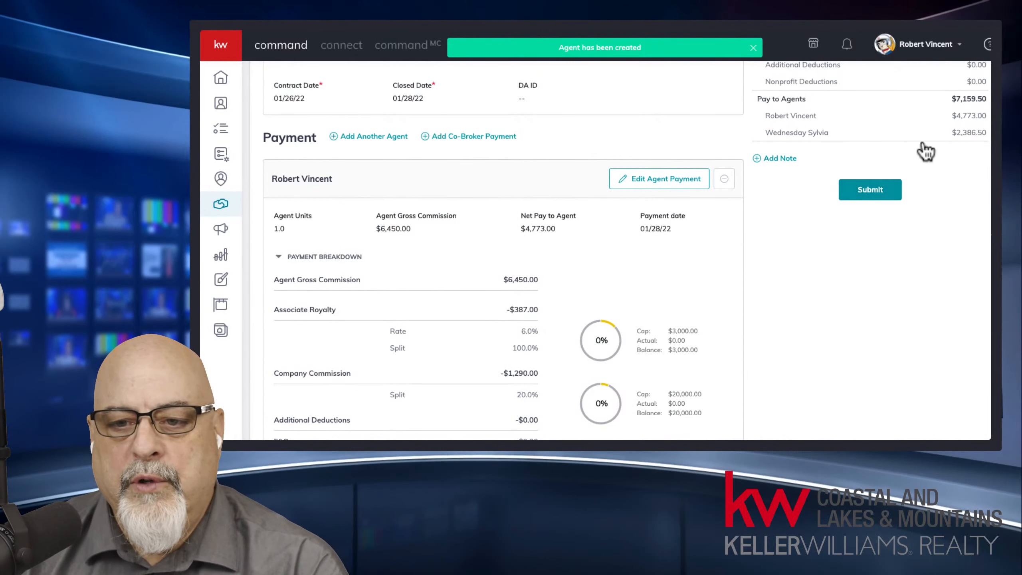
drag(961, 118, 986, 118)
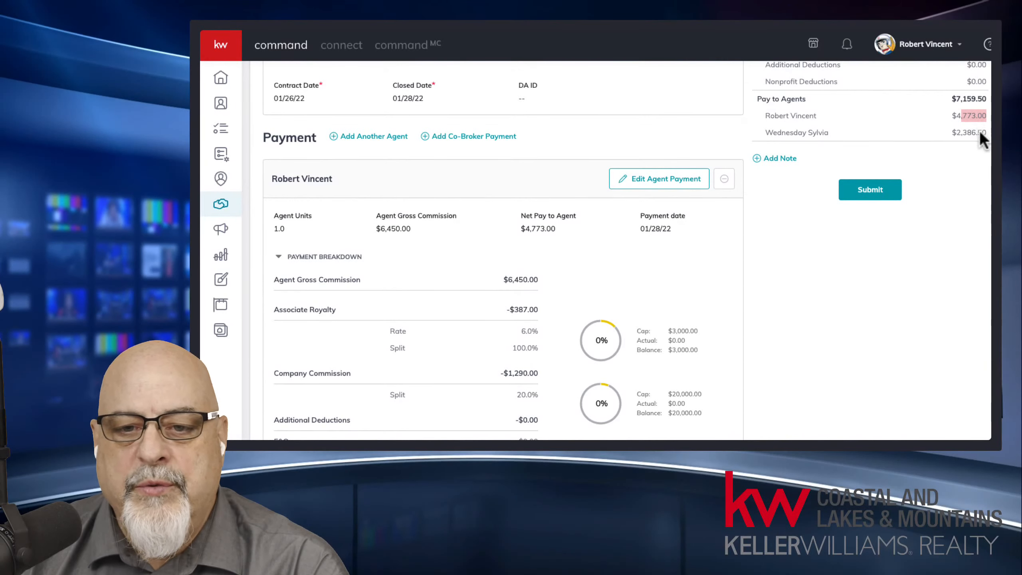
Step: Compare the $4,773.00 and $2,386.50 agent payouts, then reopen the first agent's payment
drag(956, 132, 989, 133)
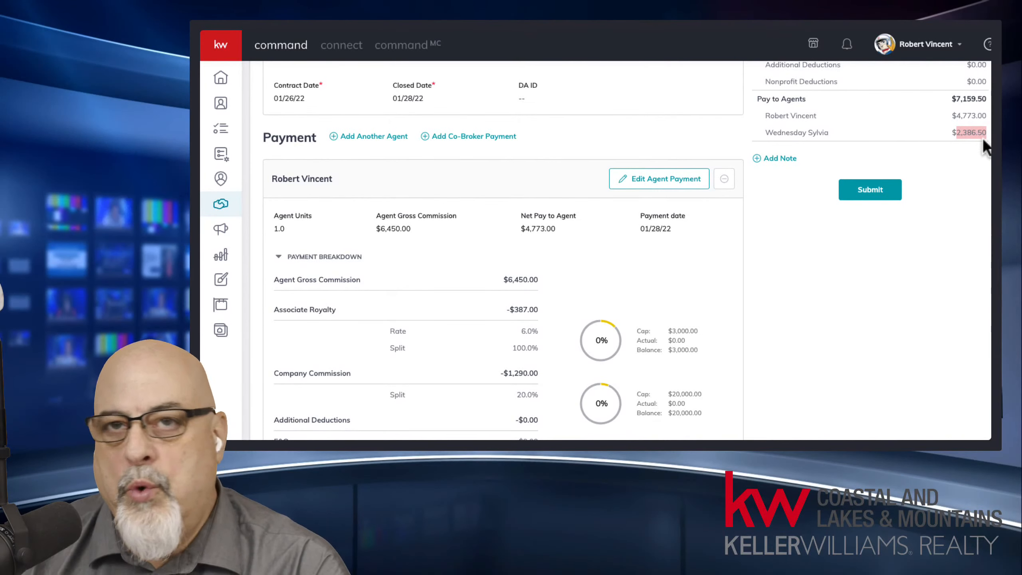
scroll(982, 151, up, 1)
scroll(981, 141, up, 3)
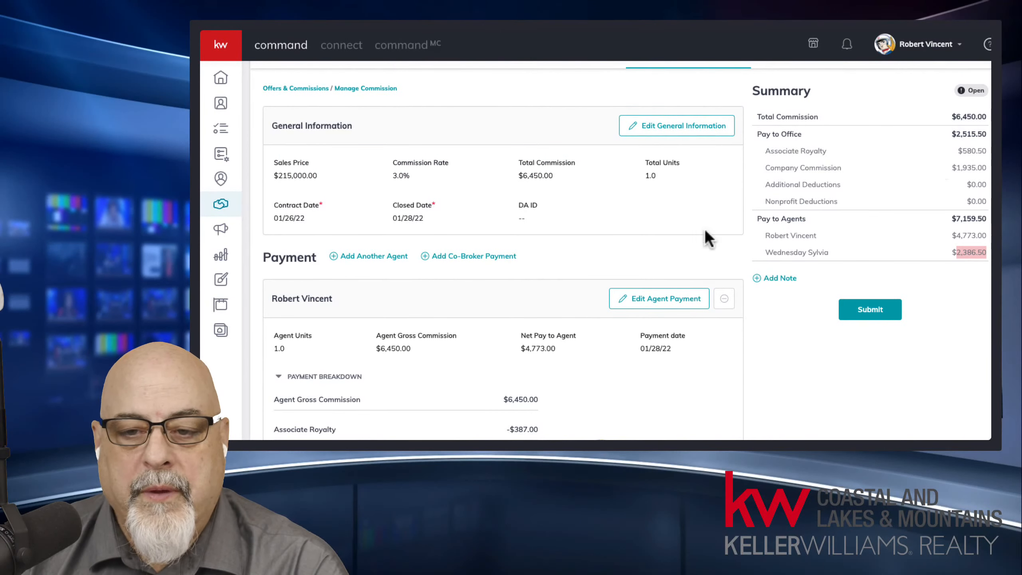
scroll(620, 289, down, 1)
middle_click(373, 318)
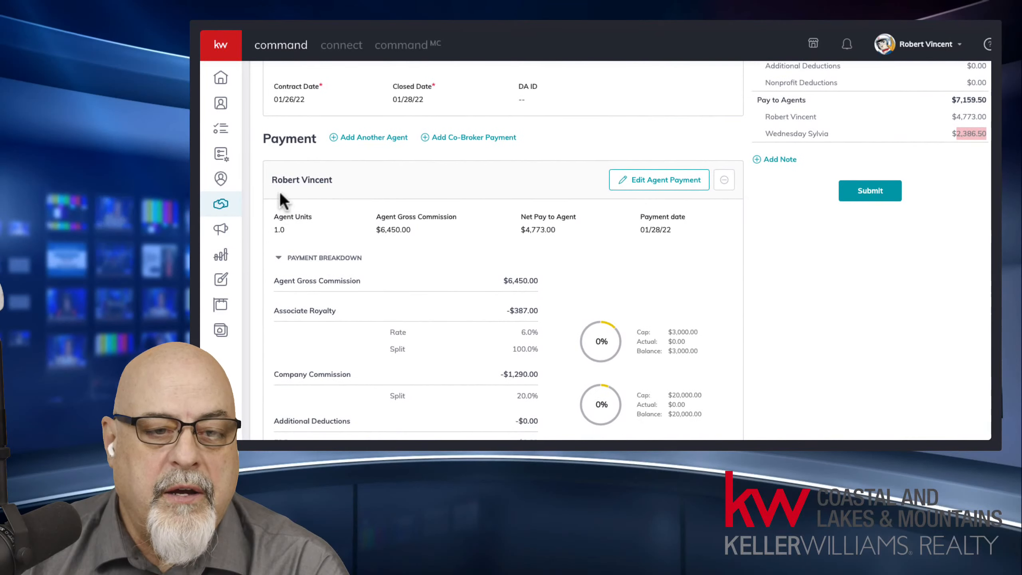
drag(276, 181, 325, 213)
middle_click(466, 263)
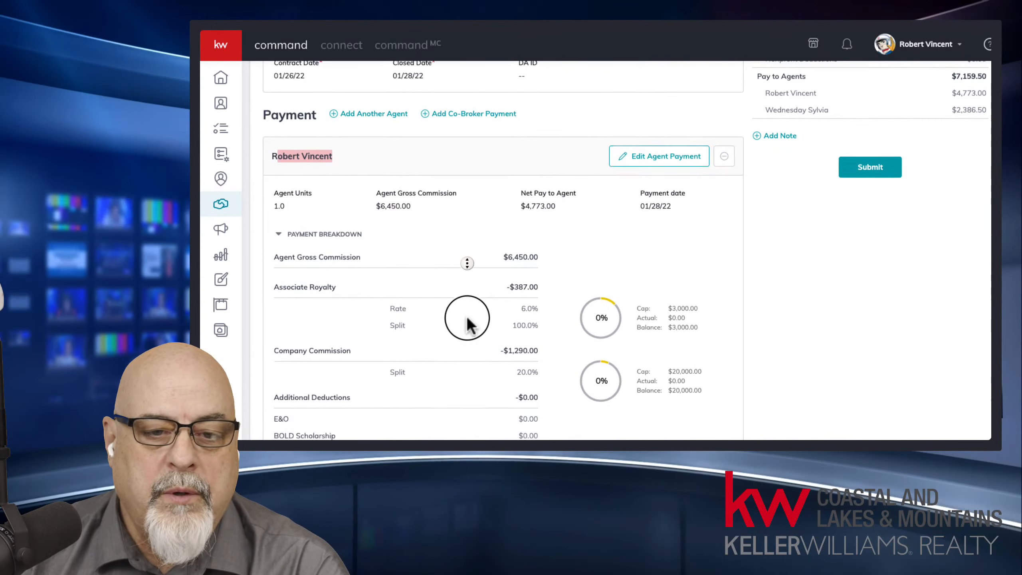
middle_click(454, 271)
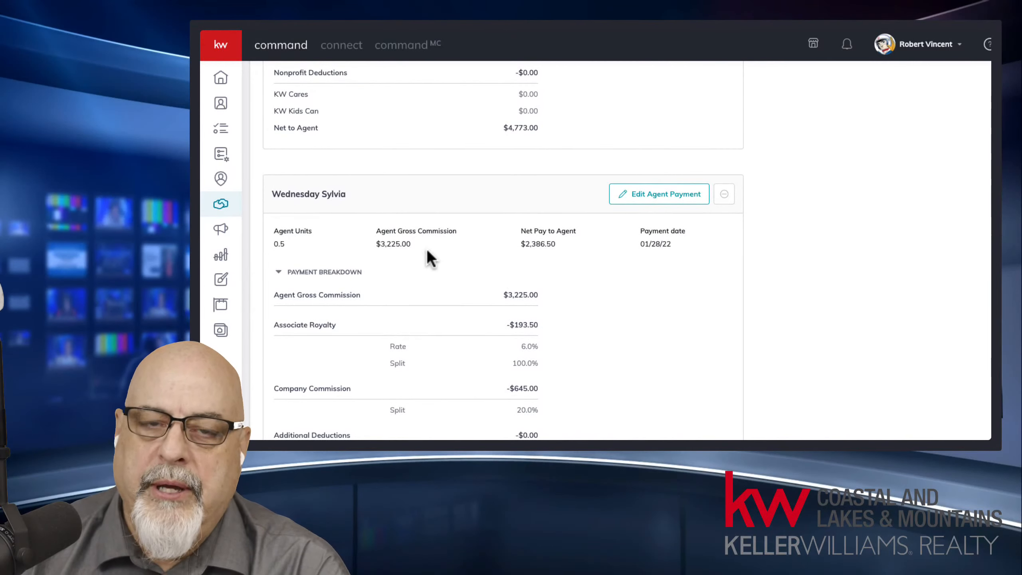
click(498, 257)
scroll(499, 257, up, 10)
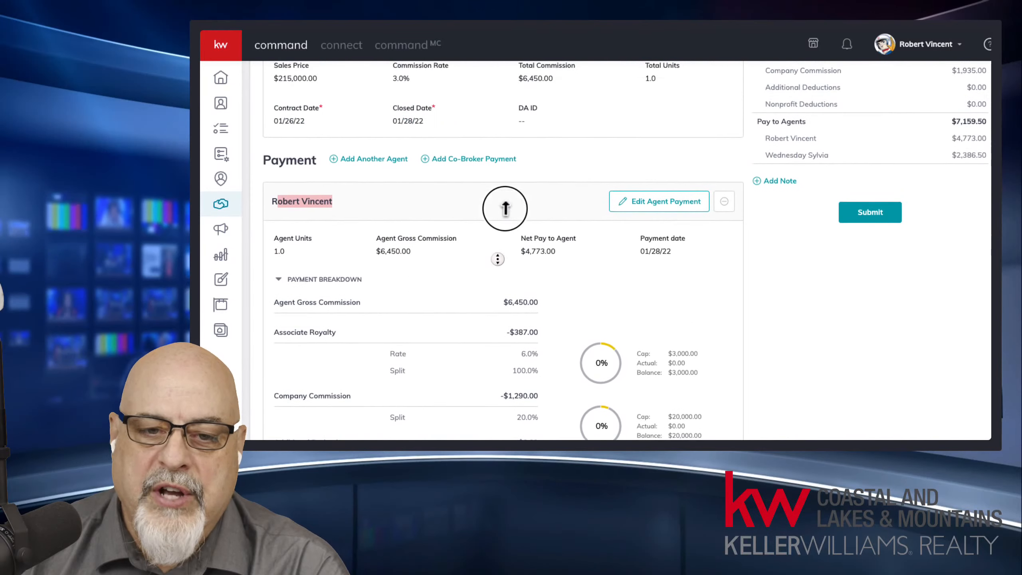
Step: Reduce the first agent to 0.5 units, recalculate to $3,225.00 gross, and save
click(684, 201)
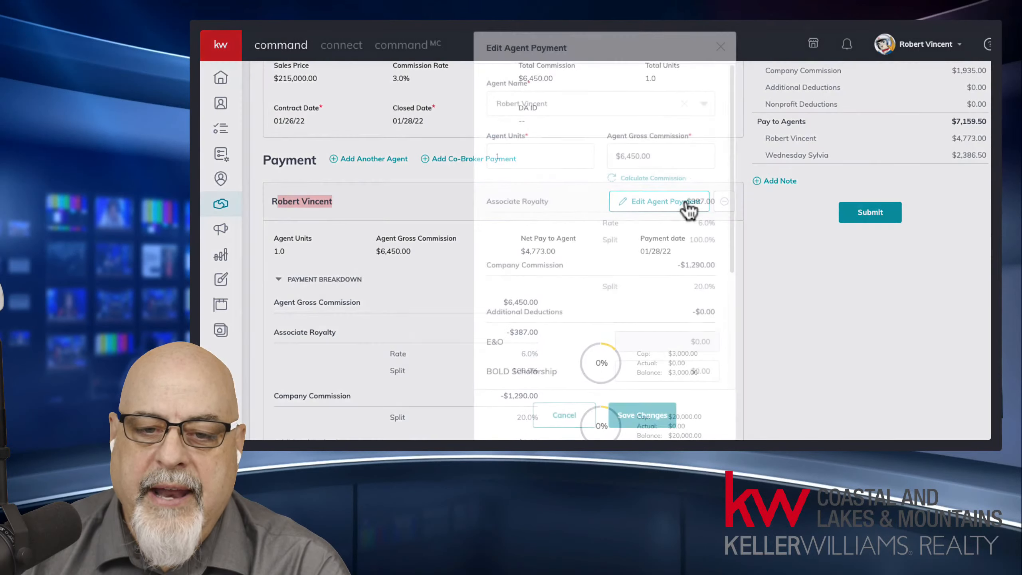
drag(509, 159, 479, 157)
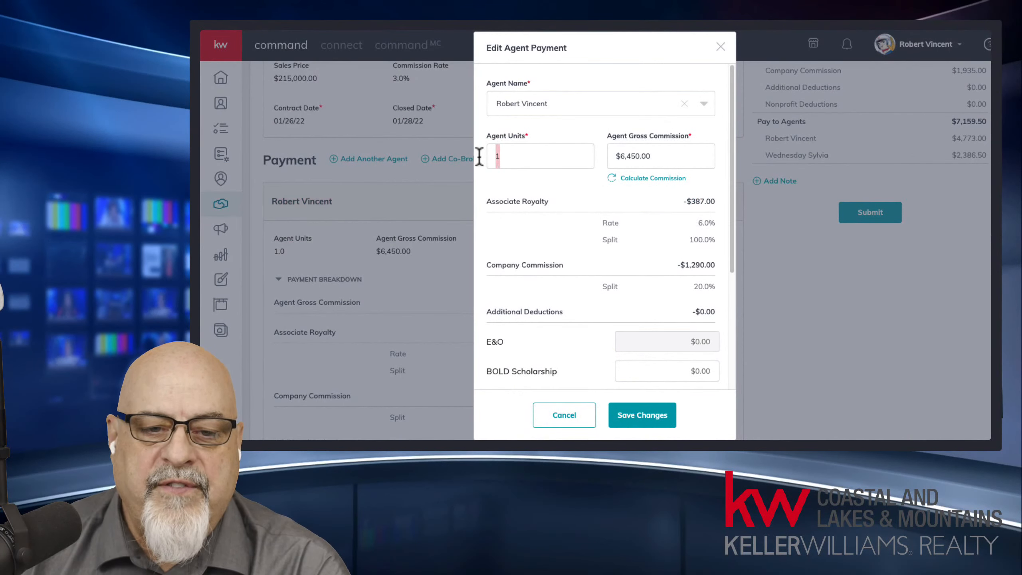
text(.5)
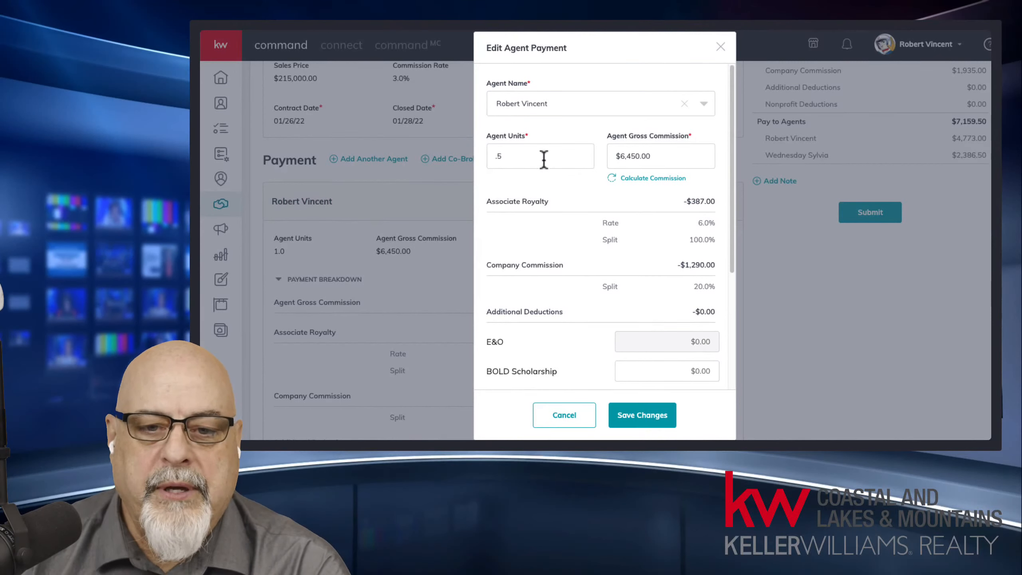
click(665, 184)
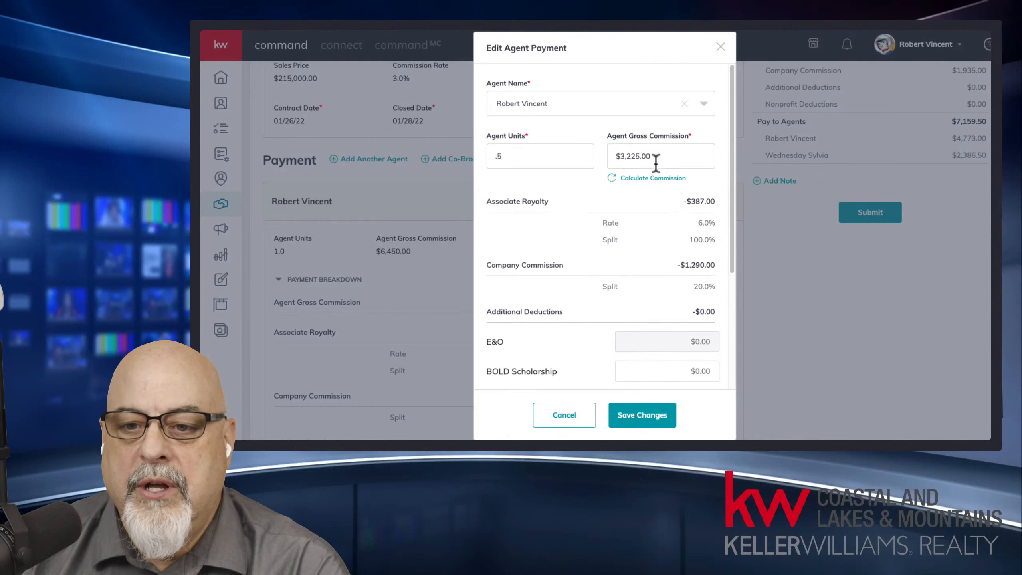
click(643, 415)
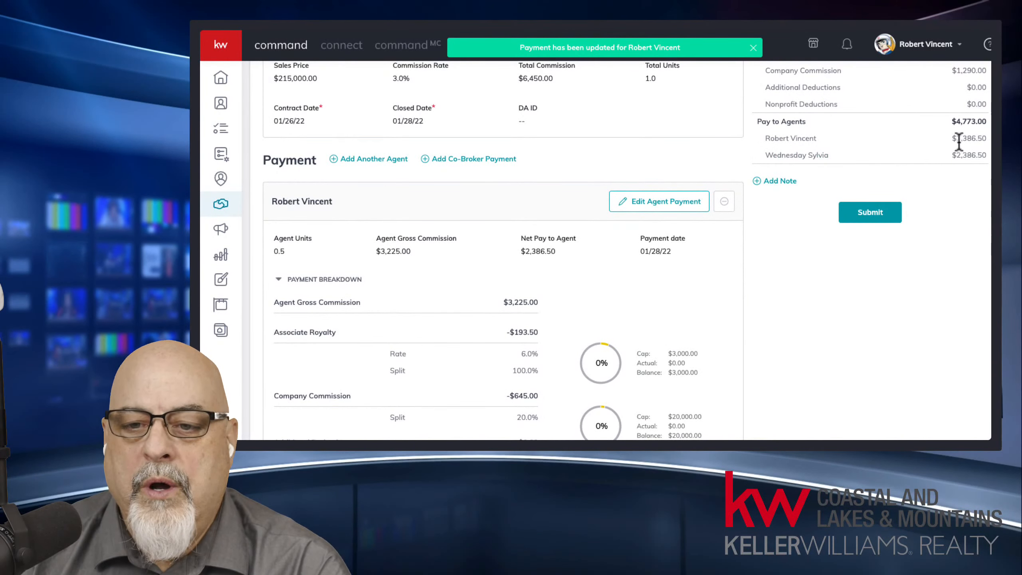
drag(955, 138, 987, 155)
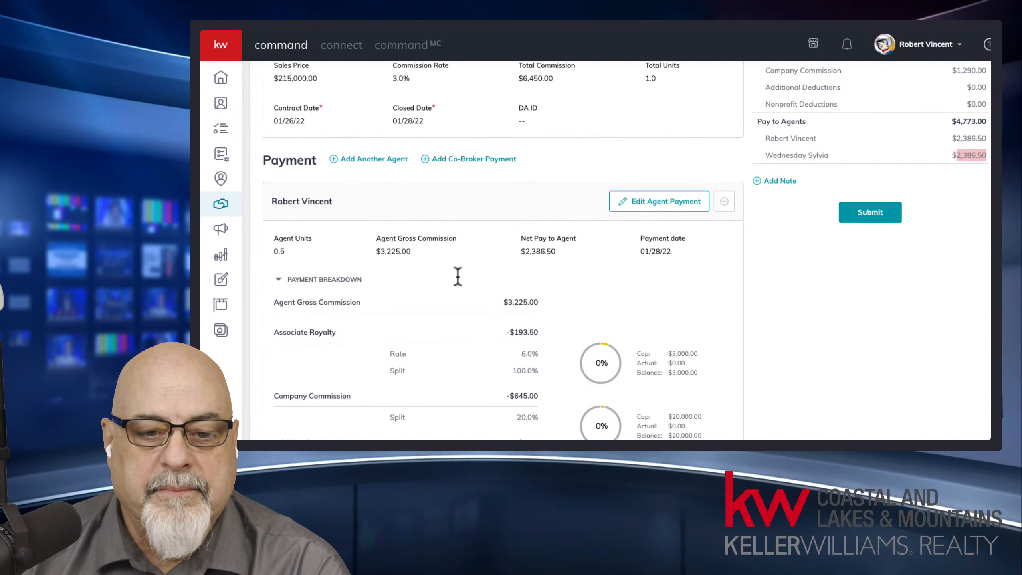
drag(272, 250, 589, 252)
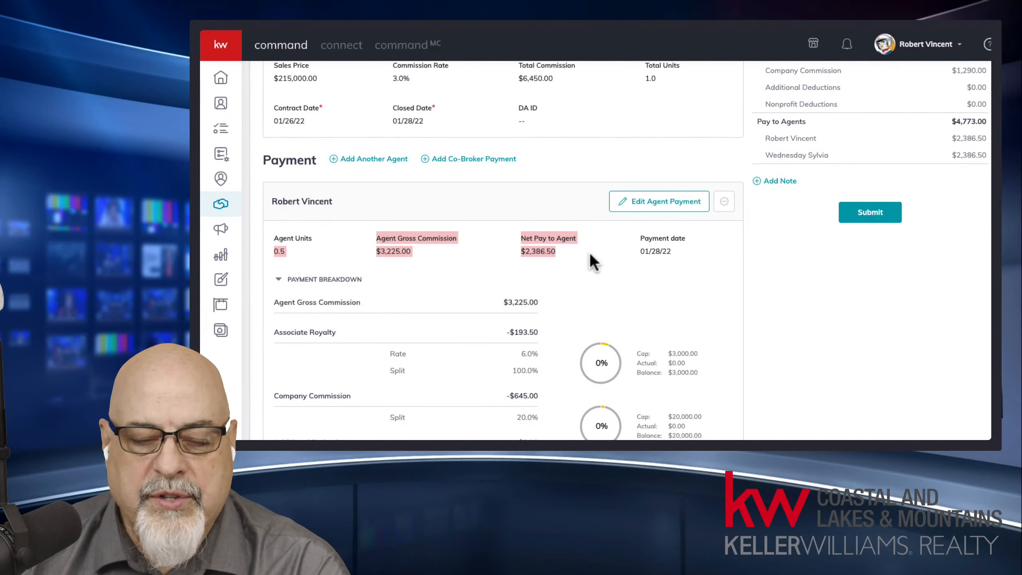
click(594, 263)
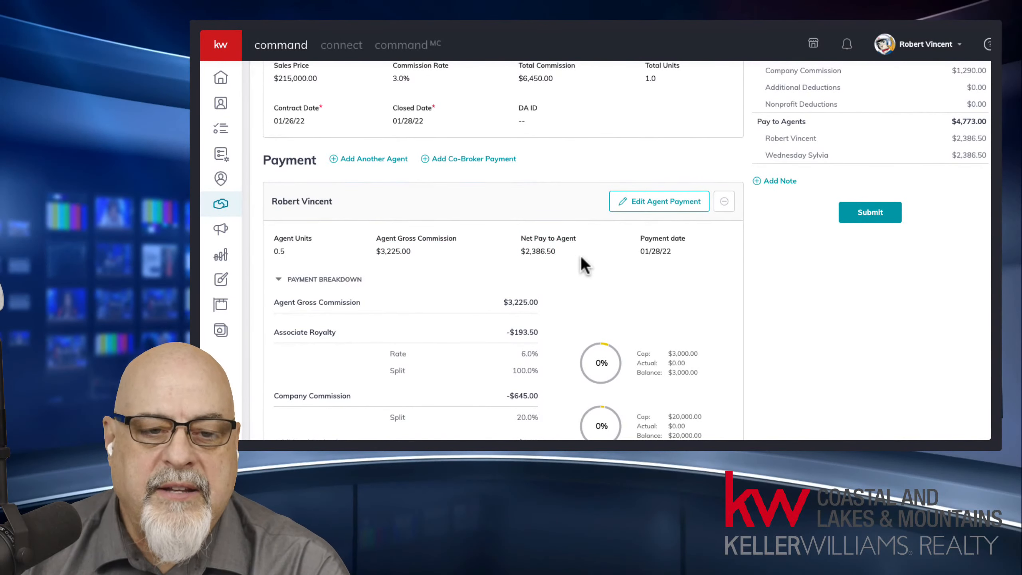
click(549, 253)
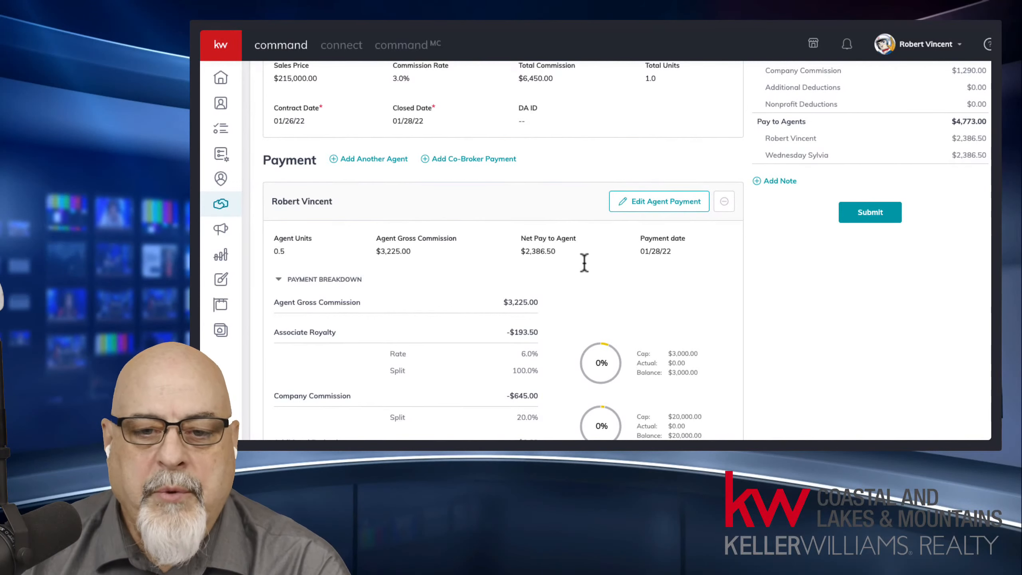
scroll(677, 309, down, 3)
scroll(677, 310, down, 10)
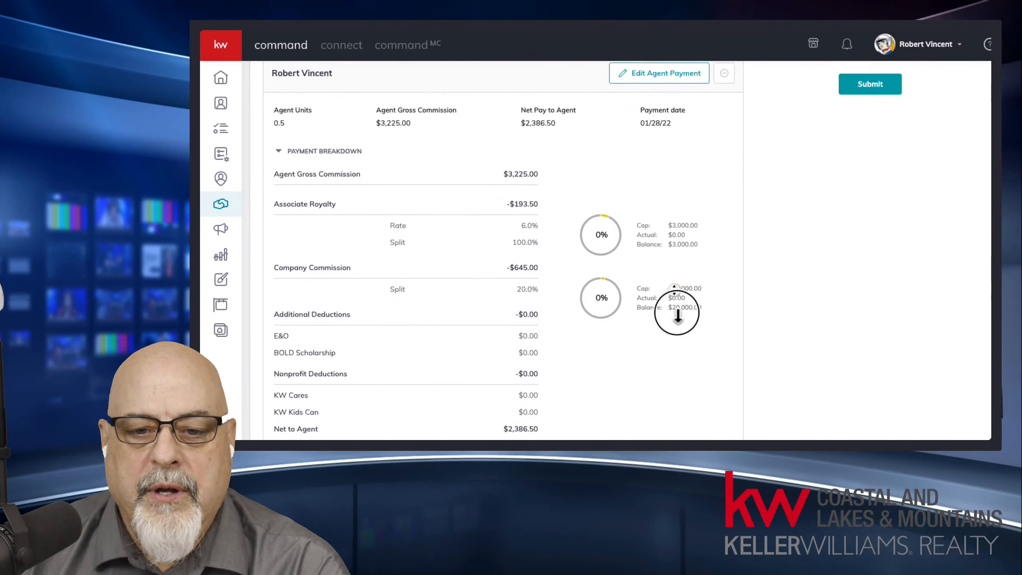
scroll(677, 317, down, 4)
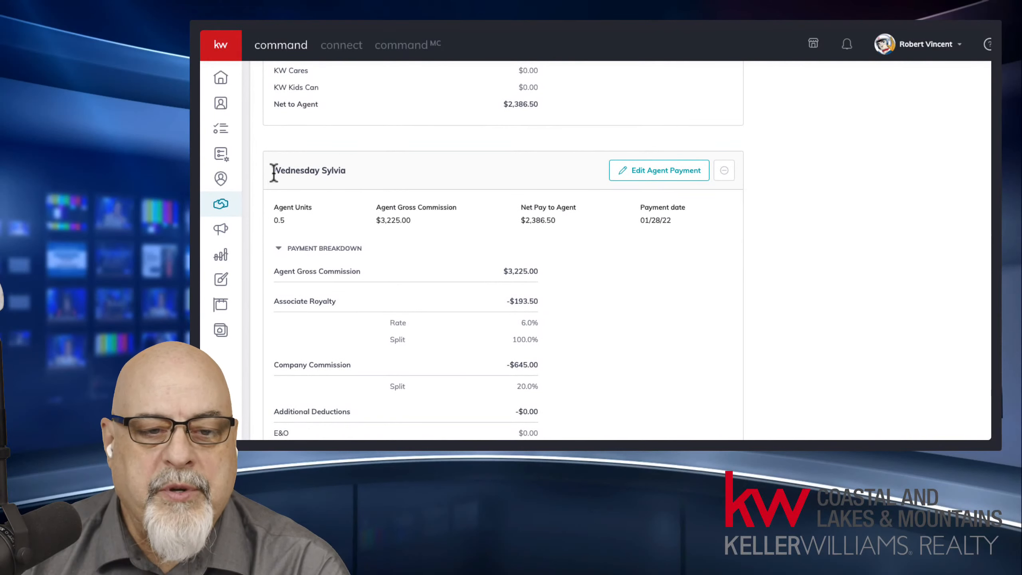
drag(272, 171, 368, 177)
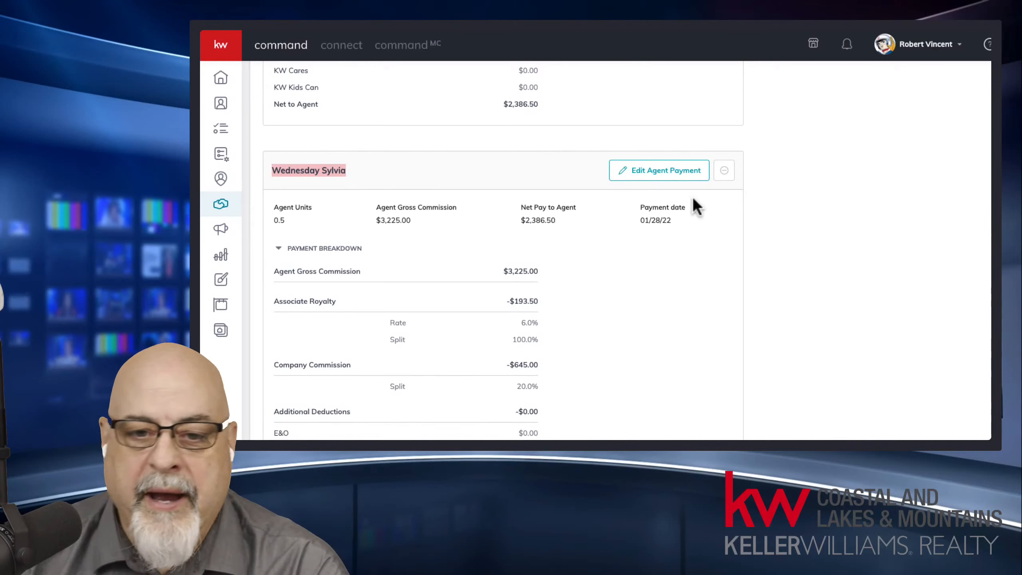
Step: Remove the second agent's payment from the commission, confirming the warning
click(724, 172)
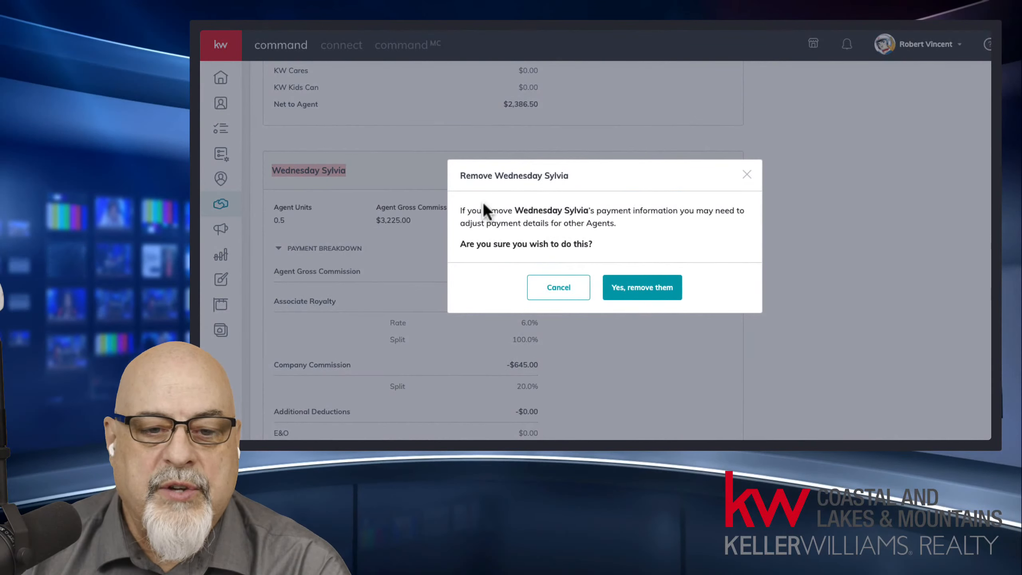
drag(491, 210, 624, 210)
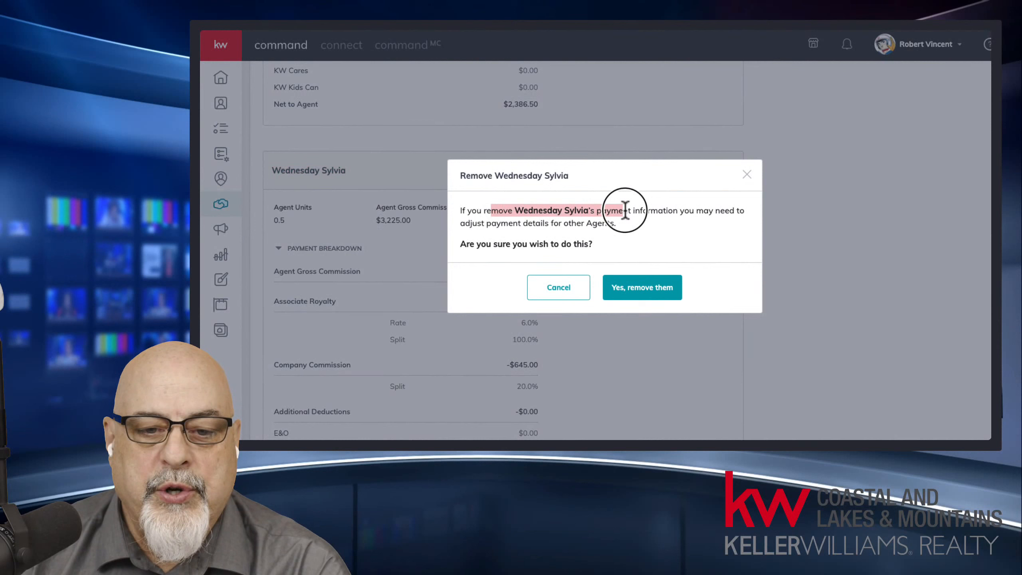
click(637, 291)
scroll(625, 229, up, 4)
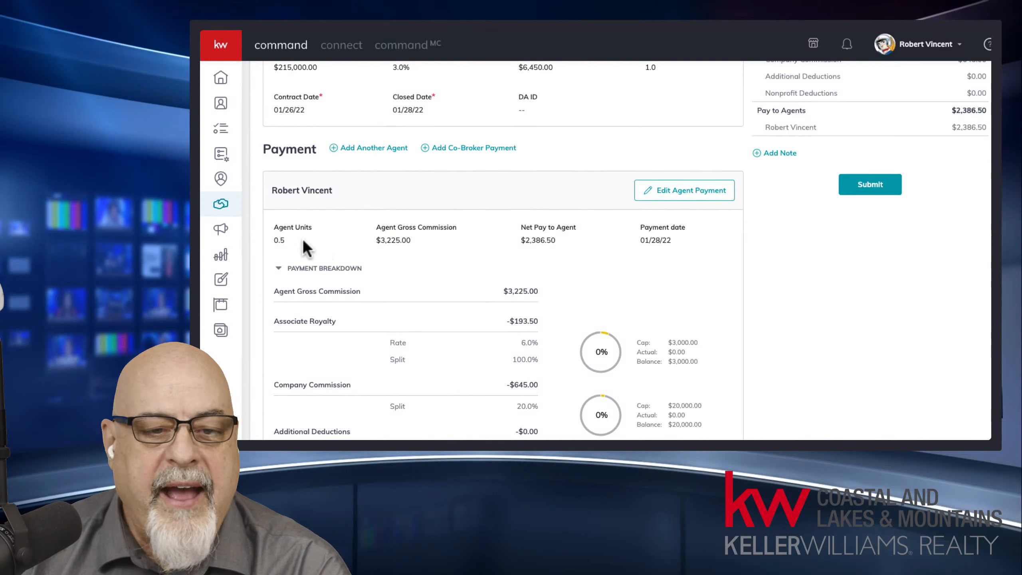
drag(271, 237, 412, 239)
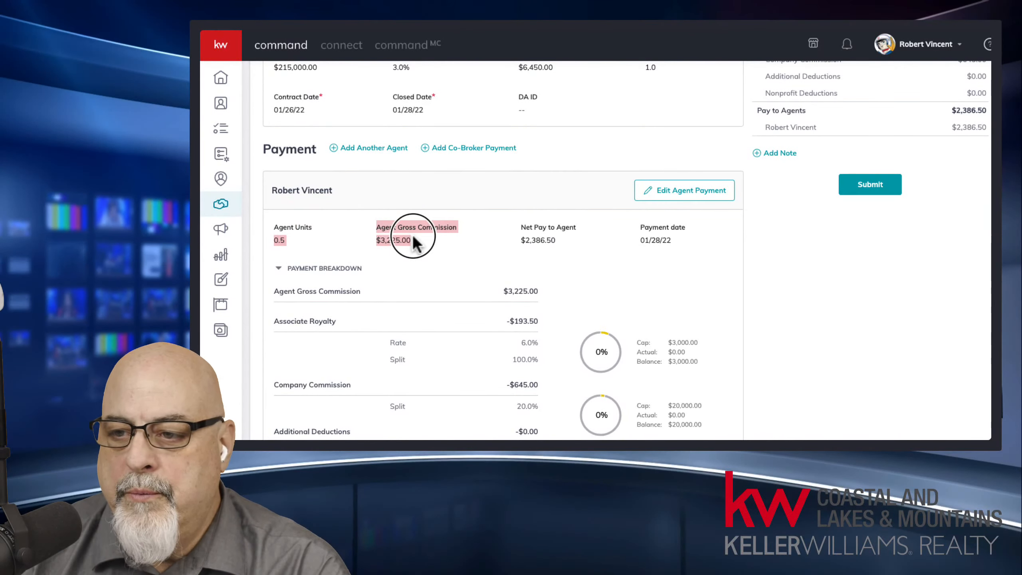
Step: Restore the remaining agent to 1 unit, recalculating to $6,450.00 gross, and save
click(665, 195)
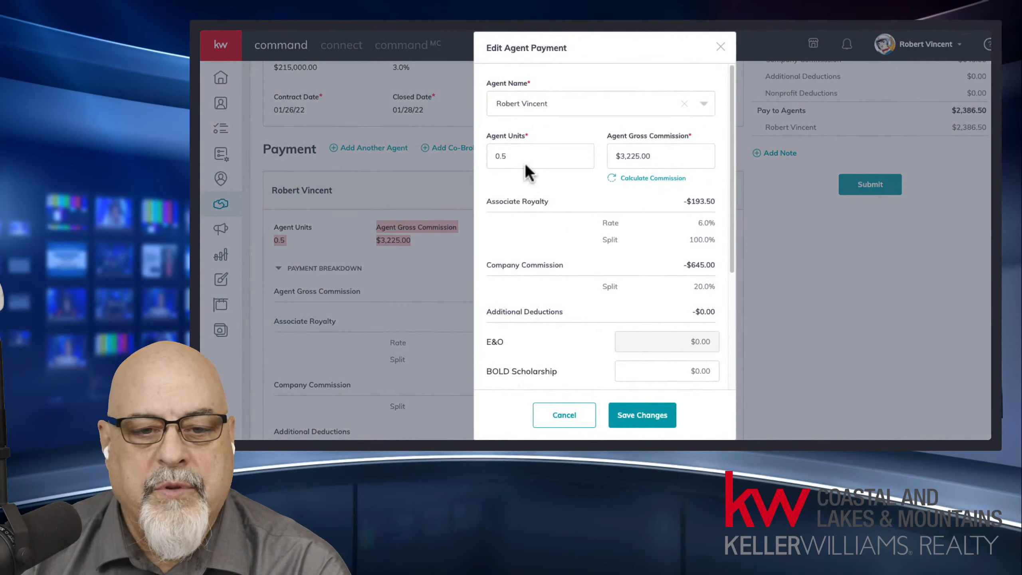
drag(529, 164, 463, 157)
text(1)
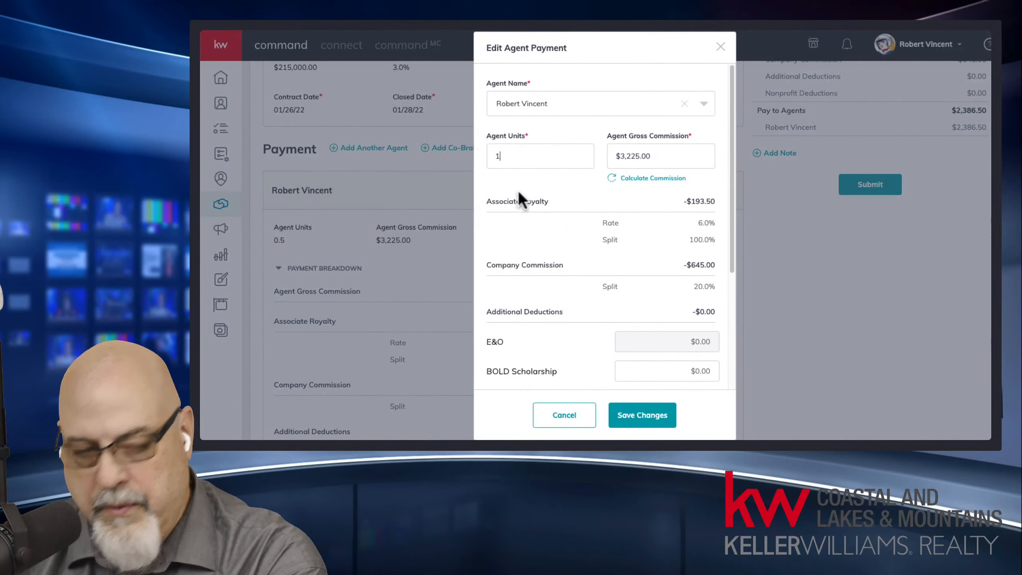
click(646, 182)
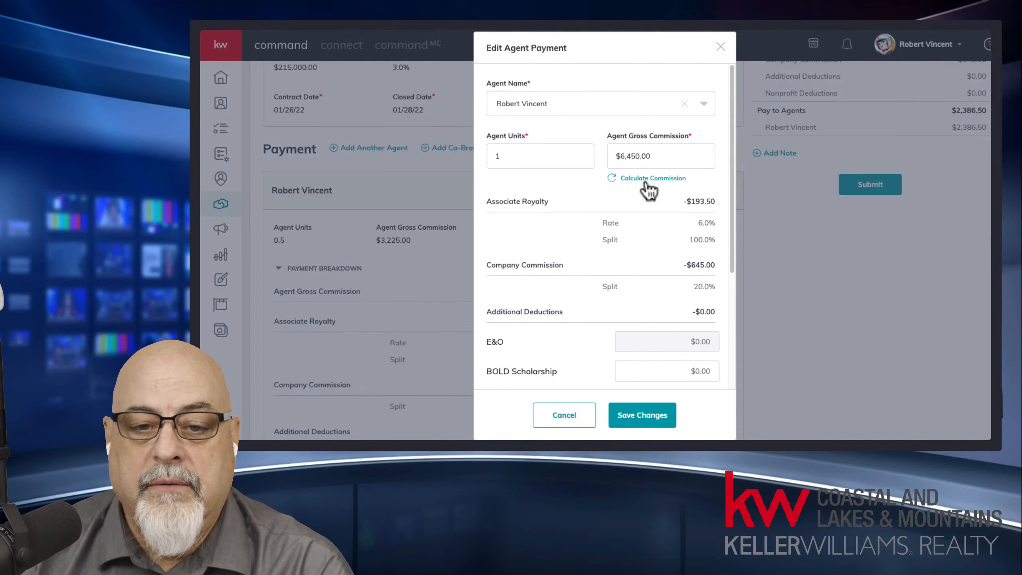
click(643, 415)
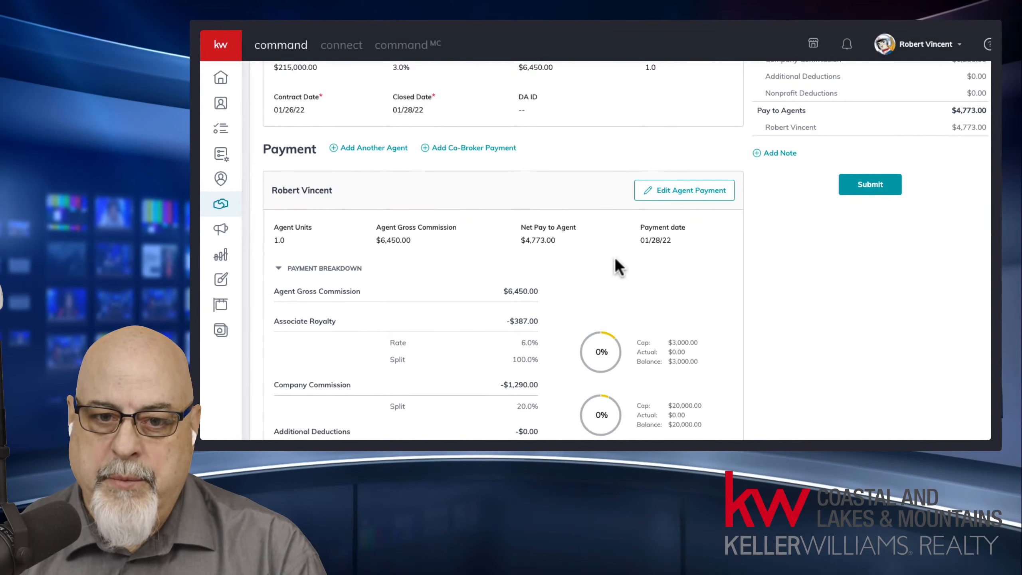
click(666, 190)
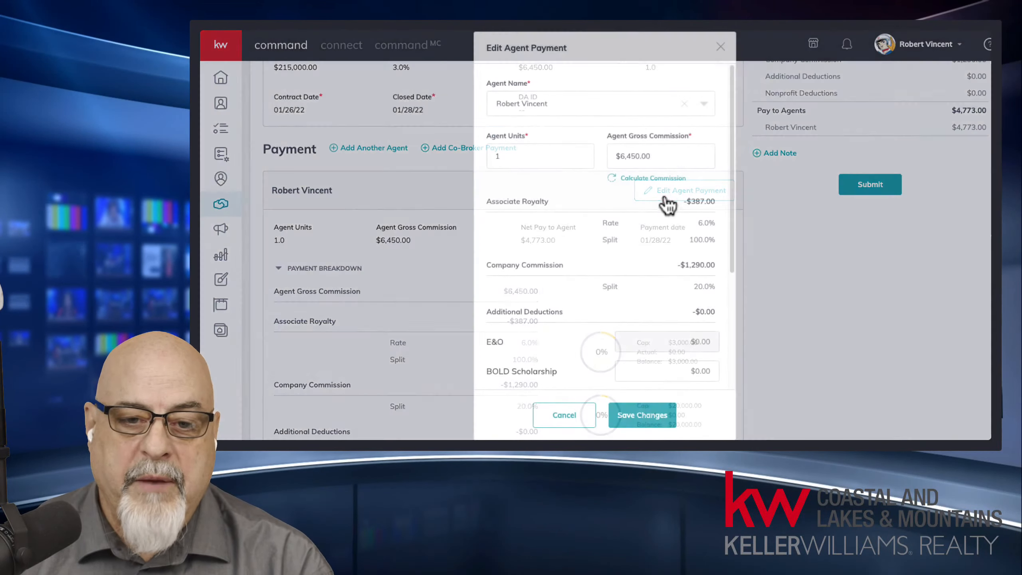
click(541, 405)
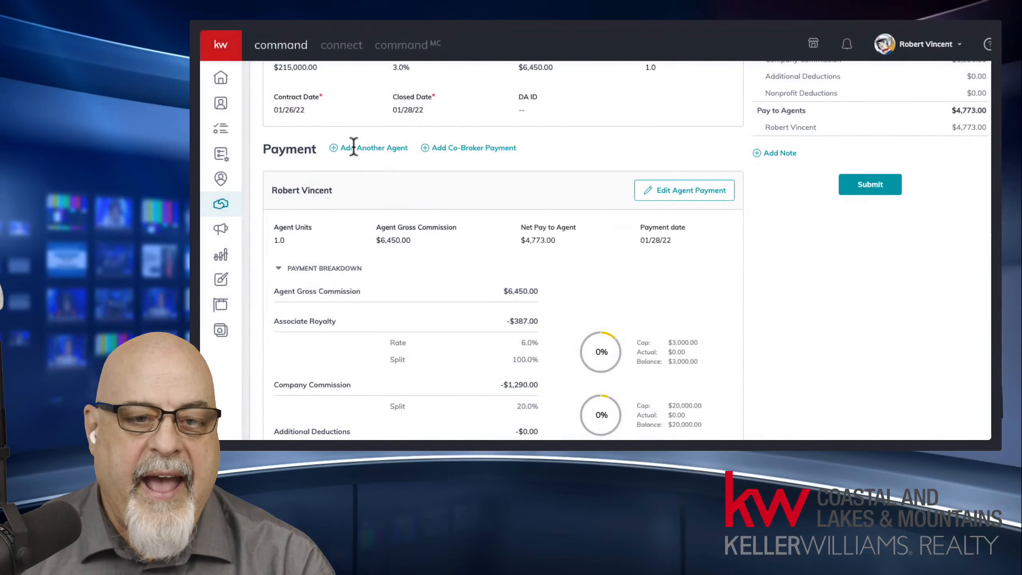
click(369, 148)
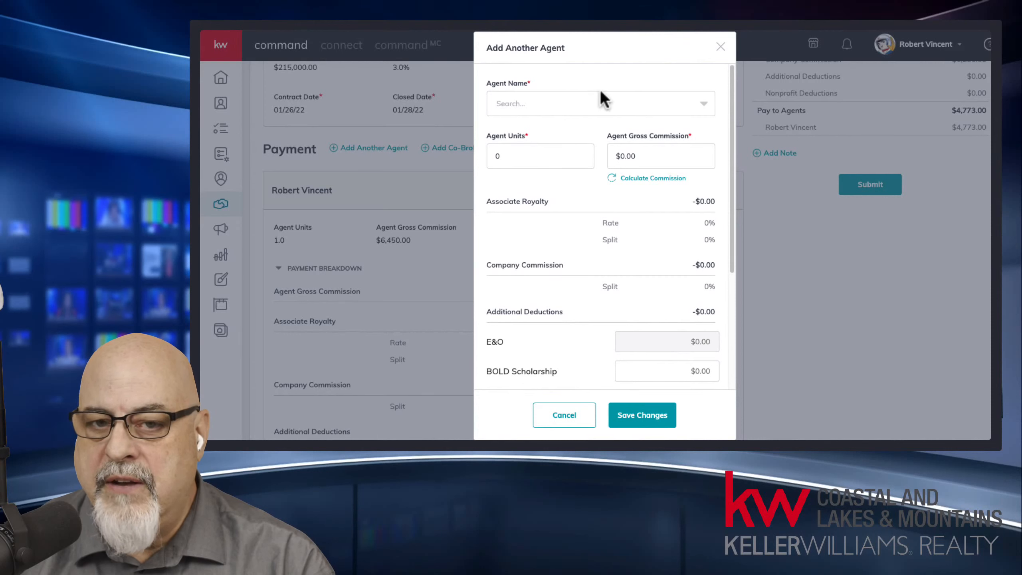
click(720, 46)
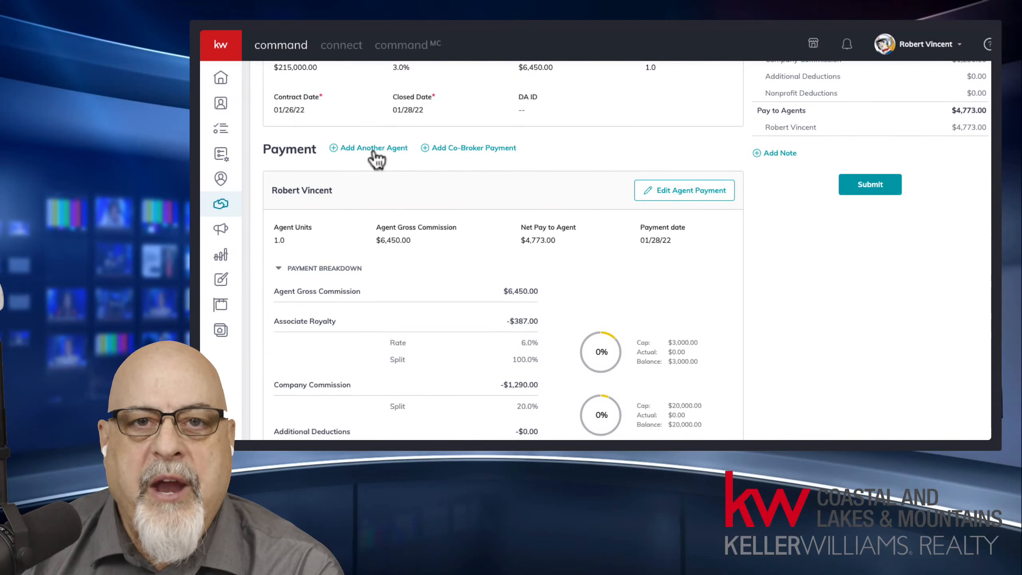
Step: Open the Add Co-Broker form and look over its commission, tax ID type, pay-to and agent fields
click(474, 148)
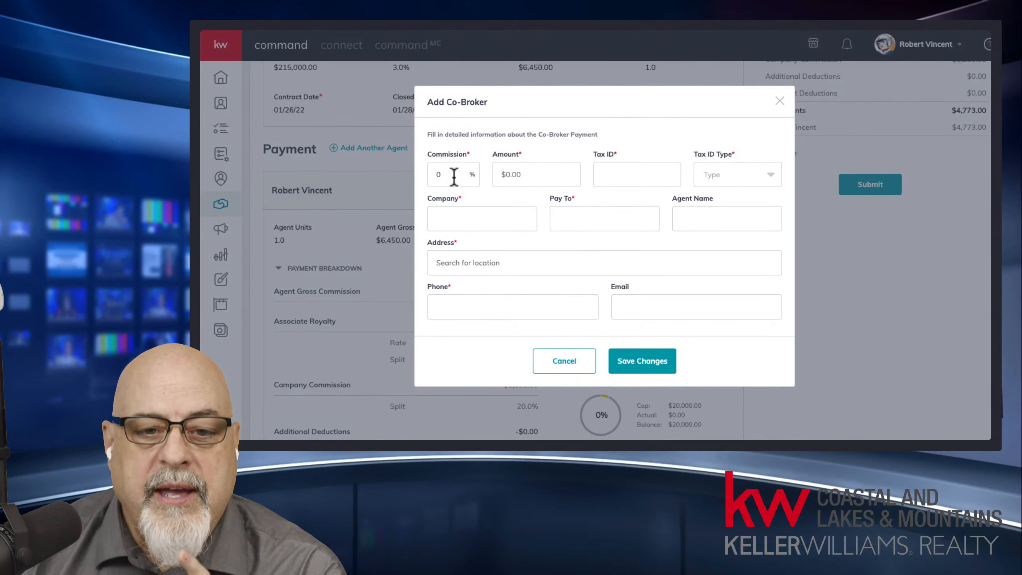
drag(452, 176, 425, 176)
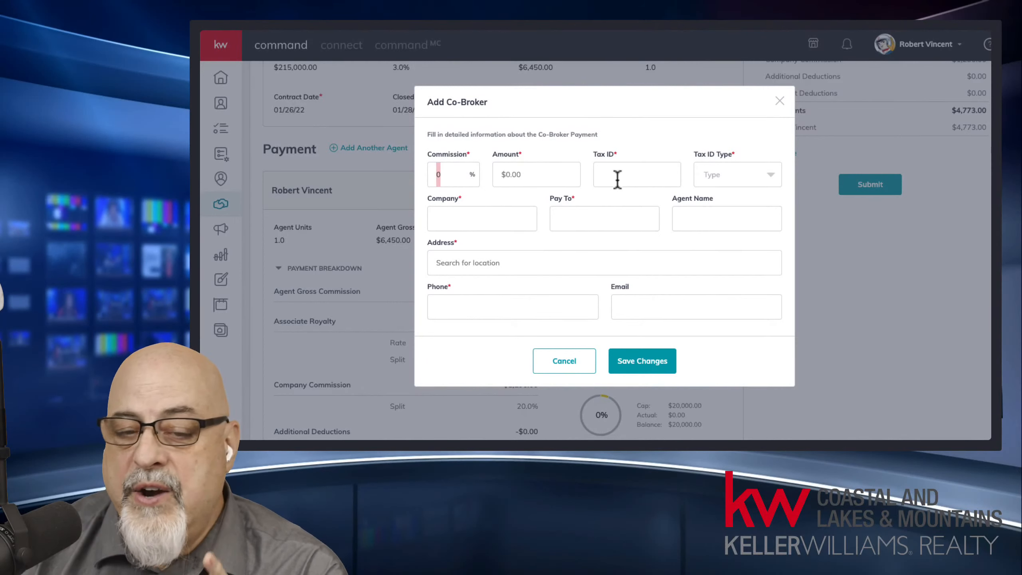
click(726, 176)
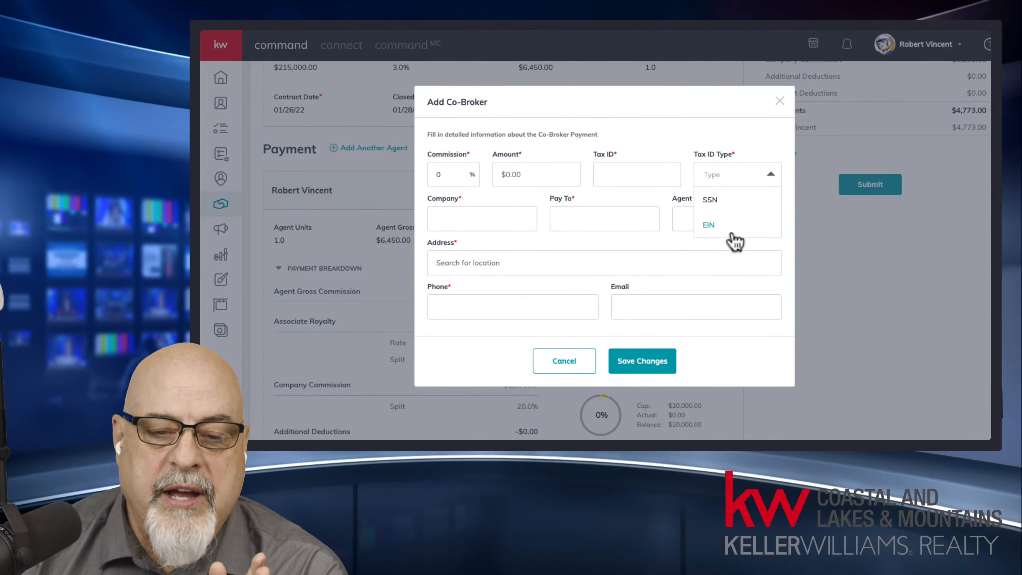
click(676, 143)
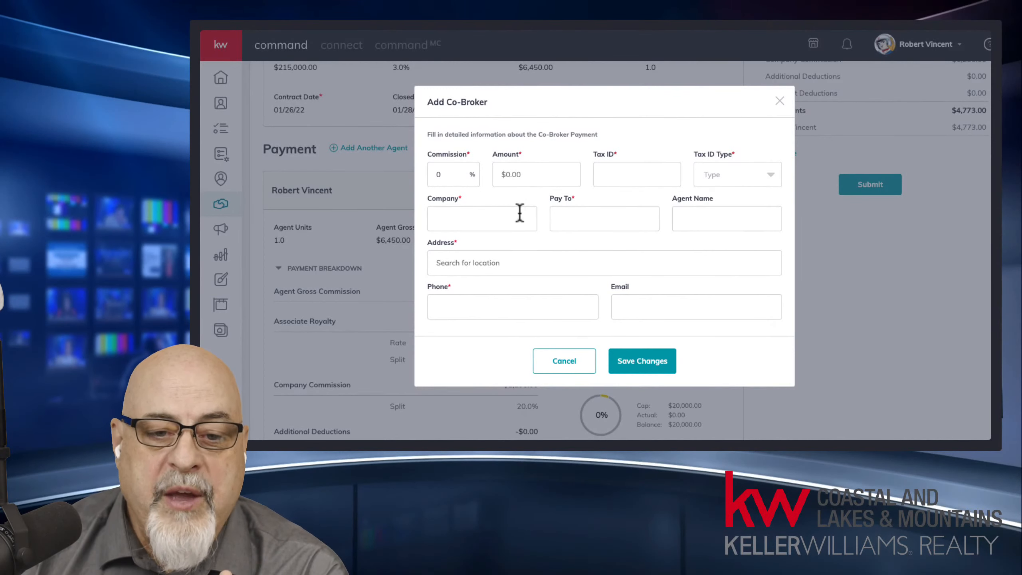
click(596, 211)
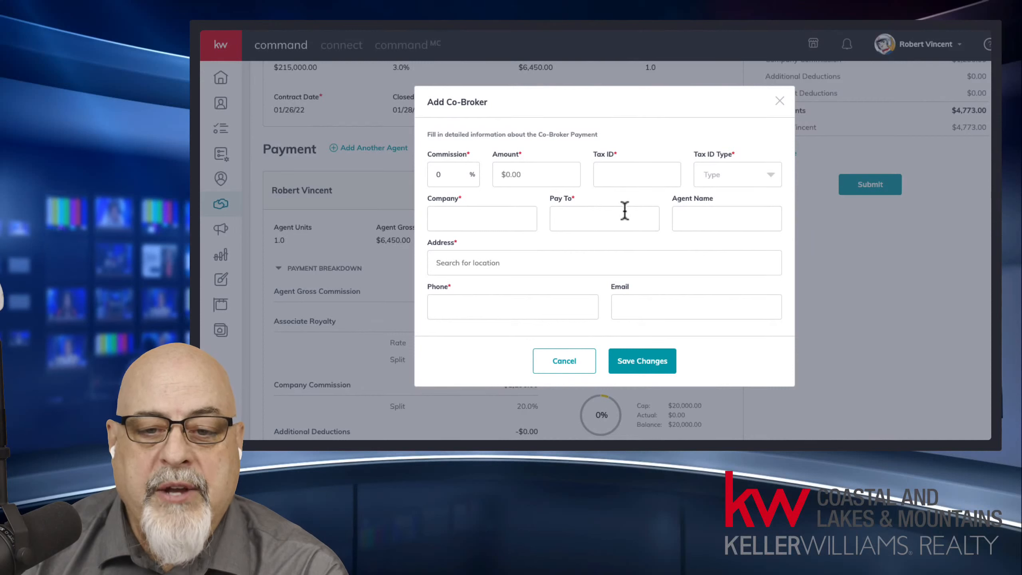
click(702, 214)
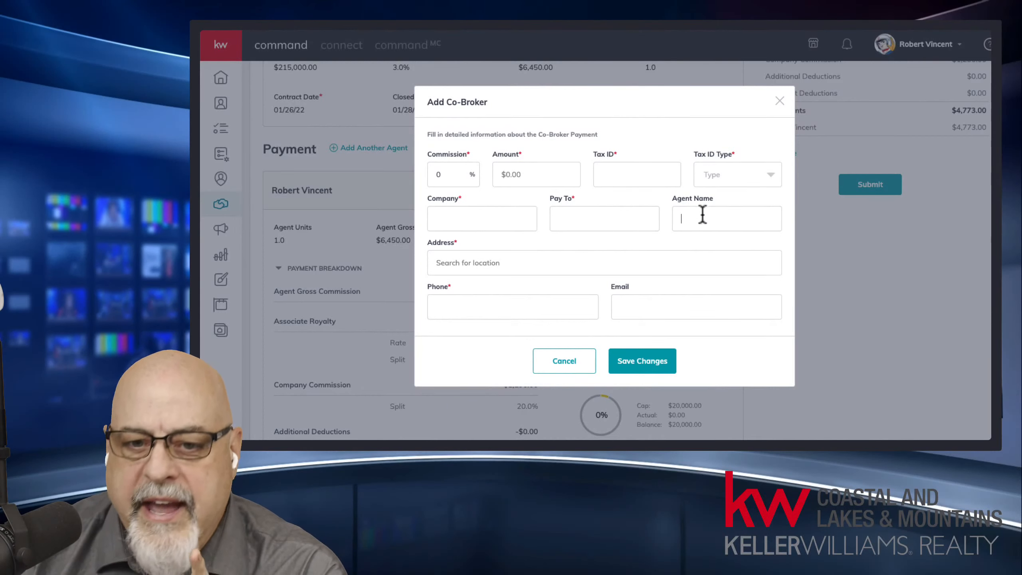
drag(452, 177, 419, 173)
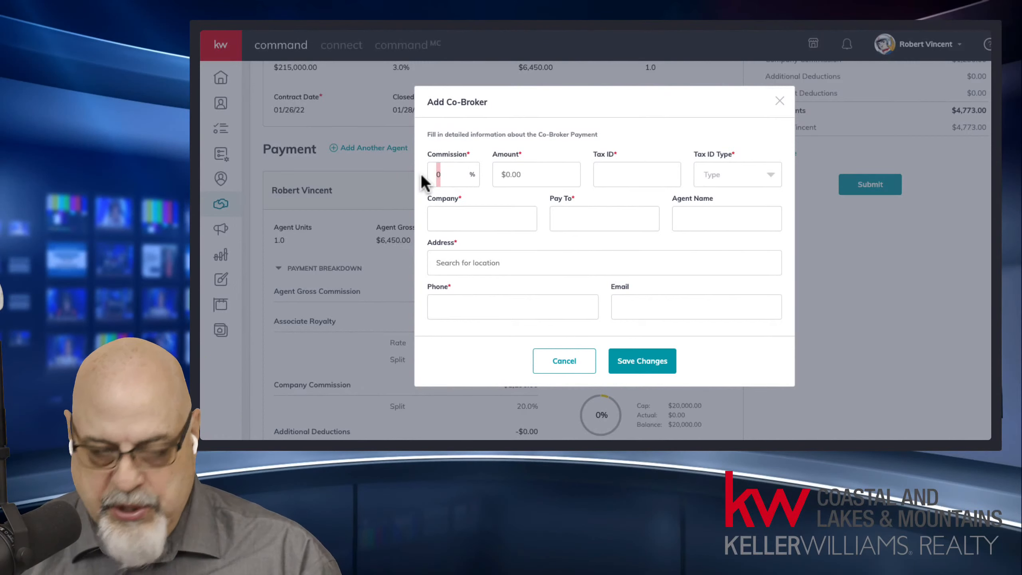
Step: Set the co-broker payment amount to $3,000.00
click(529, 171)
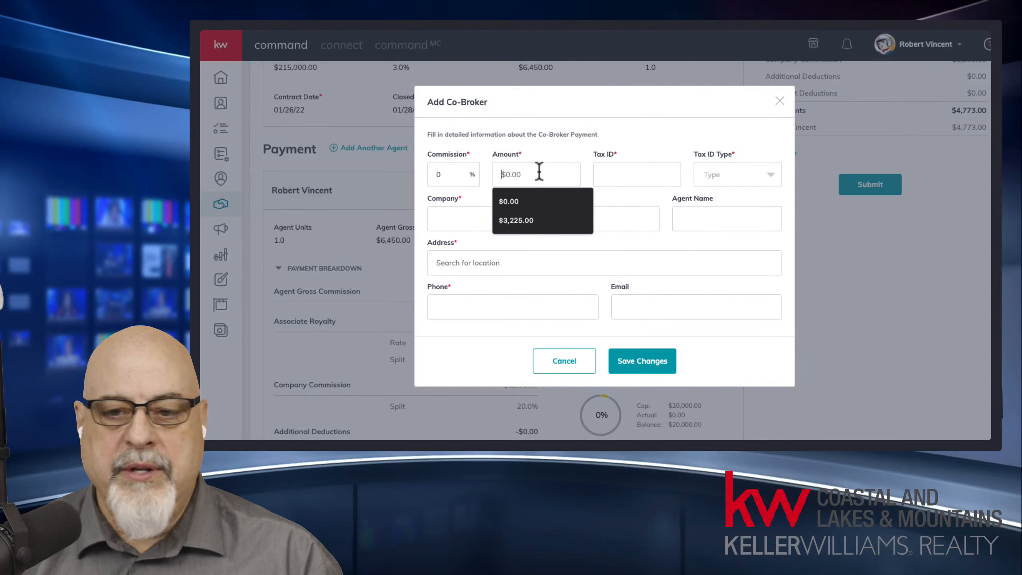
text(2000)
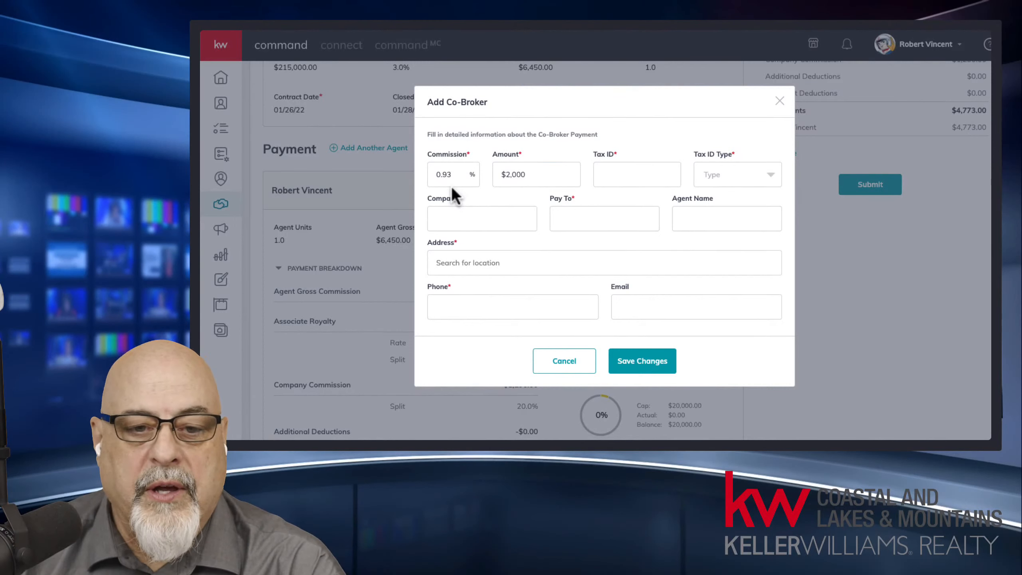
drag(463, 175, 413, 171)
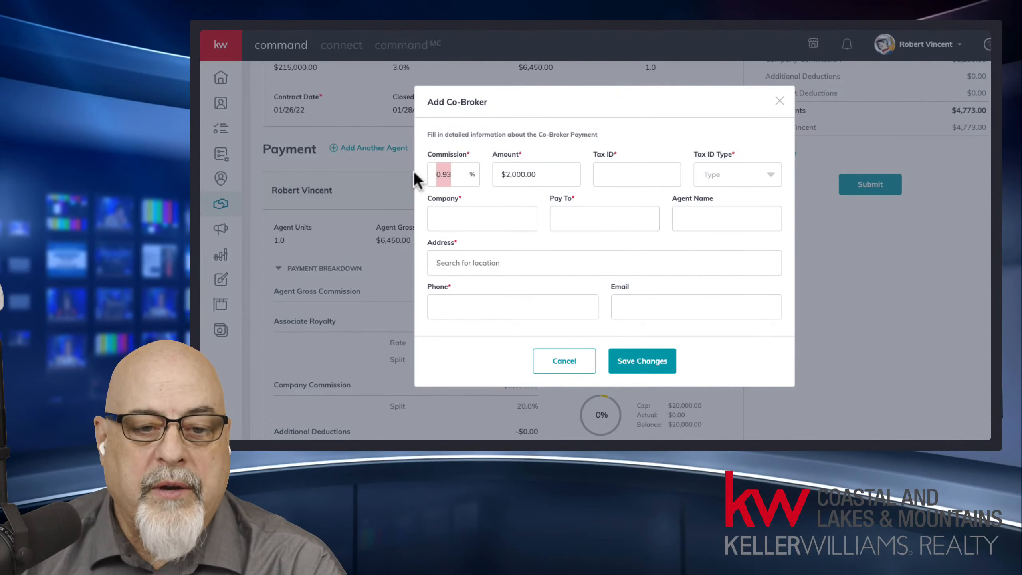
text(2)
click(550, 174)
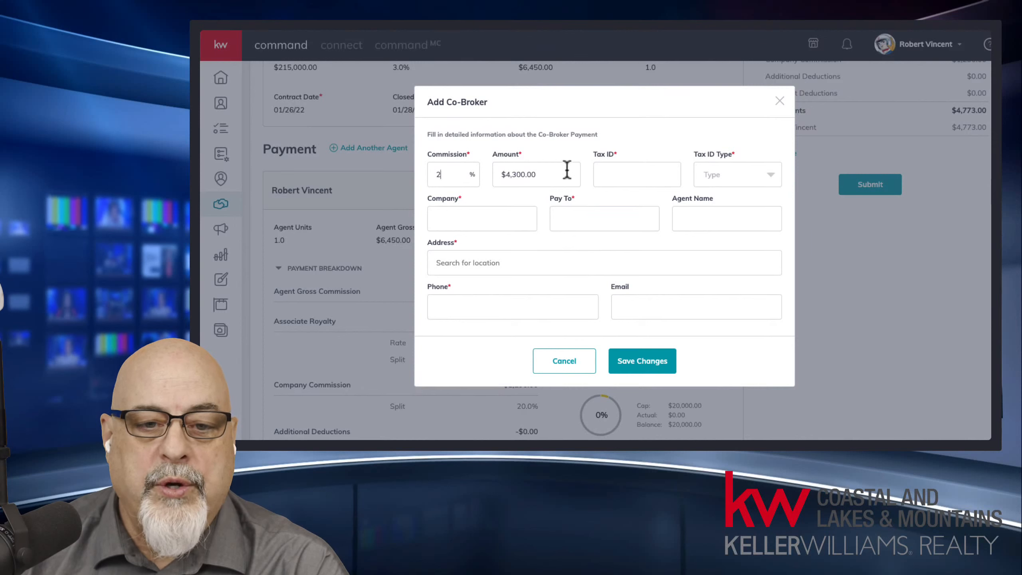
drag(566, 169, 484, 172)
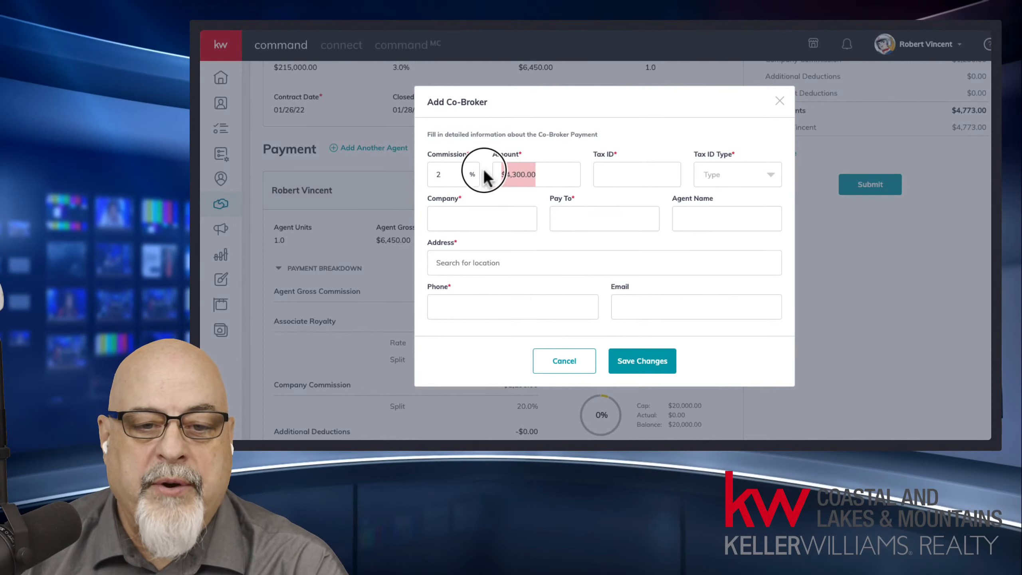
text(3000)
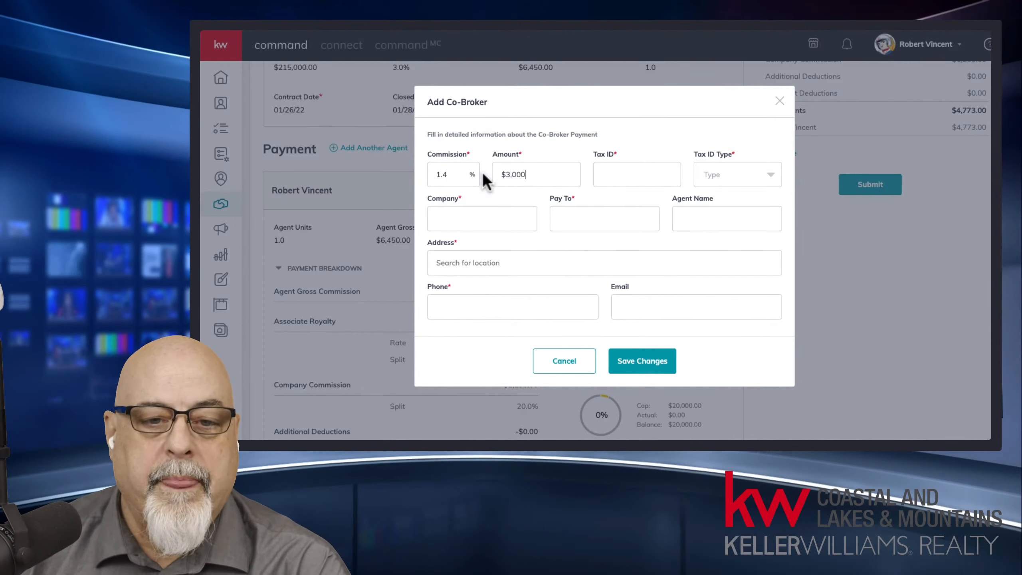
Step: Enter the co-broker's tax ID and set the tax ID type to EIN
click(626, 174)
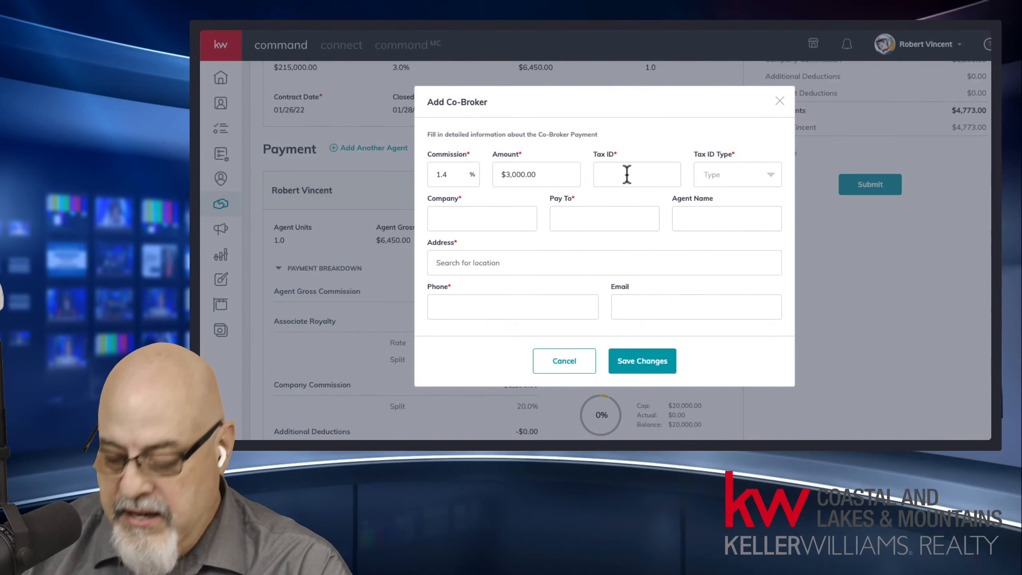
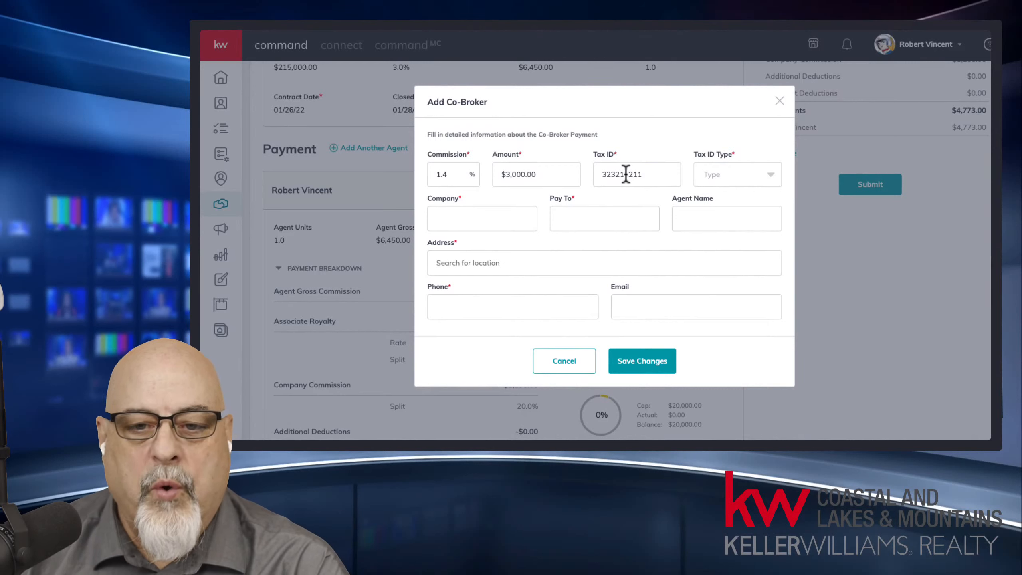
click(725, 183)
click(725, 223)
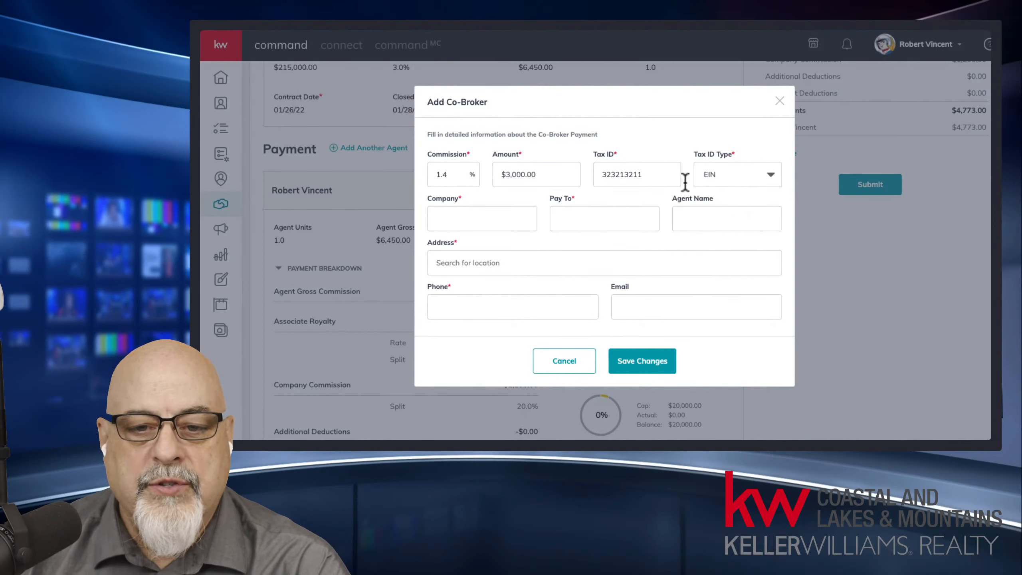
Step: Enter Other Broker as both the co-broker company and the payee
click(511, 218)
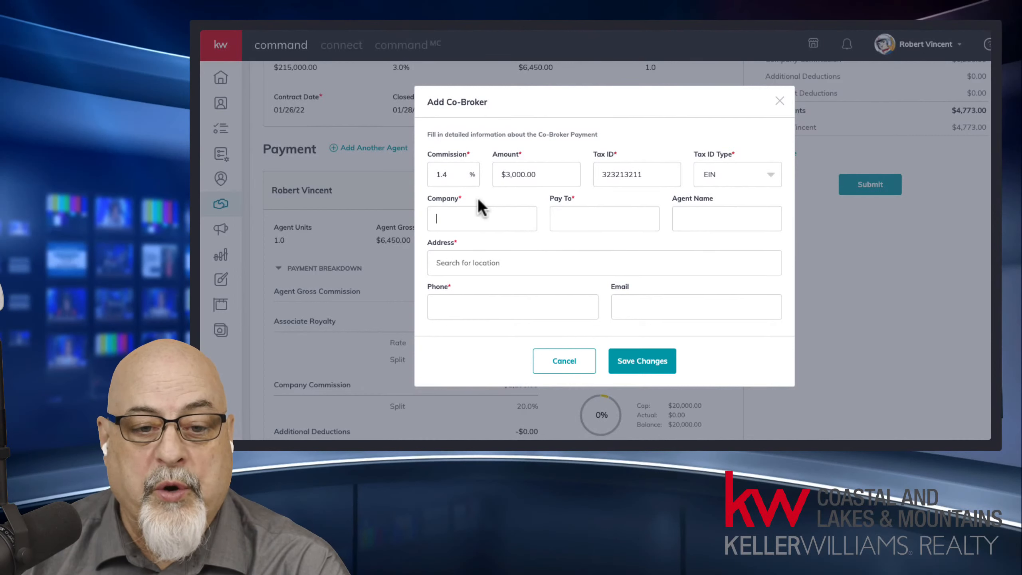
text(O)
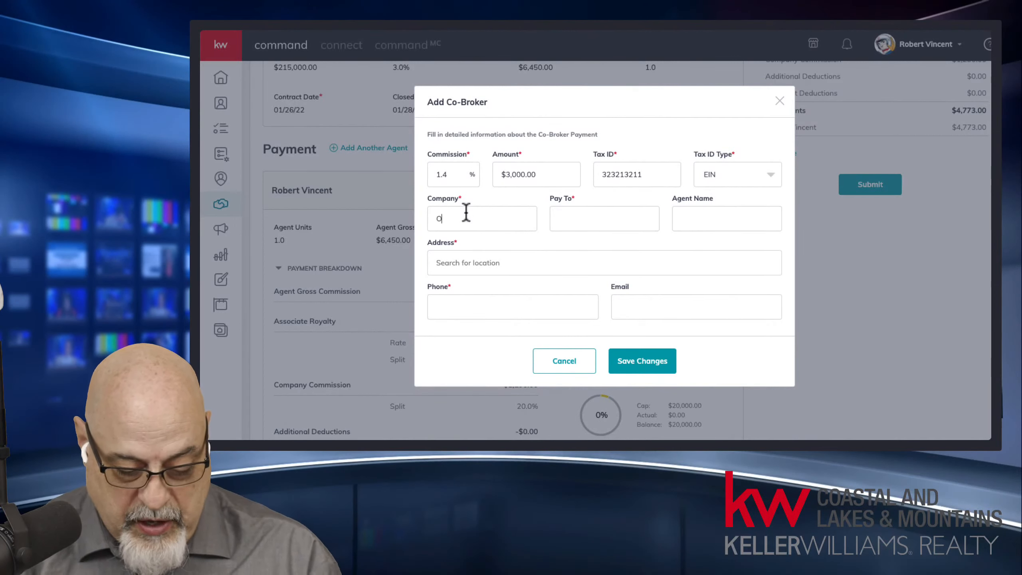
text(ther A)
key(BackSpace)
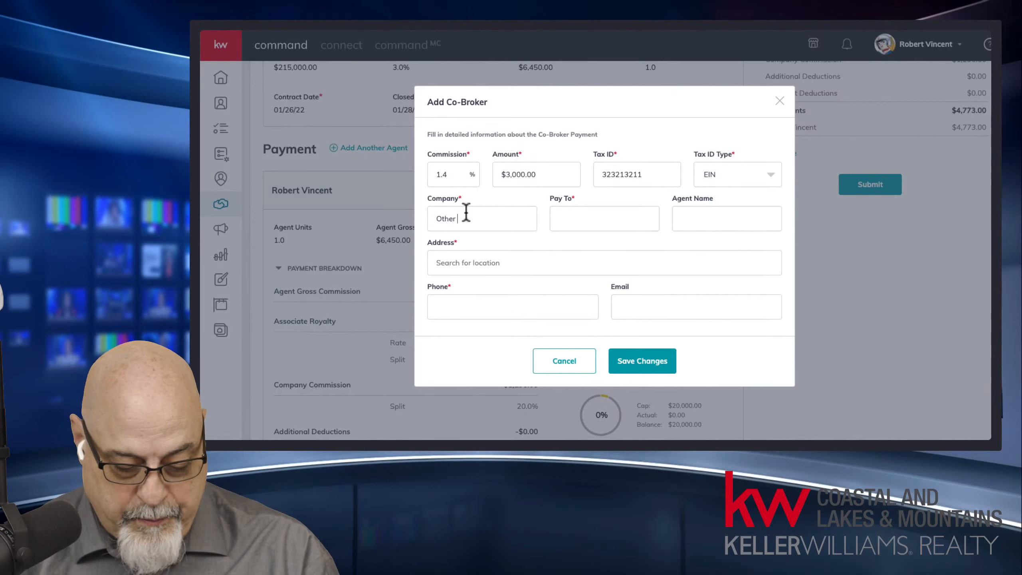
text(Broker)
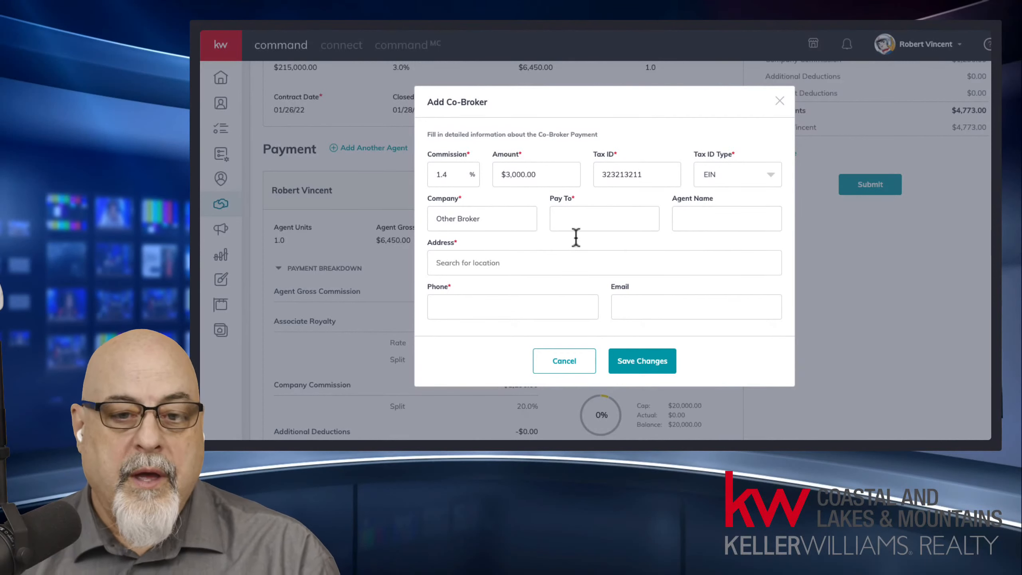
click(576, 221)
drag(491, 229, 417, 211)
key(ctrl+c)
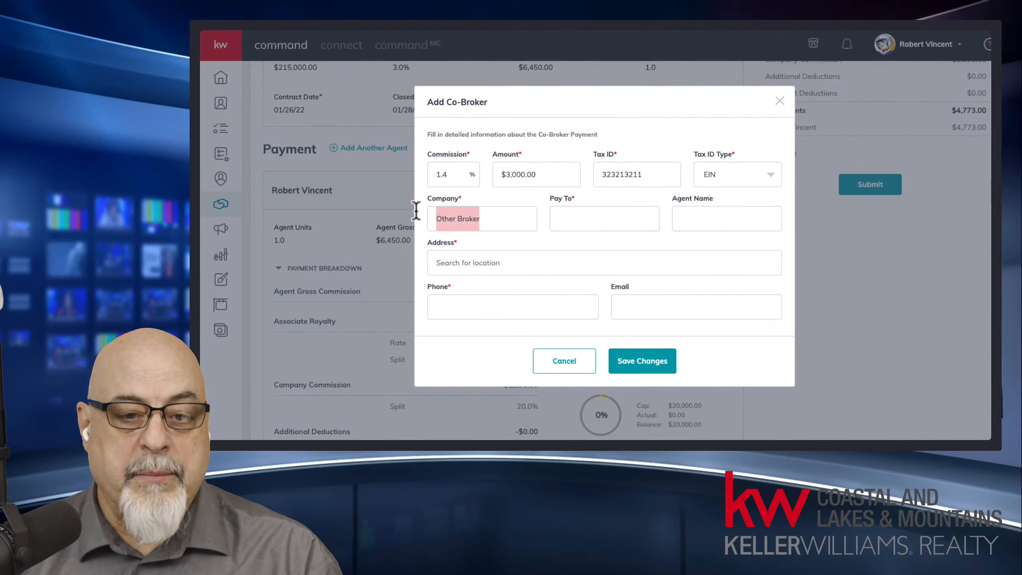
click(591, 219)
key(ctrl+v)
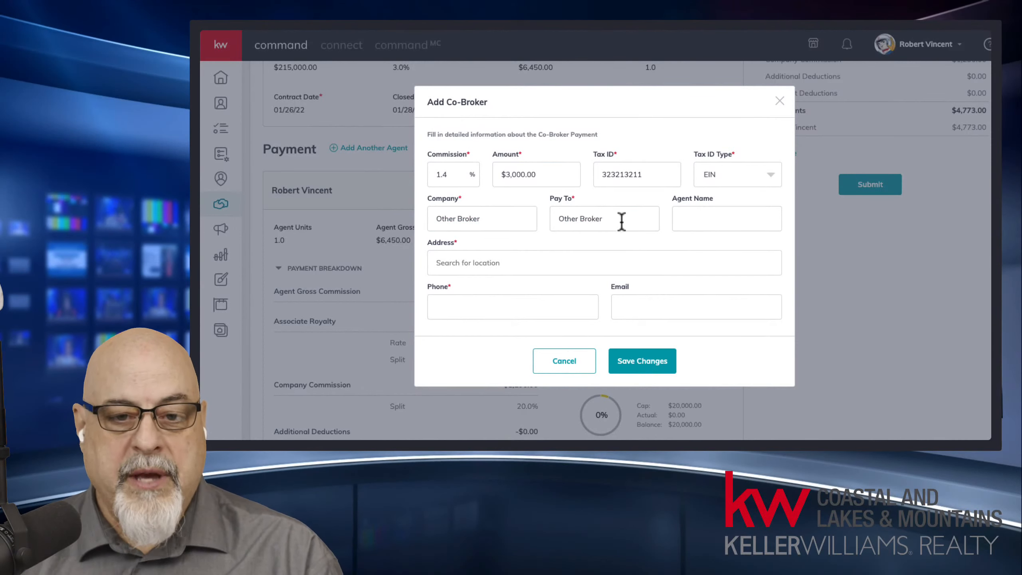
text(I)
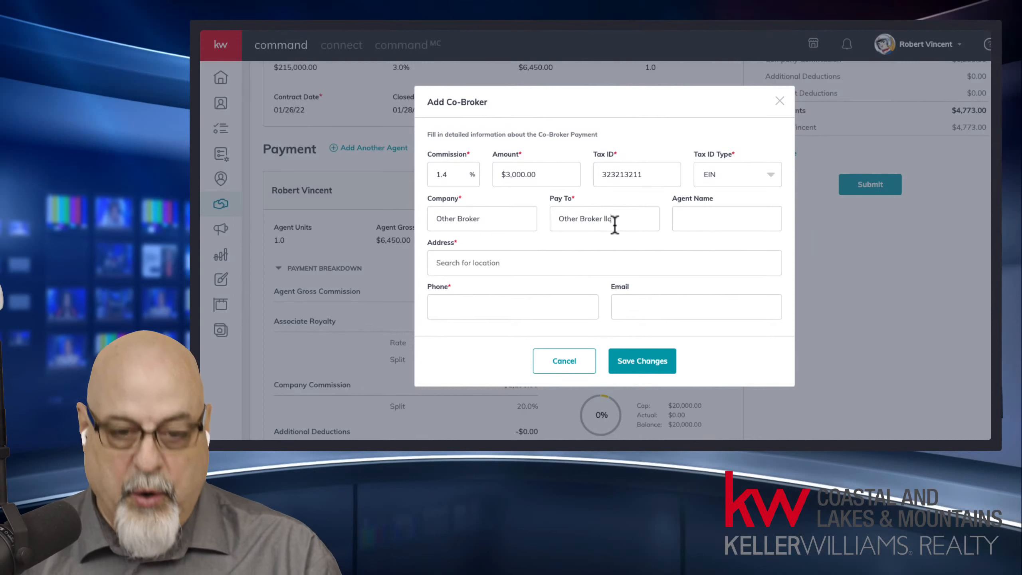
Step: Fill in the co-broker agent's name, address, phone and e-mail, then save the payment
click(702, 219)
text(Tom Thum)
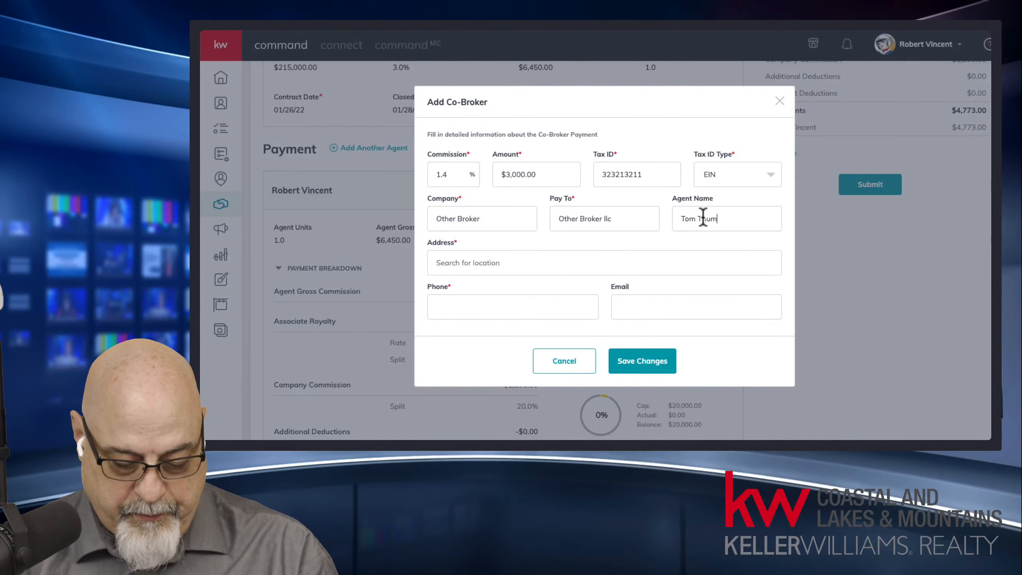
text(b)
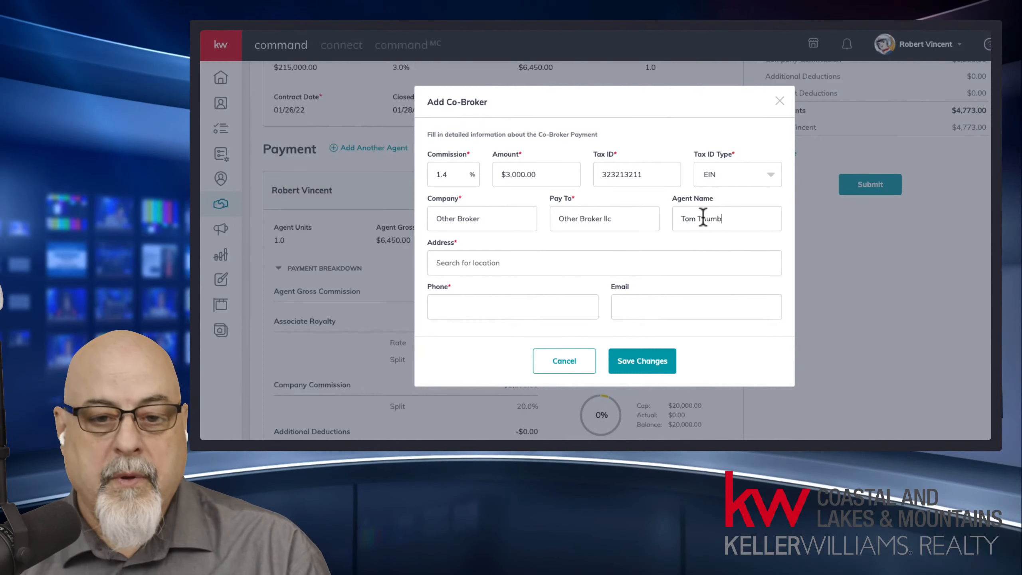
click(476, 262)
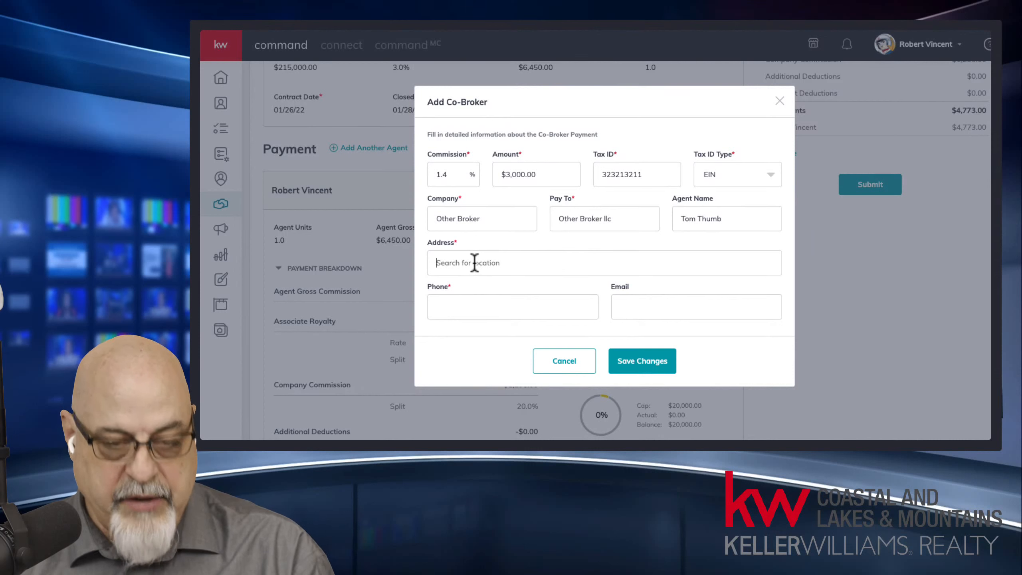
text(123)
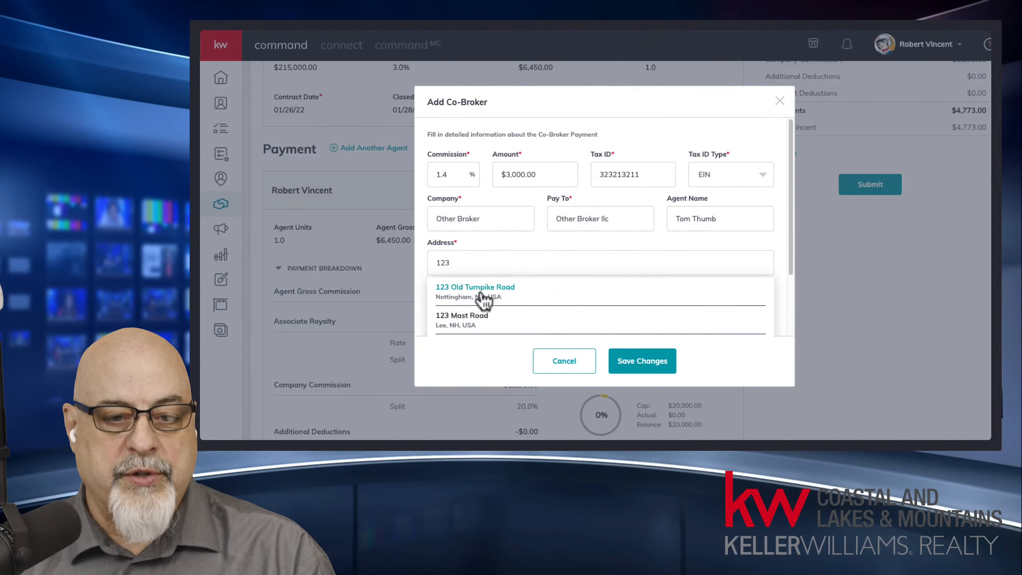
click(480, 296)
click(475, 304)
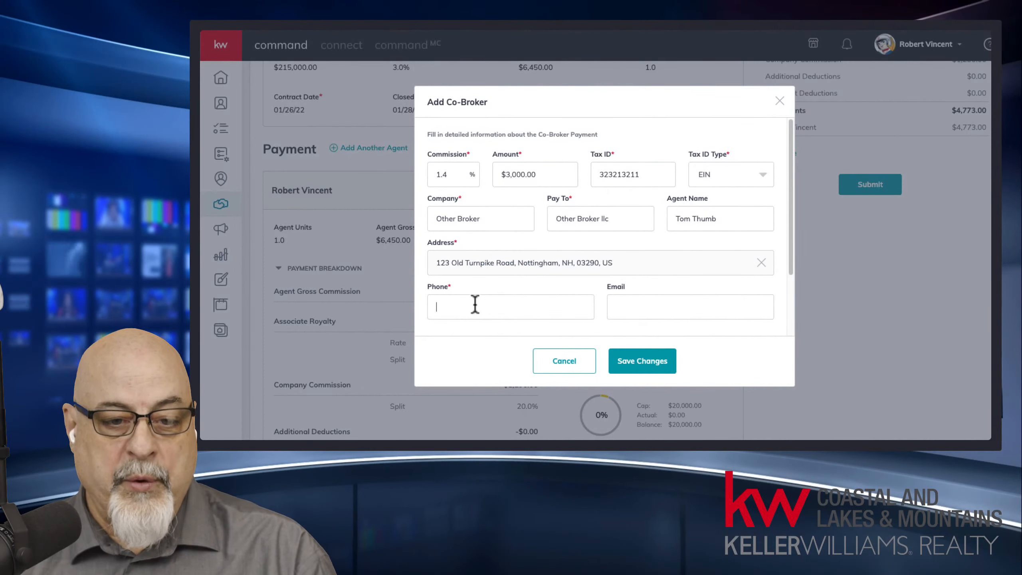
text(321) 654-)
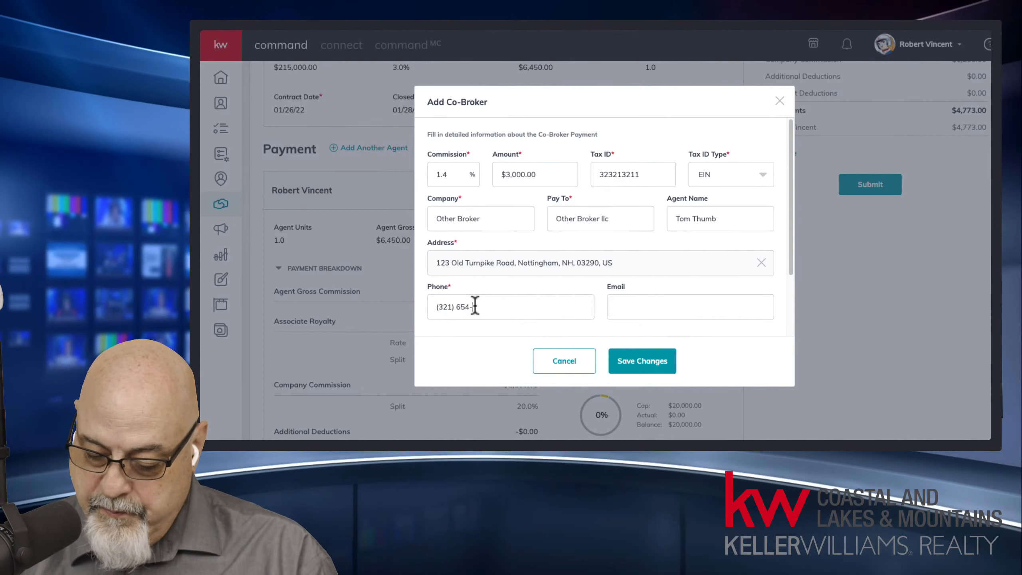
text(9874)
click(653, 304)
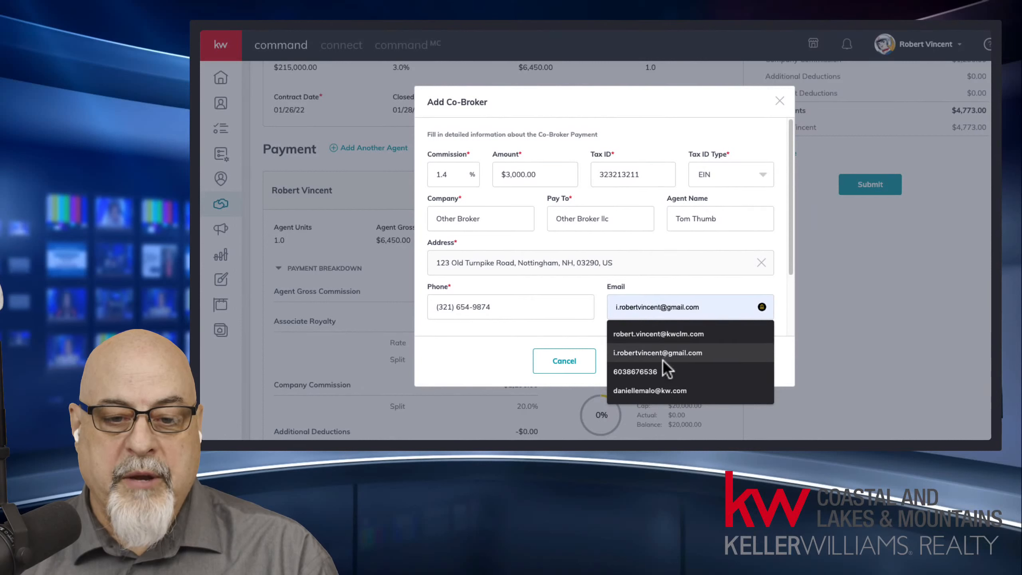
click(658, 392)
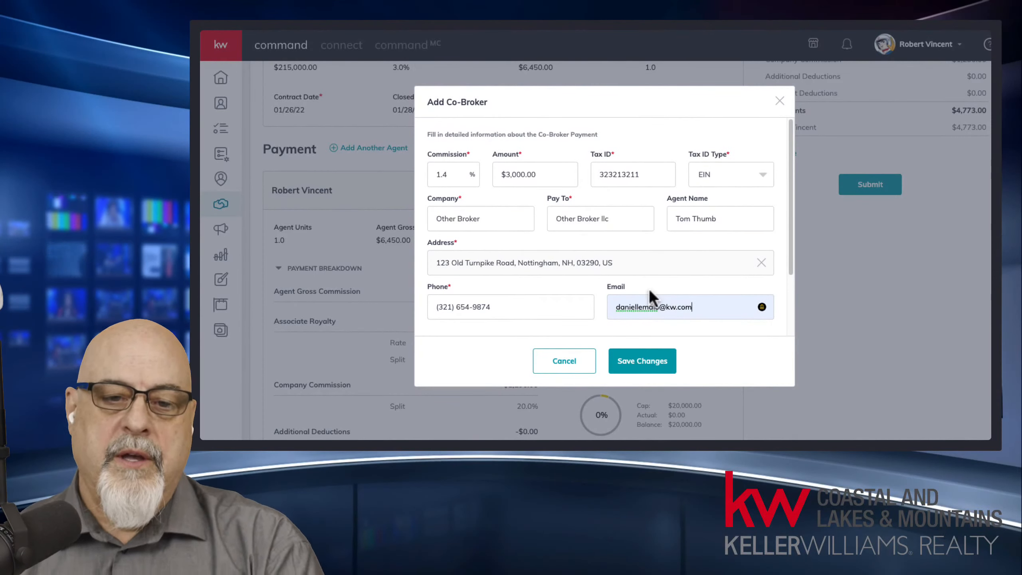
click(660, 360)
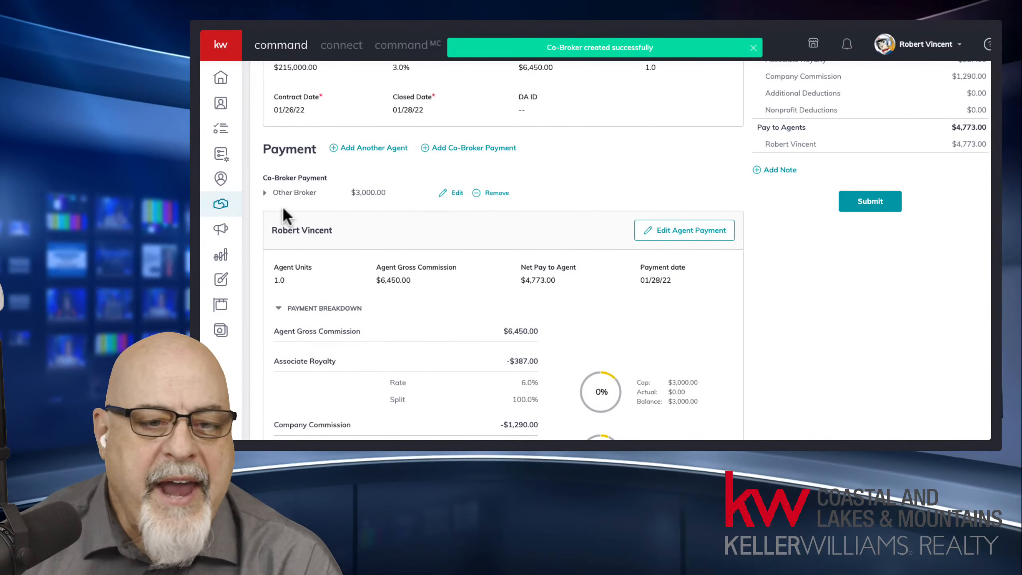
Step: Expand the Other Broker payment to show its full co-broker details
click(265, 191)
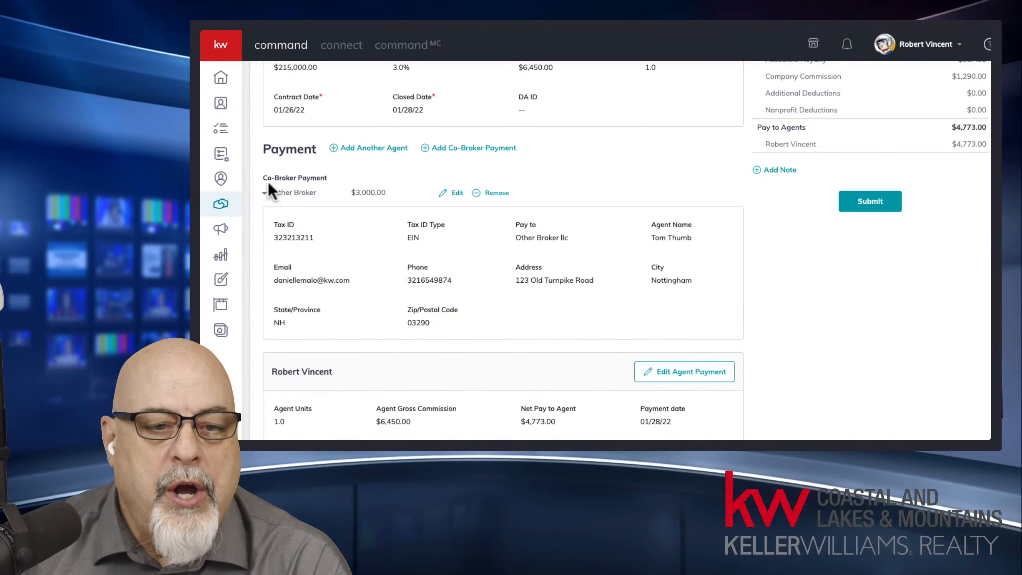
drag(261, 176, 384, 314)
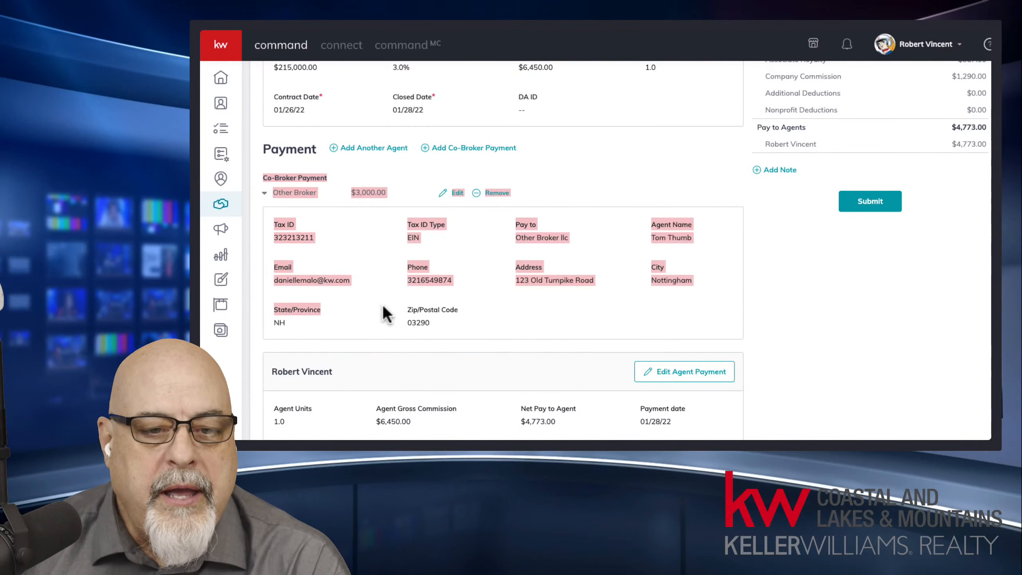
drag(350, 369, 269, 372)
drag(261, 178, 630, 326)
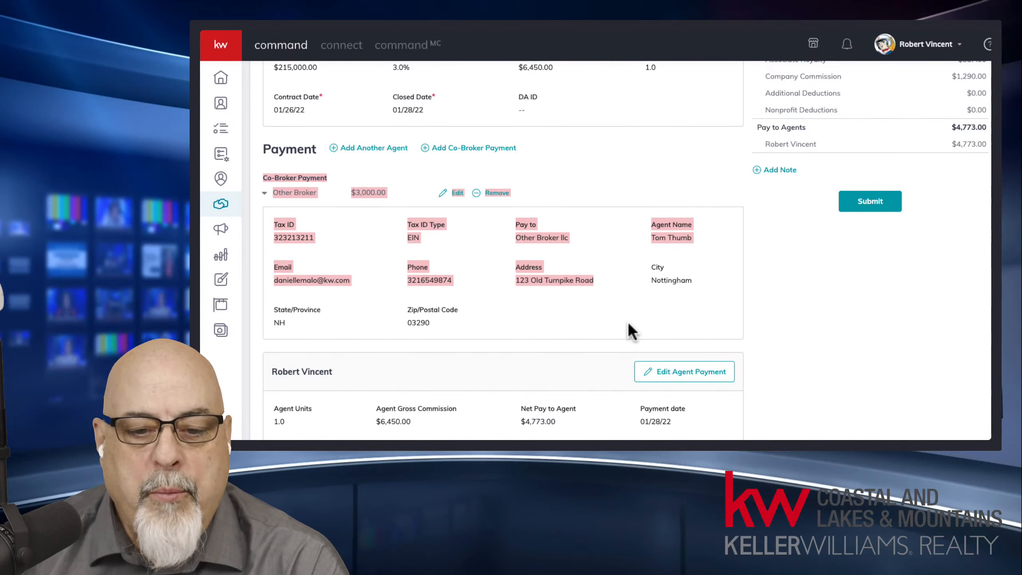
scroll(627, 326, down, 5)
drag(518, 210, 557, 242)
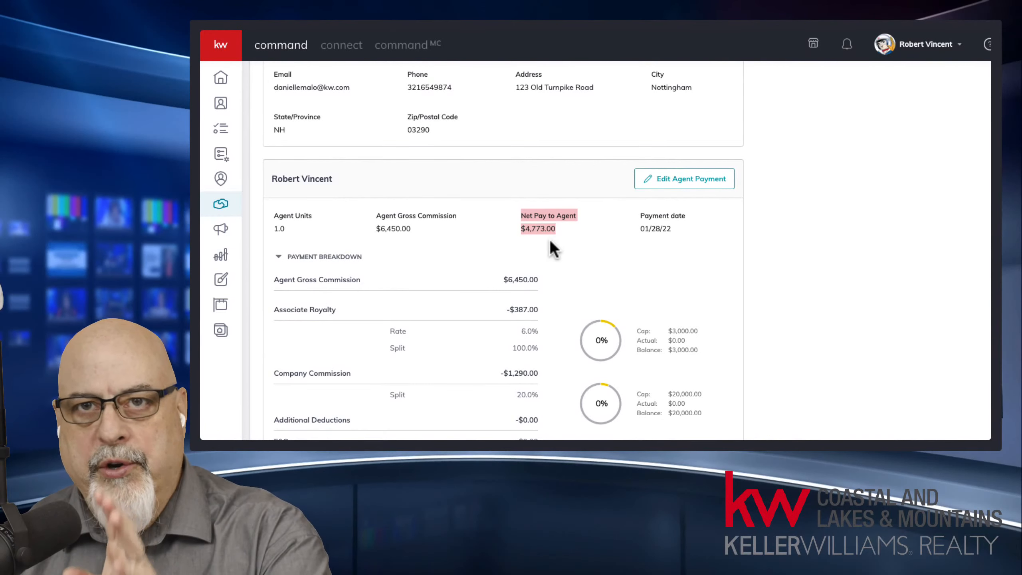
click(670, 246)
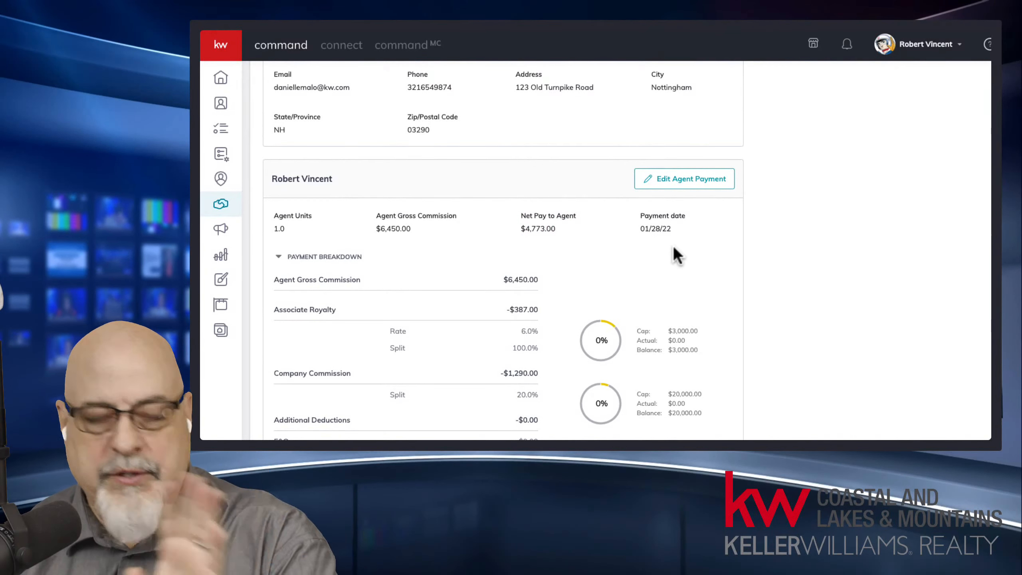
Step: Check the $3,000.00 Co-Brokers deduction in the Summary panel
scroll(677, 250, up, 4)
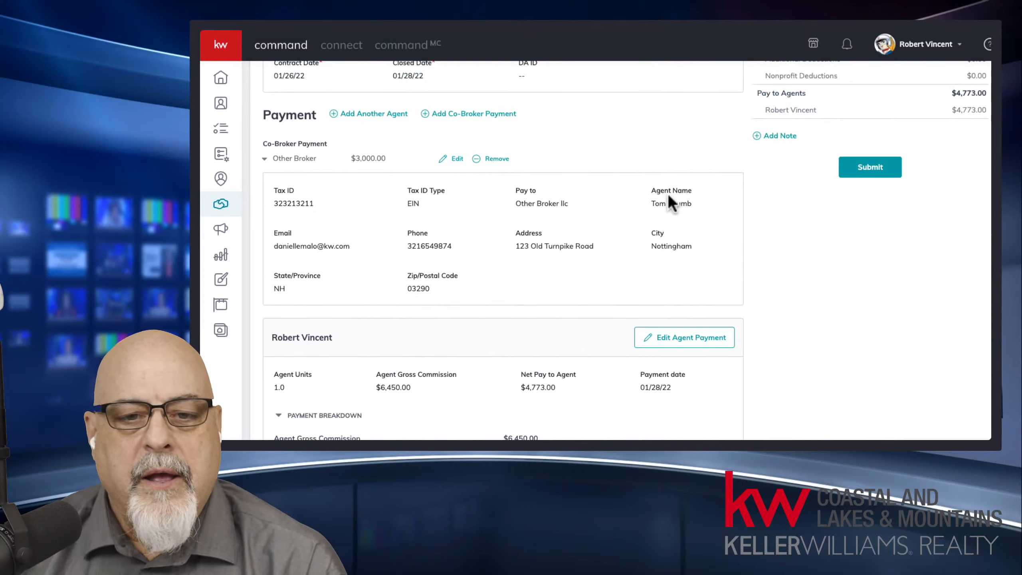
scroll(745, 236, up, 1)
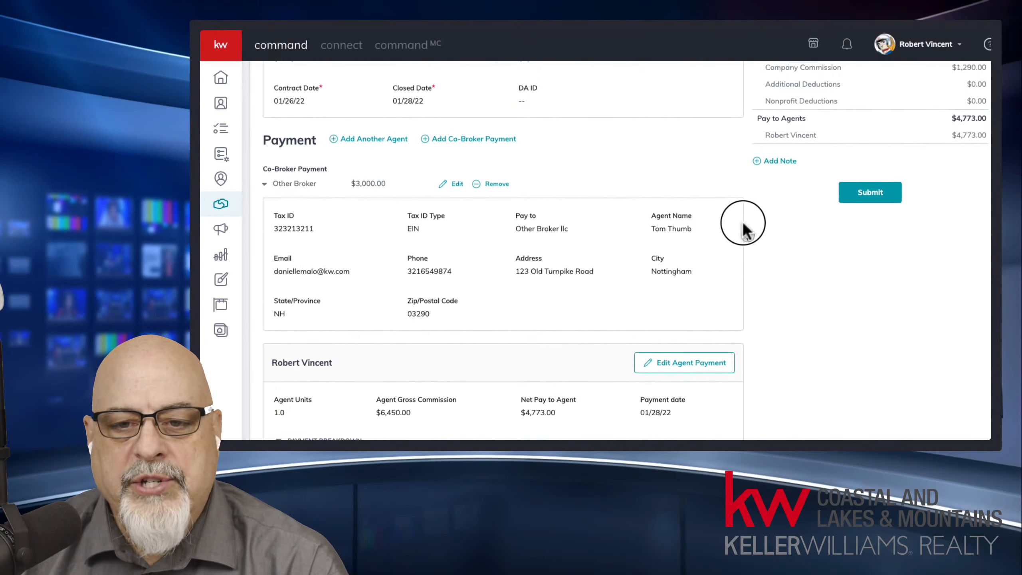
scroll(743, 225, up, 3)
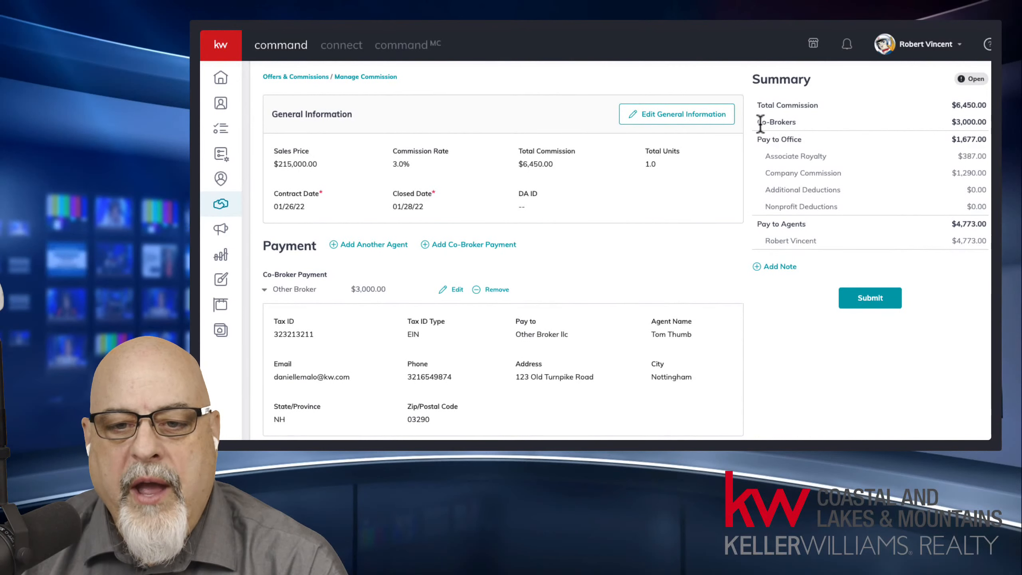
drag(760, 125, 791, 125)
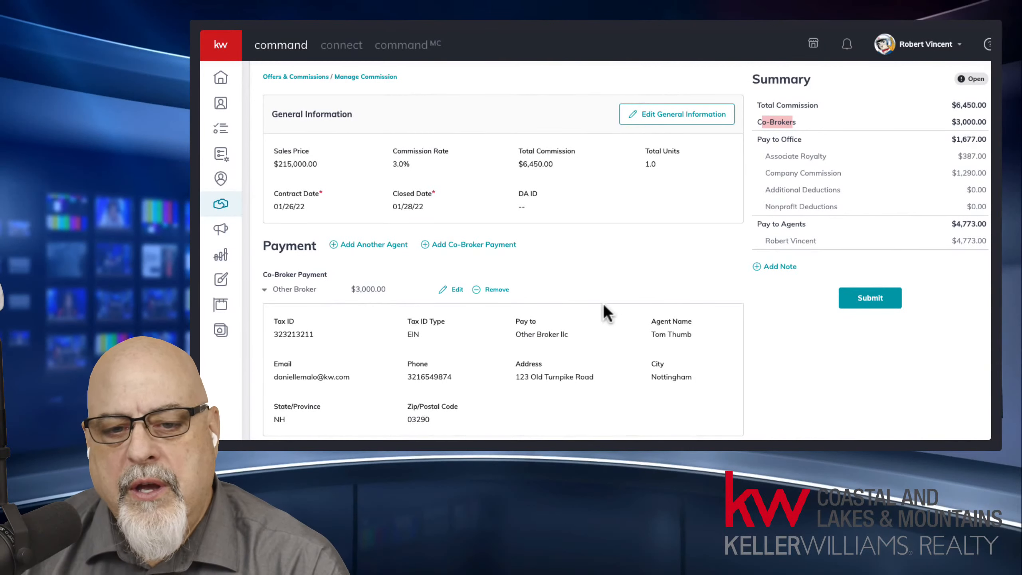
middle_click(600, 324)
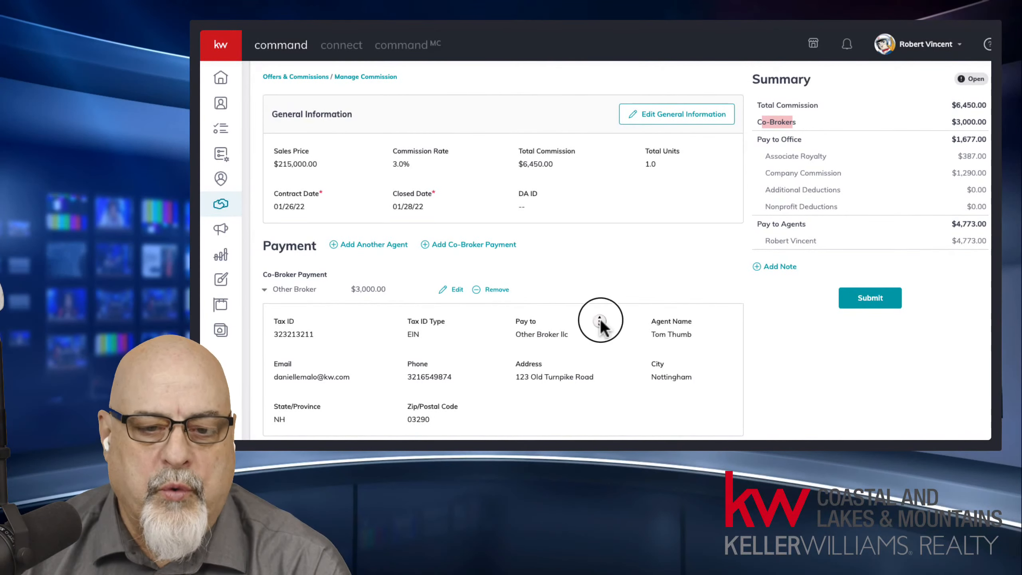
scroll(596, 354, down, 5)
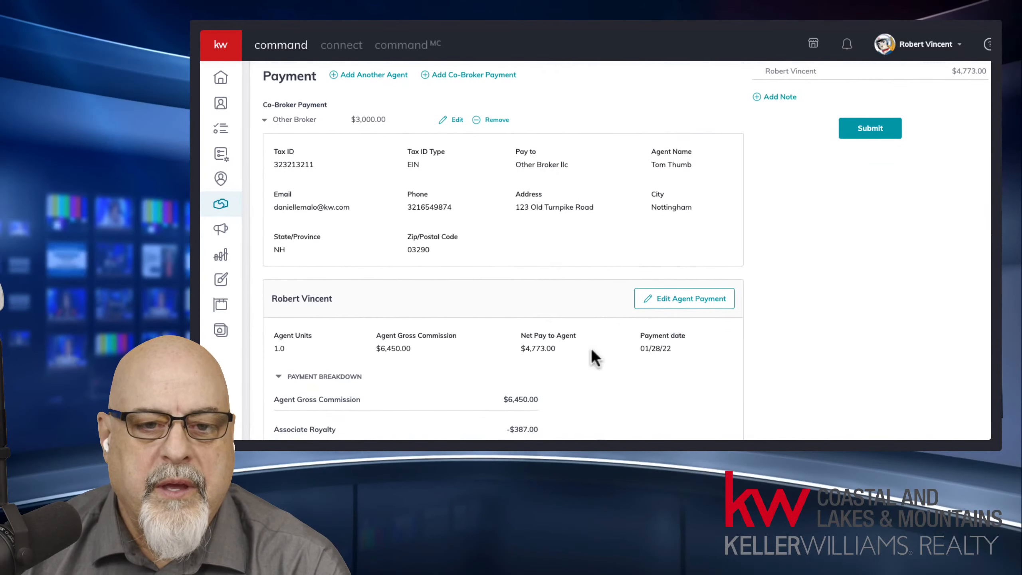
Step: Remove the Other Broker co-broker payment and review the agent's 1.0-unit $4,773.00 payment breakdown
click(491, 121)
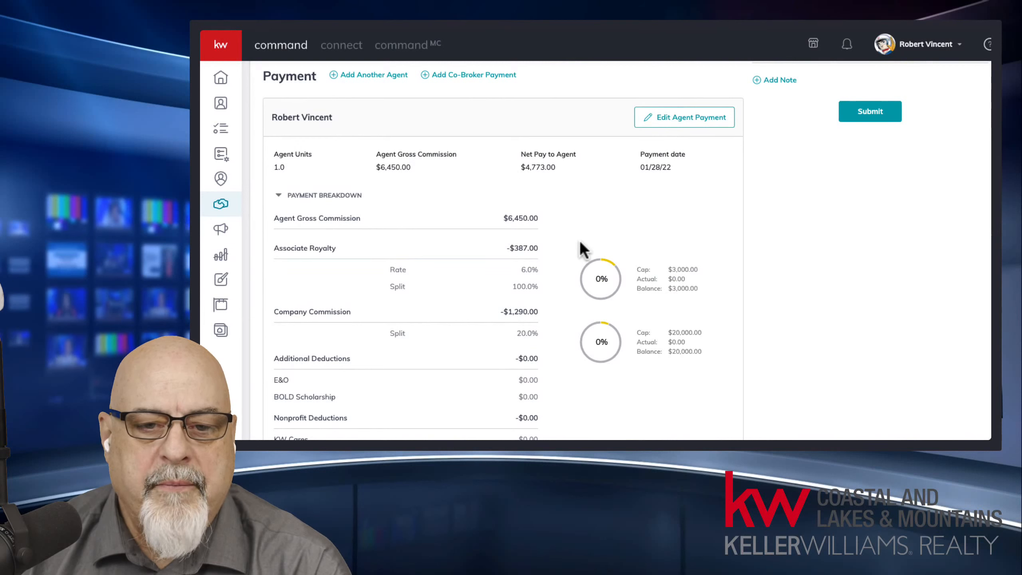
scroll(581, 243, up, 6)
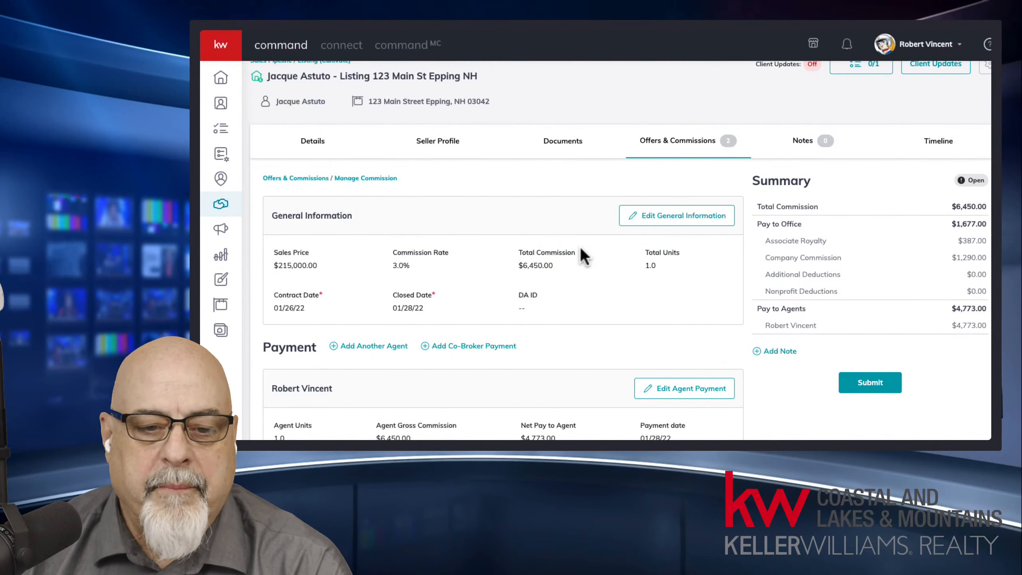
scroll(580, 246, down, 3)
scroll(574, 260, down, 4)
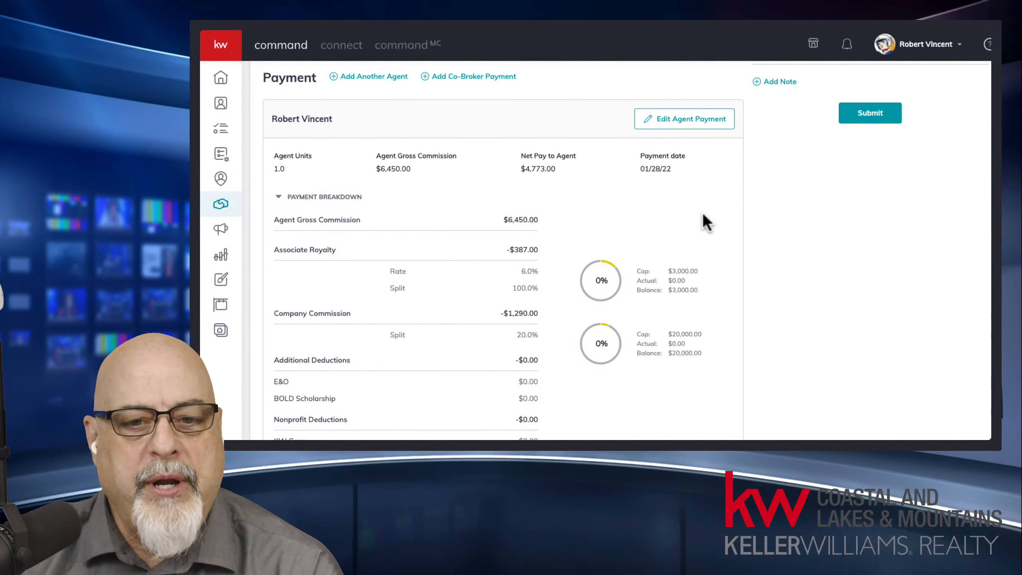
middle_click(523, 209)
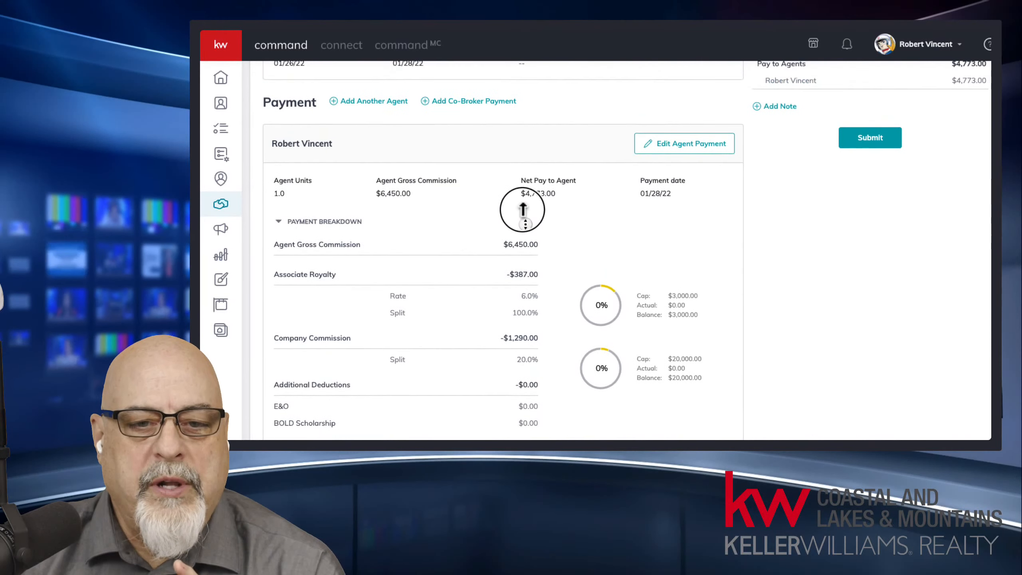
middle_click(524, 209)
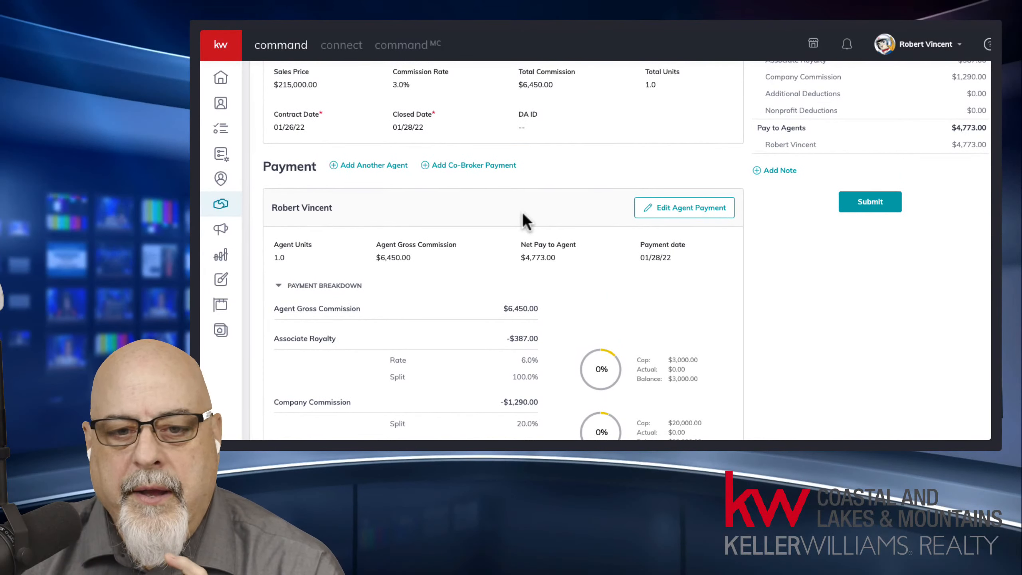
Step: Add a second agent at 0.5 units, calculating their commission, and save
click(678, 210)
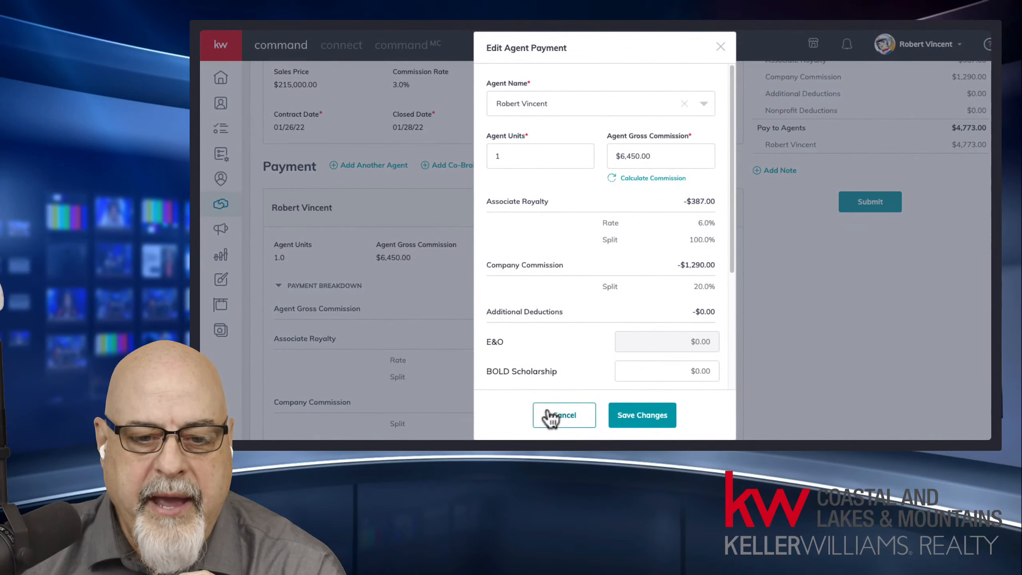
click(557, 415)
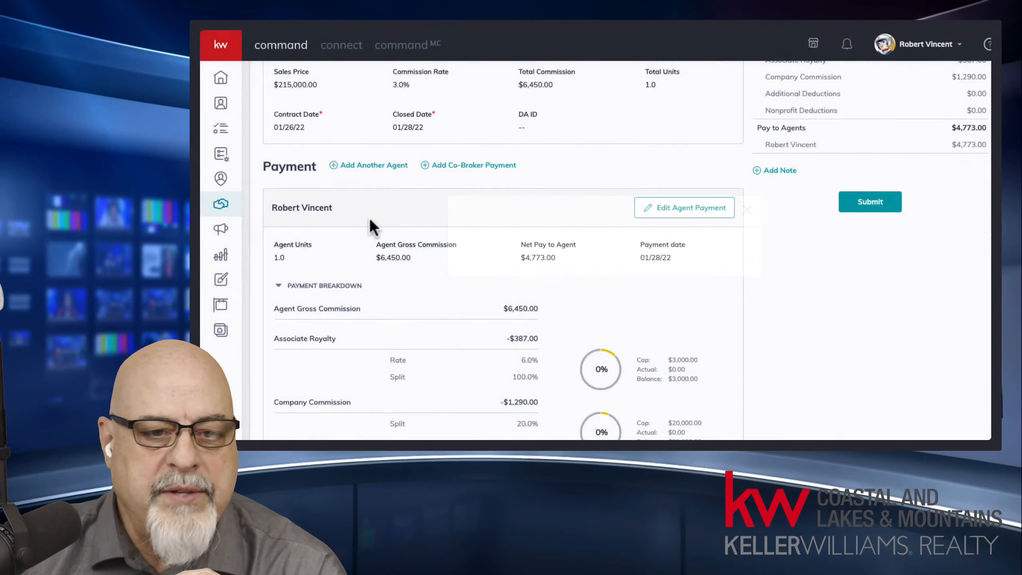
click(386, 165)
click(597, 105)
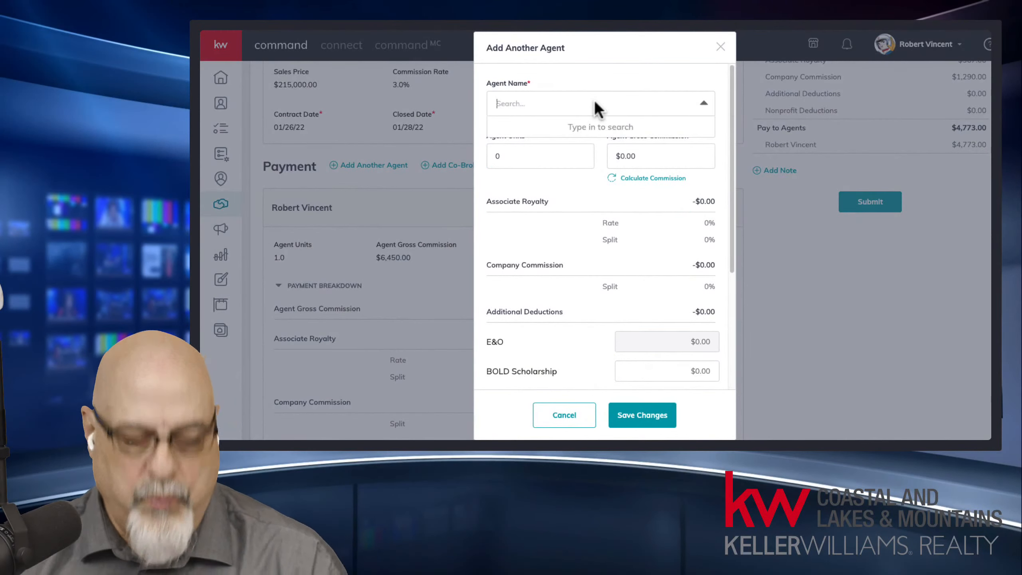
text(wed)
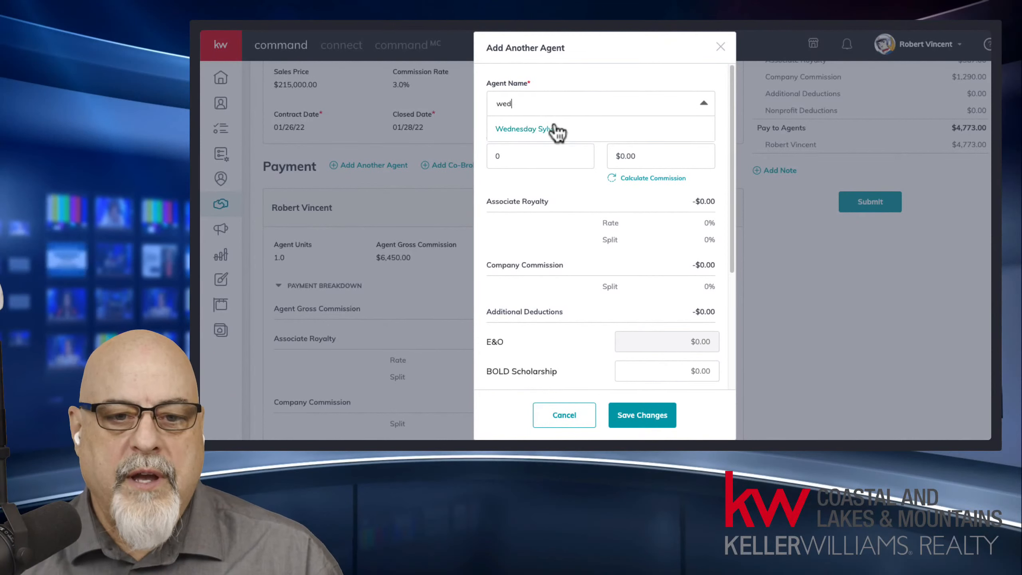
click(558, 131)
click(511, 155)
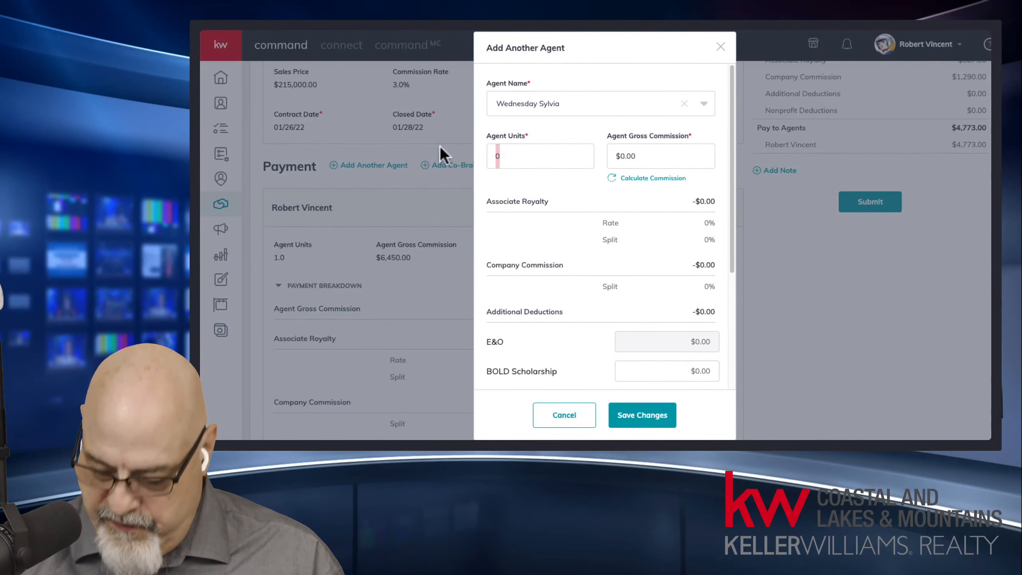
text(.5)
click(643, 178)
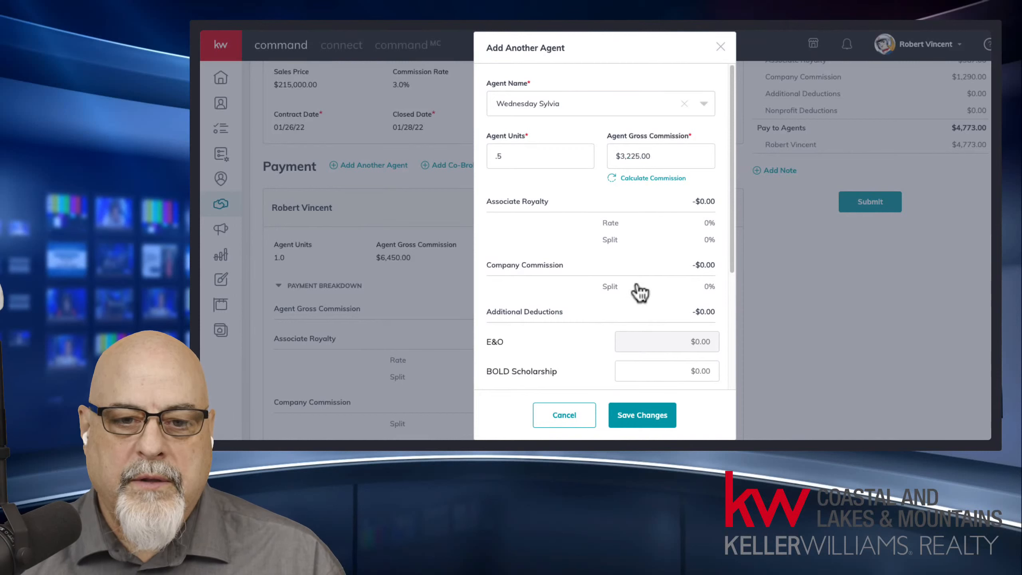
click(643, 415)
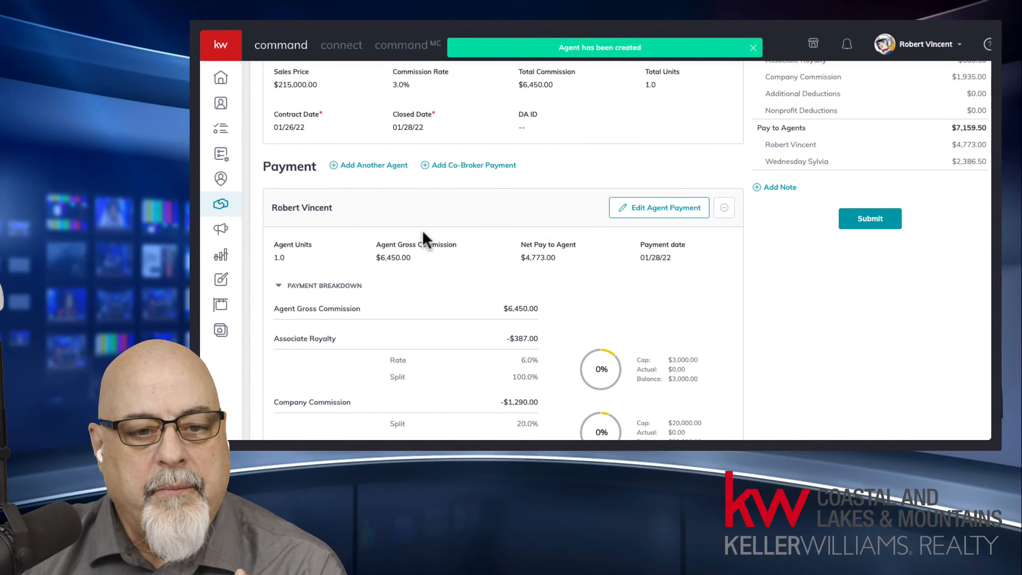
Step: Cut the first agent to 0.5 units, recalculating to $3,225.00 gross, and save
click(676, 210)
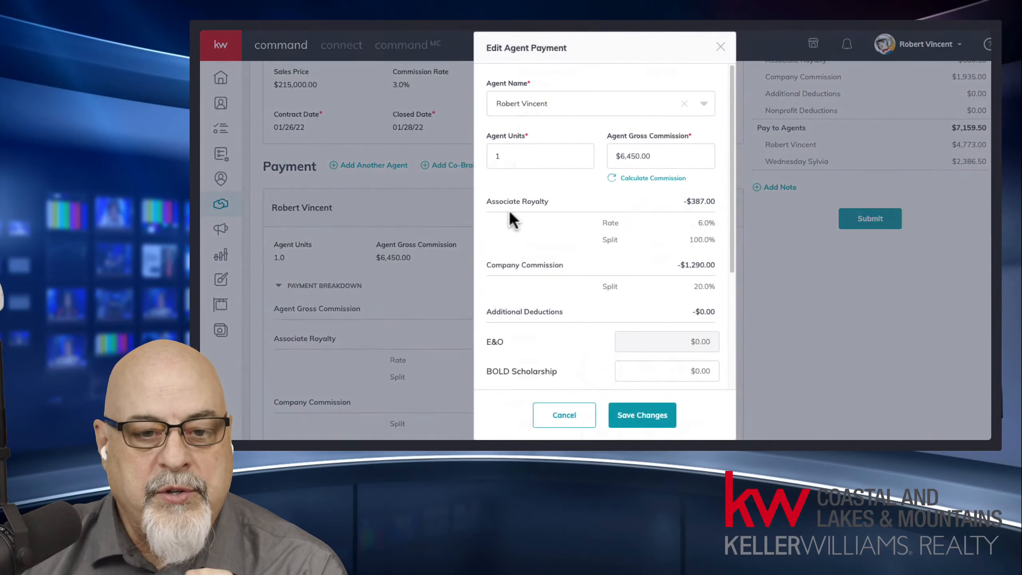
click(511, 160)
key(BackSpace)
text(.5)
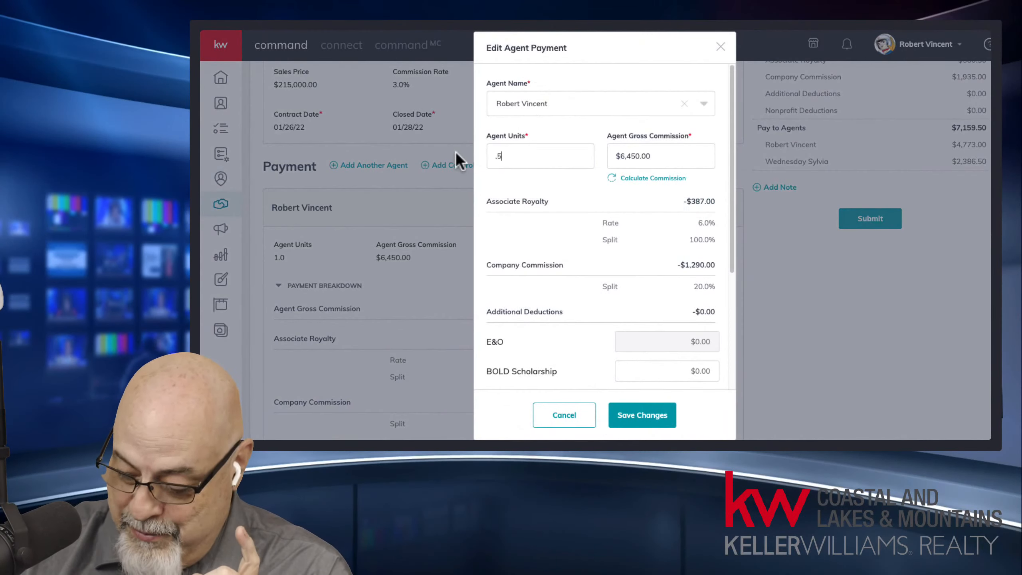
click(632, 182)
click(653, 415)
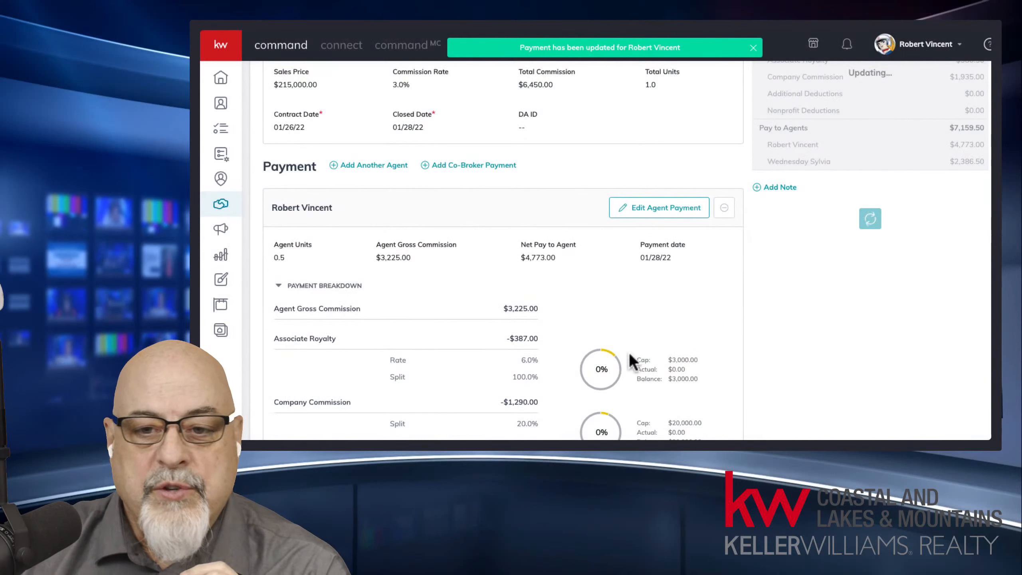
scroll(810, 296, up, 3)
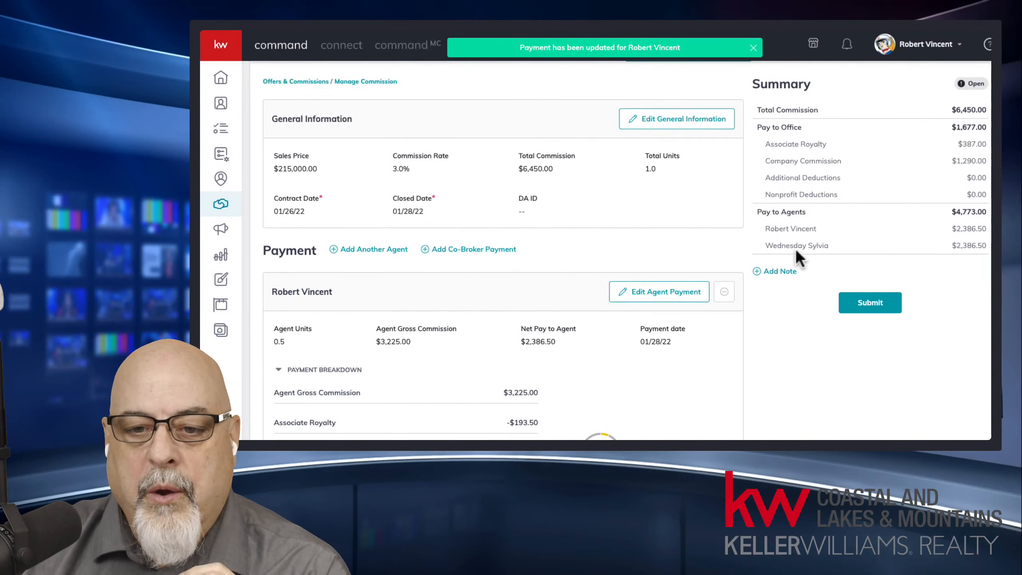
drag(765, 228, 969, 247)
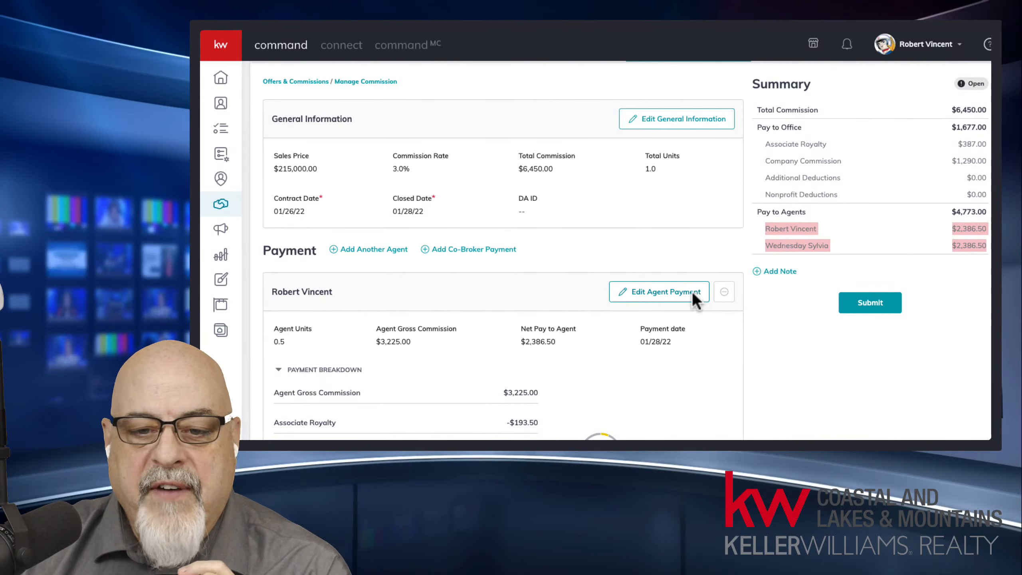
click(790, 227)
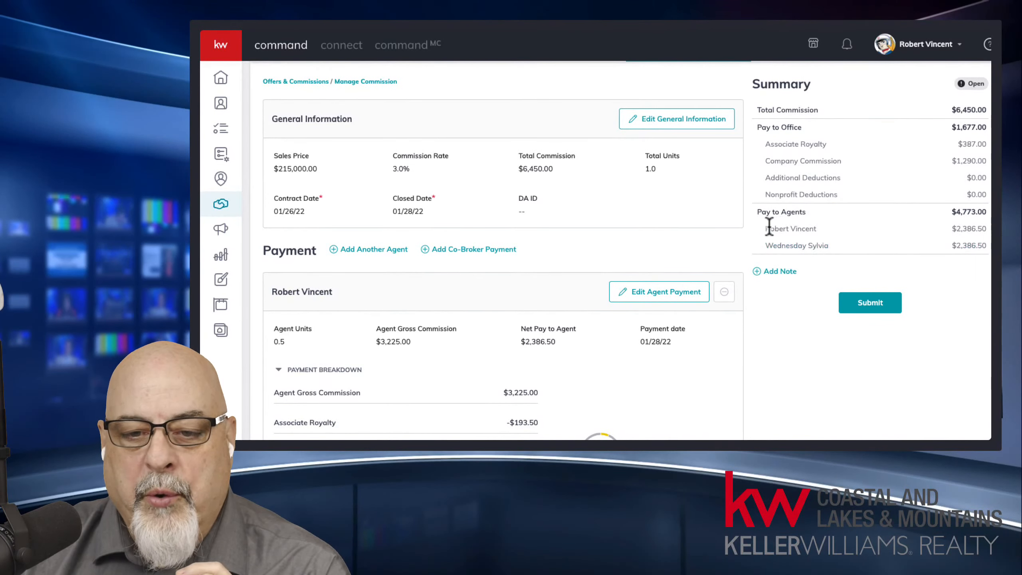
drag(770, 227, 820, 228)
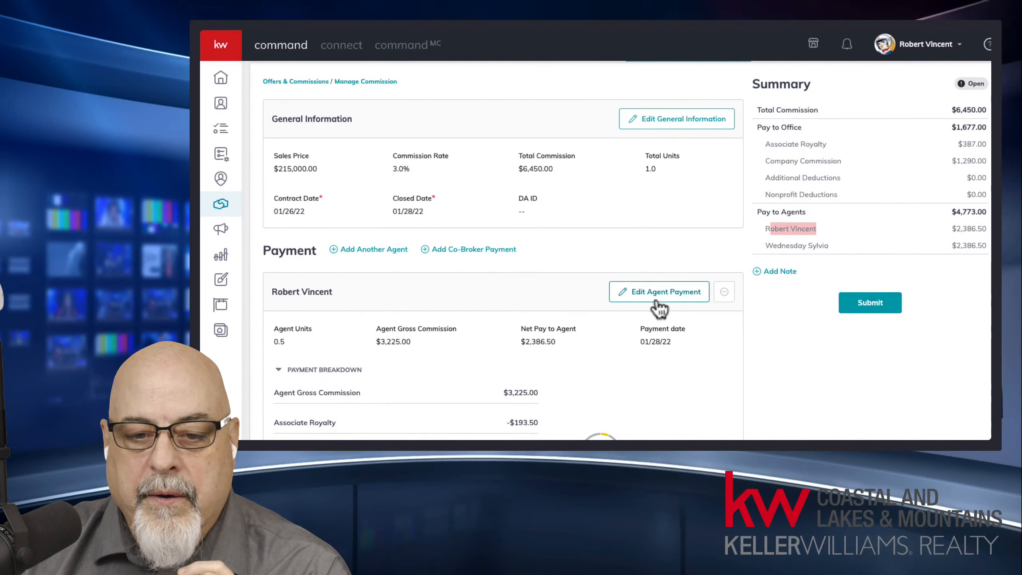
drag(762, 228, 823, 229)
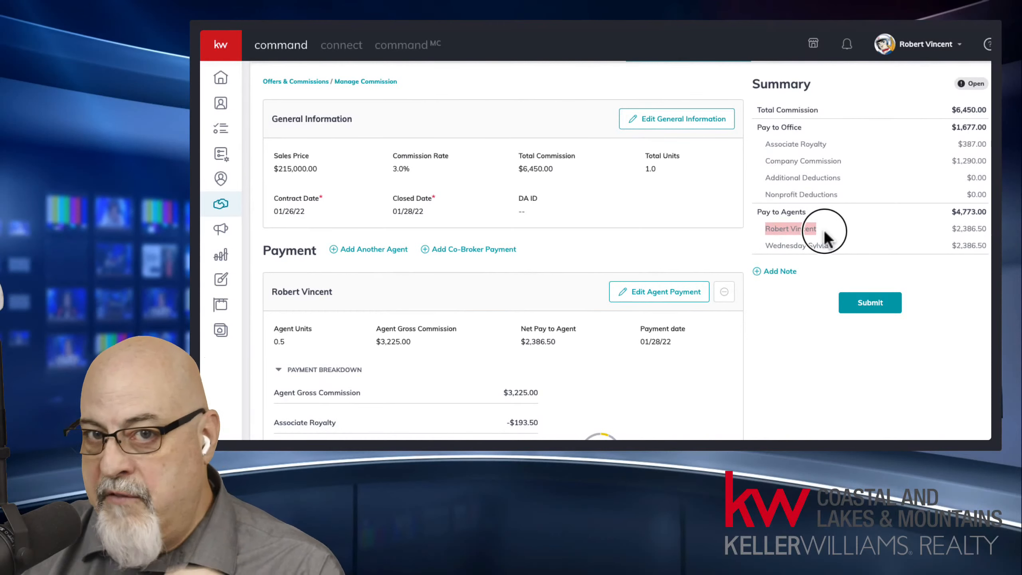
scroll(710, 319, down, 8)
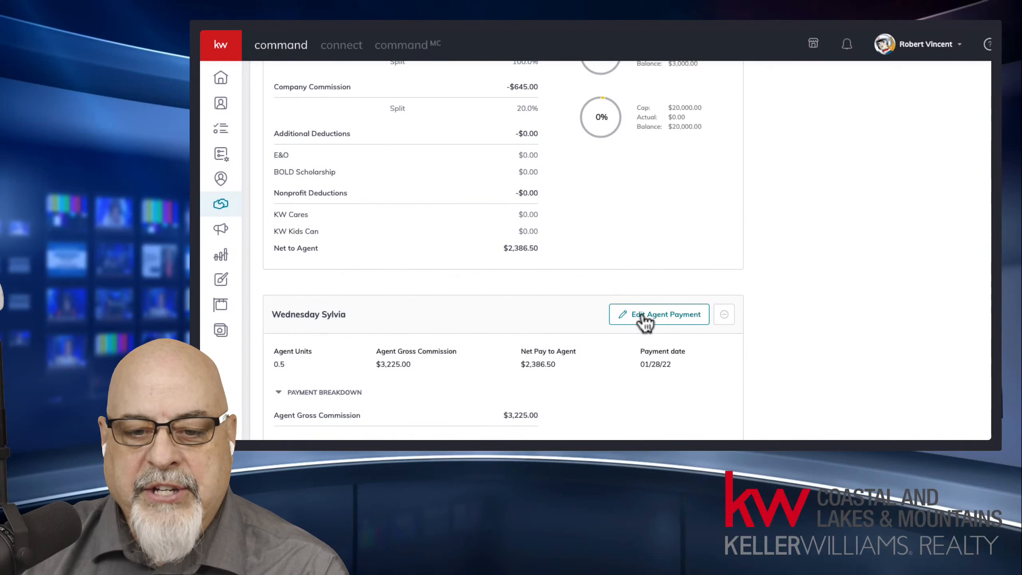
scroll(844, 248, up, 8)
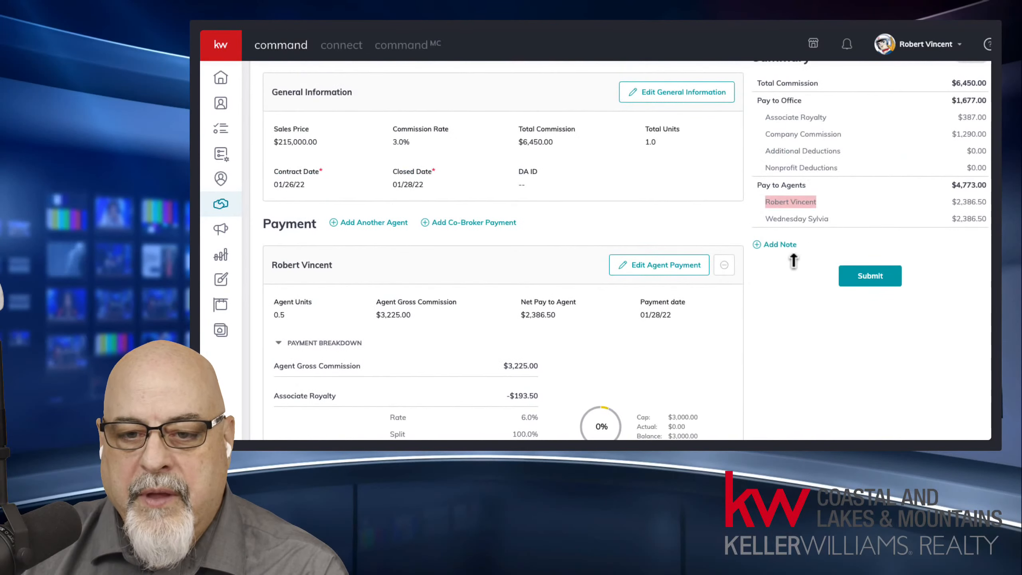
click(768, 220)
drag(768, 220, 844, 216)
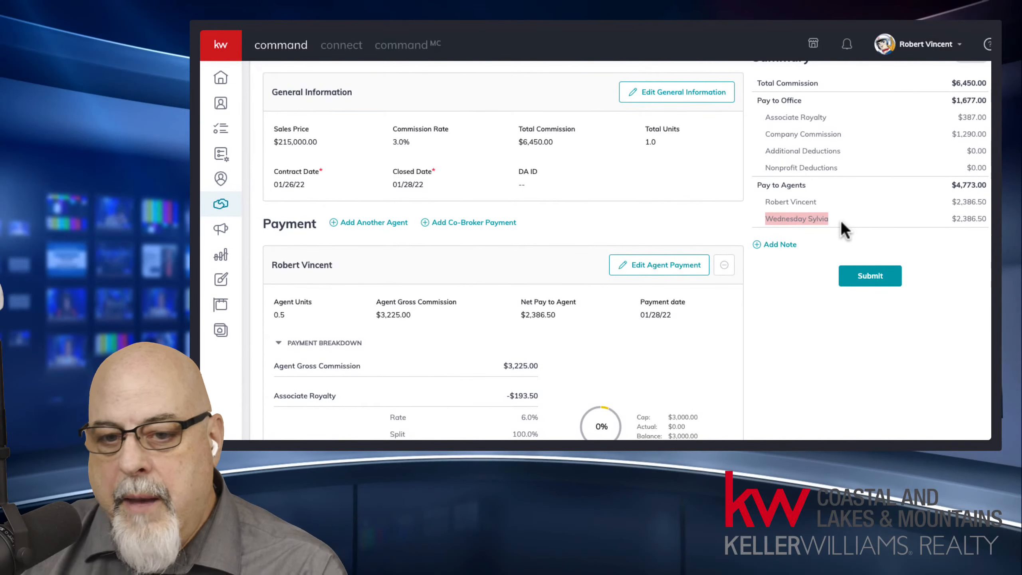
drag(764, 201, 841, 223)
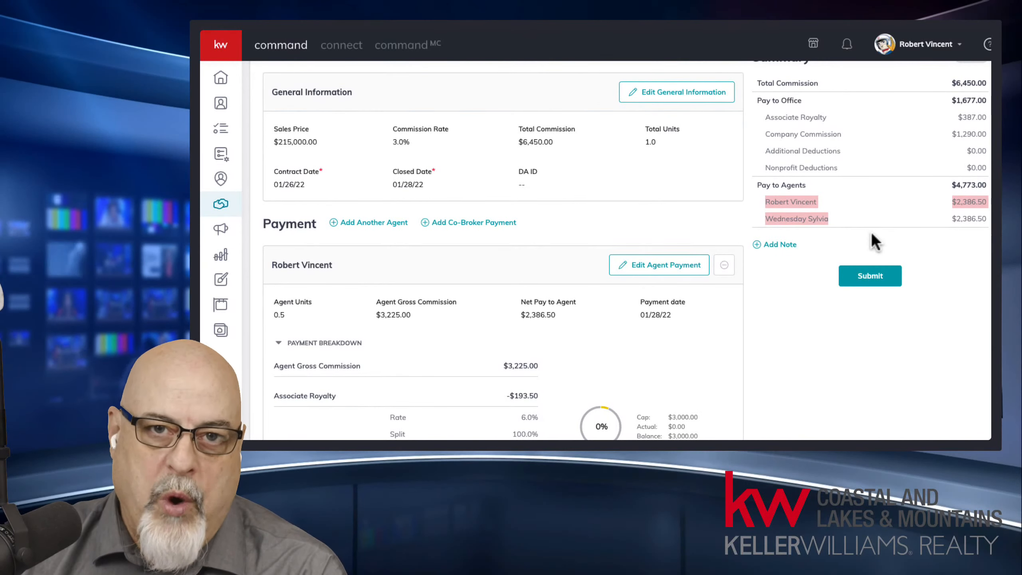
Step: Start a blank agent entry and bring its Extra Payment Options for referrals, bonuses, deductions and concessions into view
click(381, 223)
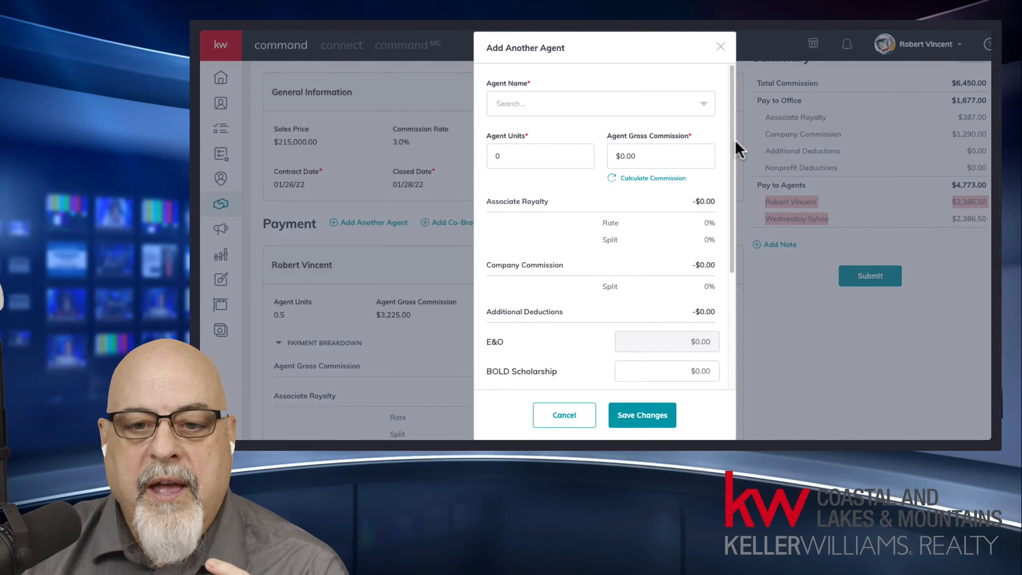
drag(732, 139, 729, 283)
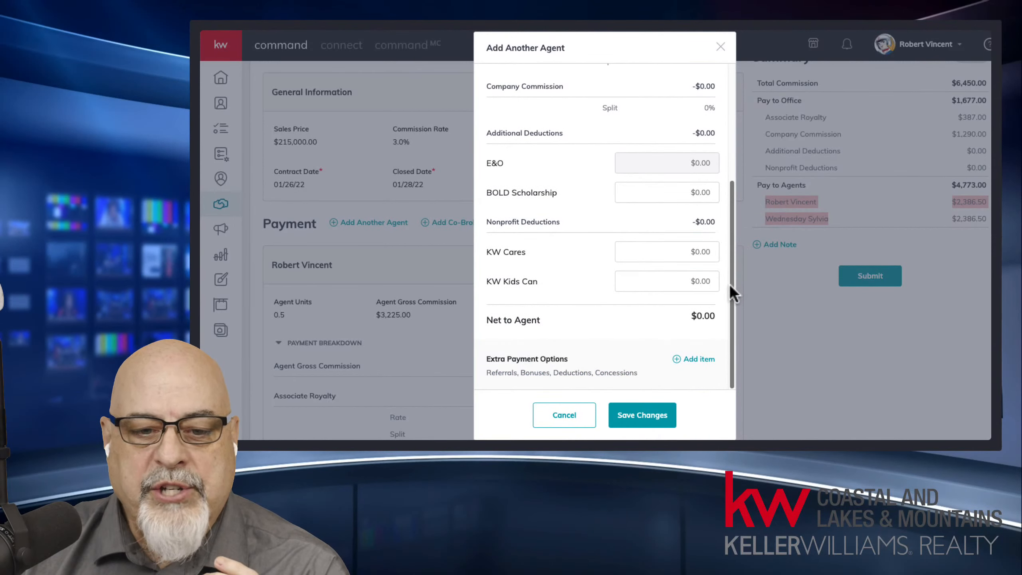
drag(487, 354, 579, 361)
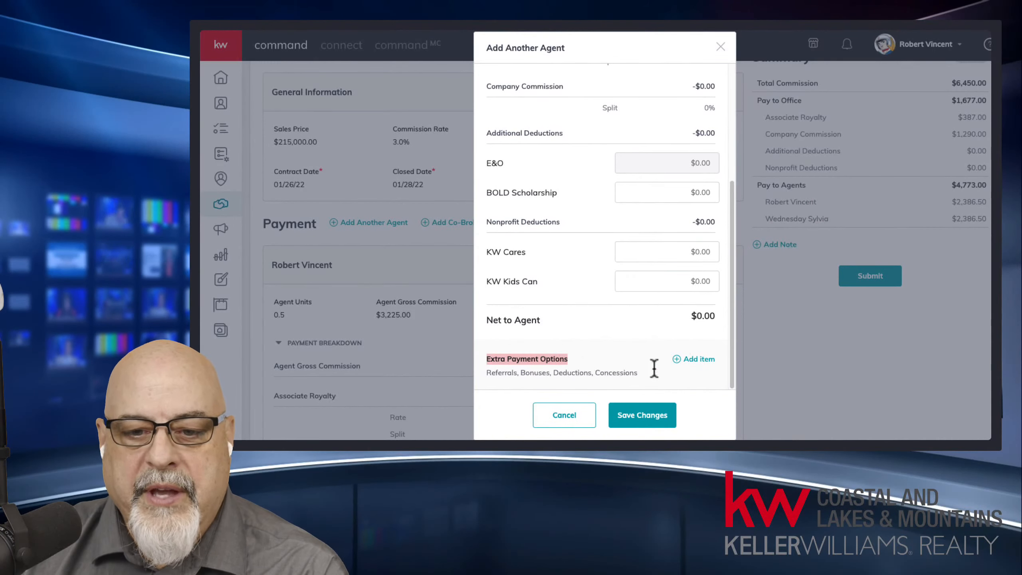
Step: Create an Inside Referral item of $500.00 and assign it to the referring agent
click(699, 359)
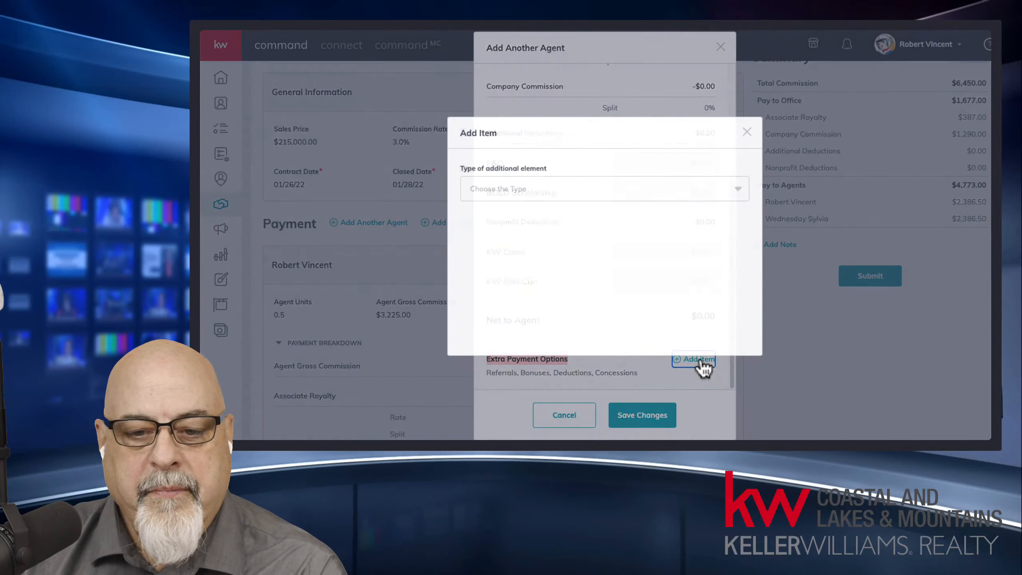
click(539, 180)
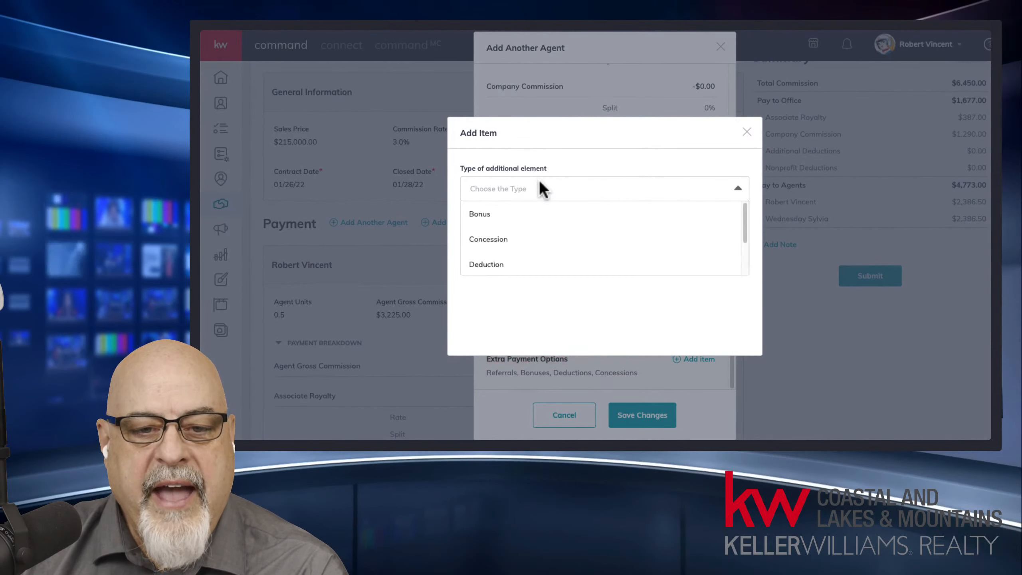
scroll(566, 257, down, 2)
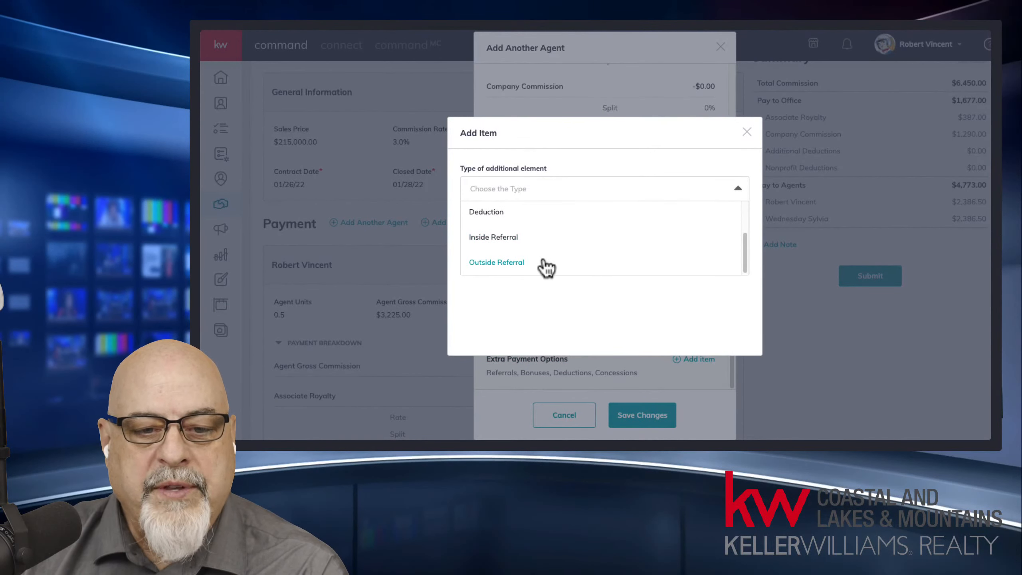
click(481, 238)
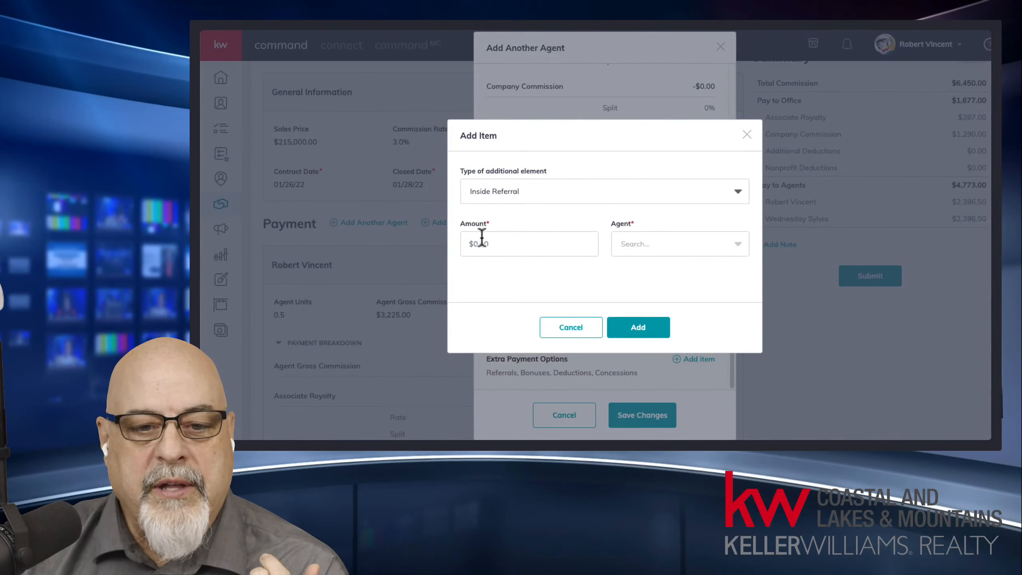
click(523, 239)
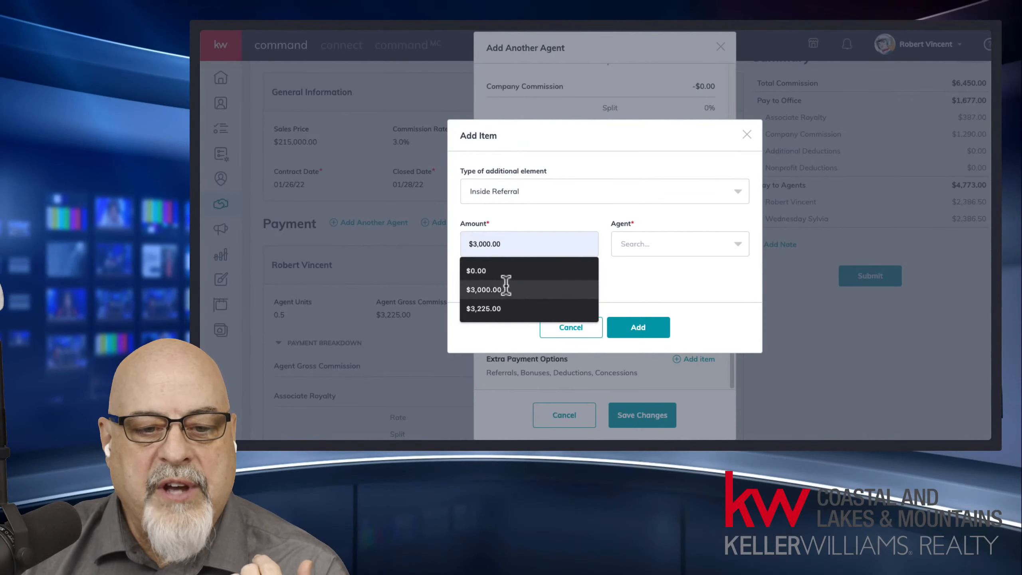
text($5,000)
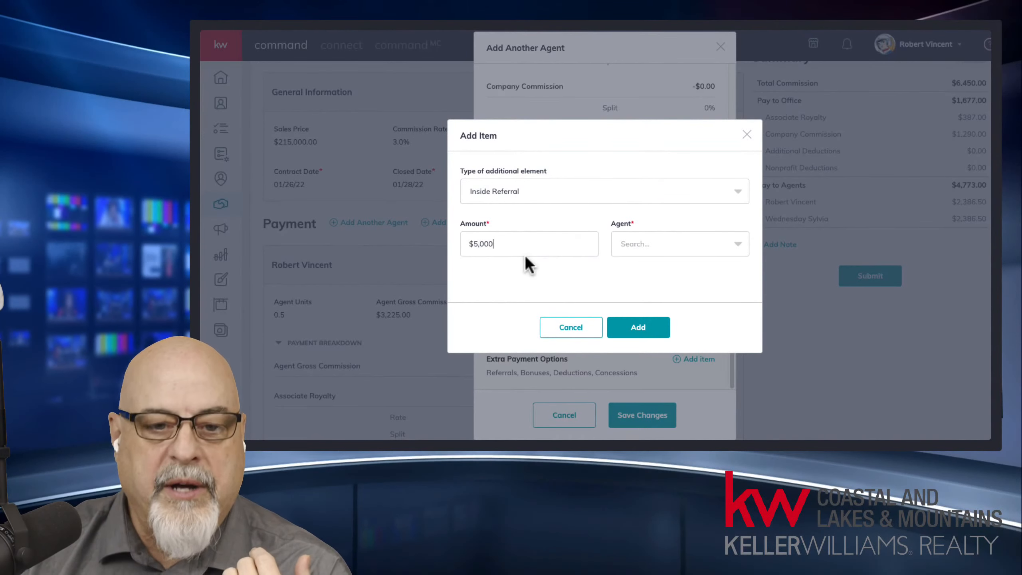
key(BackSpace)
key(BackSpace)
key(BackSpace)
key(BackSpace)
key(BackSpace)
key(BackSpace)
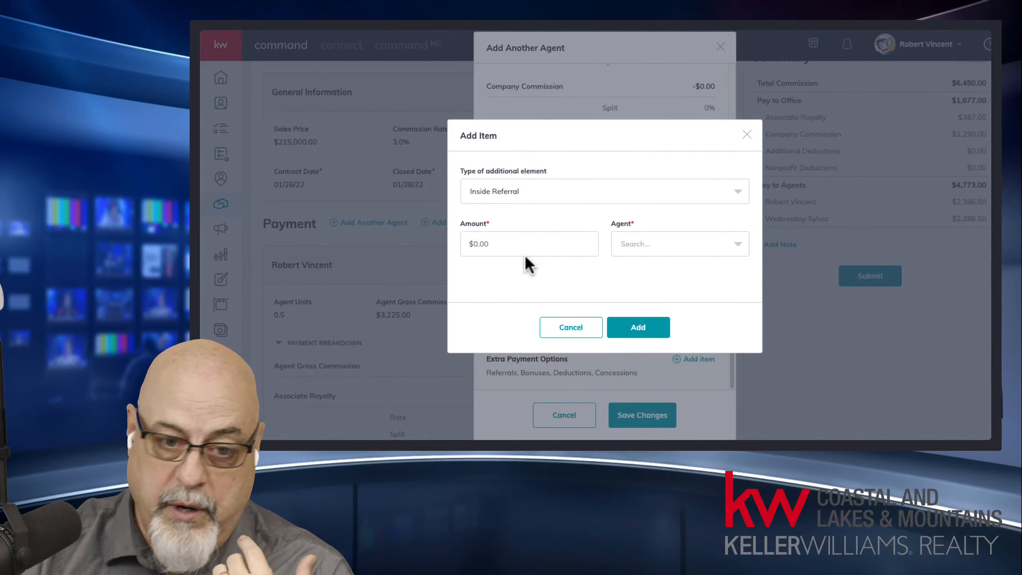
text(500)
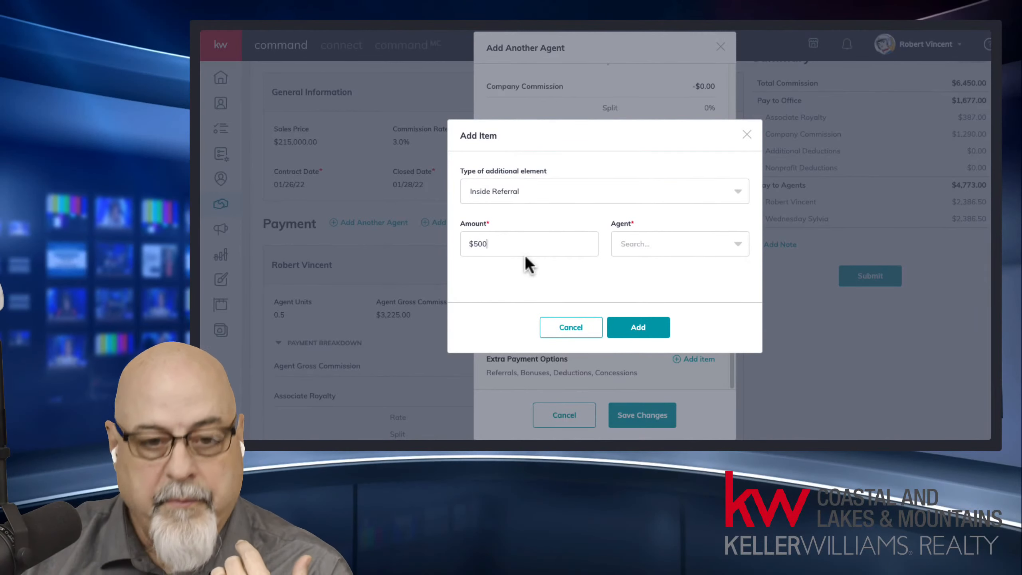
click(683, 246)
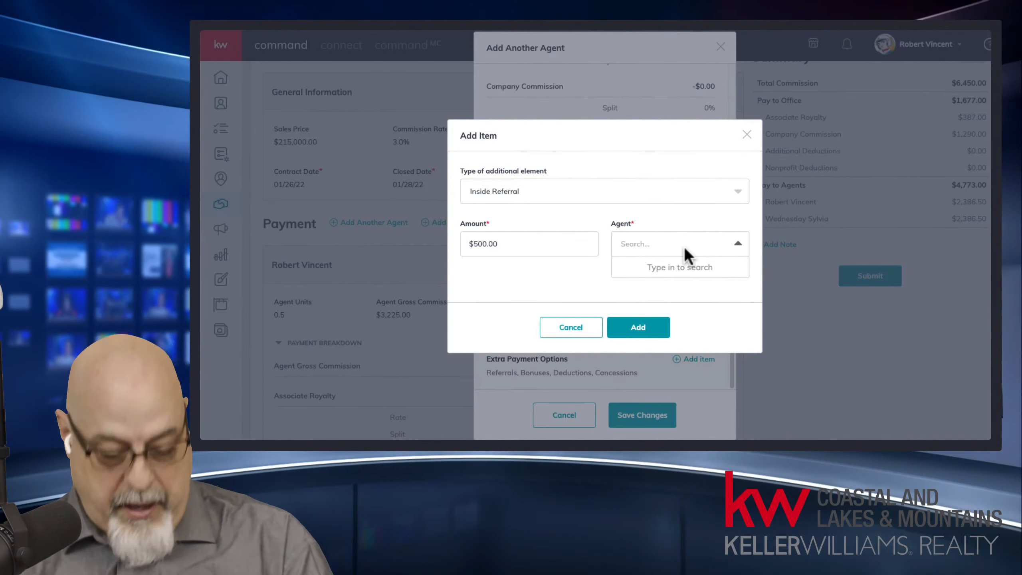
text(emma)
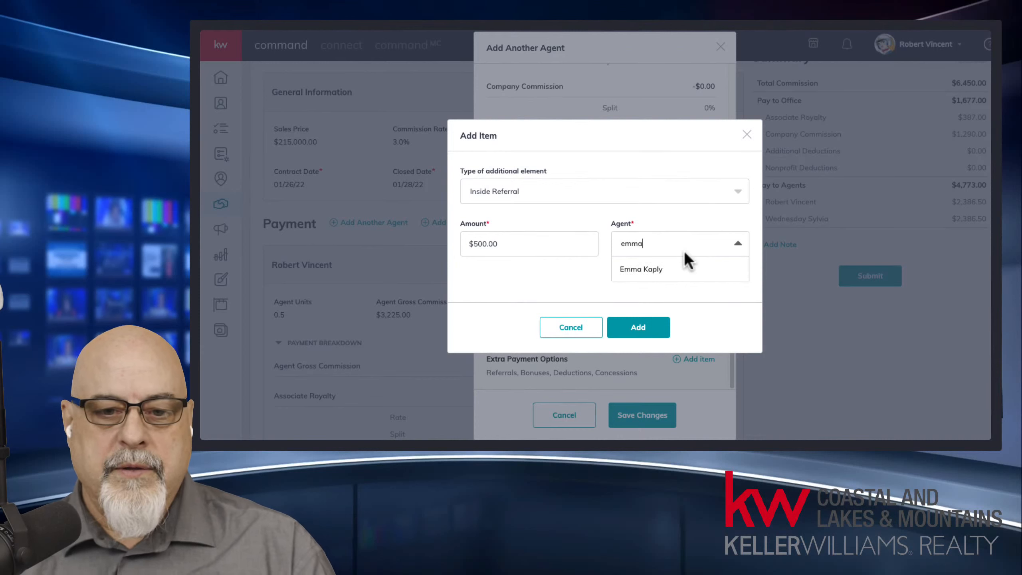
click(663, 270)
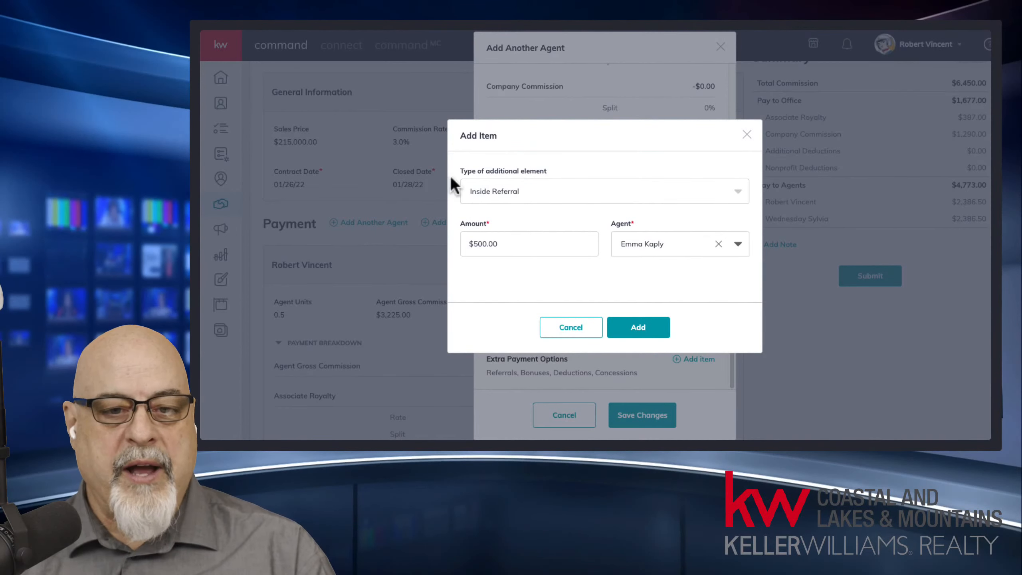
Step: Add the referral, then close the new agent entry unsaved, leaving both agents at $2,386.50
click(650, 326)
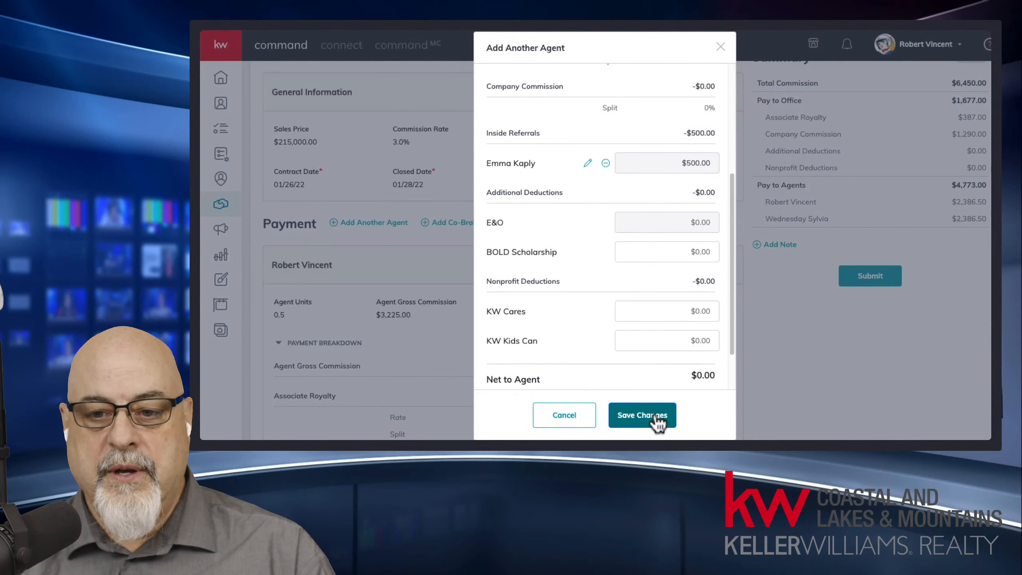
scroll(607, 276, up, 10)
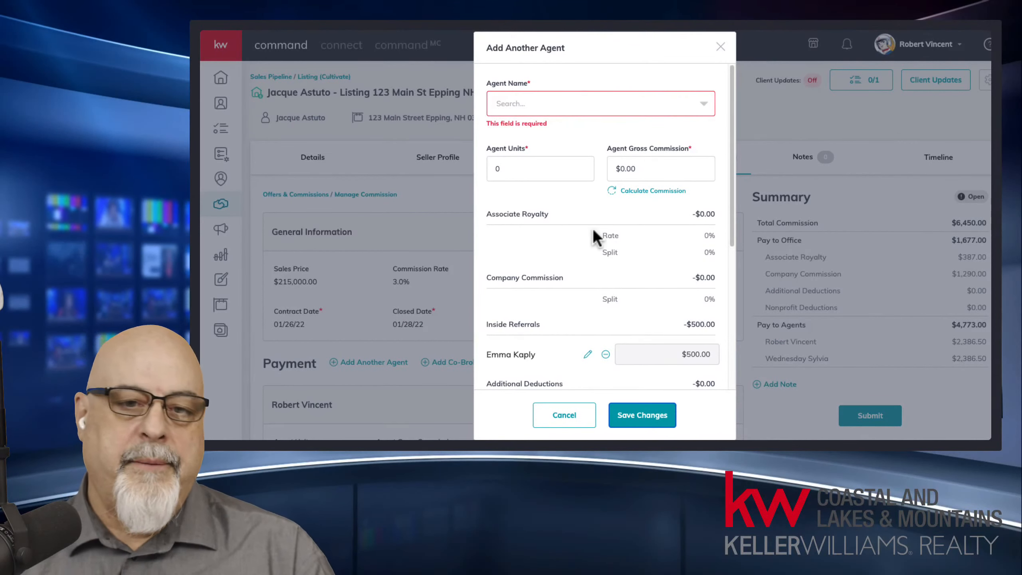
click(550, 106)
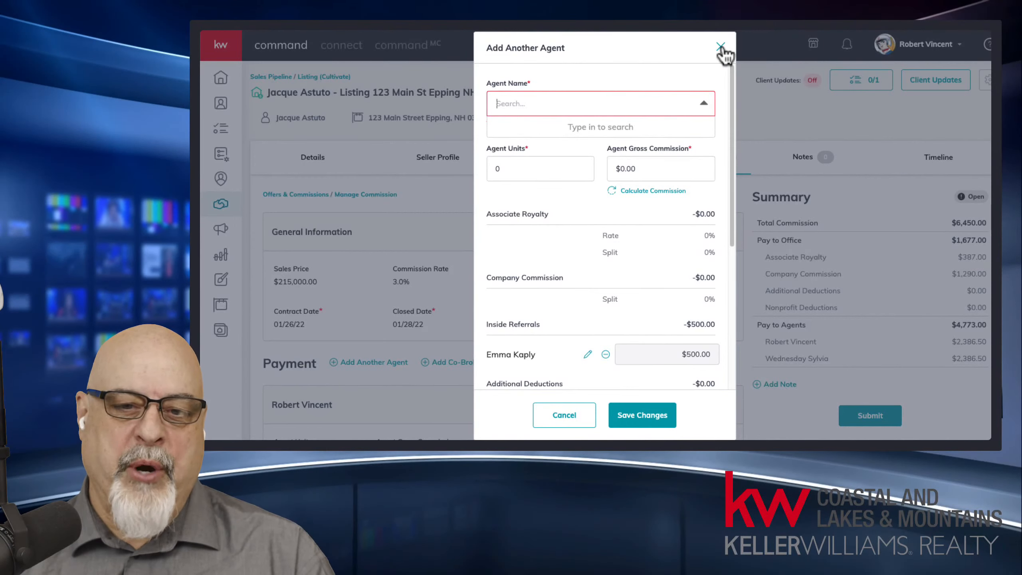
click(636, 83)
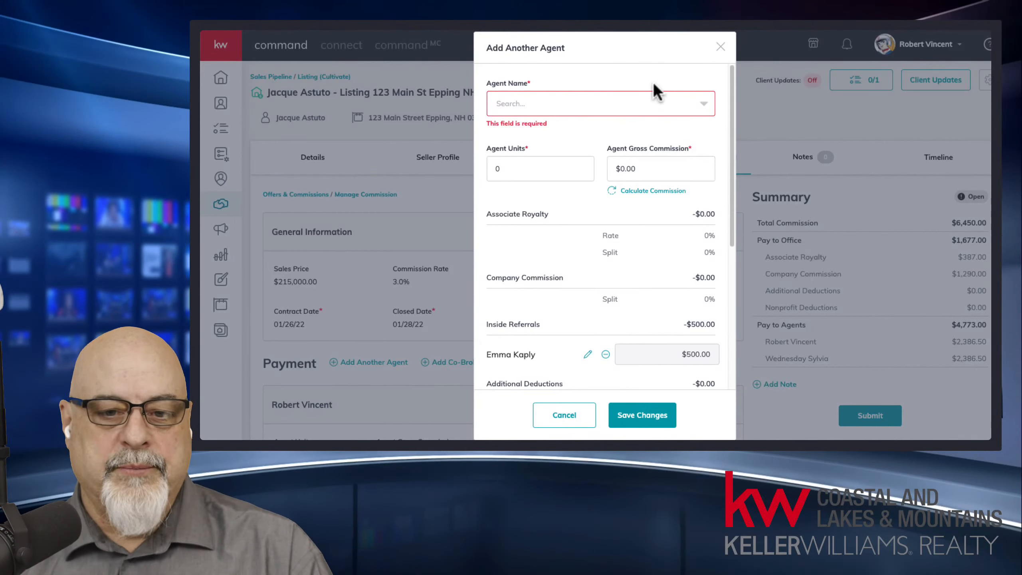
click(720, 46)
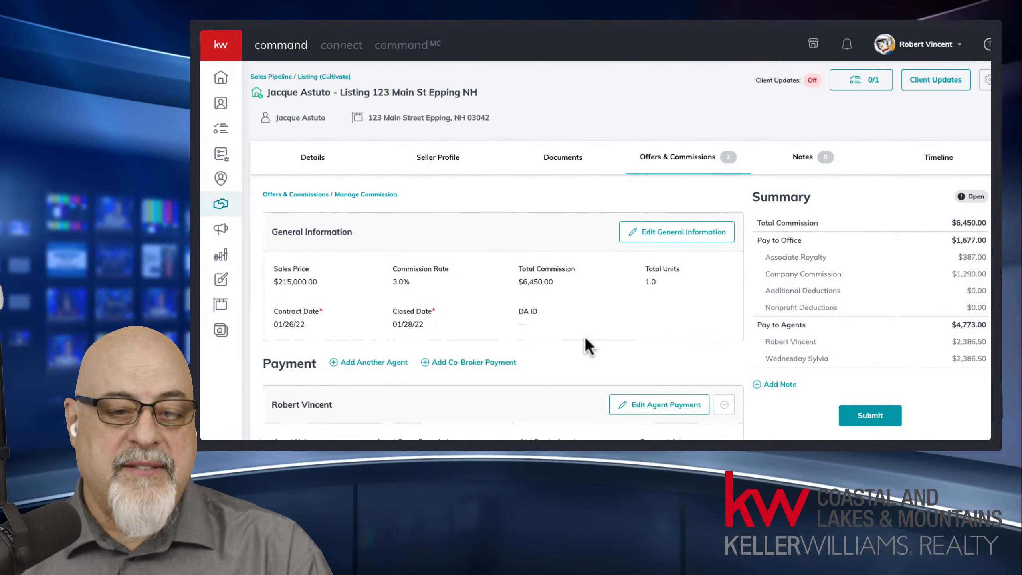
Step: Scroll down to the first agent's payment breakdown: 0.5 units, $3,225.00 gross, $2,386.50 net
middle_click(586, 340)
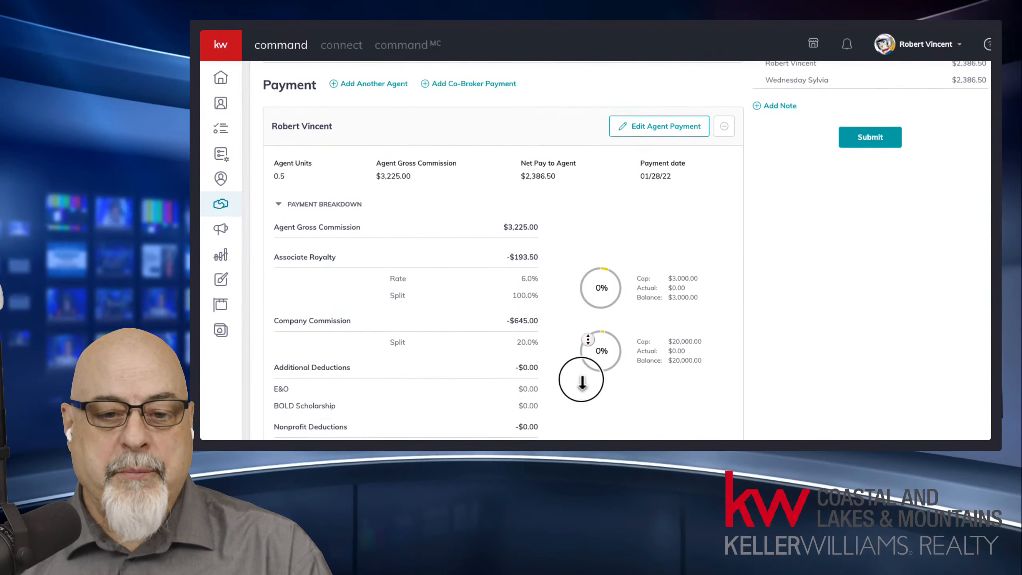
middle_click(581, 380)
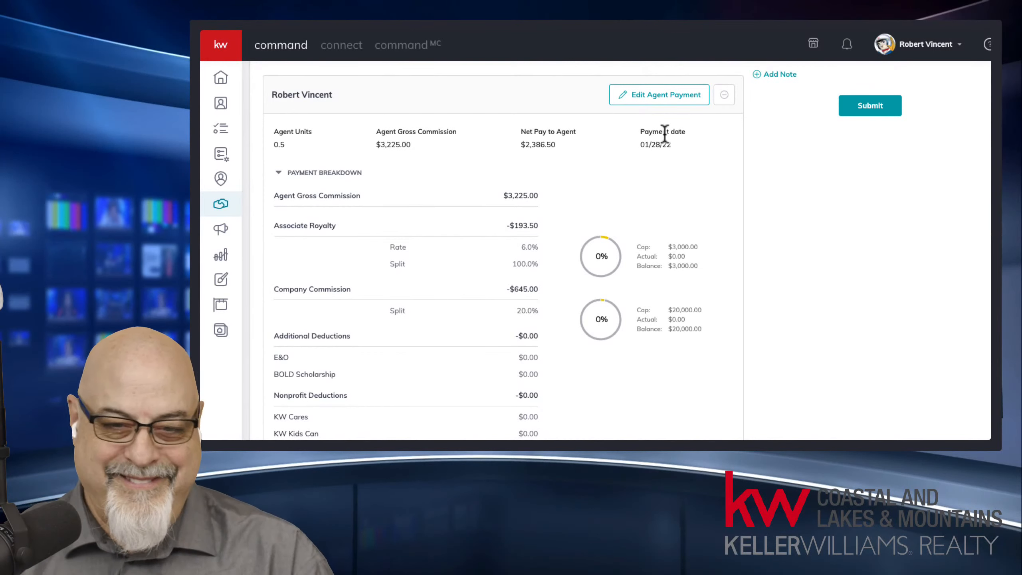
click(657, 101)
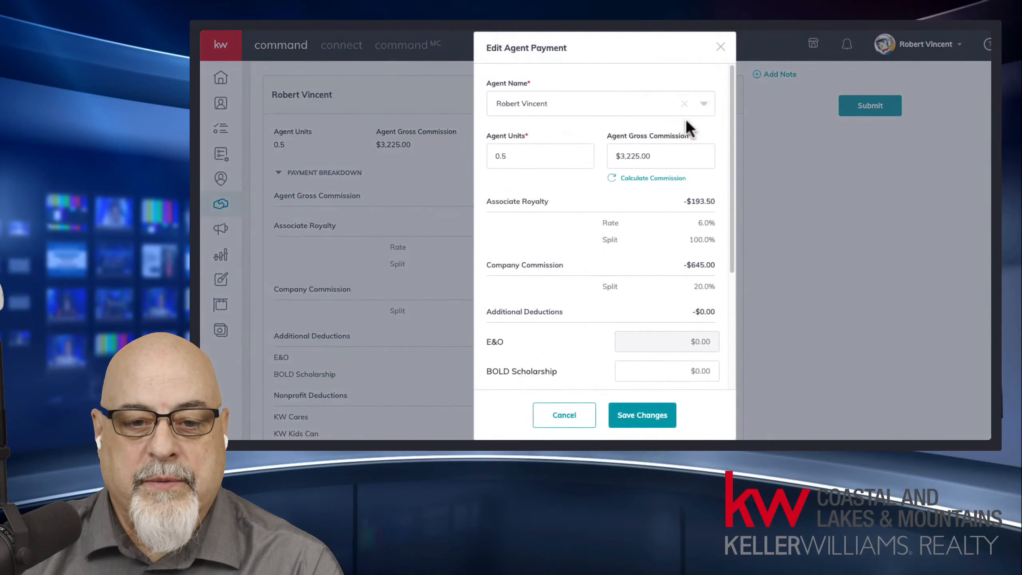
drag(731, 123, 729, 253)
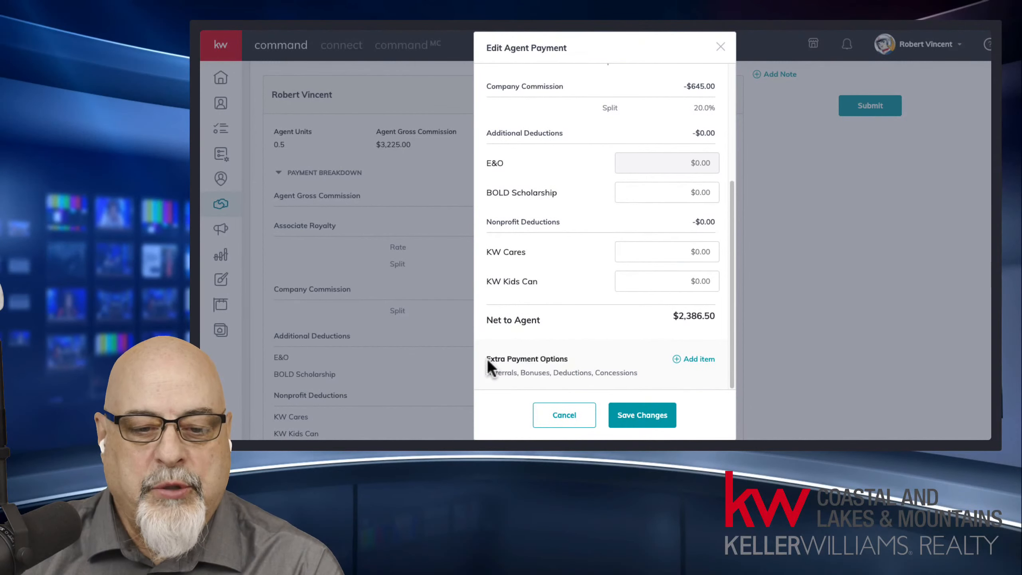
drag(487, 357, 577, 356)
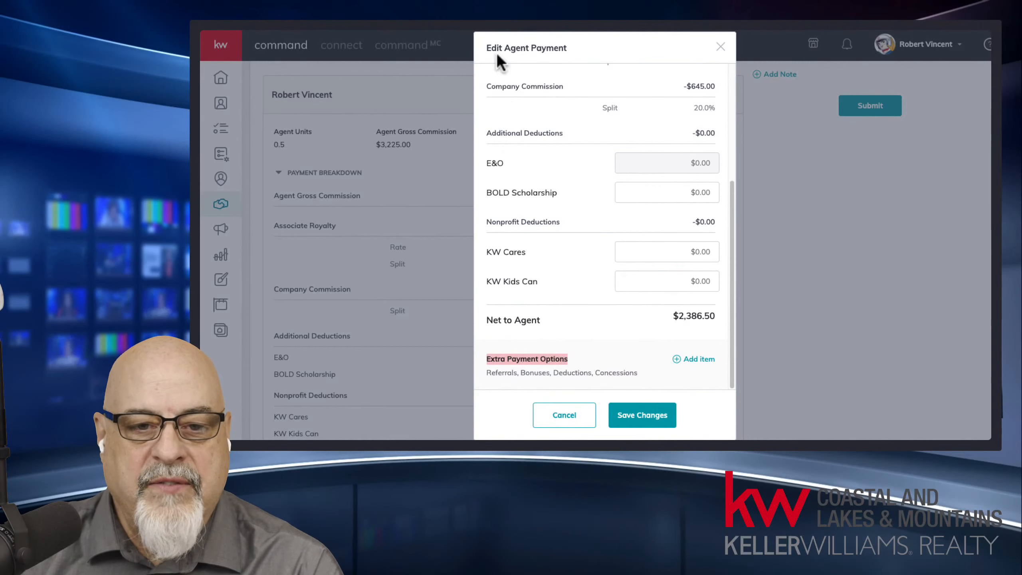
drag(496, 48, 582, 49)
scroll(543, 284, down, 5)
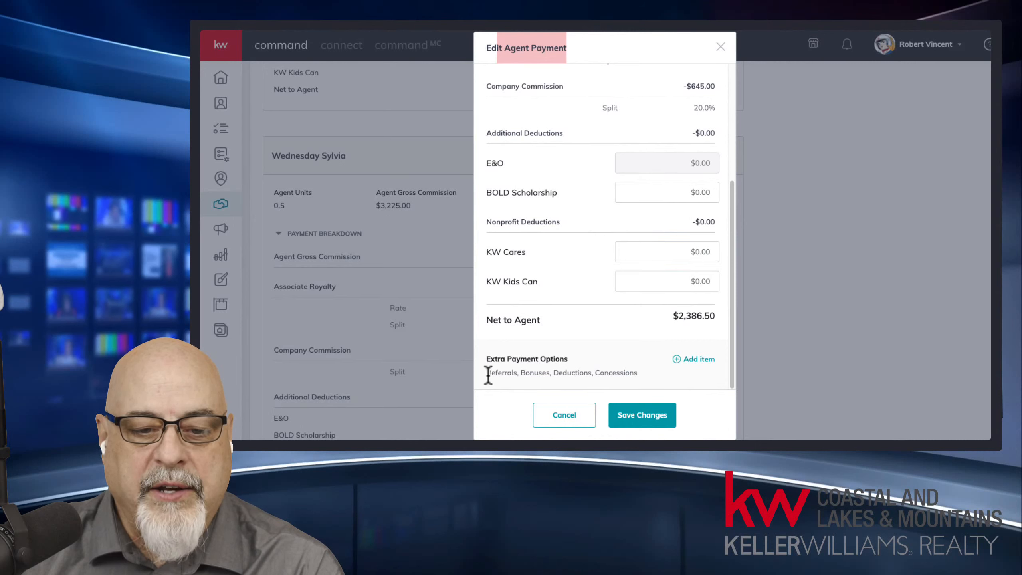
drag(488, 375, 633, 374)
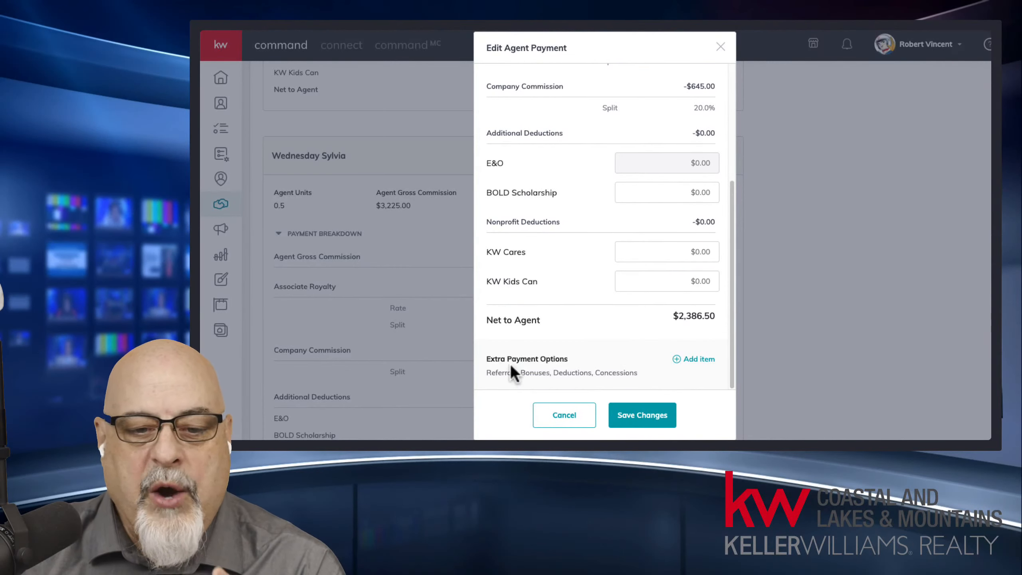
drag(492, 373, 646, 371)
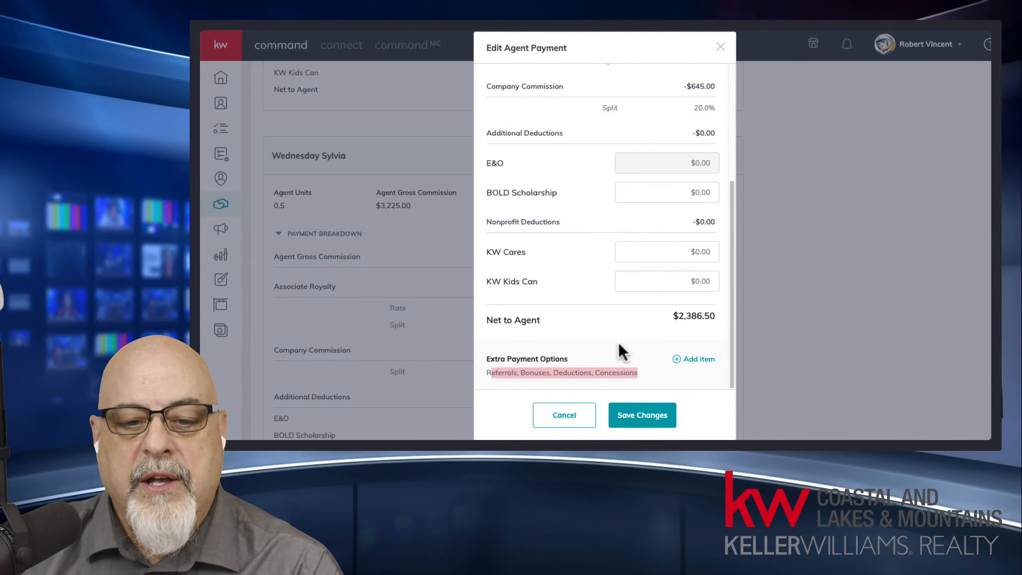
double_click(506, 367)
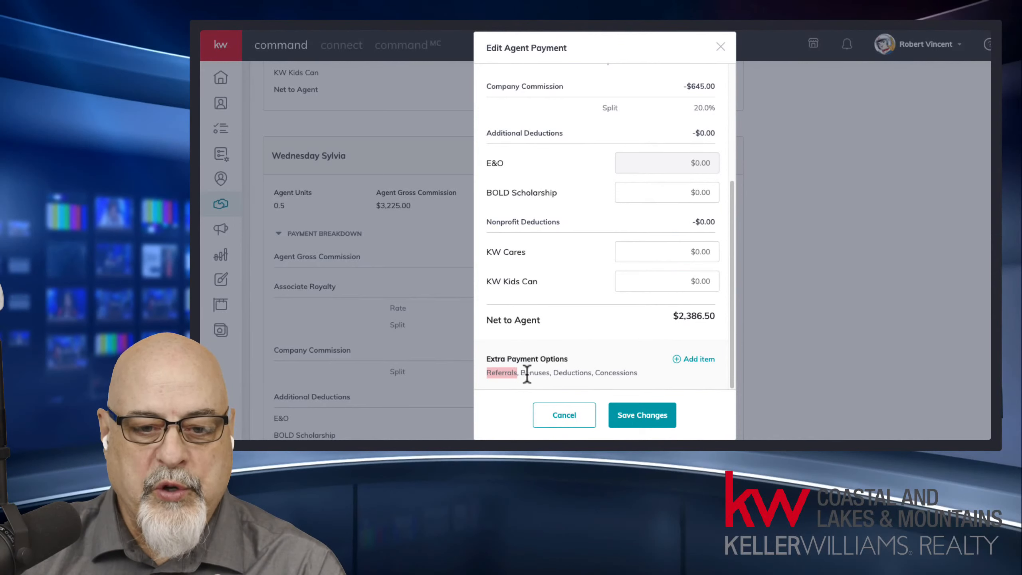
click(699, 360)
click(618, 189)
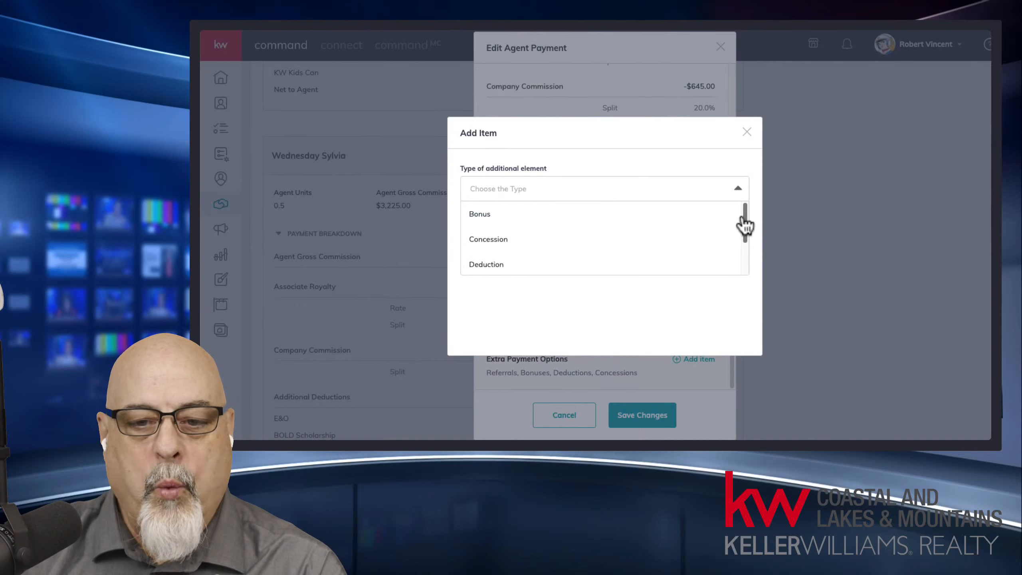
mouse_move(745, 220)
mouse_down()
mouse_move(748, 252)
mouse_move(737, 205)
mouse_up()
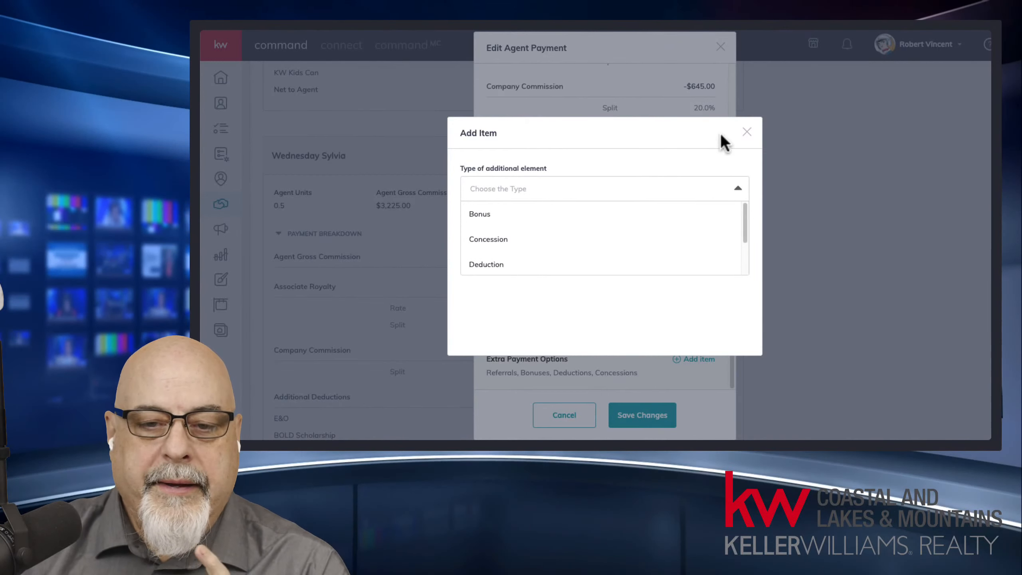
click(747, 133)
click(720, 47)
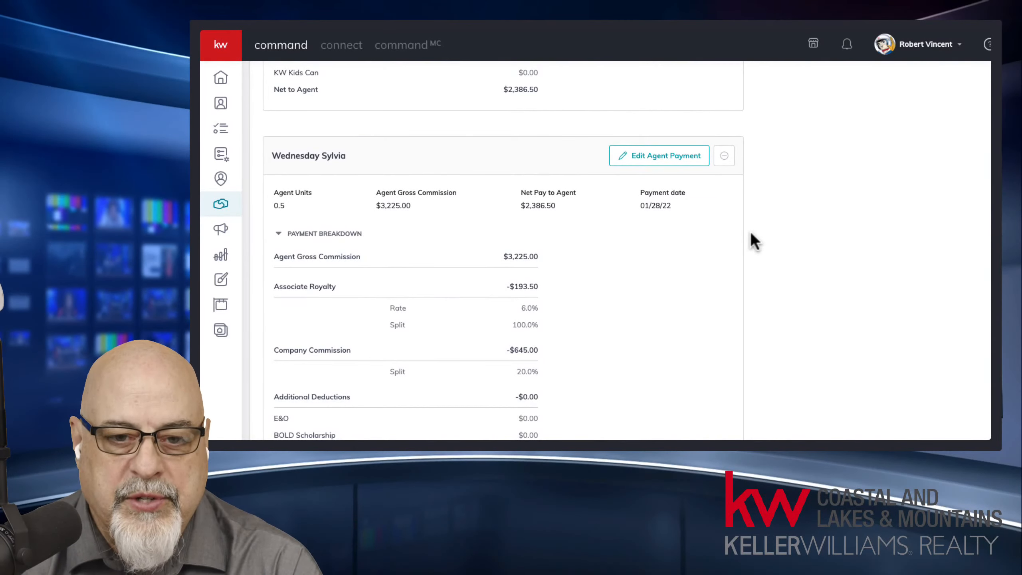
Step: Return to the page top and highlight the Summary: $6,450.00 total, $1,677.00 to office
scroll(705, 282, up, 10)
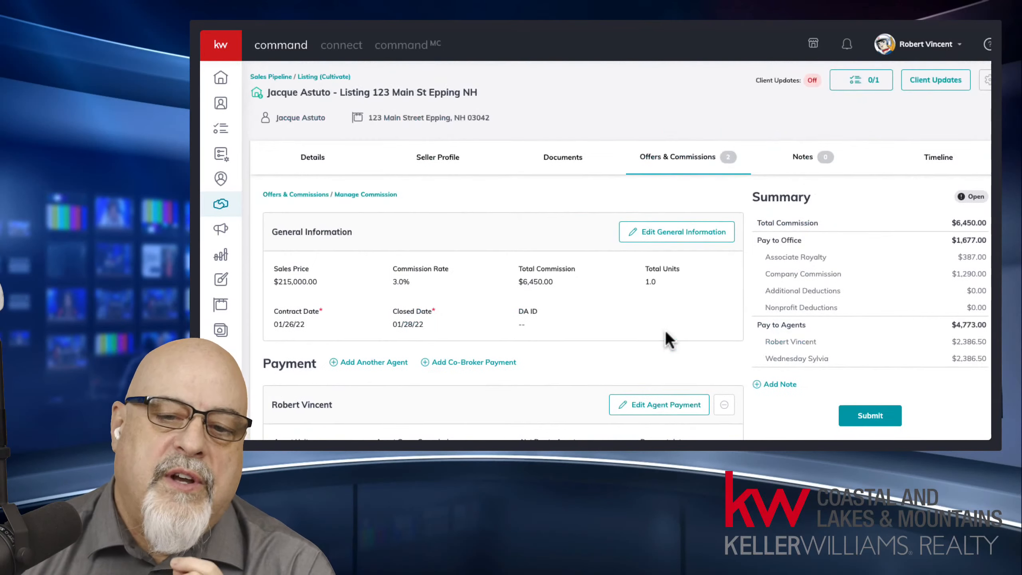
scroll(660, 330, down, 2)
scroll(646, 317, up, 2)
scroll(644, 312, up, 1)
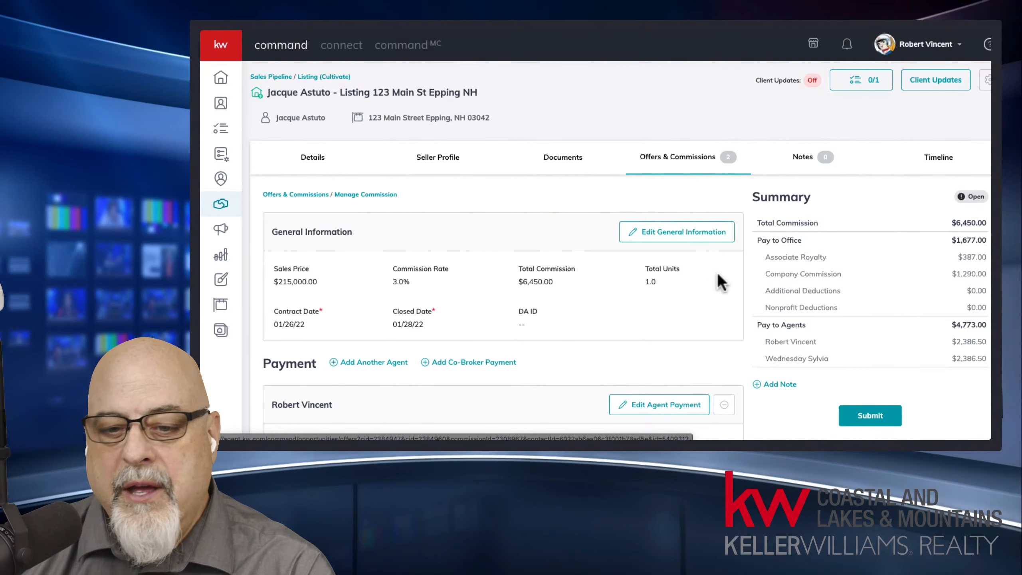
drag(760, 193, 863, 350)
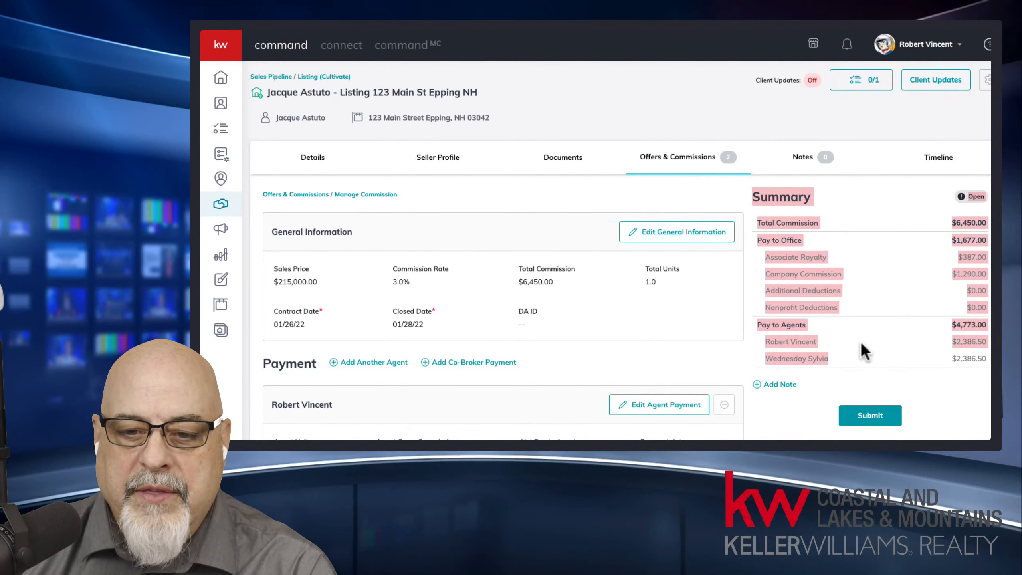
click(770, 386)
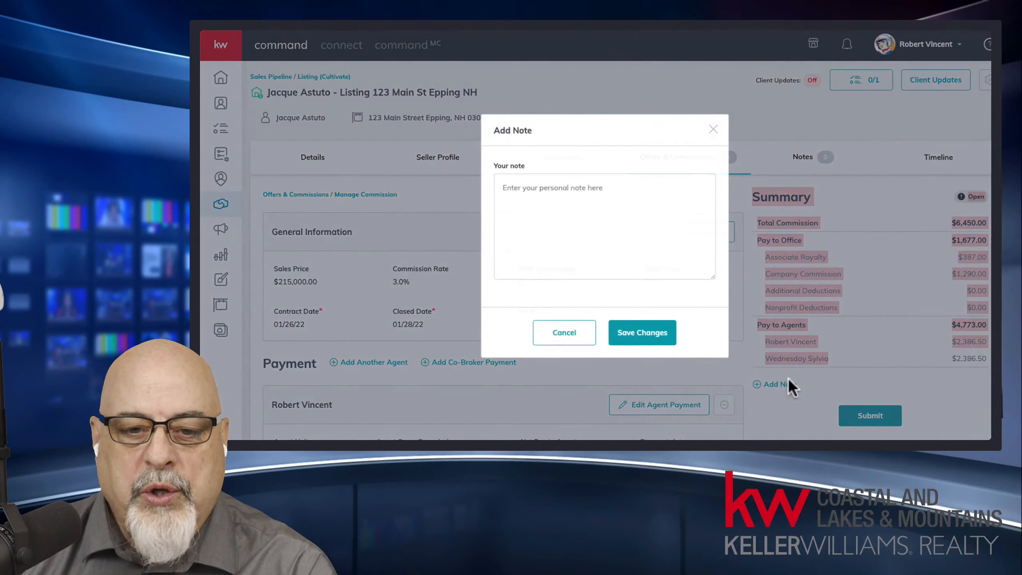
click(569, 197)
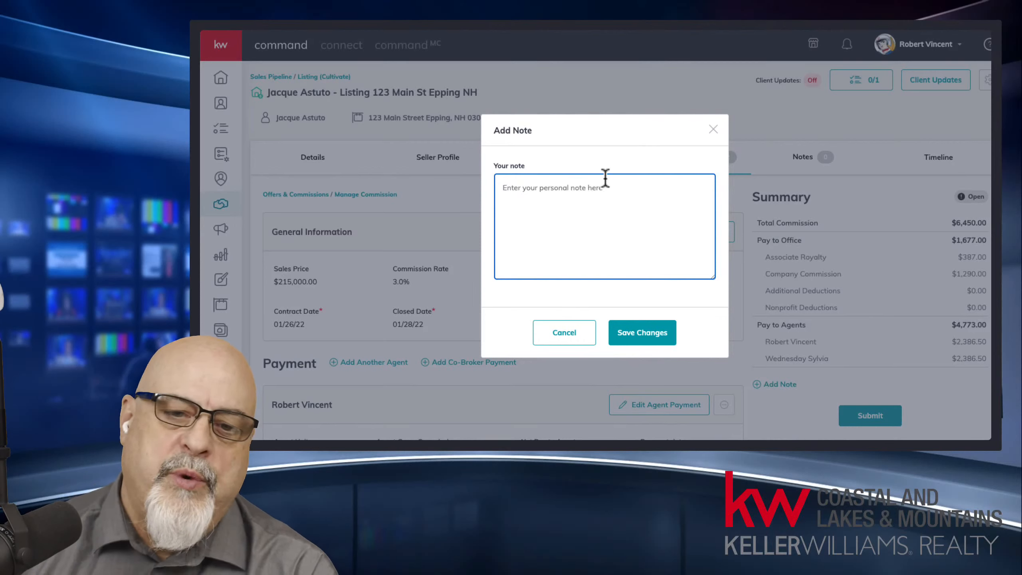
click(563, 333)
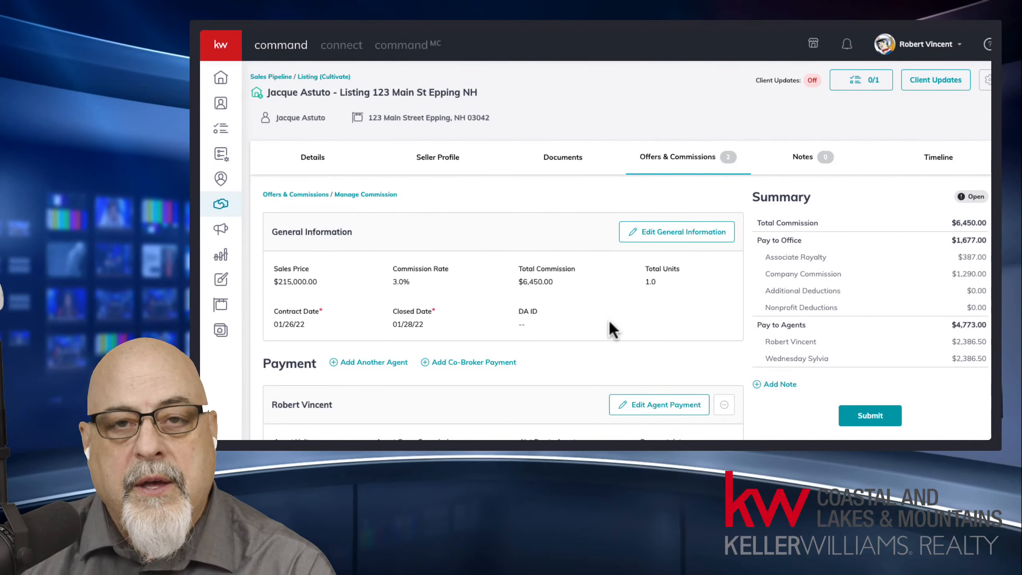
middle_click(964, 413)
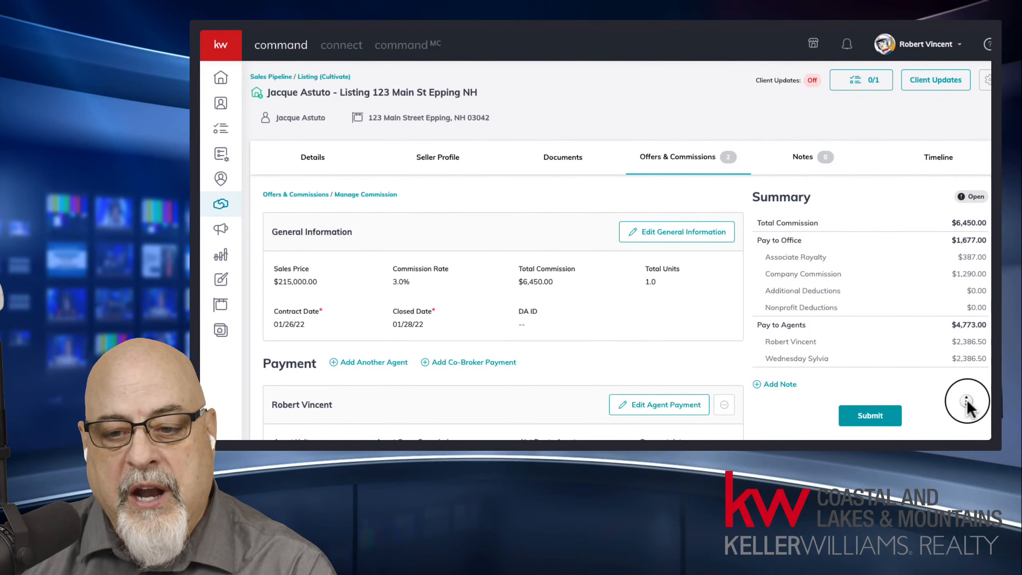
middle_click(964, 415)
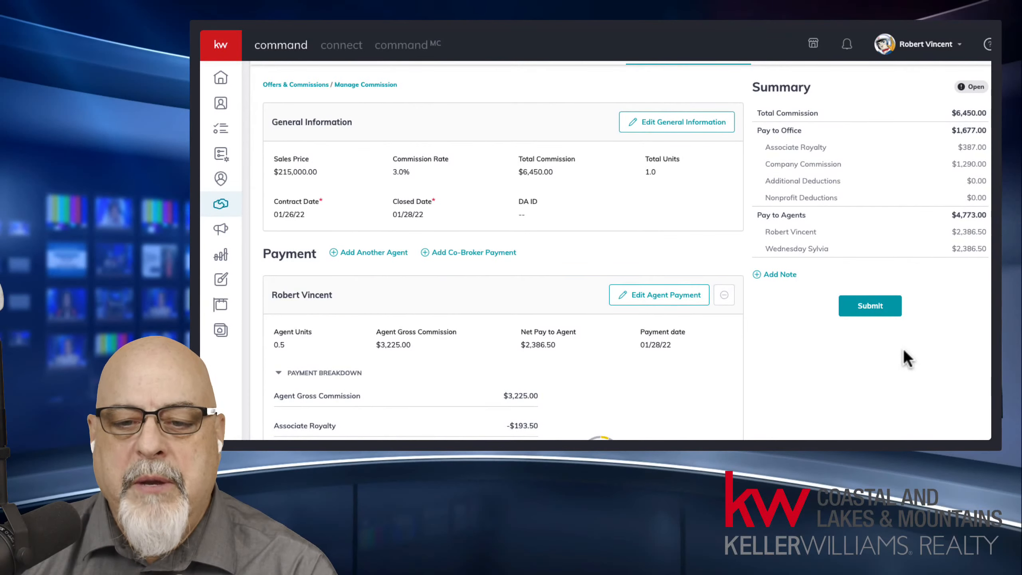
middle_click(731, 327)
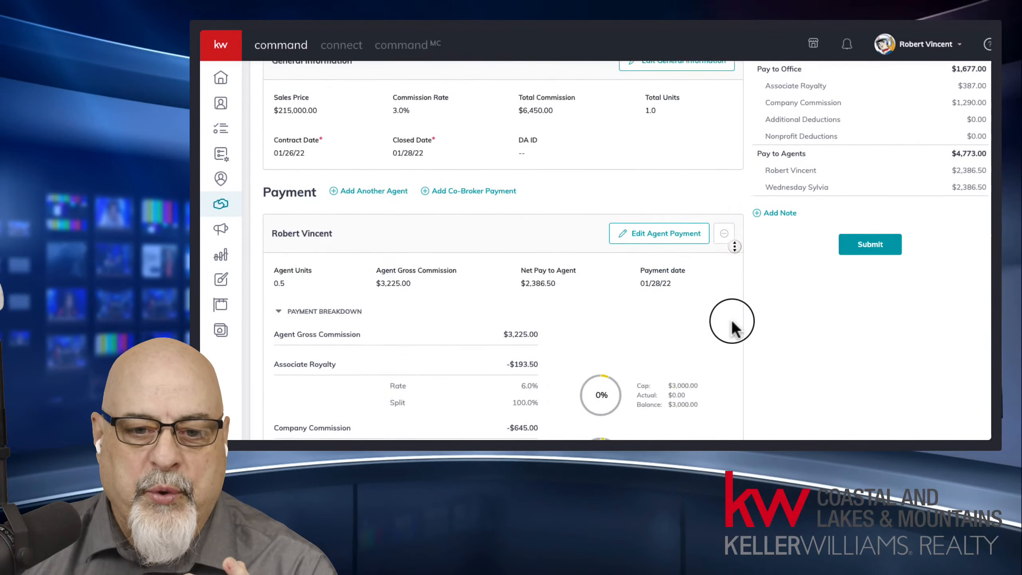
scroll(731, 327, down, 4)
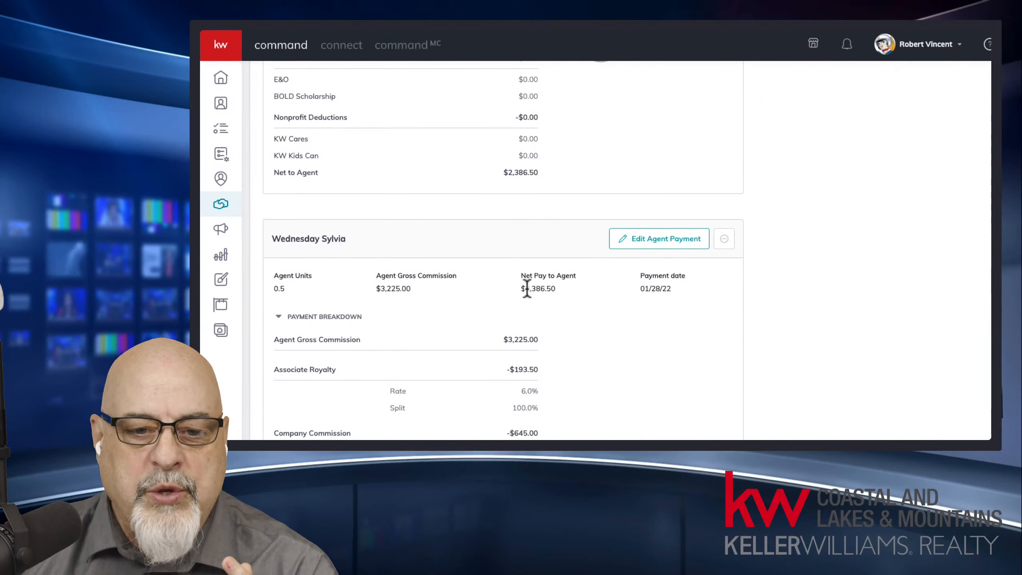
drag(526, 288, 552, 294)
middle_click(761, 260)
scroll(762, 259, up, 10)
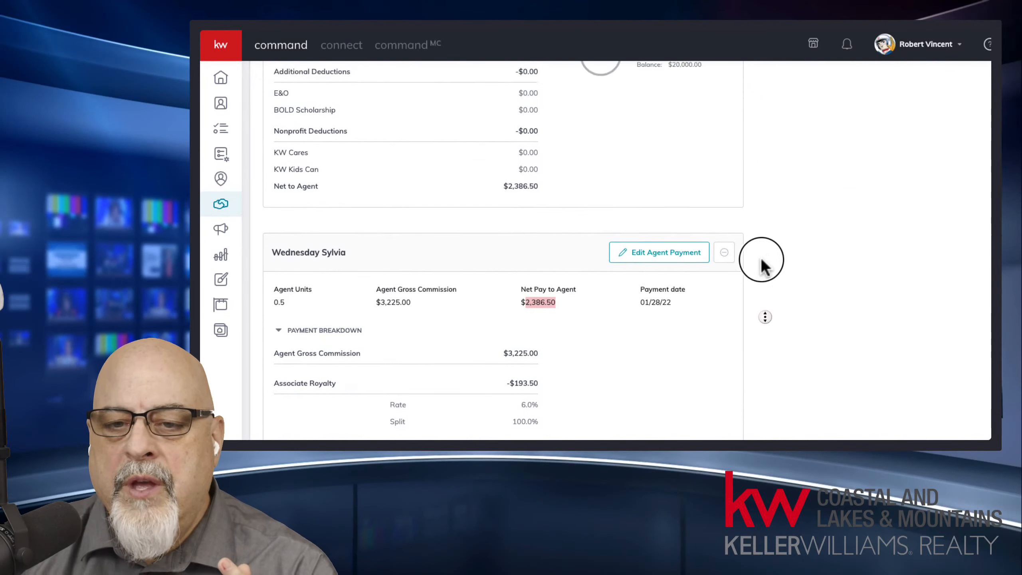